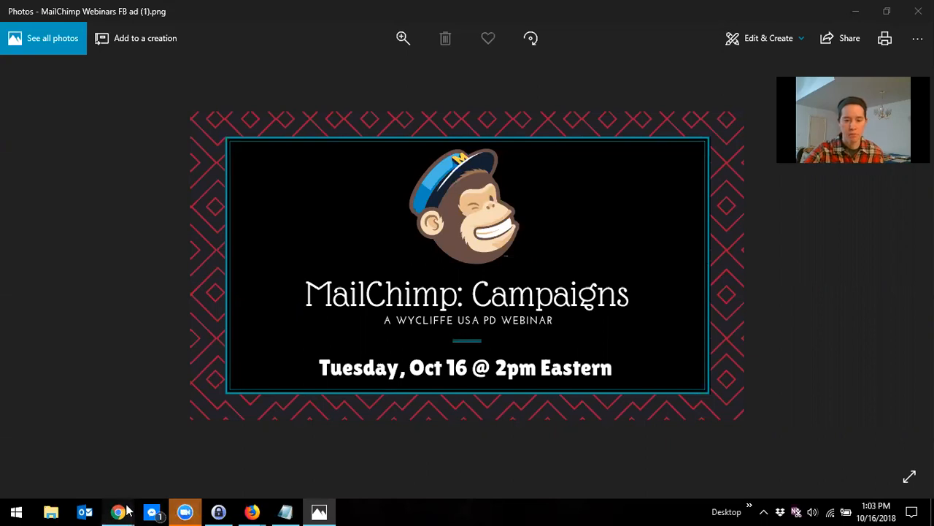
Step: Switch to the browser, open the Mailchimp Templates page and start creating a new template
{"action": "mouse_move", "coordinate": [118, 511]}
{"action": "left_click", "coordinate": [696, 477]}
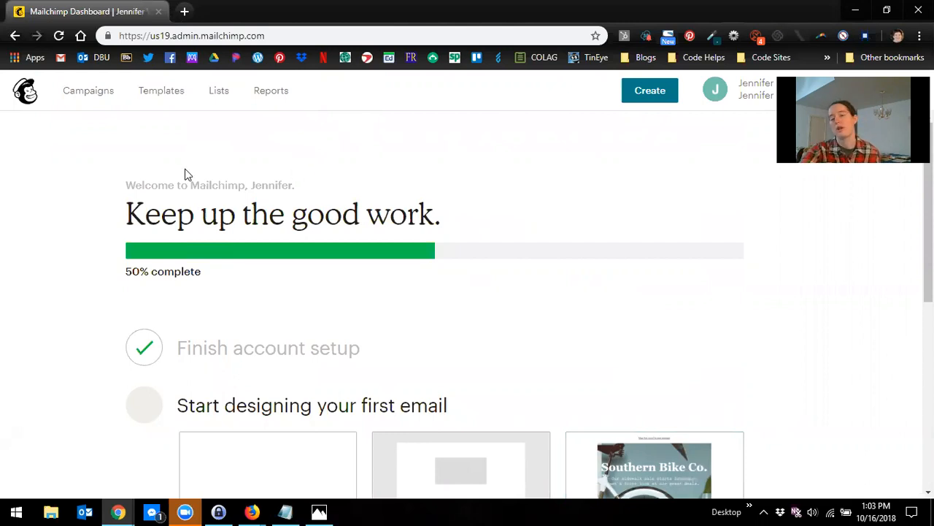
{"action": "left_click", "coordinate": [162, 90]}
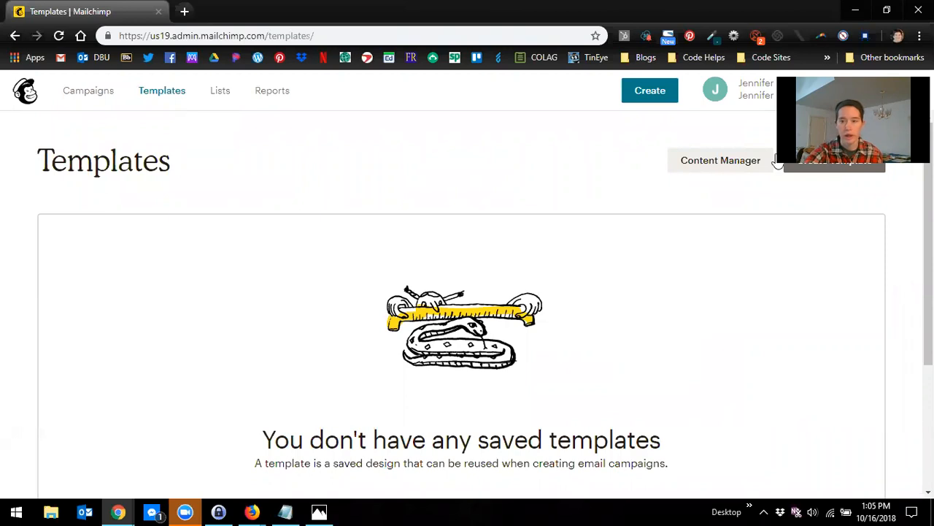
{"action": "left_click", "coordinate": [831, 169]}
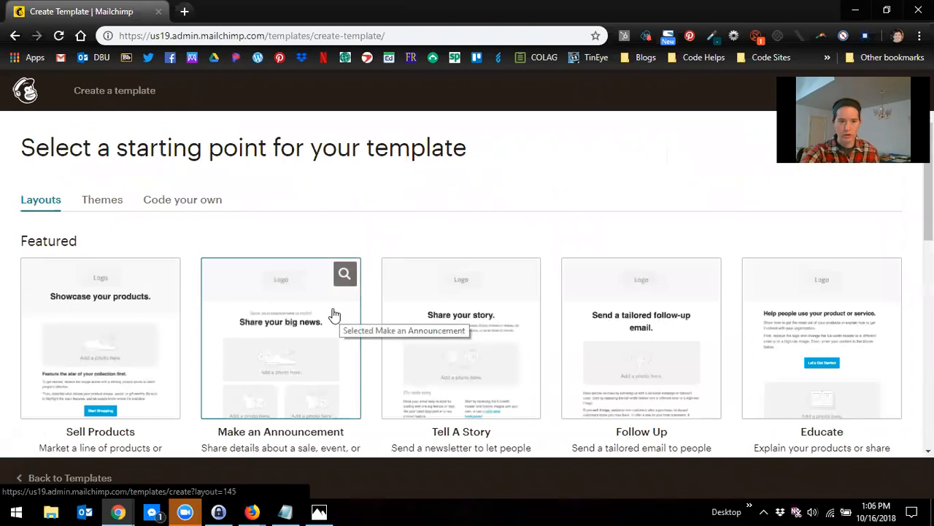
Step: Choose the 1 Column basic layout as the template's starting point
{"action": "scroll", "coordinate": [345, 341], "scroll_direction": "down", "scroll_amount": 1}
{"action": "scroll", "coordinate": [348, 341], "scroll_direction": "down", "scroll_amount": 5}
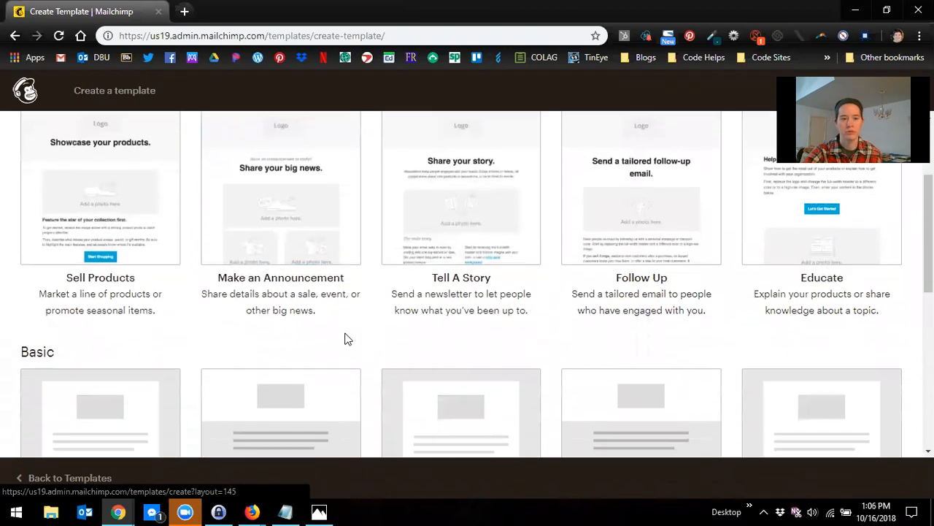
{"action": "scroll", "coordinate": [255, 351], "scroll_direction": "up", "scroll_amount": 1}
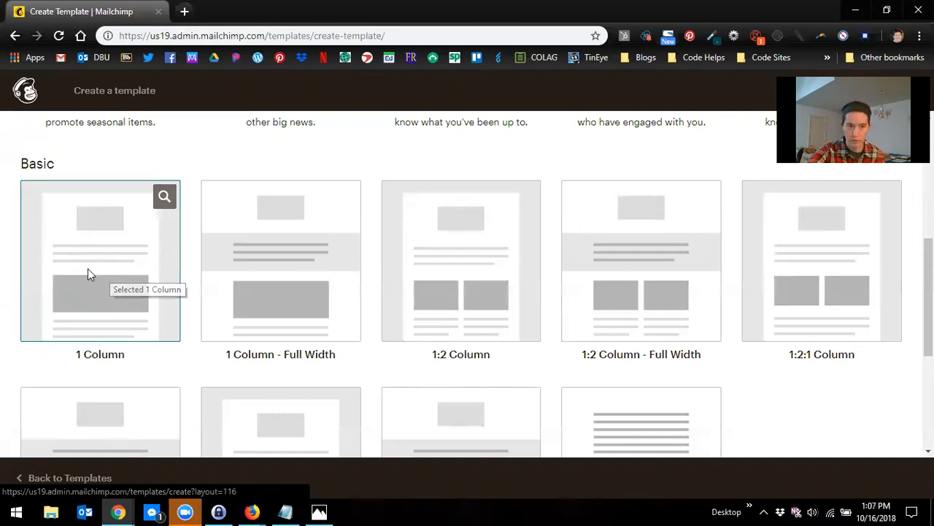
{"action": "left_click", "coordinate": [92, 274]}
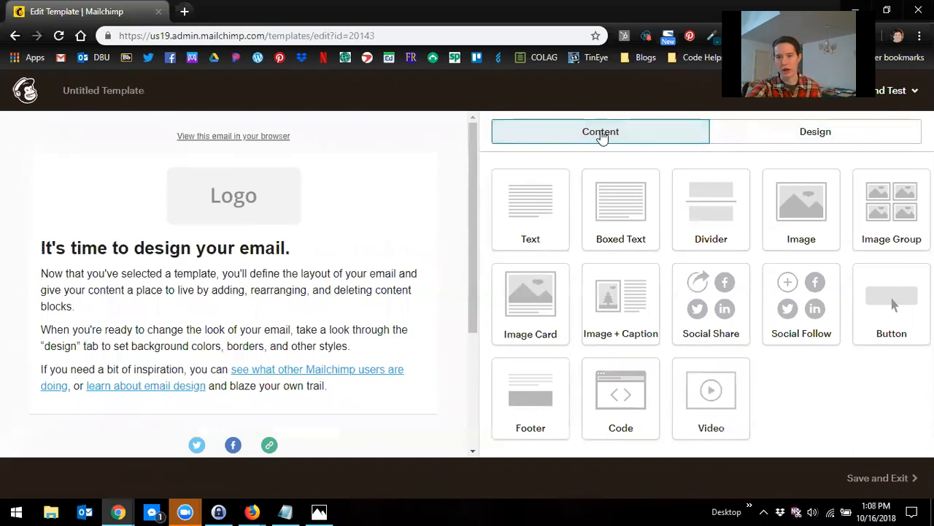
Step: Open the page design settings and set the page background colour to #ffffff
{"action": "left_click", "coordinate": [816, 137]}
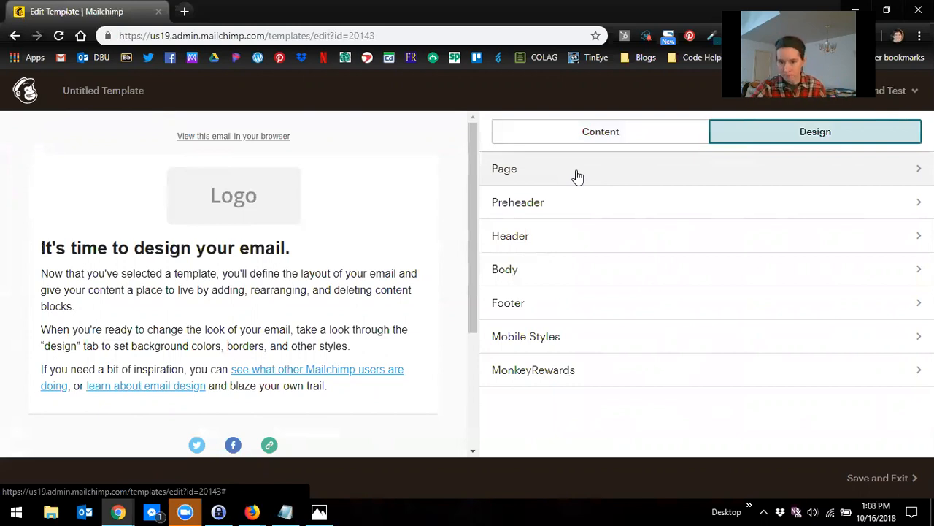
{"action": "left_click", "coordinate": [531, 173]}
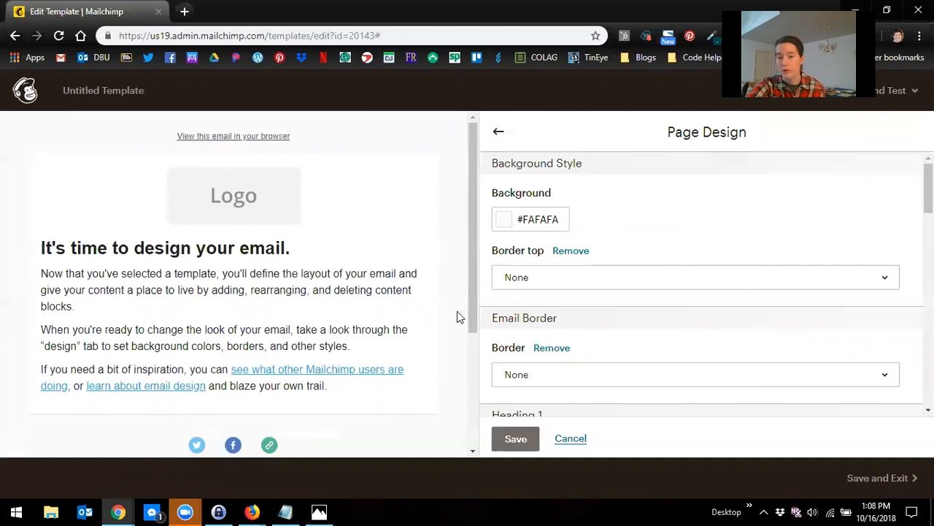
{"action": "left_click", "coordinate": [560, 221]}
{"action": "left_click", "coordinate": [521, 225]}
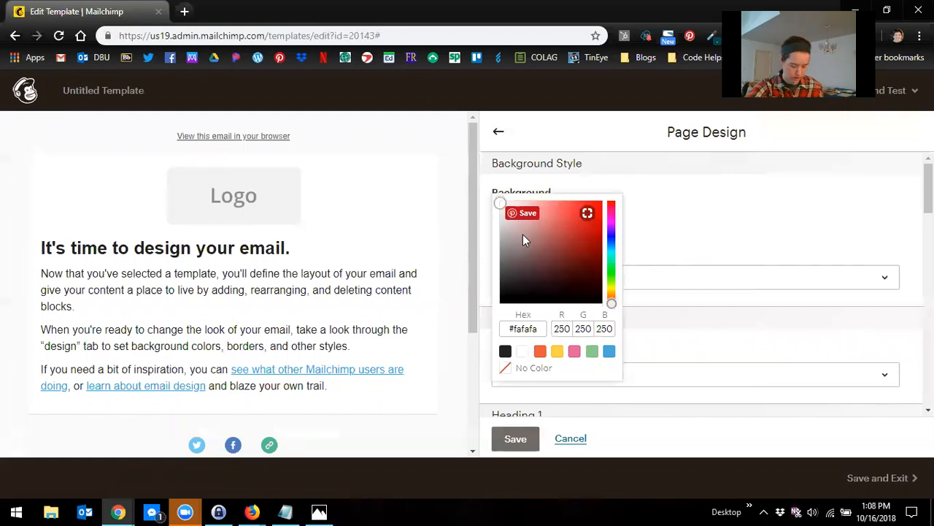
{"action": "left_click", "coordinate": [514, 329]}
{"action": "left_click", "coordinate": [540, 342]}
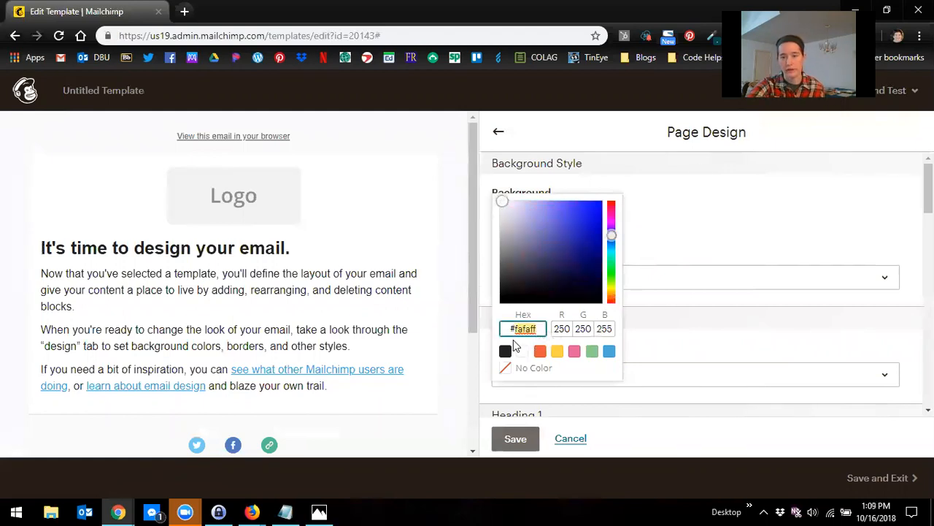
{"action": "type", "text": "ffffff"}
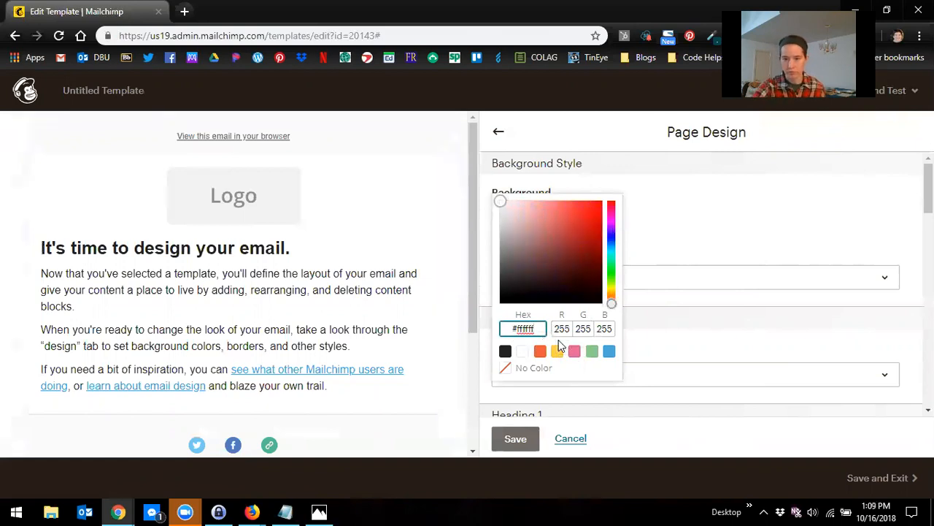
{"action": "left_click", "coordinate": [675, 219]}
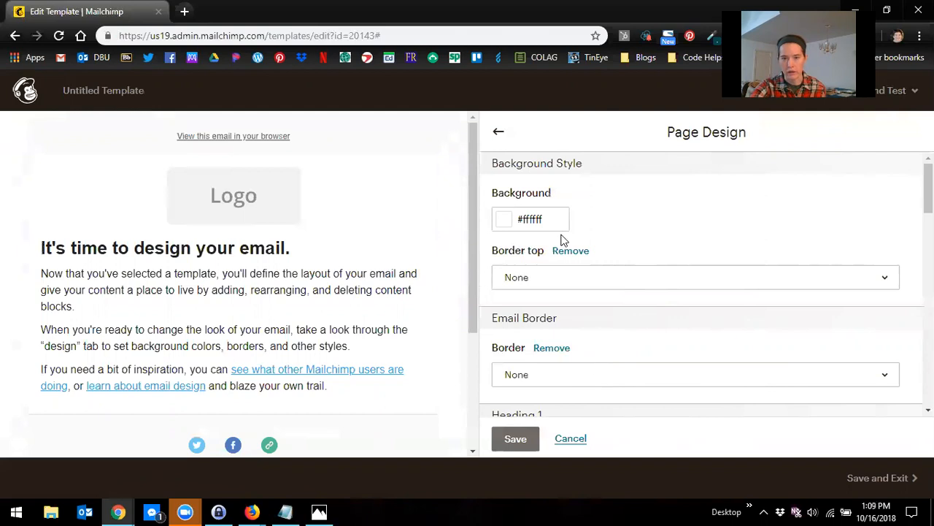
Step: Set Heading 1's font to Verdana and its colour to #000000
{"action": "scroll", "coordinate": [596, 236], "scroll_direction": "down", "scroll_amount": 2}
{"action": "scroll", "coordinate": [603, 245], "scroll_direction": "down", "scroll_amount": 2}
{"action": "scroll", "coordinate": [590, 273], "scroll_direction": "up", "scroll_amount": 1}
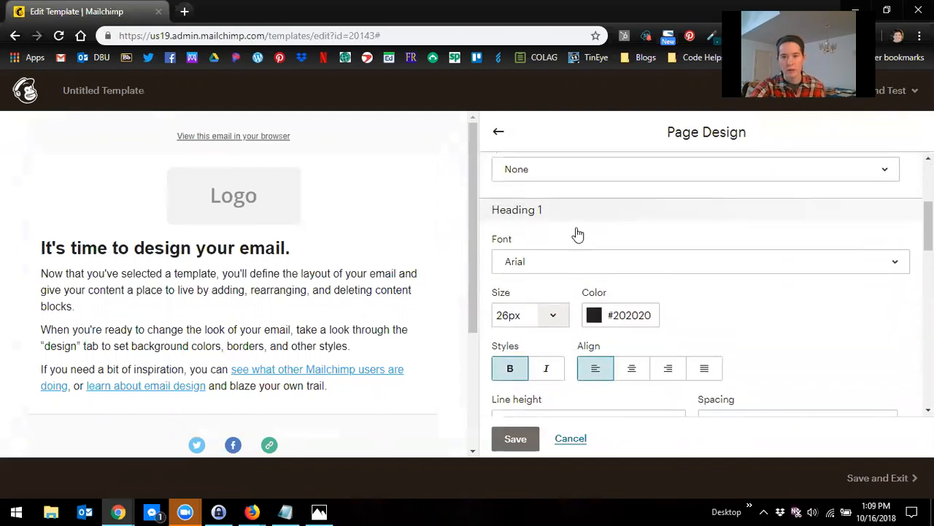
{"action": "left_click", "coordinate": [531, 269]}
{"action": "scroll", "coordinate": [564, 368], "scroll_direction": "down", "scroll_amount": 1}
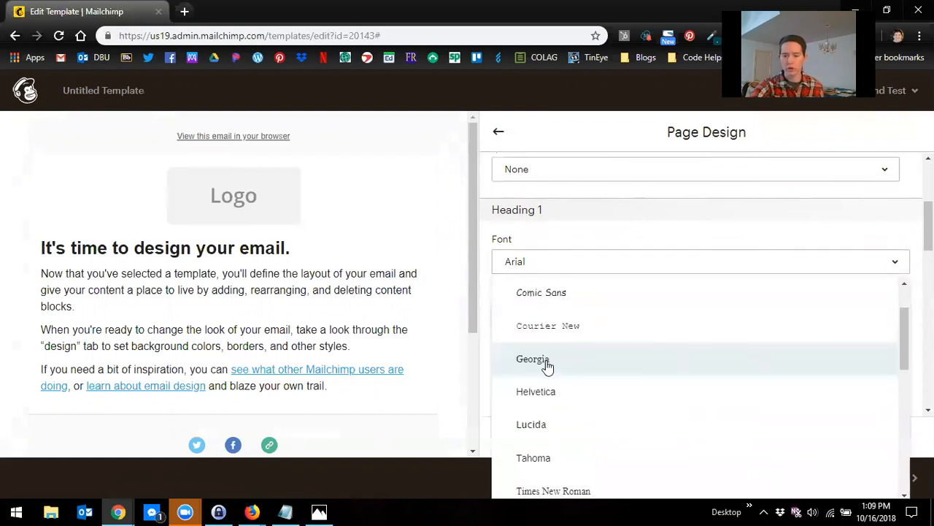
{"action": "scroll", "coordinate": [568, 385], "scroll_direction": "down", "scroll_amount": 2}
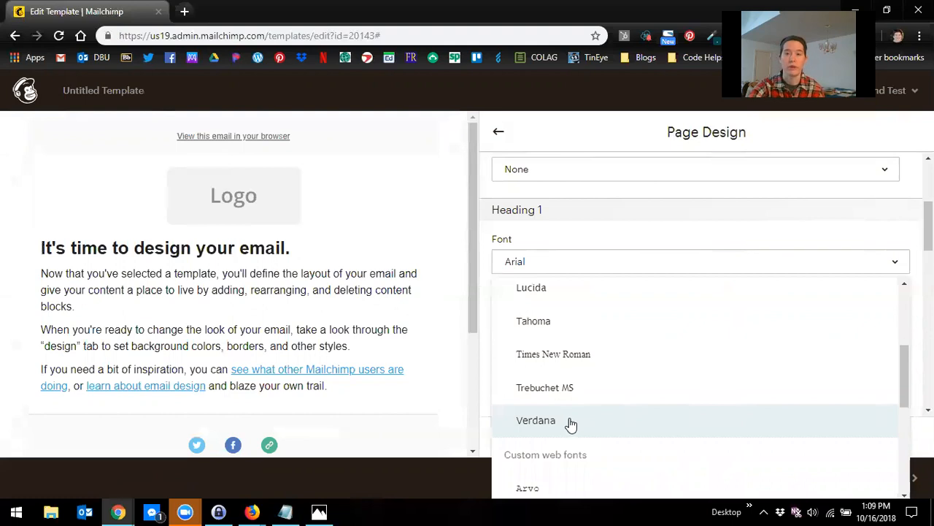
{"action": "left_click", "coordinate": [569, 422]}
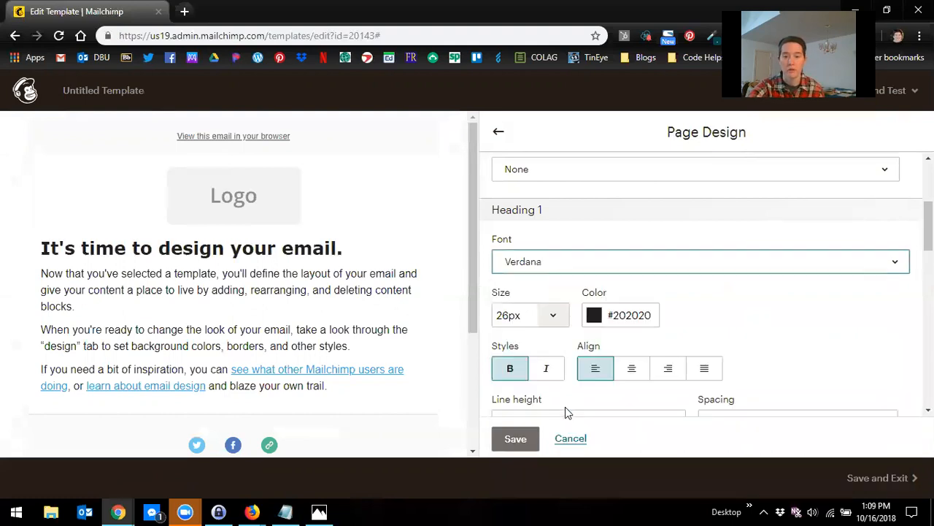
{"action": "left_click_drag", "start_coordinate": [655, 318], "coordinate": [615, 316]}
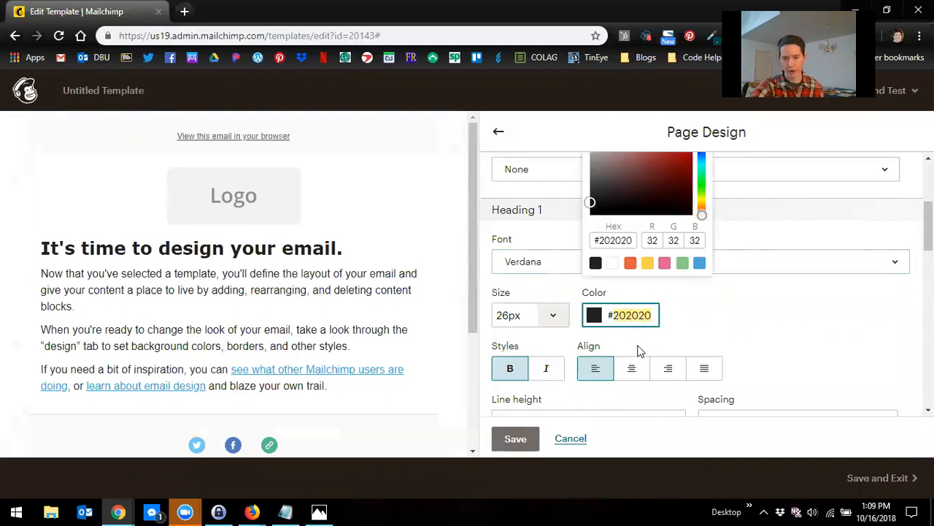
{"action": "type", "text": "000"}
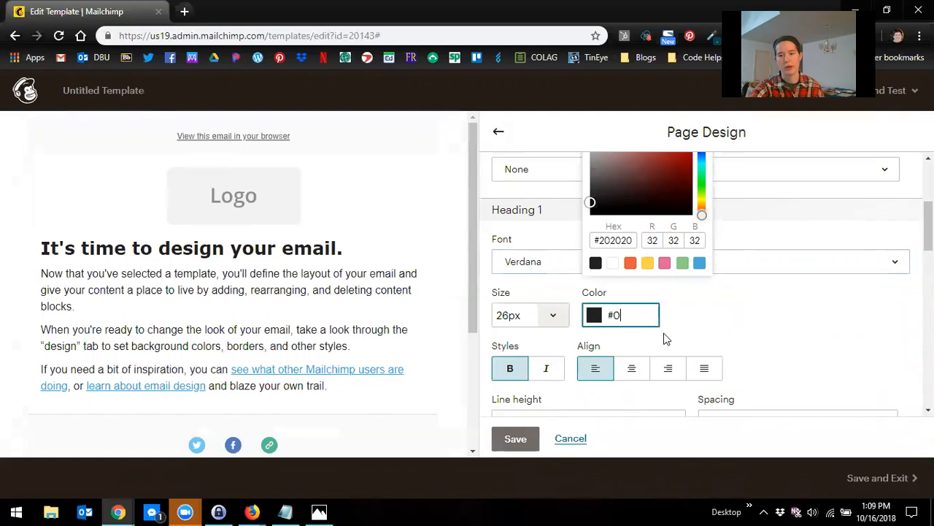
{"action": "type", "text": "000"}
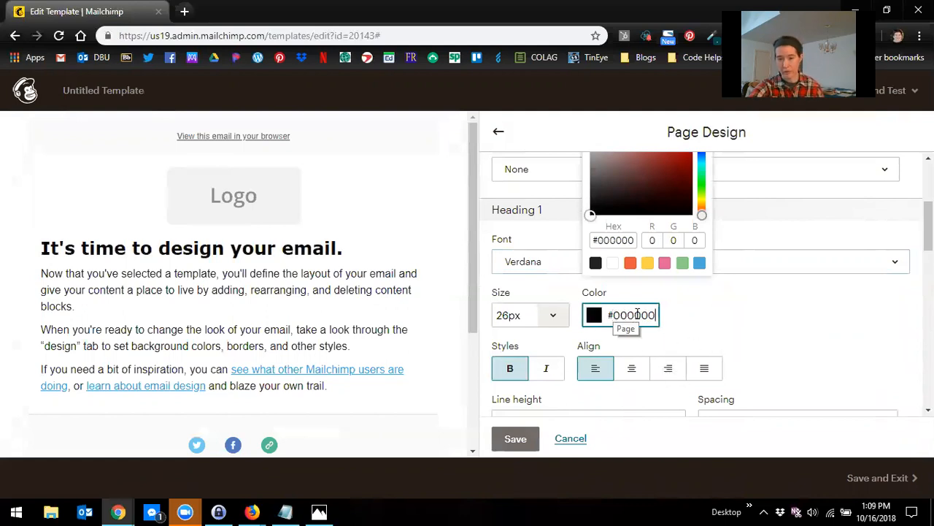
{"action": "left_click", "coordinate": [711, 326]}
Step: Set Heading 2's font to Verdana and its colour to #000000
{"action": "scroll", "coordinate": [713, 327], "scroll_direction": "down", "scroll_amount": 1}
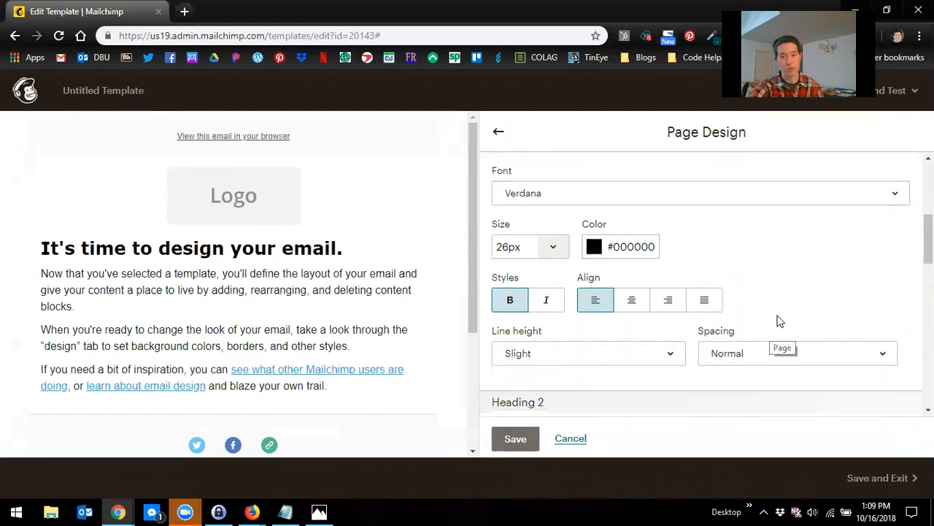
{"action": "scroll", "coordinate": [781, 307], "scroll_direction": "down", "scroll_amount": 1}
{"action": "scroll", "coordinate": [786, 297], "scroll_direction": "down", "scroll_amount": 2}
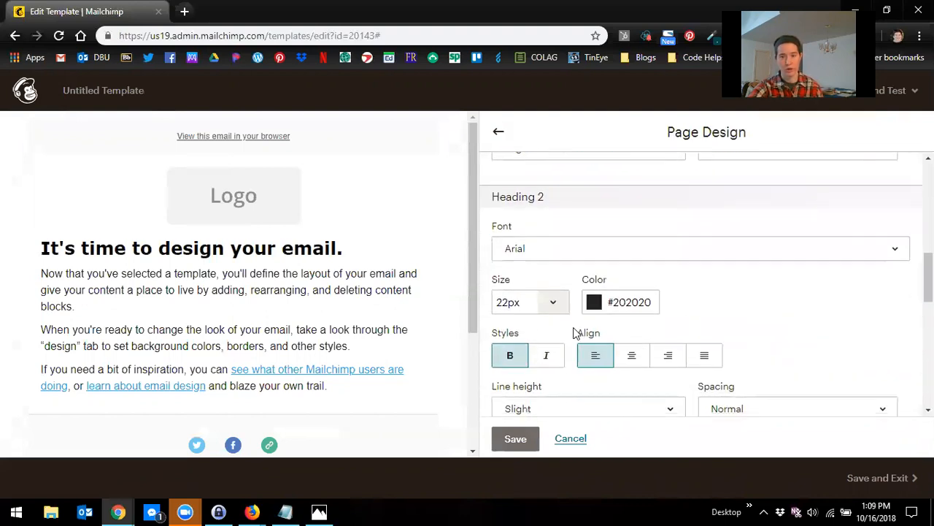
{"action": "left_click", "coordinate": [583, 252]}
{"action": "scroll", "coordinate": [598, 400], "scroll_direction": "down", "scroll_amount": 3}
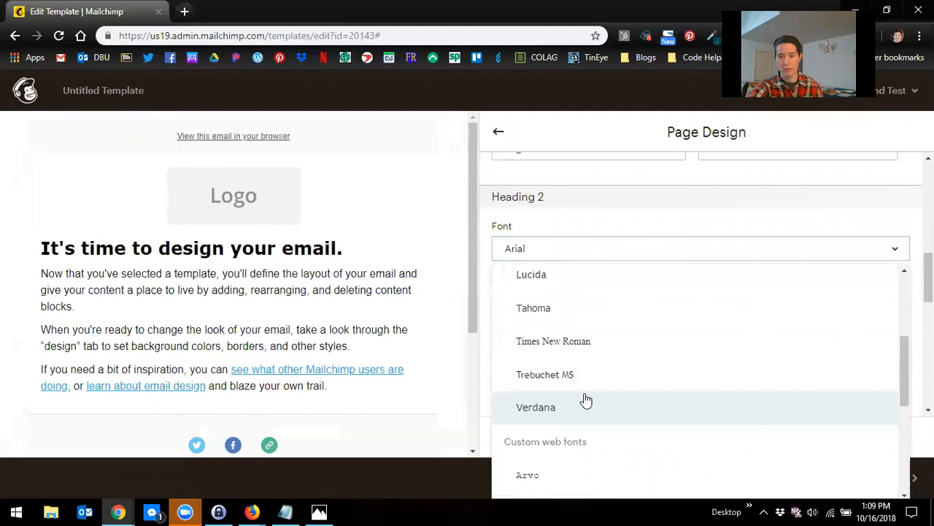
{"action": "left_click", "coordinate": [587, 403]}
{"action": "left_click_drag", "start_coordinate": [655, 302], "coordinate": [616, 305]}
{"action": "type", "text": "000000"}
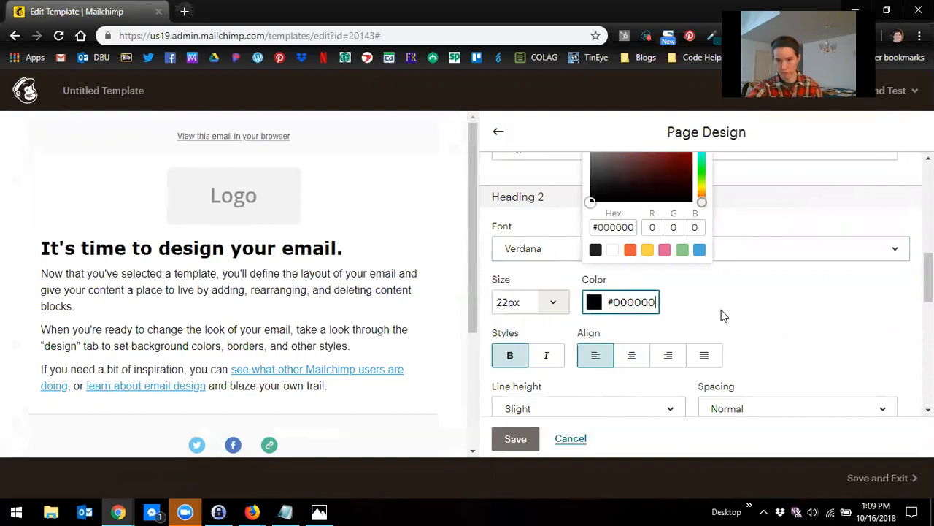
Step: Set Heading 3's font to Verdana and its colour to #000000
{"action": "scroll", "coordinate": [722, 314], "scroll_direction": "down", "scroll_amount": 4}
{"action": "left_click", "coordinate": [625, 250]}
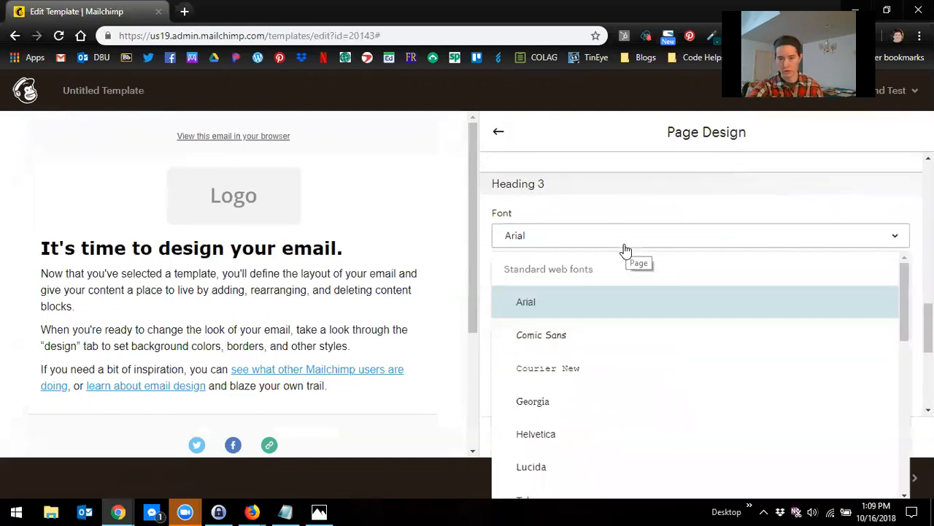
{"action": "scroll", "coordinate": [551, 463], "scroll_direction": "down", "scroll_amount": 2}
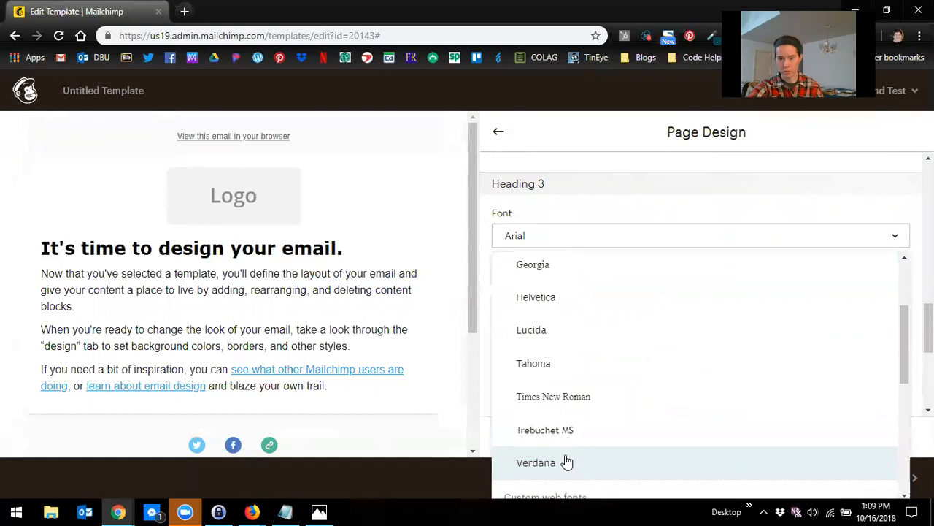
{"action": "left_click", "coordinate": [567, 462]}
{"action": "left_click", "coordinate": [641, 292]}
{"action": "type", "text": "#000000"}
{"action": "left_click", "coordinate": [775, 328]}
Step: Set Heading 4's font to Verdana and its colour to black #000000
{"action": "scroll", "coordinate": [759, 343], "scroll_direction": "down", "scroll_amount": 2}
{"action": "scroll", "coordinate": [759, 343], "scroll_direction": "down", "scroll_amount": 1}
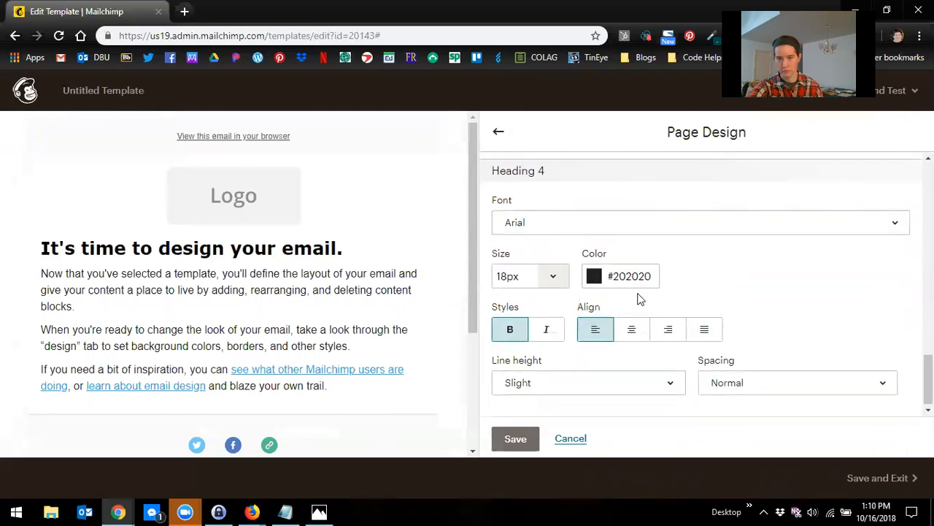
{"action": "left_click", "coordinate": [584, 227]}
{"action": "scroll", "coordinate": [584, 430], "scroll_direction": "down", "scroll_amount": 1}
{"action": "scroll", "coordinate": [567, 467], "scroll_direction": "down", "scroll_amount": 2}
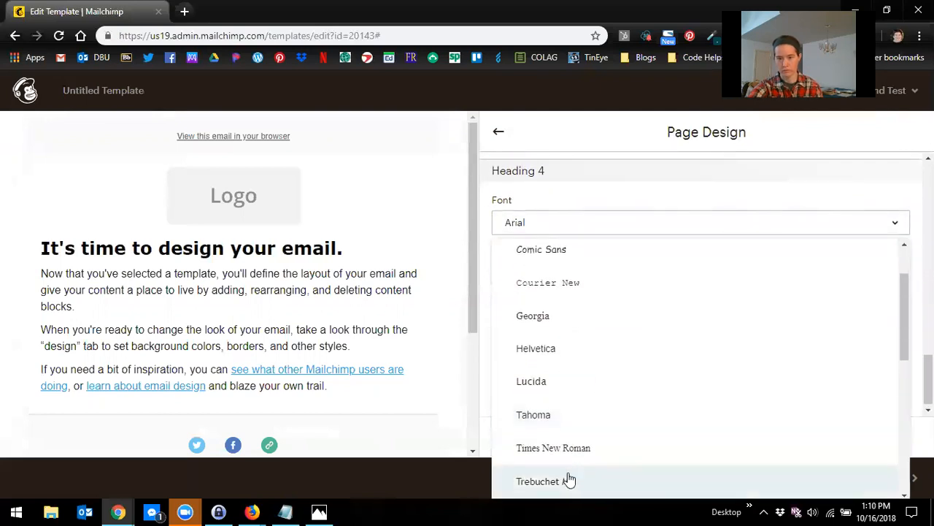
{"action": "left_click", "coordinate": [568, 461]}
{"action": "left_click", "coordinate": [654, 271]}
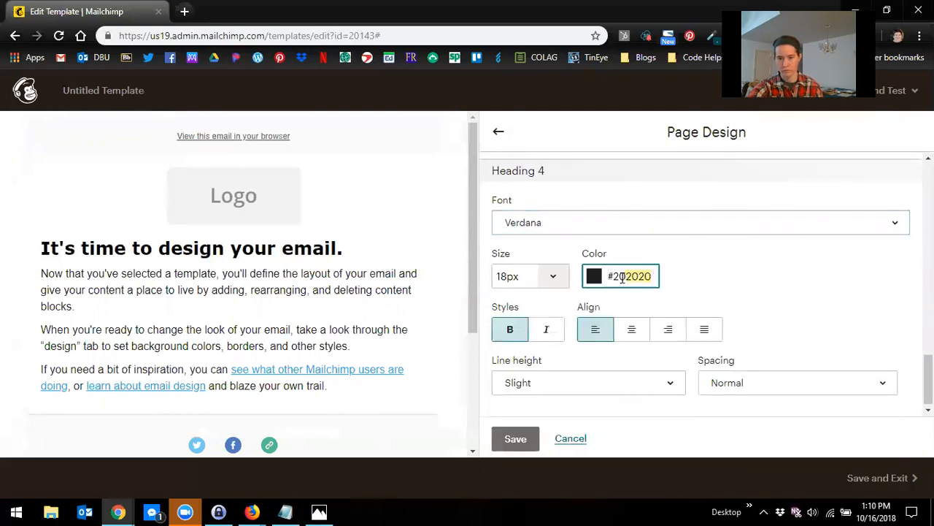
{"action": "left_click", "coordinate": [615, 281]}
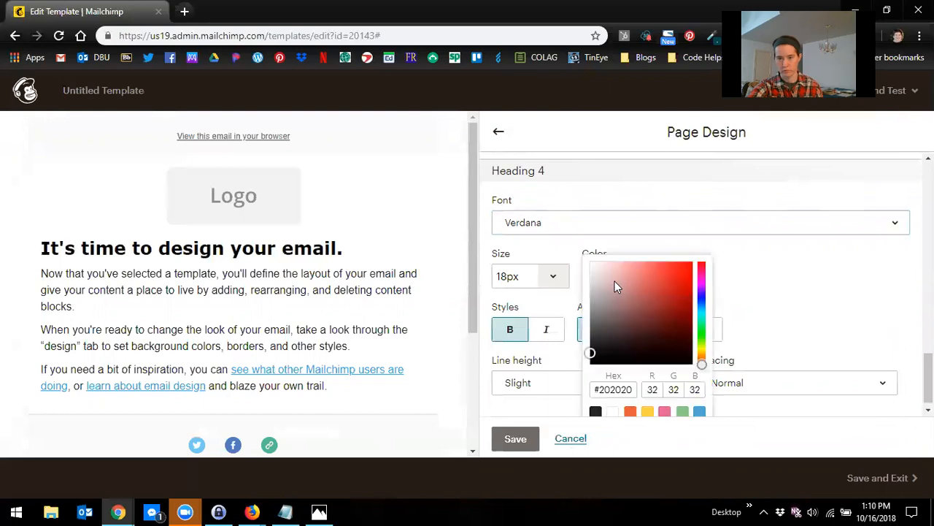
{"action": "left_click", "coordinate": [596, 411]}
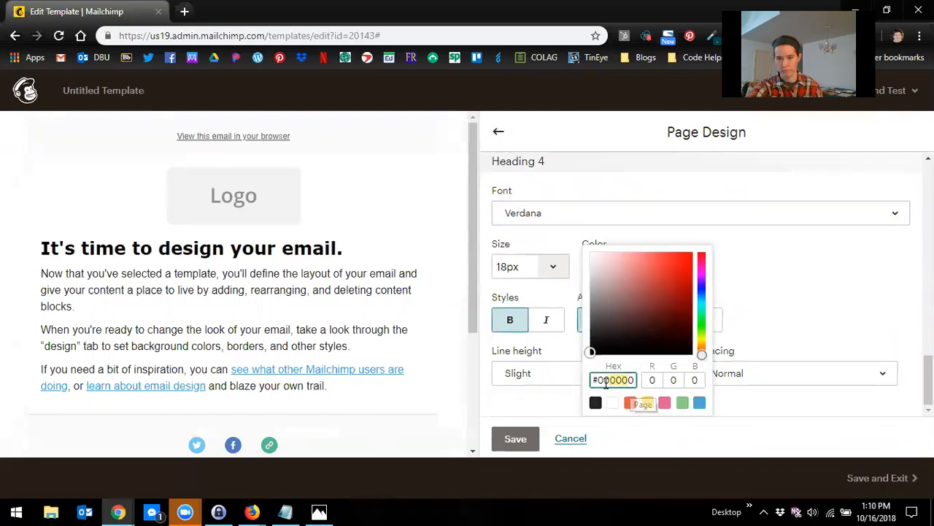
{"action": "left_click", "coordinate": [767, 345]}
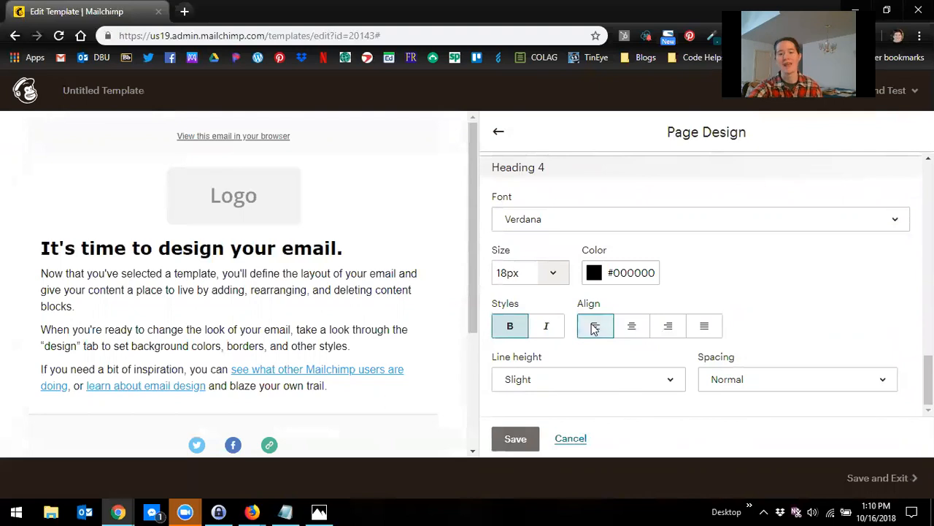
Step: Save the page design settings
{"action": "scroll", "coordinate": [697, 300], "scroll_direction": "up", "scroll_amount": 6}
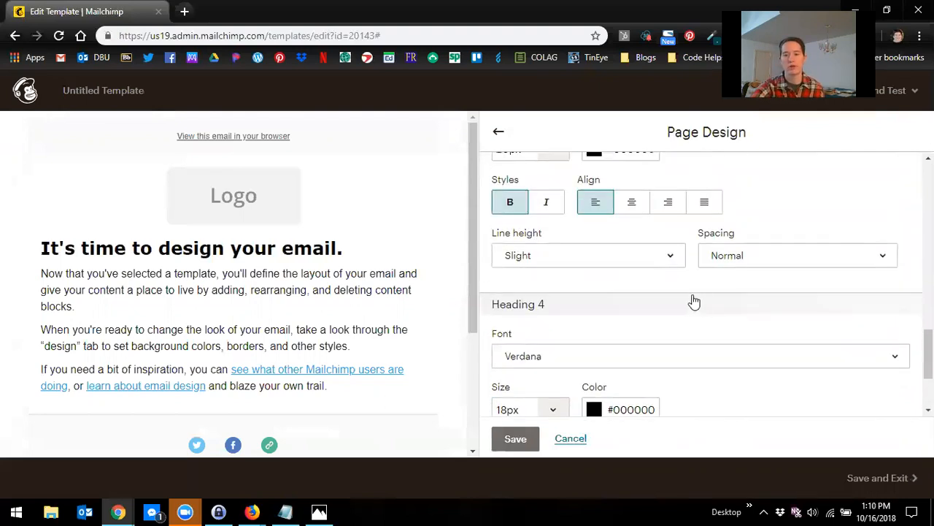
{"action": "scroll", "coordinate": [715, 290], "scroll_direction": "up", "scroll_amount": 10}
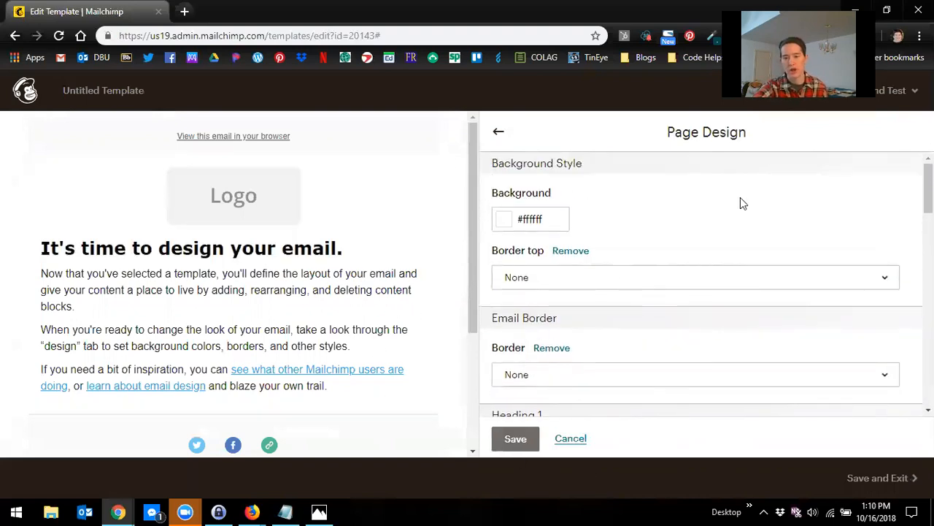
{"action": "left_click", "coordinate": [515, 438]}
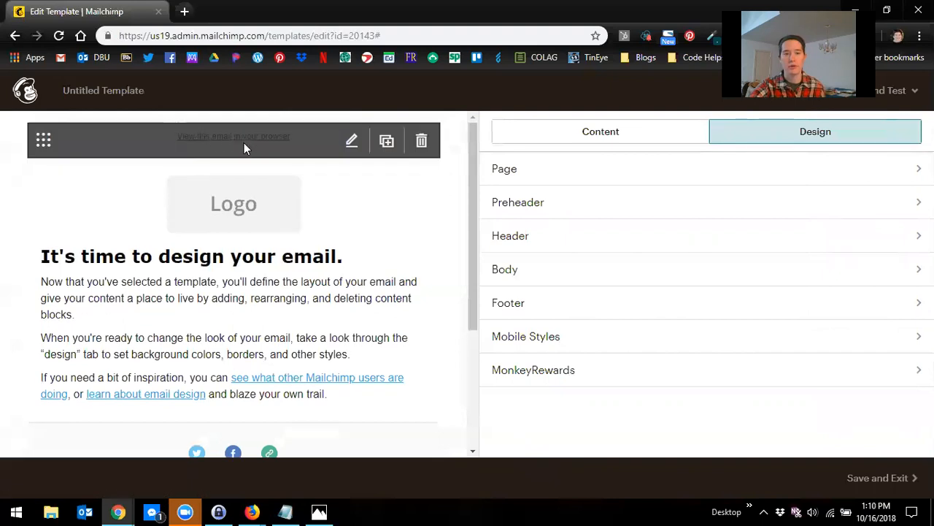
Step: Set the preheader background colour to #039da6
{"action": "left_click", "coordinate": [695, 213]}
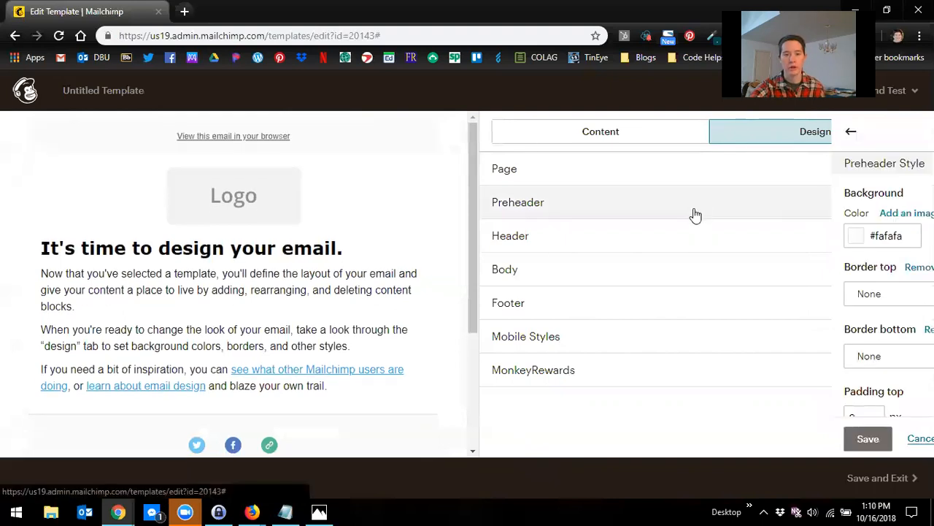
{"action": "double_click", "coordinate": [527, 236]}
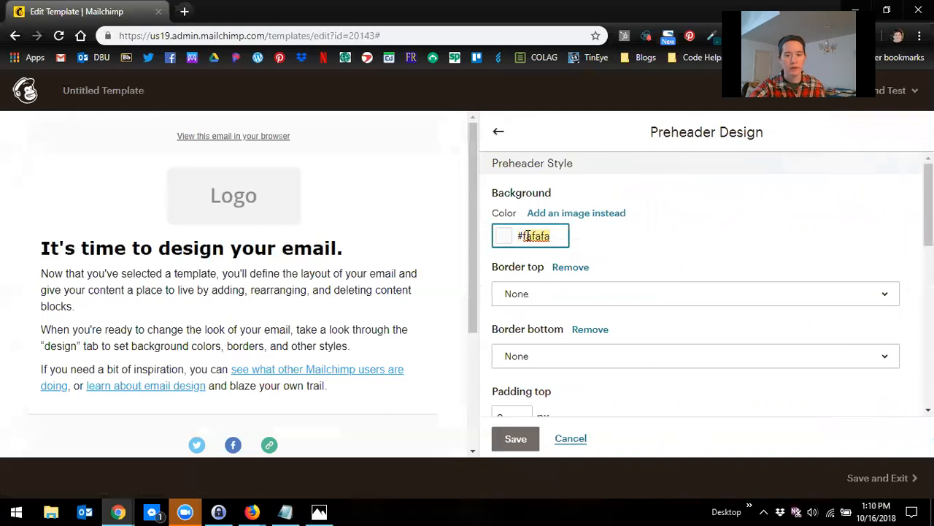
{"action": "left_click", "coordinate": [527, 236]}
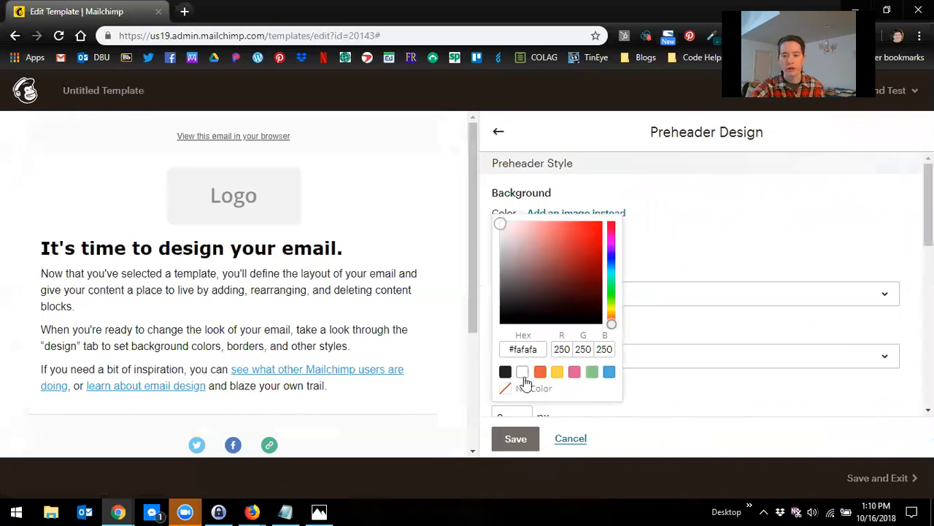
{"action": "left_click_drag", "start_coordinate": [541, 348], "coordinate": [521, 349]}
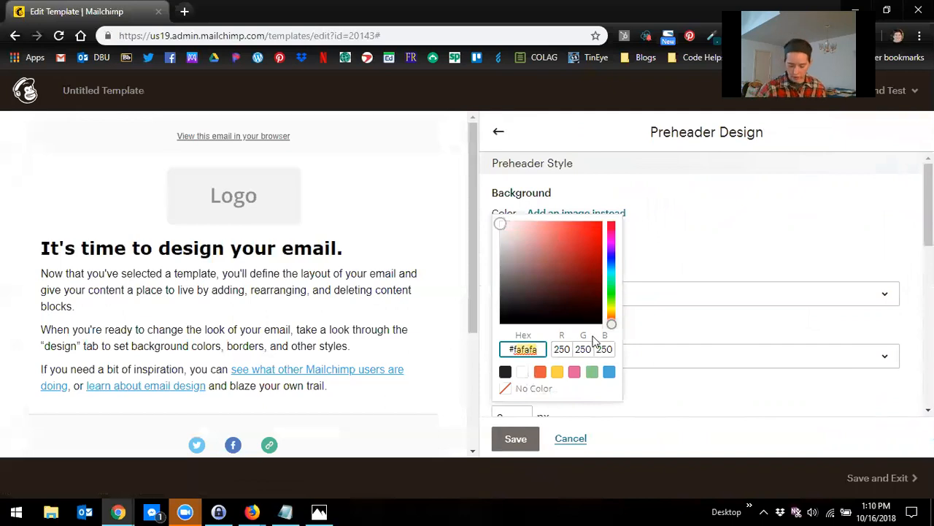
{"action": "type", "text": "f"}
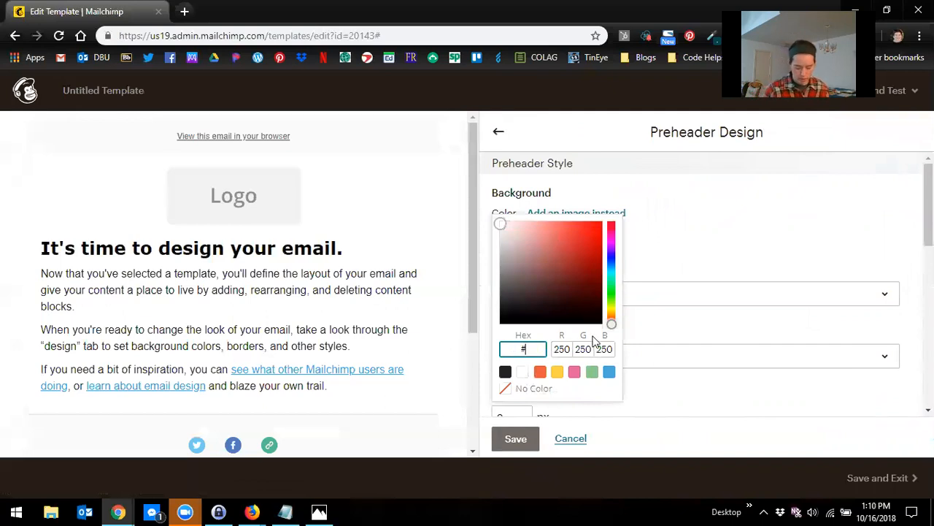
{"action": "type", "text": "039da"}
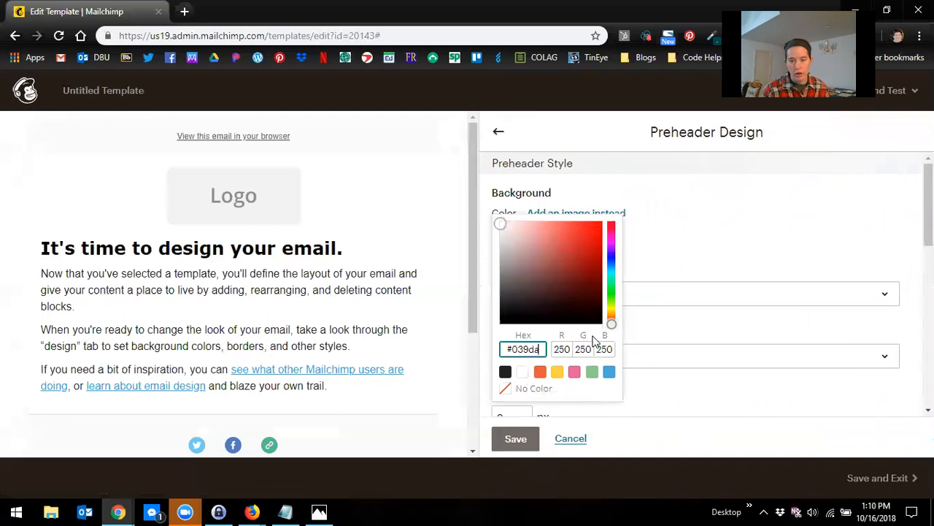
{"action": "type", "text": "6"}
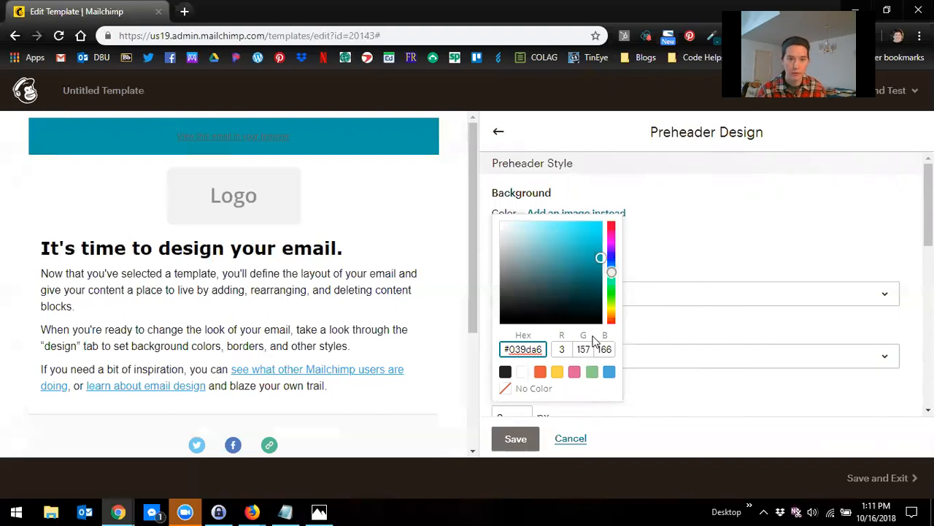
{"action": "left_click", "coordinate": [702, 240]}
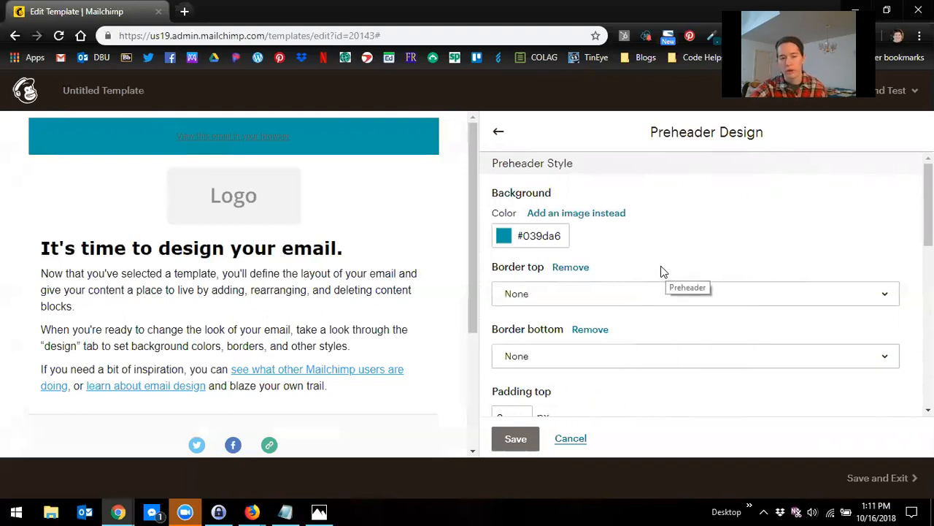
Step: Set the preheader text font to Verdana and its colour to #ffffff
{"action": "scroll", "coordinate": [656, 270], "scroll_direction": "down", "scroll_amount": 1}
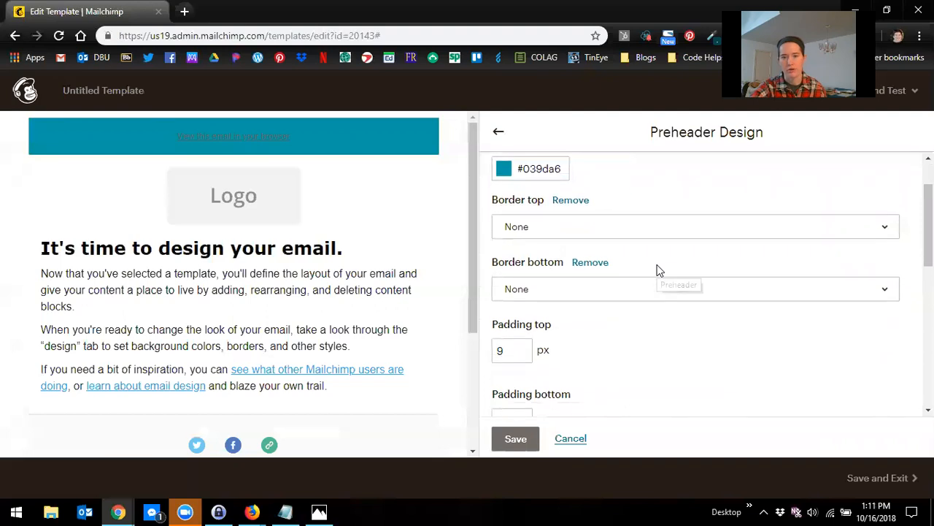
{"action": "scroll", "coordinate": [661, 270], "scroll_direction": "down", "scroll_amount": 4}
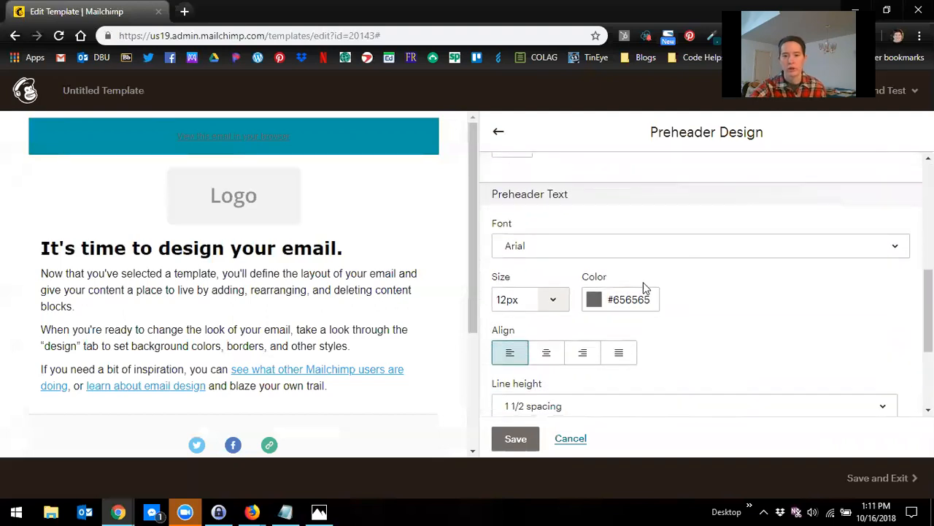
{"action": "left_click", "coordinate": [526, 248]}
{"action": "scroll", "coordinate": [579, 402], "scroll_direction": "down", "scroll_amount": 2}
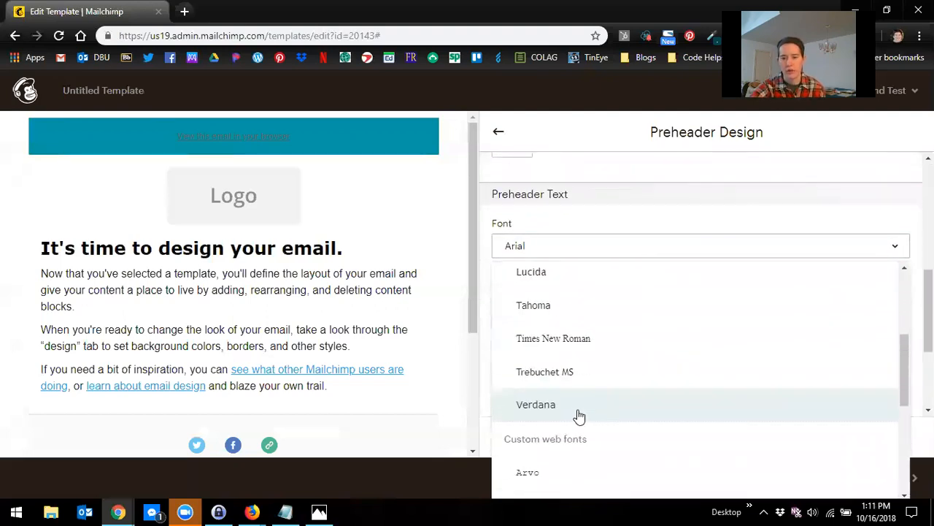
{"action": "left_click", "coordinate": [566, 410]}
{"action": "left_click_drag", "start_coordinate": [654, 291], "coordinate": [626, 308]}
{"action": "type", "text": "ffffff"}
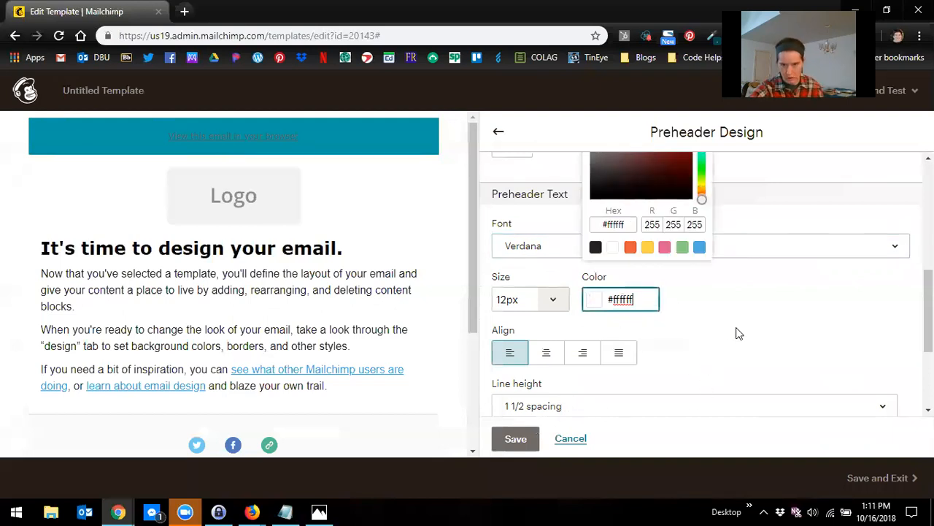
{"action": "left_click", "coordinate": [694, 337]}
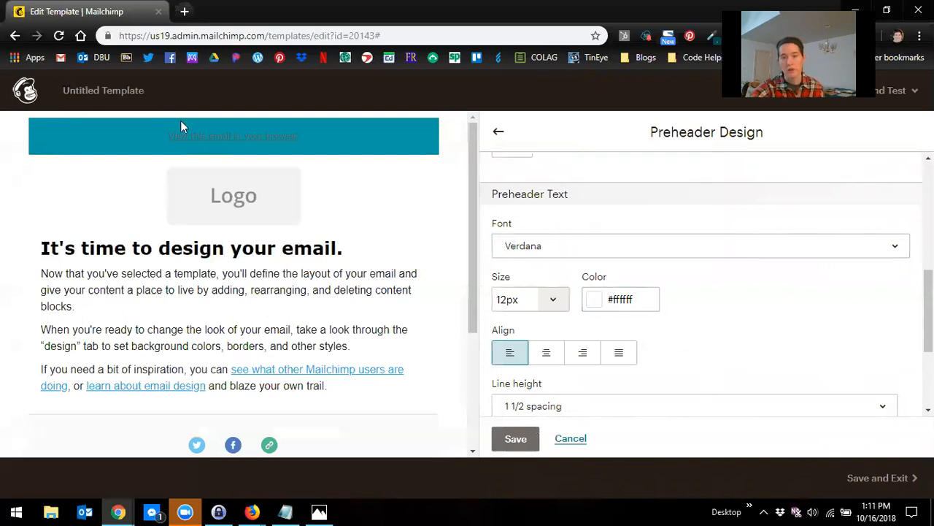
Step: Set the preheader link colour to #ffffff and save the preheader design
{"action": "mouse_move", "coordinate": [182, 151]}
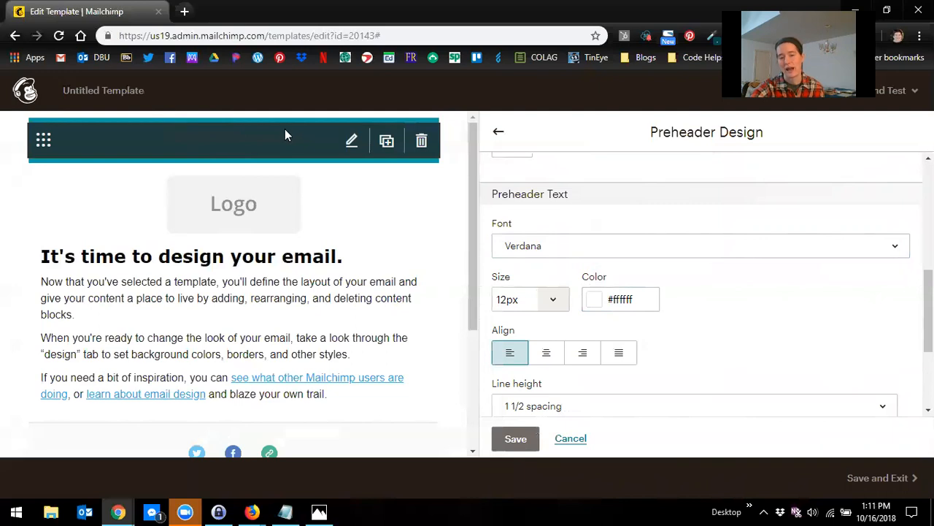
{"action": "scroll", "coordinate": [584, 248], "scroll_direction": "down", "scroll_amount": 3}
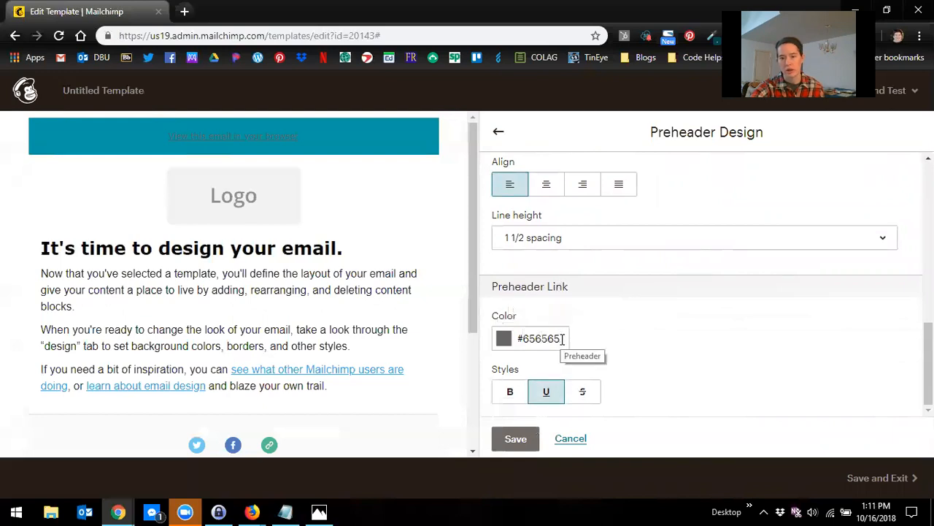
{"action": "left_click_drag", "start_coordinate": [563, 339], "coordinate": [522, 340]}
{"action": "type", "text": "ffffff"}
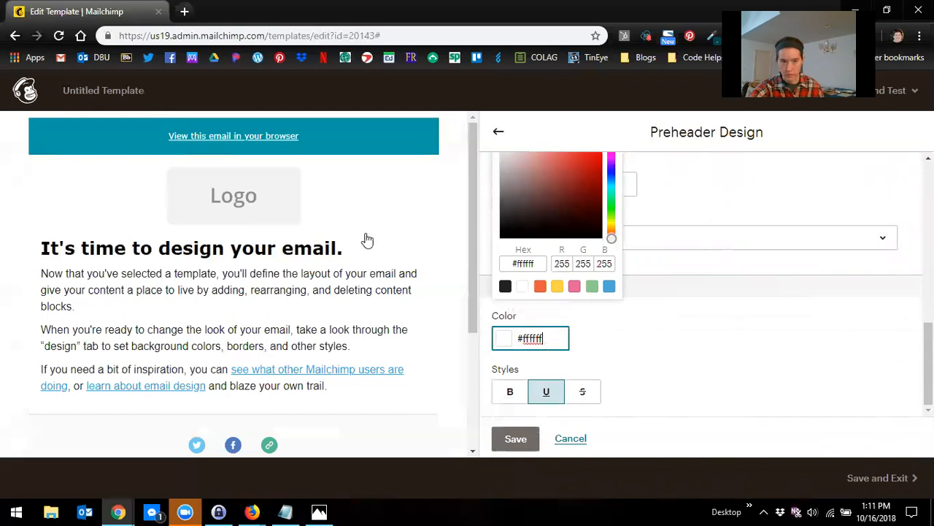
{"action": "left_click", "coordinate": [695, 321]}
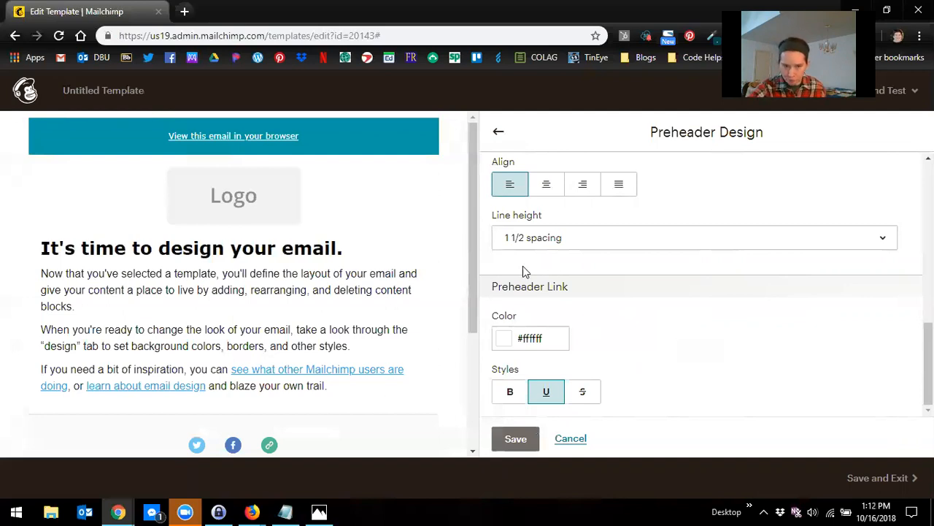
{"action": "left_click", "coordinate": [517, 439]}
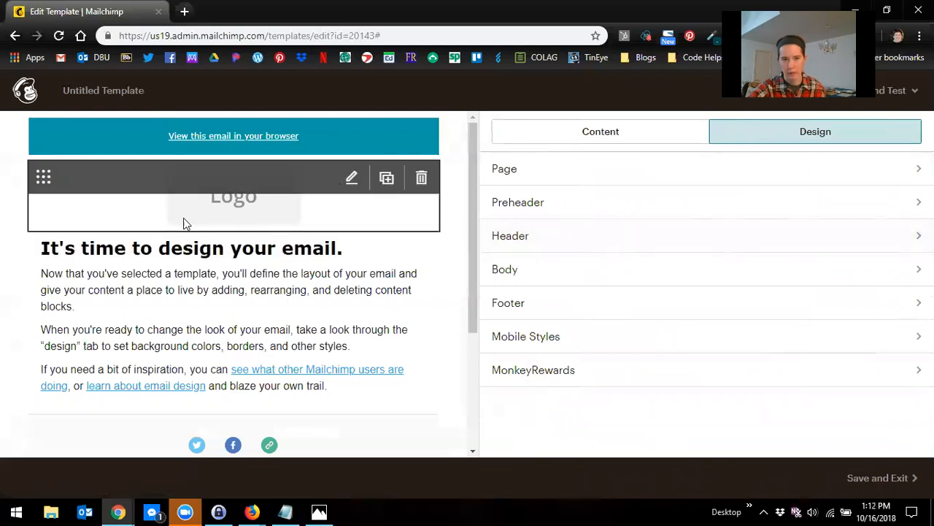
Step: Set the header text font to Verdana and its colour to #000000
{"action": "left_click", "coordinate": [636, 238]}
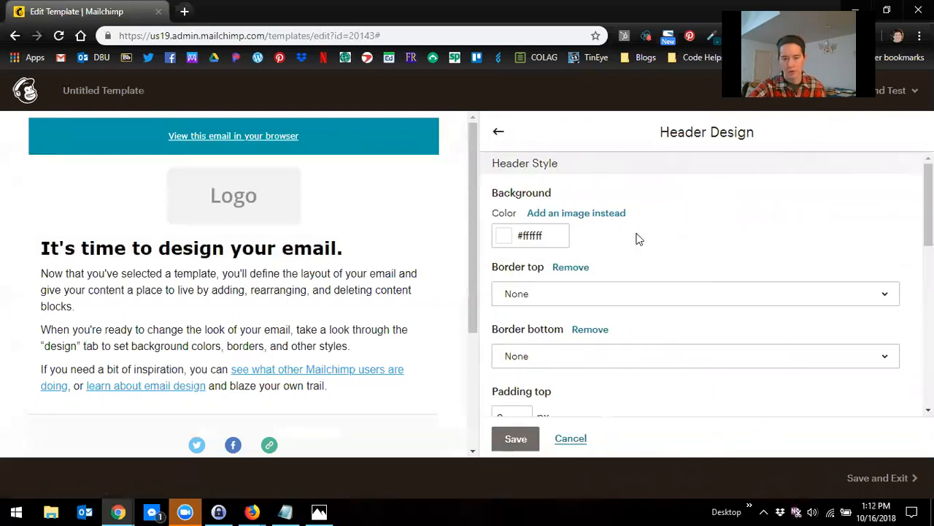
{"action": "scroll", "coordinate": [624, 250], "scroll_direction": "down", "scroll_amount": 4}
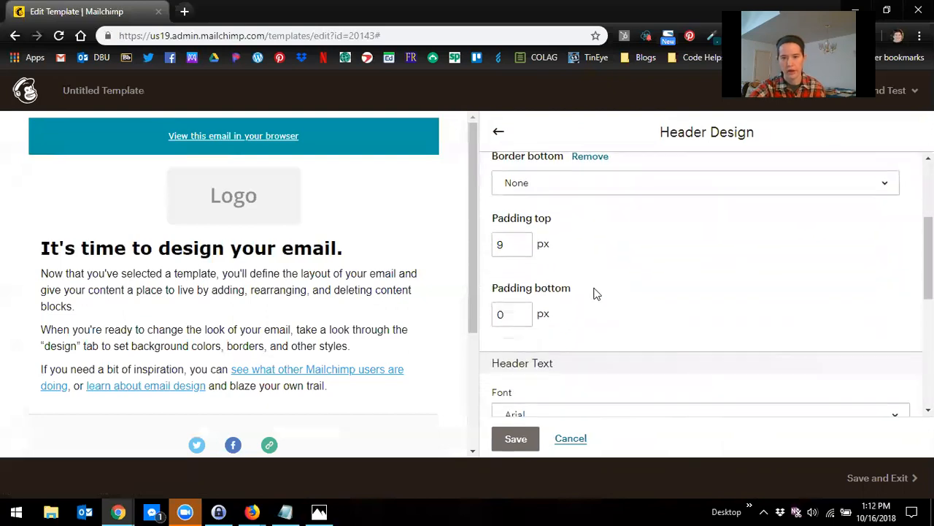
{"action": "scroll", "coordinate": [605, 301], "scroll_direction": "down", "scroll_amount": 1}
{"action": "left_click", "coordinate": [594, 250]}
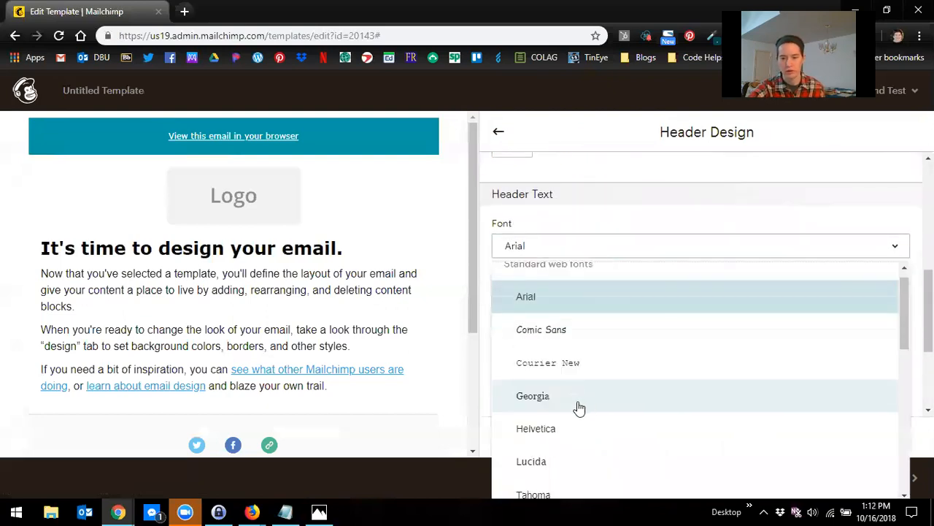
{"action": "scroll", "coordinate": [578, 406], "scroll_direction": "down", "scroll_amount": 2}
{"action": "left_click", "coordinate": [567, 473]}
{"action": "left_click", "coordinate": [609, 293]}
{"action": "triple_click", "coordinate": [610, 294]}
{"action": "type", "text": "000000"}
{"action": "left_click", "coordinate": [706, 304]}
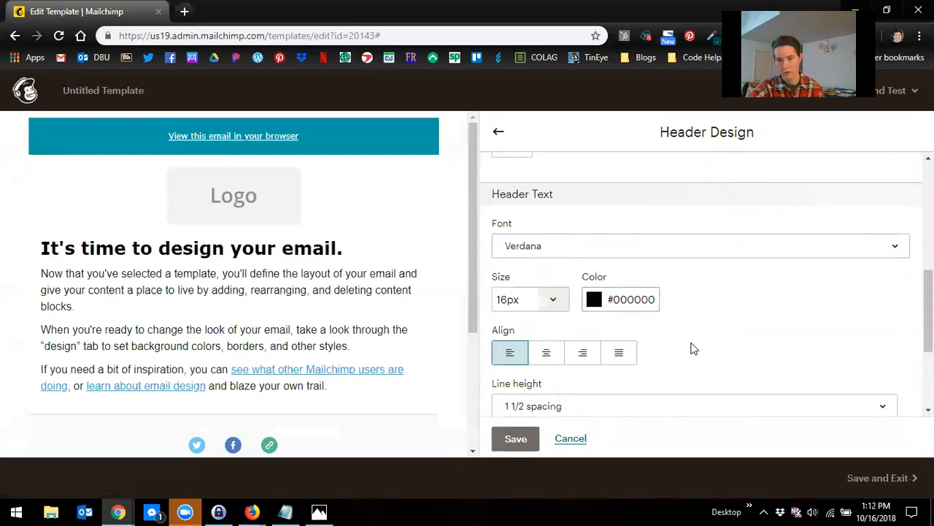
Step: Set the header link colour to #039ad6 and save the header design
{"action": "scroll", "coordinate": [693, 348], "scroll_direction": "down", "scroll_amount": 3}
{"action": "left_click_drag", "start_coordinate": [567, 339], "coordinate": [522, 348]}
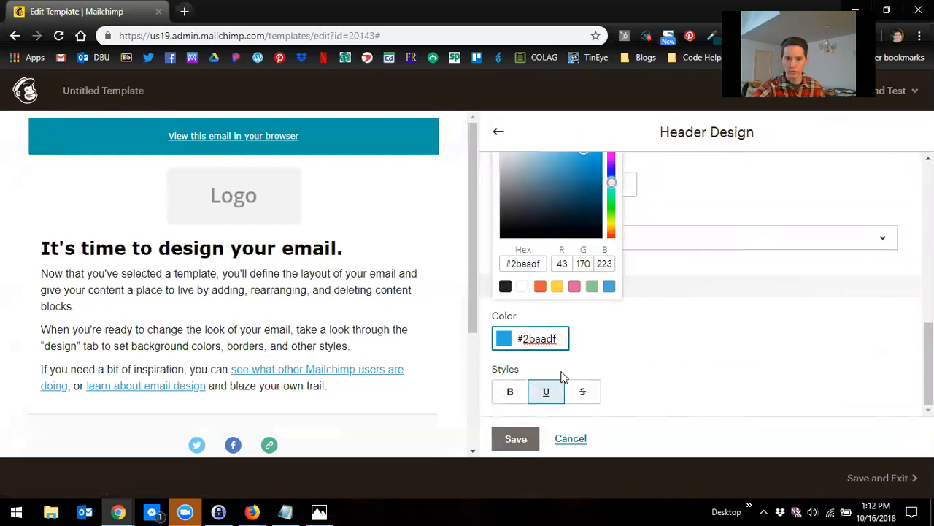
{"action": "key", "text": "BackSpace"}
{"action": "key", "text": "BackSpace"}
{"action": "key", "text": "BackSpace"}
{"action": "key", "text": "BackSpace"}
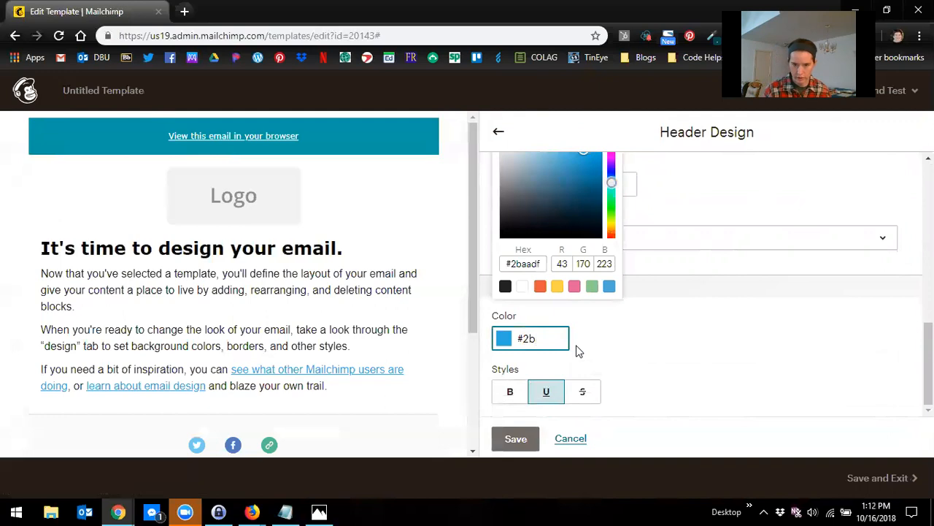
{"action": "type", "text": "039ad6"}
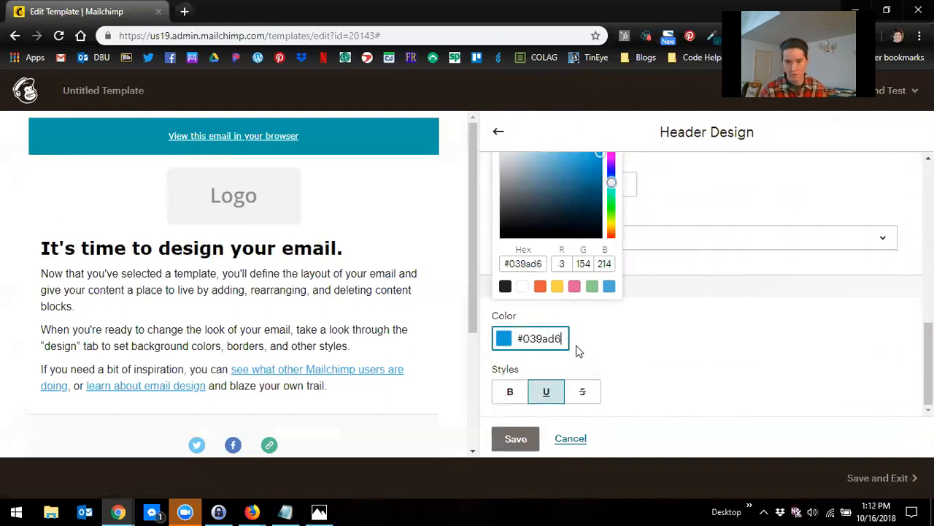
{"action": "left_click", "coordinate": [609, 365]}
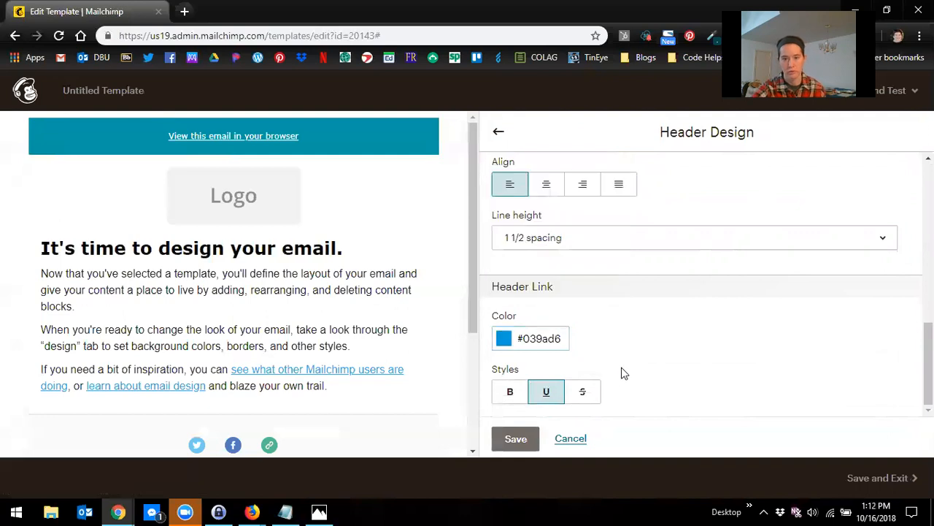
{"action": "left_click", "coordinate": [516, 439]}
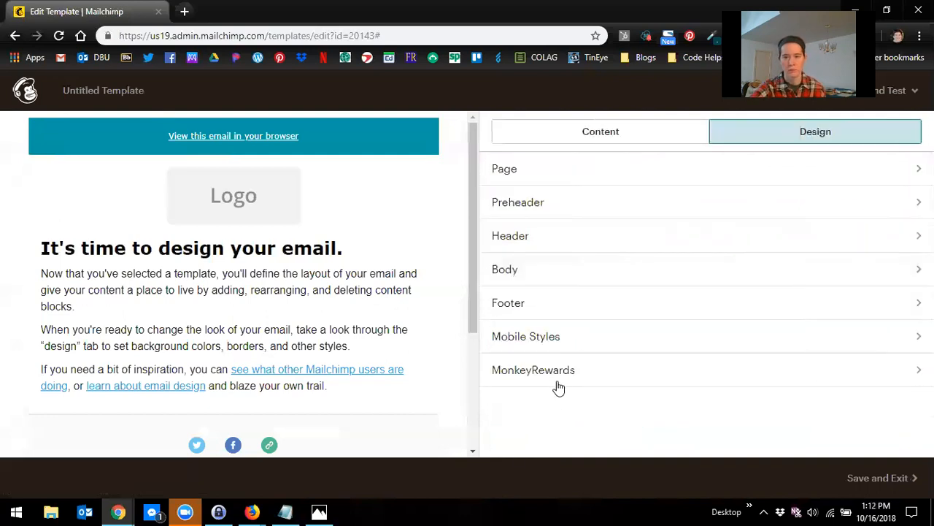
Step: Open the Body design settings and review its background and border options
{"action": "left_click", "coordinate": [541, 277]}
{"action": "scroll", "coordinate": [562, 281], "scroll_direction": "down", "scroll_amount": 1}
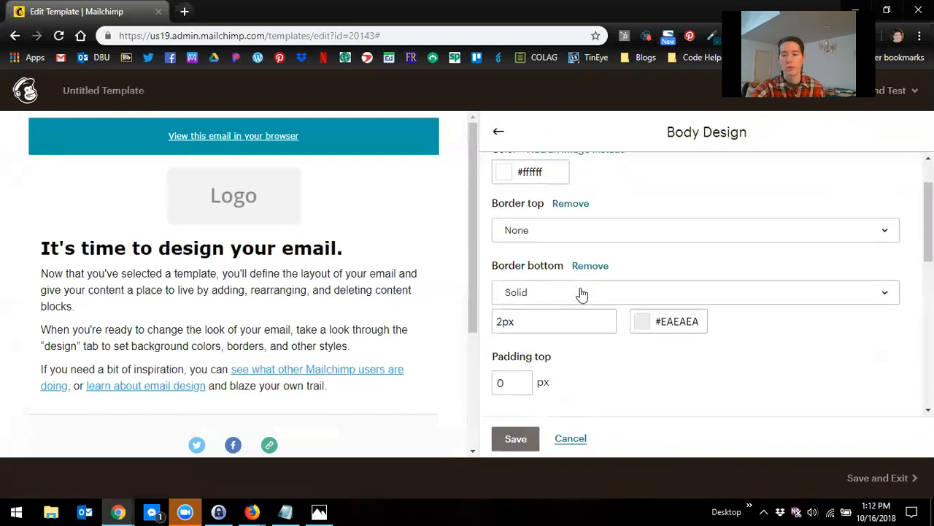
{"action": "scroll", "coordinate": [582, 293], "scroll_direction": "up", "scroll_amount": 1}
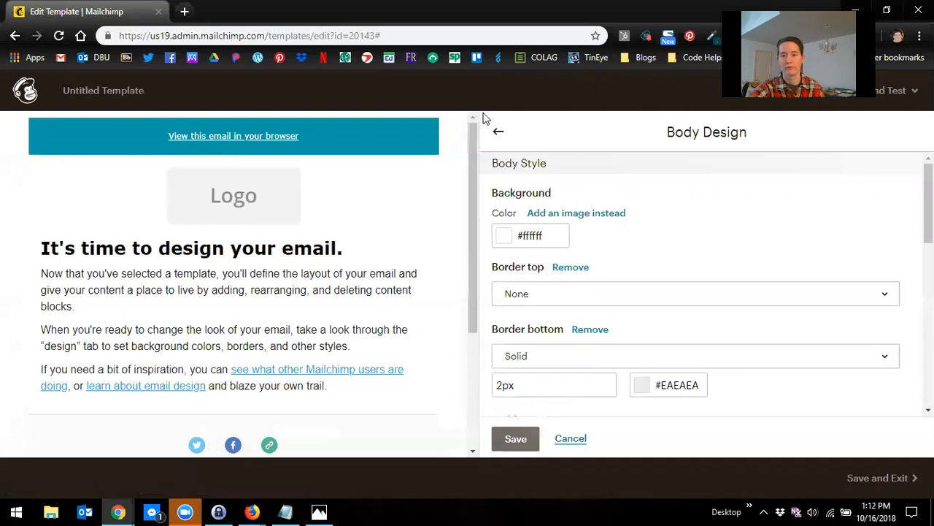
{"action": "left_click", "coordinate": [498, 131]}
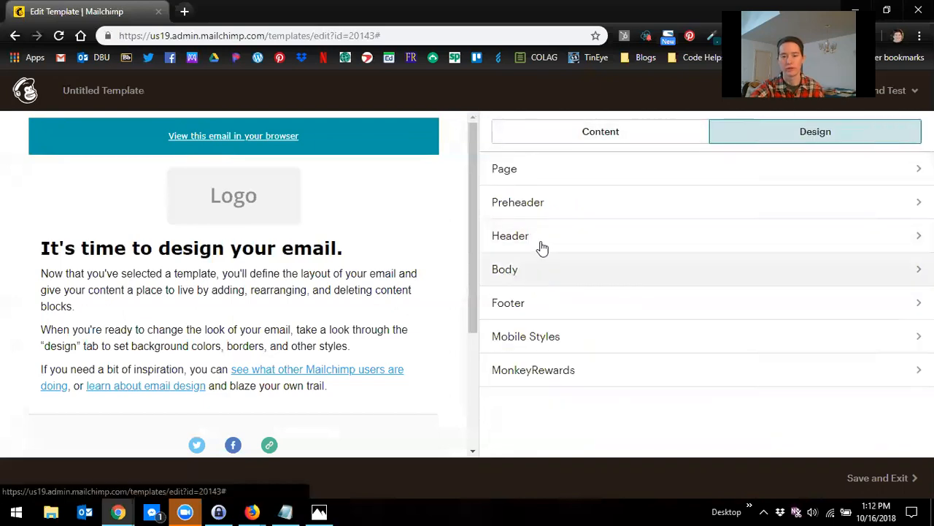
{"action": "left_click", "coordinate": [540, 272]}
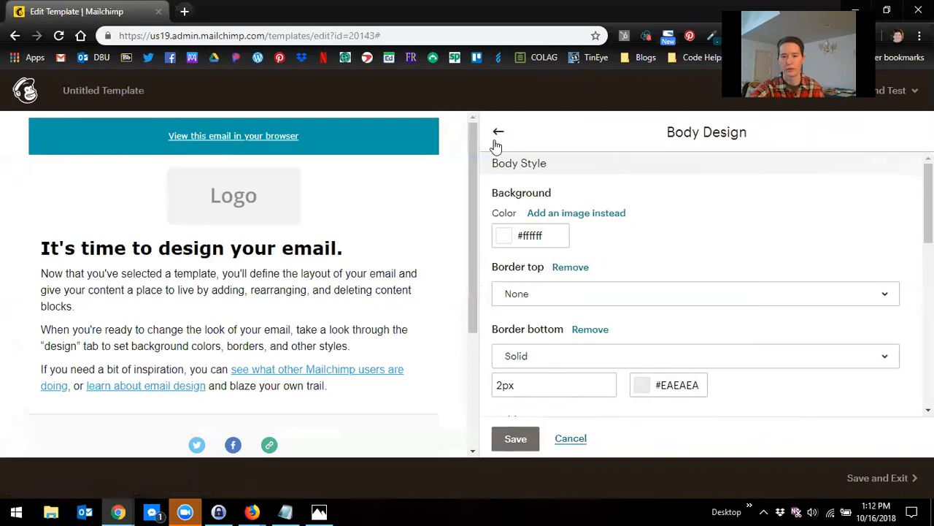
{"action": "left_click", "coordinate": [498, 132]}
Step: Correct the header link colour to #039da6 and return to the design sections list
{"action": "left_click", "coordinate": [538, 245]}
{"action": "scroll", "coordinate": [641, 339], "scroll_direction": "down", "scroll_amount": 10}
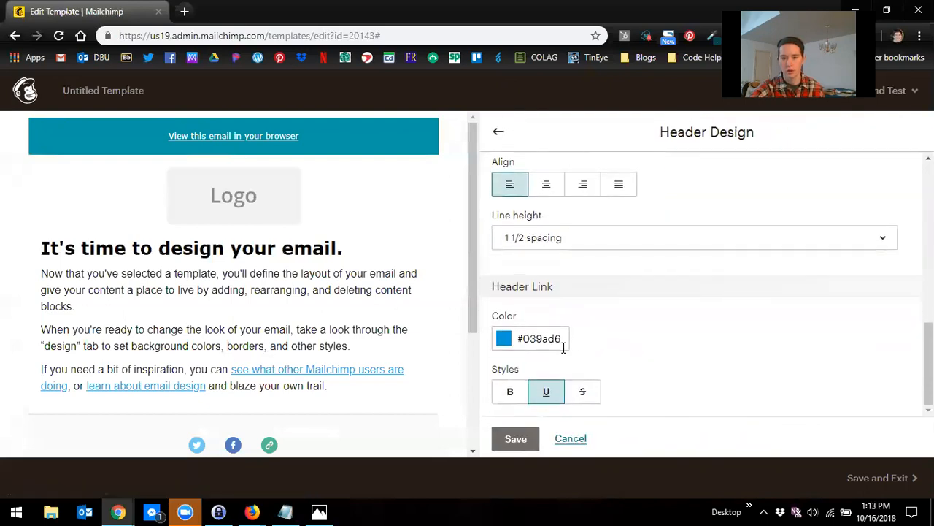
{"action": "left_click_drag", "start_coordinate": [565, 339], "coordinate": [545, 341]}
{"action": "type", "text": "da6"}
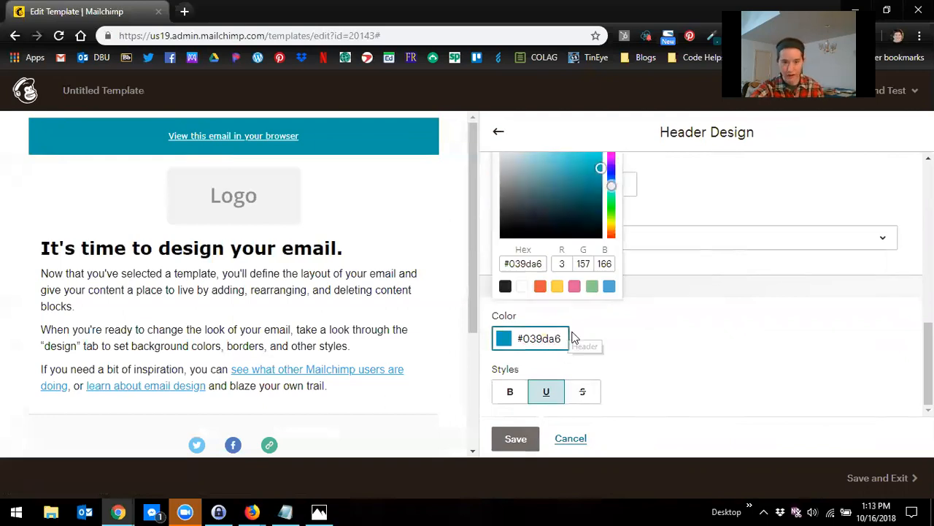
{"action": "left_click", "coordinate": [619, 356]}
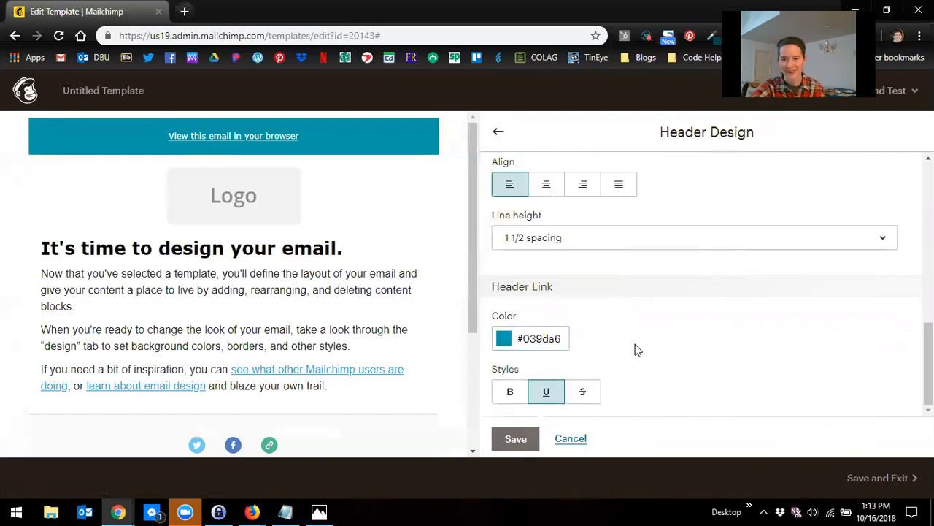
{"action": "scroll", "coordinate": [636, 323], "scroll_direction": "up", "scroll_amount": 6}
{"action": "left_click", "coordinate": [499, 132]}
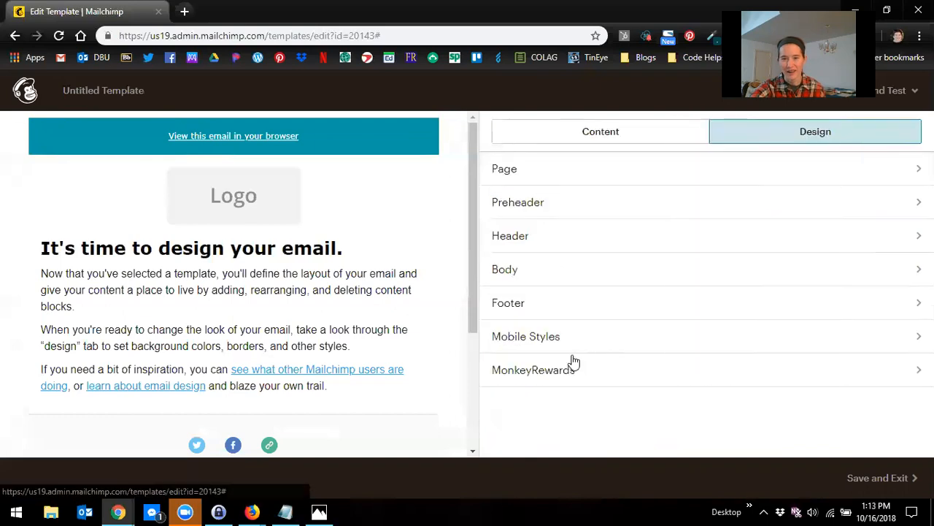
Step: Open the Body design settings and set the body's bottom border colour to #ffffff
{"action": "left_click", "coordinate": [538, 280]}
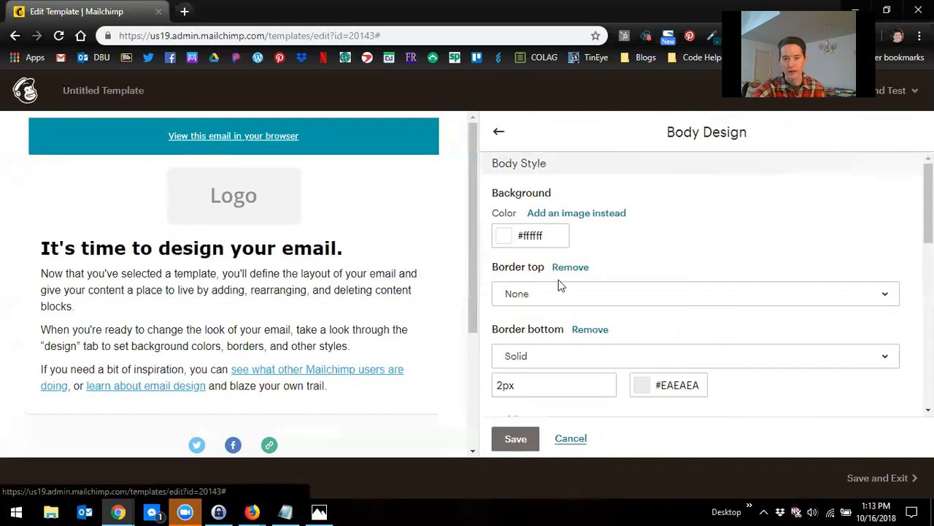
{"action": "scroll", "coordinate": [632, 317], "scroll_direction": "down", "scroll_amount": 2}
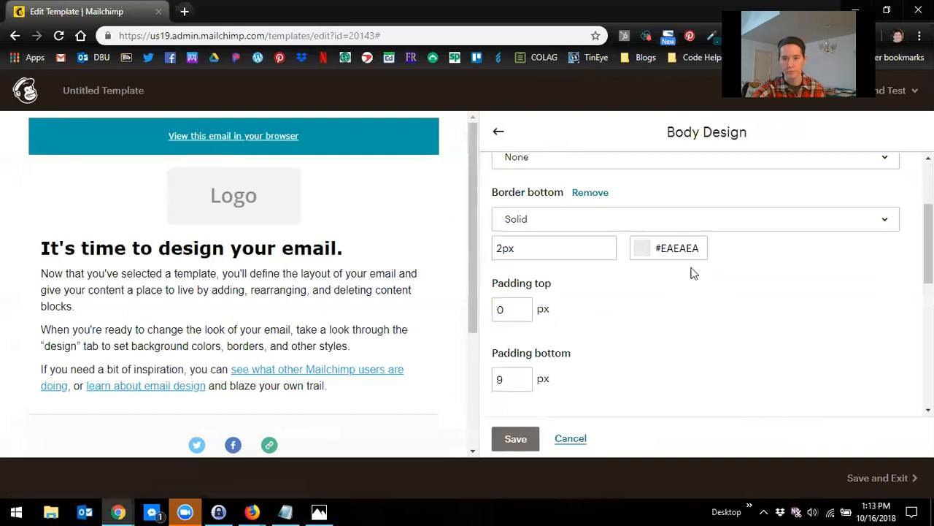
{"action": "double_click", "coordinate": [670, 249]}
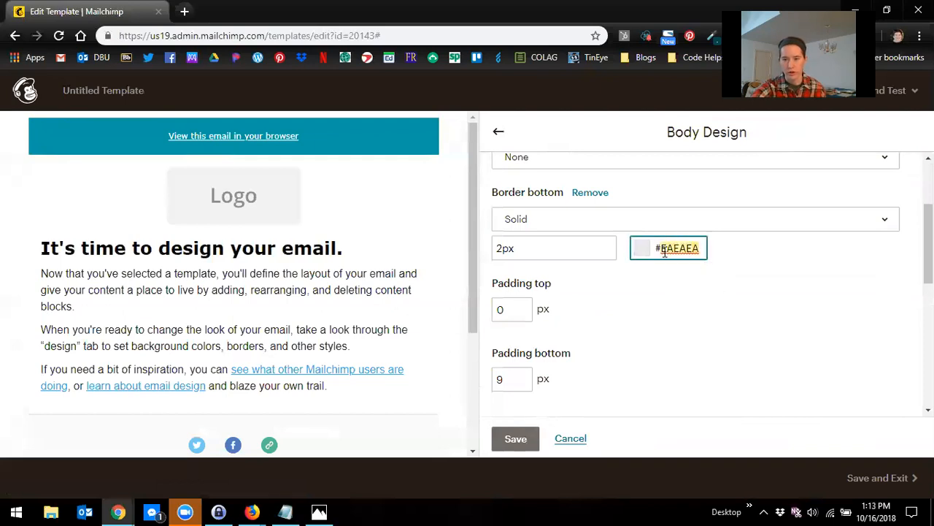
{"action": "key", "text": "End"}
{"action": "type", "text": "ff"}
{"action": "key", "text": "BackSpace"}
{"action": "key", "text": "BackSpace"}
{"action": "key", "text": "BackSpace"}
{"action": "key", "text": "BackSpace"}
{"action": "key", "text": "BackSpace"}
{"action": "key", "text": "BackSpace"}
{"action": "key", "text": "BackSpace"}
{"action": "key", "text": "BackSpace"}
{"action": "type", "text": "ffffff"}
{"action": "scroll", "coordinate": [362, 314], "scroll_direction": "down", "scroll_amount": 3}
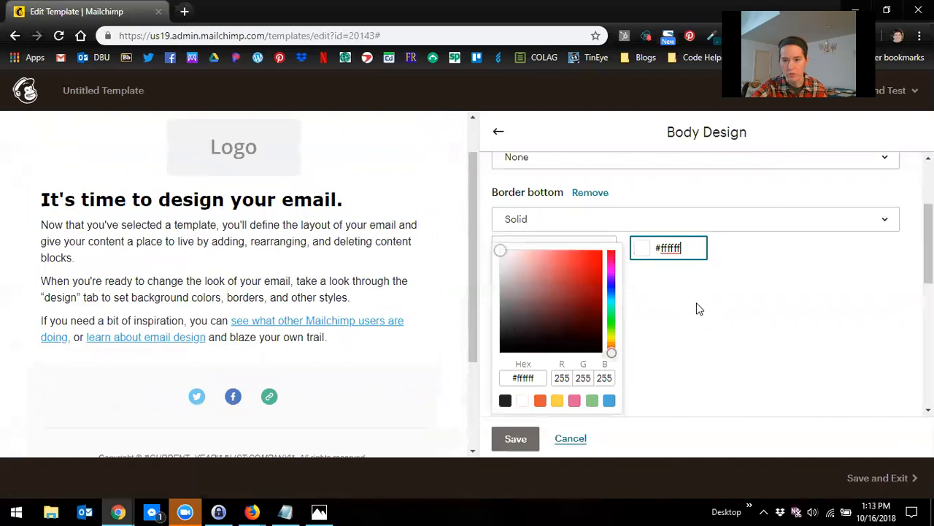
{"action": "left_click", "coordinate": [697, 306]}
Step: Set the body text font to Verdana and its colour to #000000
{"action": "scroll", "coordinate": [683, 345], "scroll_direction": "down", "scroll_amount": 1}
{"action": "scroll", "coordinate": [684, 345], "scroll_direction": "down", "scroll_amount": 3}
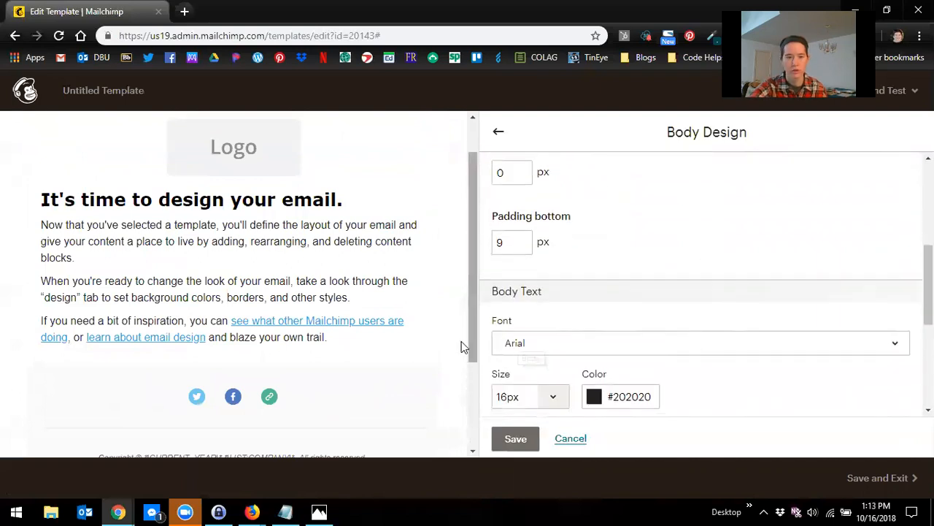
{"action": "scroll", "coordinate": [457, 341], "scroll_direction": "up", "scroll_amount": 1}
{"action": "scroll", "coordinate": [445, 339], "scroll_direction": "down", "scroll_amount": 3}
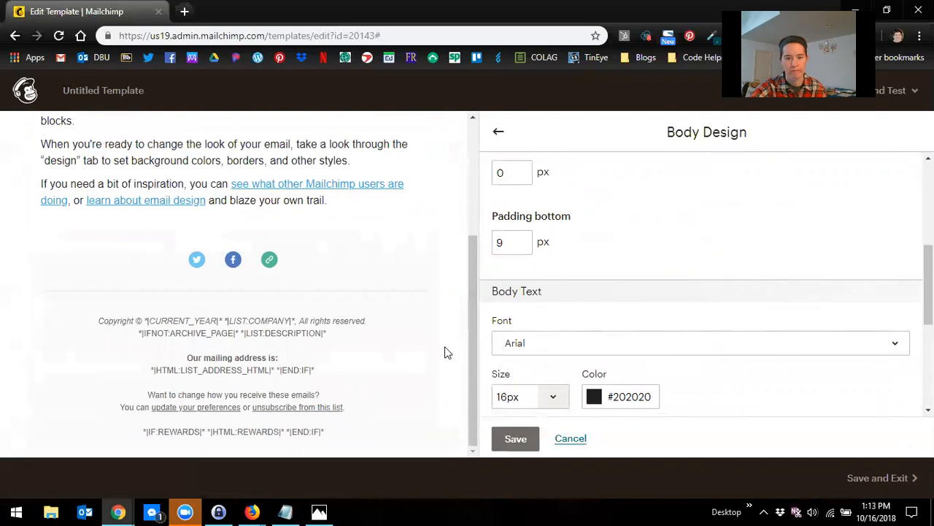
{"action": "scroll", "coordinate": [445, 348], "scroll_direction": "up", "scroll_amount": 3}
{"action": "scroll", "coordinate": [622, 332], "scroll_direction": "down", "scroll_amount": 2}
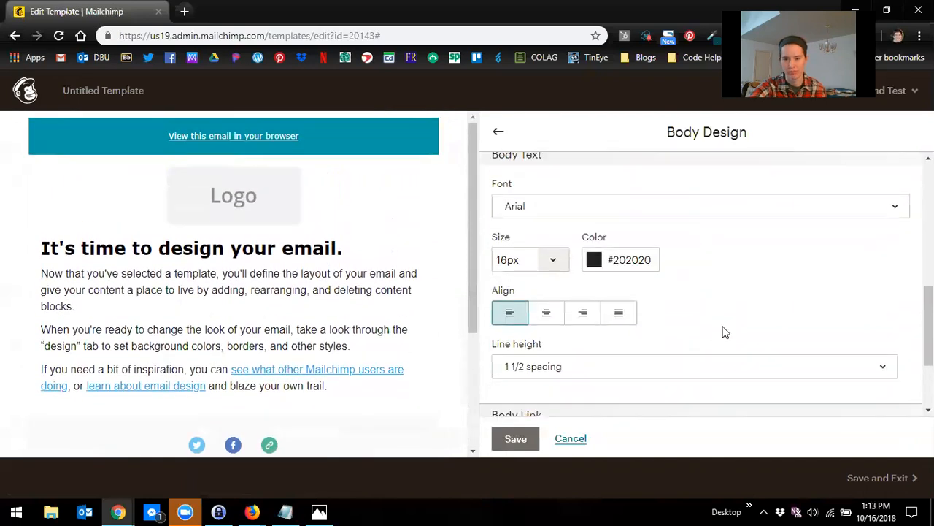
{"action": "left_click", "coordinate": [695, 218]}
{"action": "scroll", "coordinate": [655, 372], "scroll_direction": "down", "scroll_amount": 2}
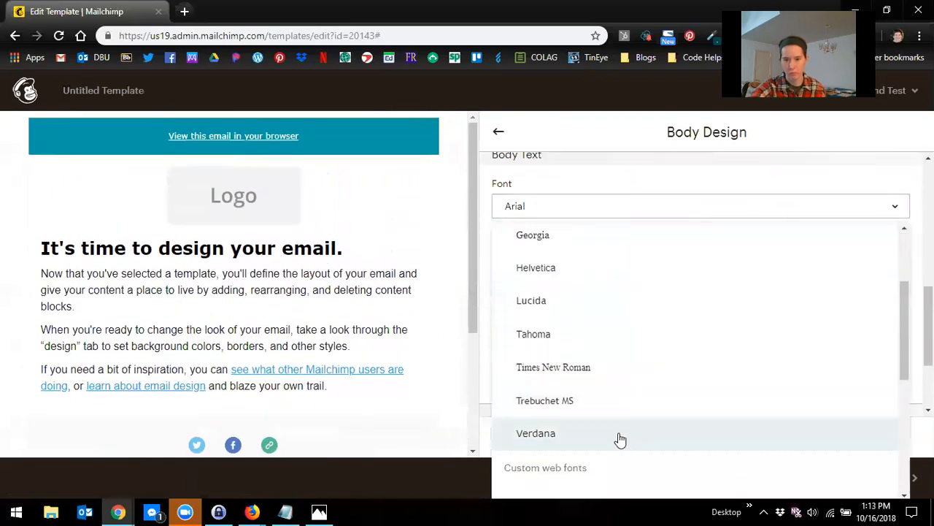
{"action": "left_click", "coordinate": [619, 439]}
{"action": "left_click_drag", "start_coordinate": [656, 260], "coordinate": [620, 262]}
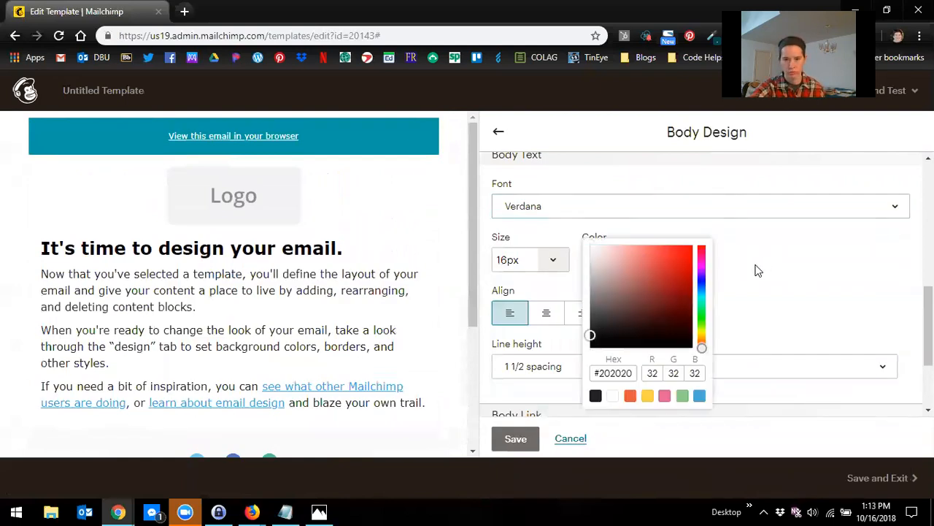
{"action": "left_click", "coordinate": [730, 262]}
{"action": "left_click_drag", "start_coordinate": [651, 263], "coordinate": [611, 279]}
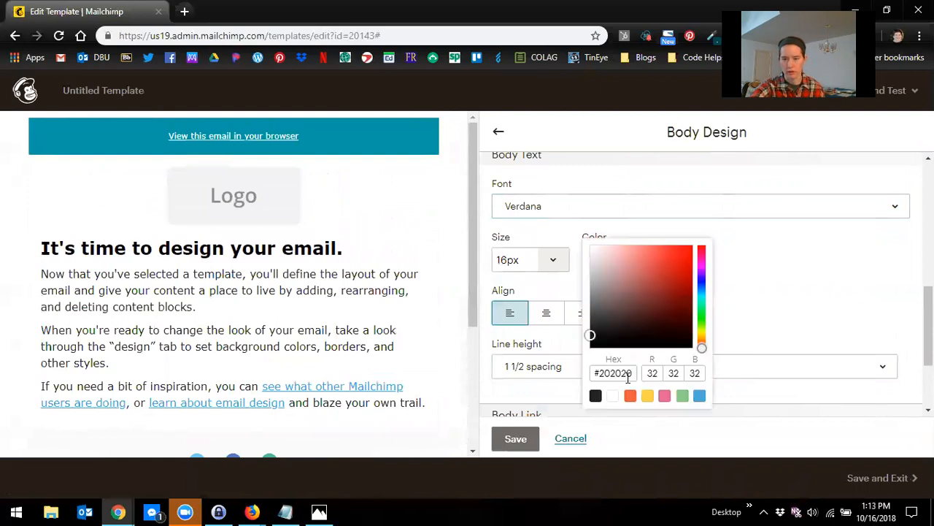
{"action": "left_click_drag", "start_coordinate": [633, 370], "coordinate": [610, 372]}
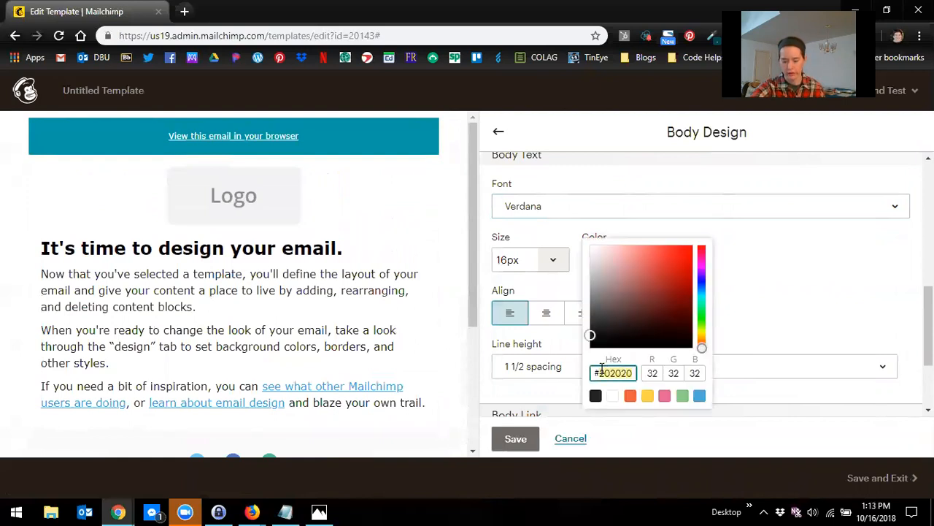
{"action": "type", "text": "000000"}
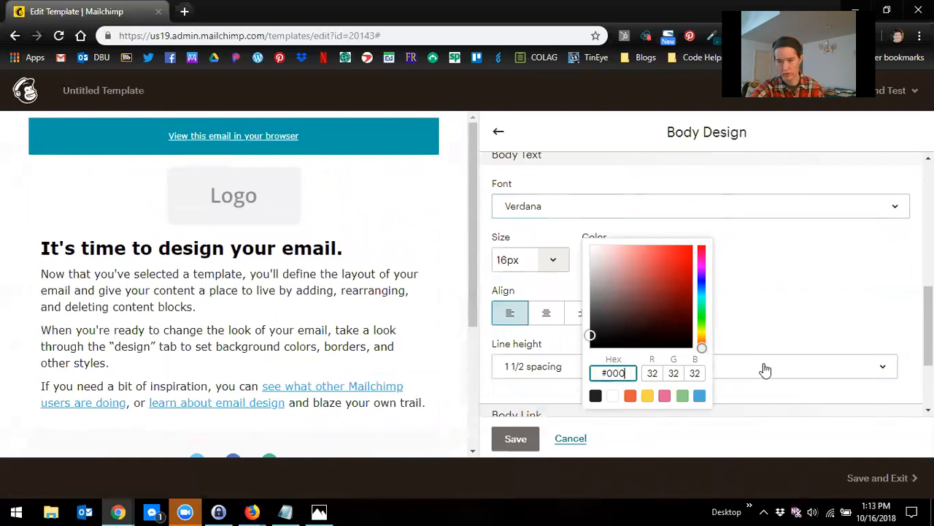
{"action": "left_click", "coordinate": [760, 343]}
Step: Set the body link colour to #039da6 and save the body design
{"action": "scroll", "coordinate": [645, 356], "scroll_direction": "down", "scroll_amount": 2}
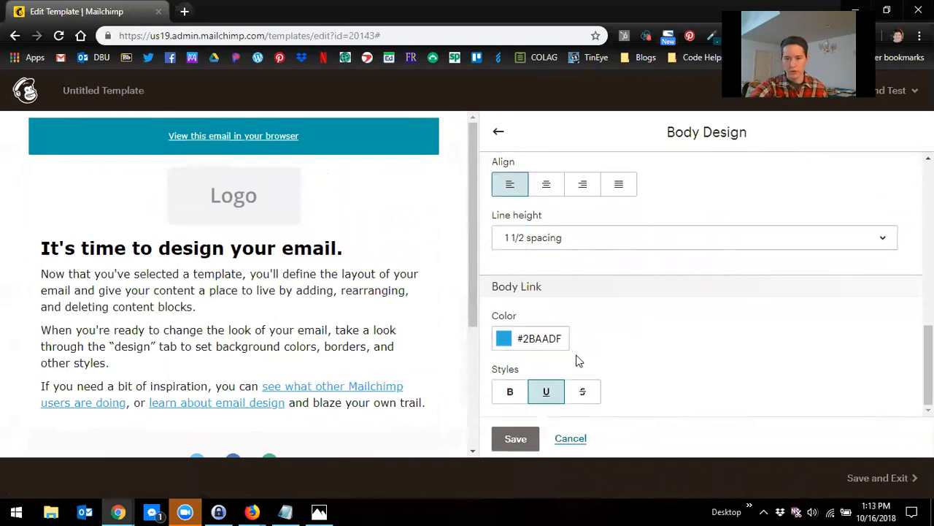
{"action": "left_click_drag", "start_coordinate": [561, 338], "coordinate": [533, 355]}
{"action": "key", "text": "BackSpace"}
{"action": "key", "text": "BackSpace"}
{"action": "key", "text": "BackSpace"}
{"action": "key", "text": "BackSpace"}
{"action": "type", "text": "039da"}
{"action": "left_click", "coordinate": [680, 378]}
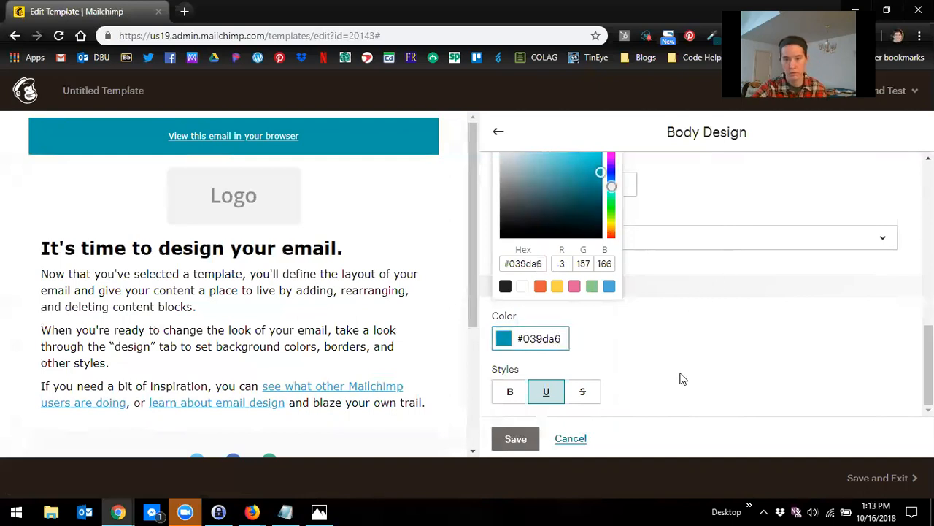
{"action": "left_click", "coordinate": [514, 444]}
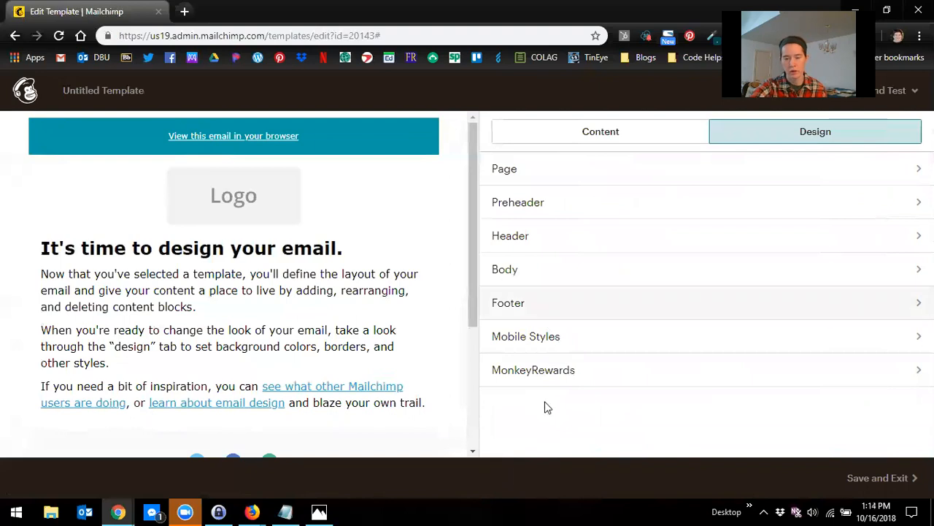
Step: Open the Footer design settings and set the footer background colour to #039da6
{"action": "scroll", "coordinate": [326, 343], "scroll_direction": "down", "scroll_amount": 2}
{"action": "scroll", "coordinate": [322, 352], "scroll_direction": "down", "scroll_amount": 1}
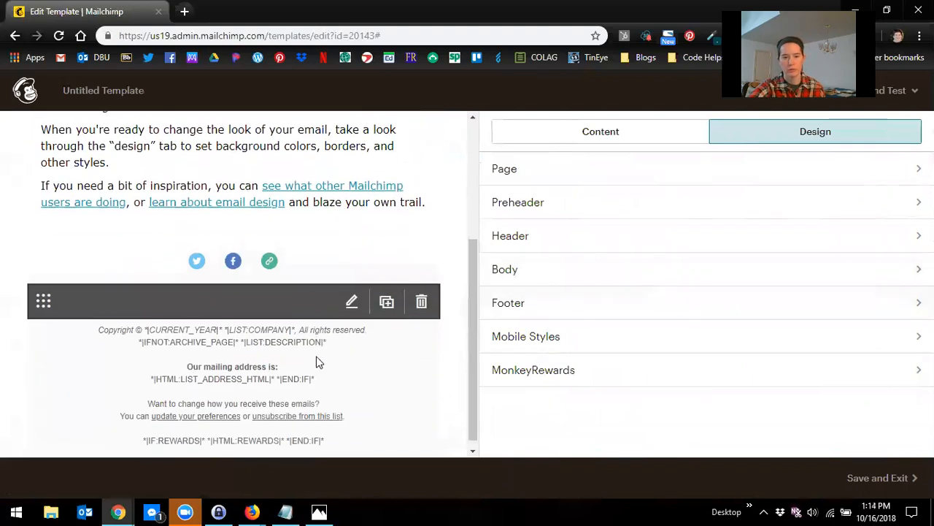
{"action": "left_click", "coordinate": [586, 316]}
{"action": "left_click_drag", "start_coordinate": [561, 238], "coordinate": [522, 239]}
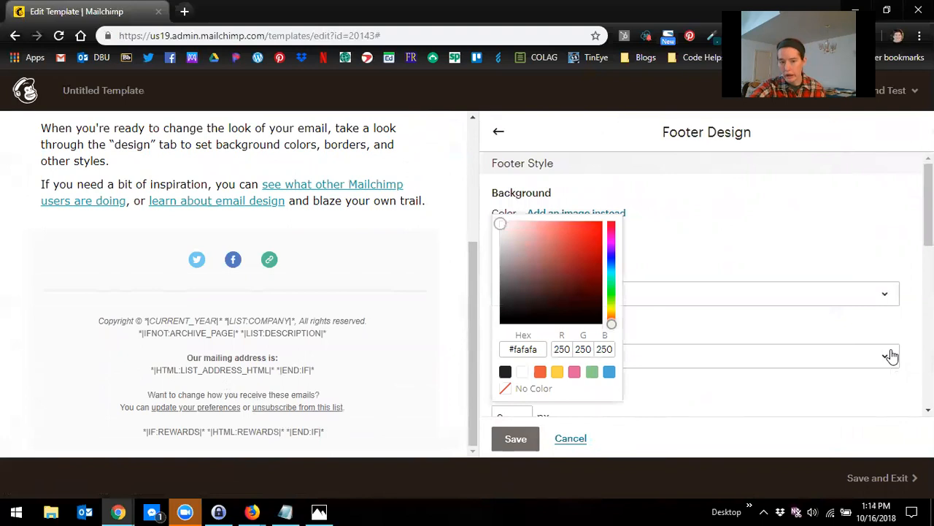
{"action": "scroll", "coordinate": [343, 219], "scroll_direction": "up", "scroll_amount": 3}
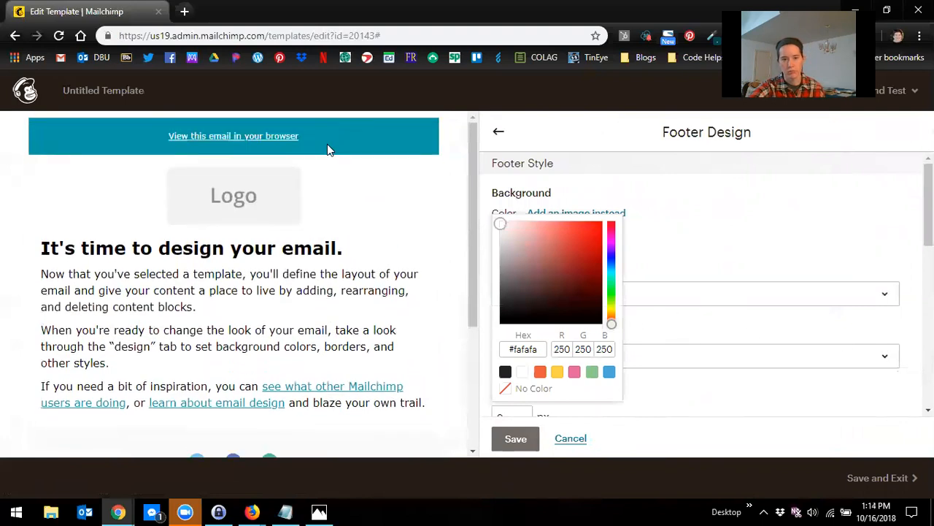
{"action": "scroll", "coordinate": [829, 405], "scroll_direction": "down", "scroll_amount": 1}
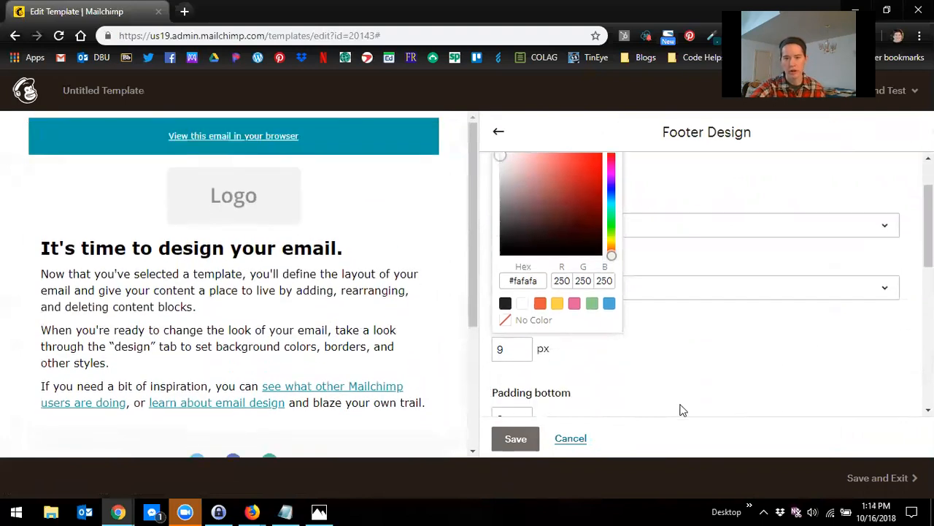
{"action": "left_click", "coordinate": [542, 288]}
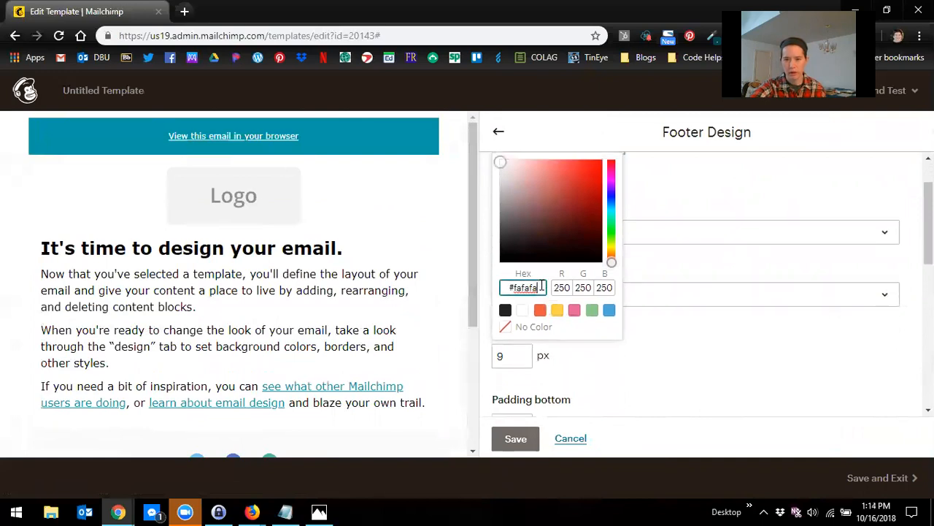
{"action": "key", "text": "BackSpace"}
{"action": "key", "text": "BackSpace"}
{"action": "key", "text": "BackSpace"}
{"action": "key", "text": "BackSpace"}
{"action": "key", "text": "BackSpace"}
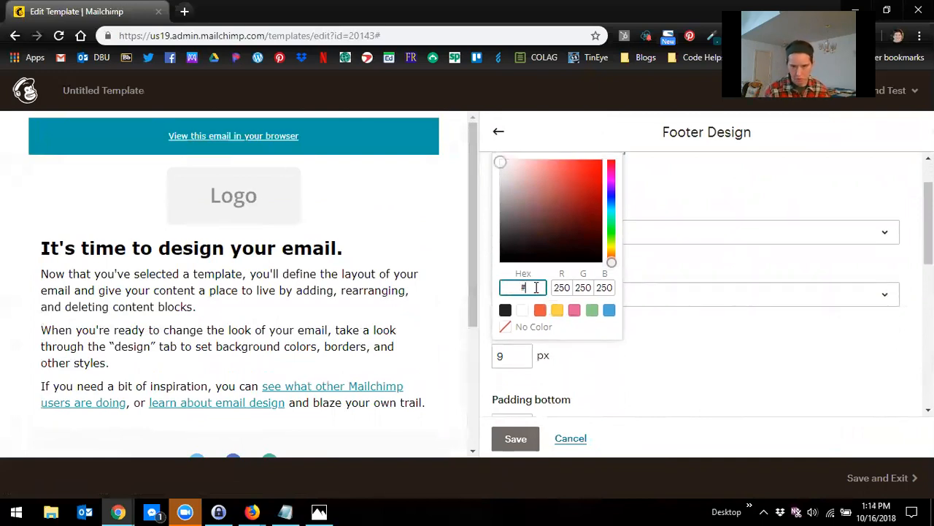
{"action": "type", "text": "039da"}
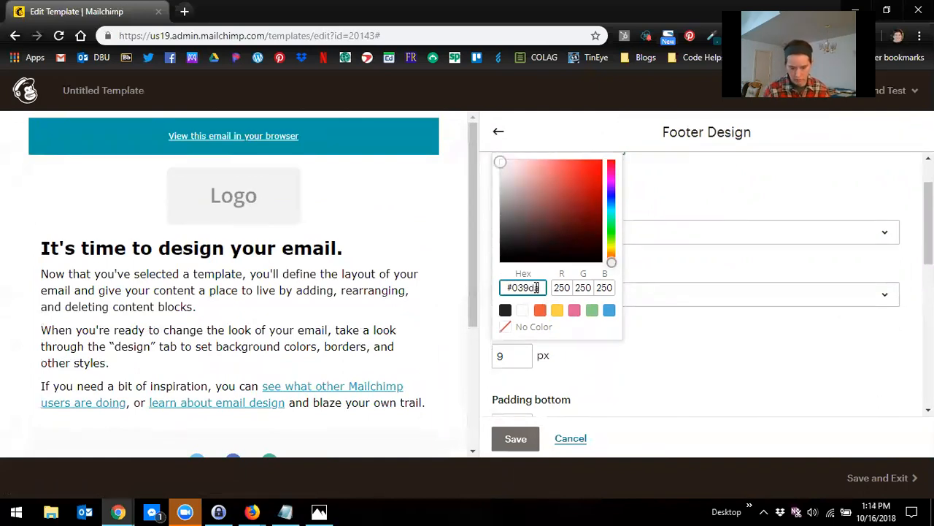
{"action": "type", "text": "6"}
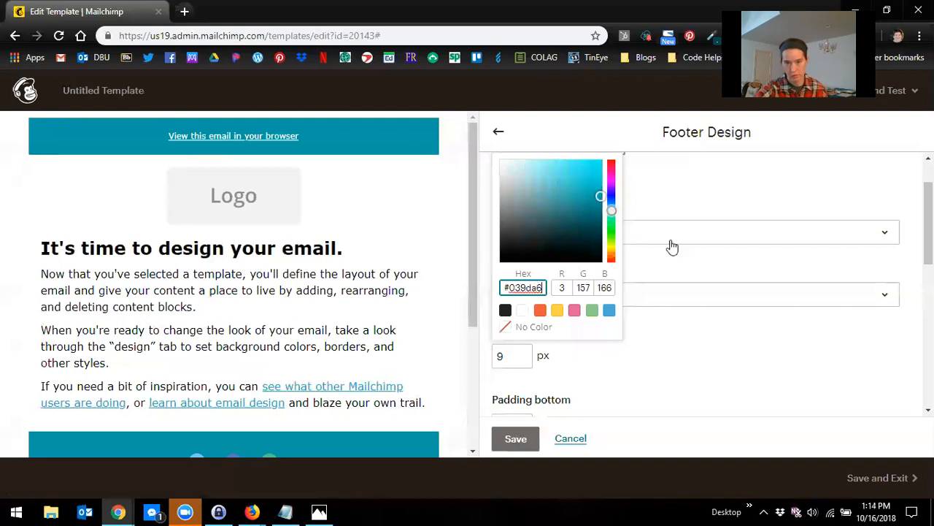
{"action": "left_click", "coordinate": [699, 373]}
Step: Set the footer text font to Verdana and its colour to #ffffff
{"action": "scroll", "coordinate": [667, 343], "scroll_direction": "down", "scroll_amount": 2}
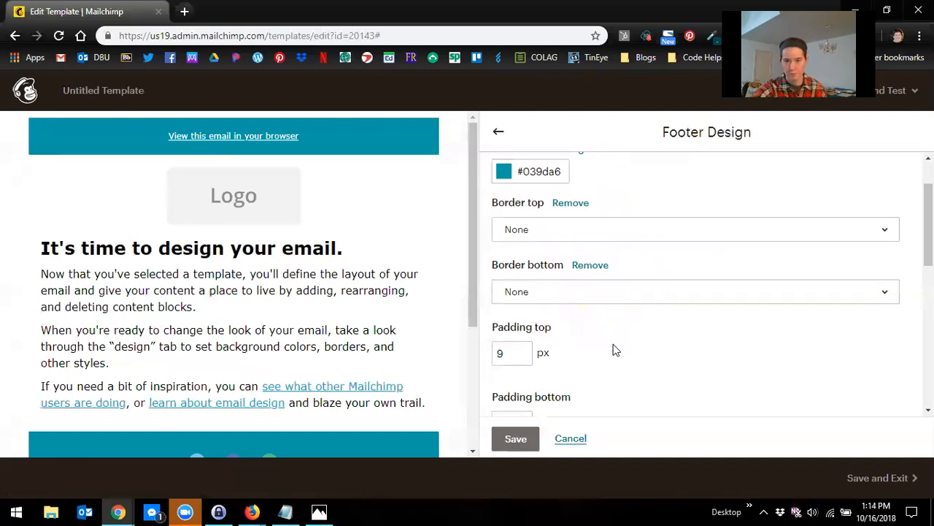
{"action": "scroll", "coordinate": [675, 343], "scroll_direction": "down", "scroll_amount": 3}
{"action": "left_click", "coordinate": [538, 257]}
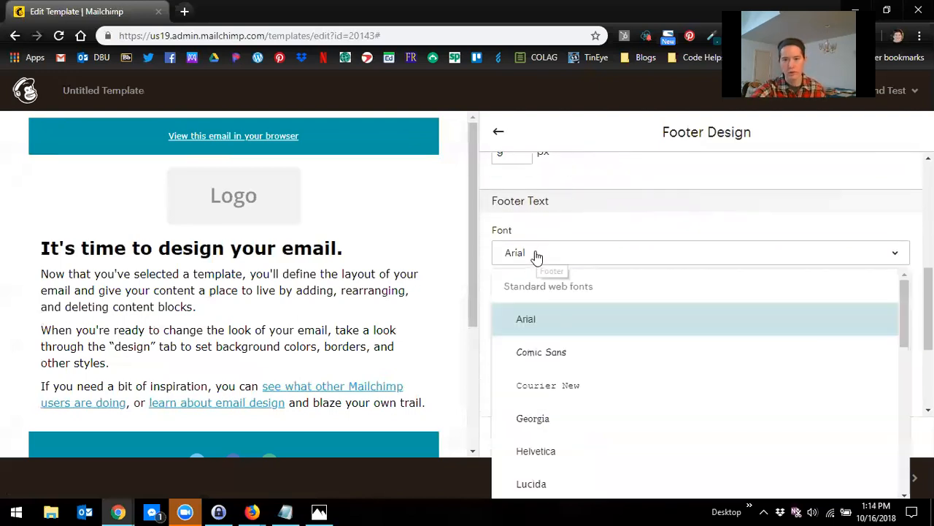
{"action": "scroll", "coordinate": [559, 463], "scroll_direction": "down", "scroll_amount": 4}
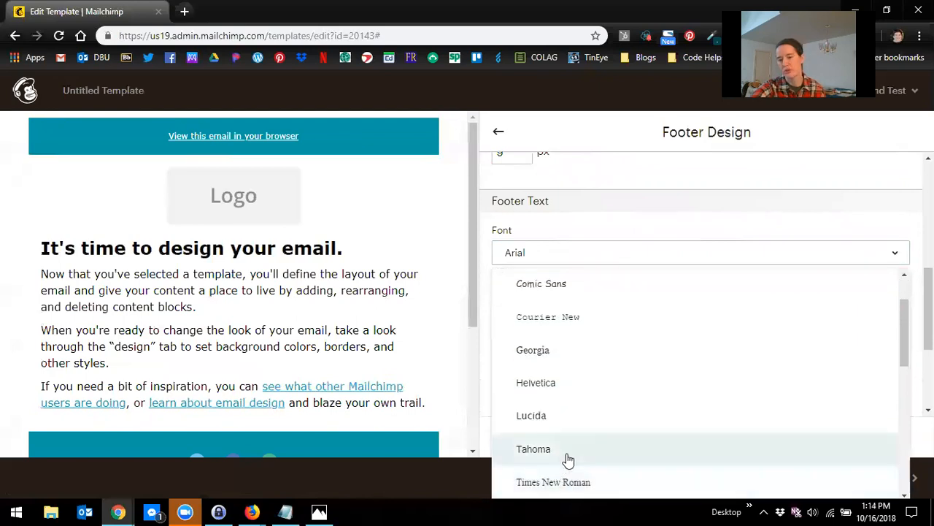
{"action": "left_click", "coordinate": [559, 480]}
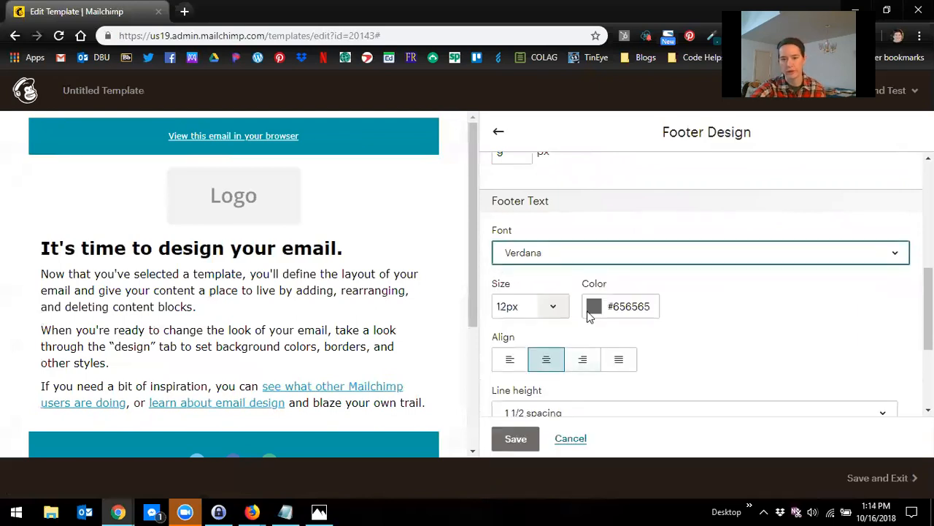
{"action": "left_click", "coordinate": [651, 307]}
{"action": "left_click_drag", "start_coordinate": [651, 308], "coordinate": [615, 307]}
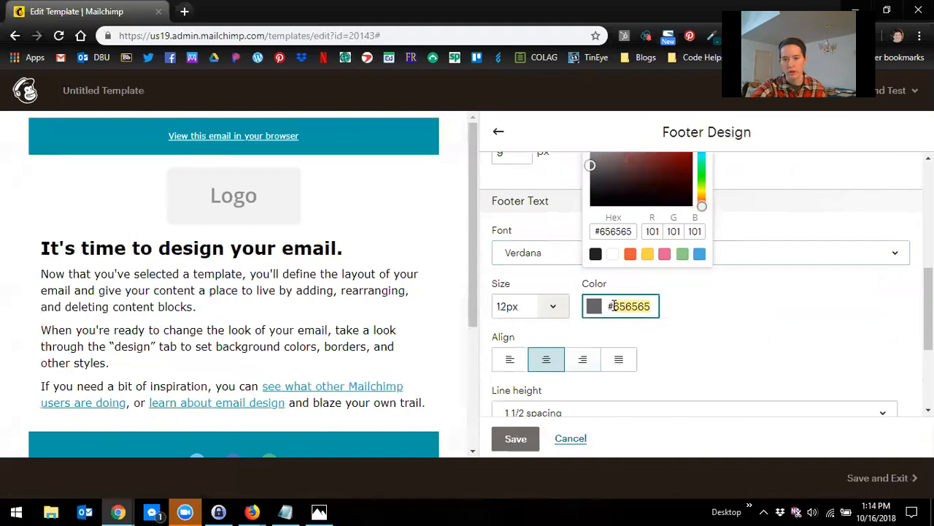
{"action": "type", "text": "ffffff"}
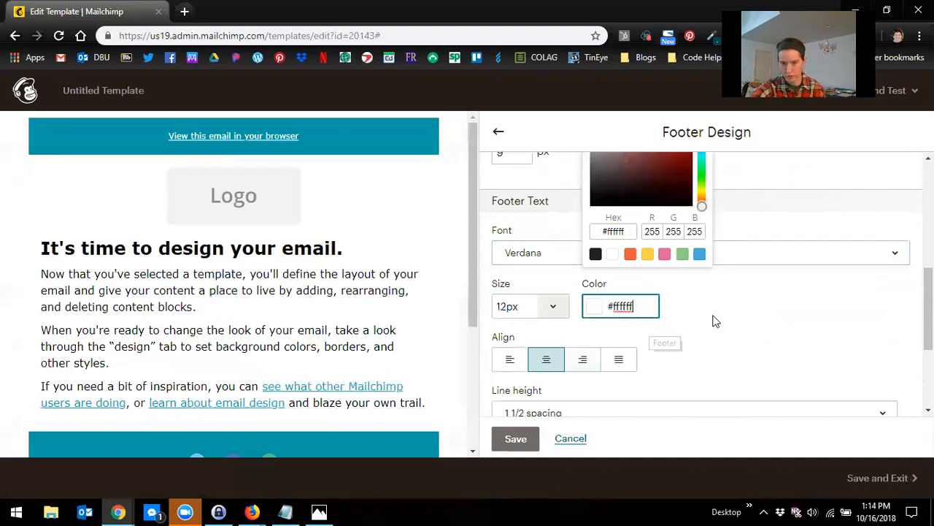
{"action": "left_click", "coordinate": [699, 329]}
Step: Set the footer link colour to #ffffff
{"action": "scroll", "coordinate": [699, 329], "scroll_direction": "down", "scroll_amount": 3}
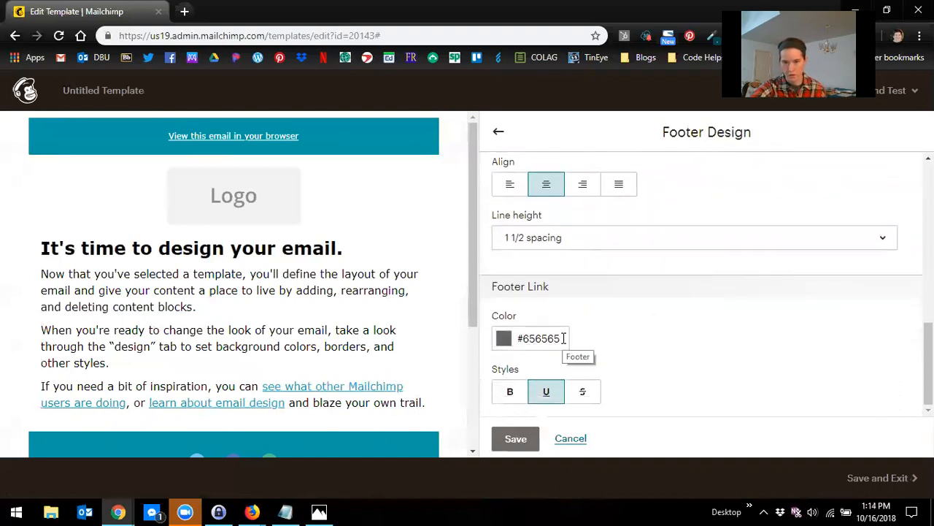
{"action": "left_click_drag", "start_coordinate": [564, 338], "coordinate": [521, 338]}
{"action": "type", "text": "f"}
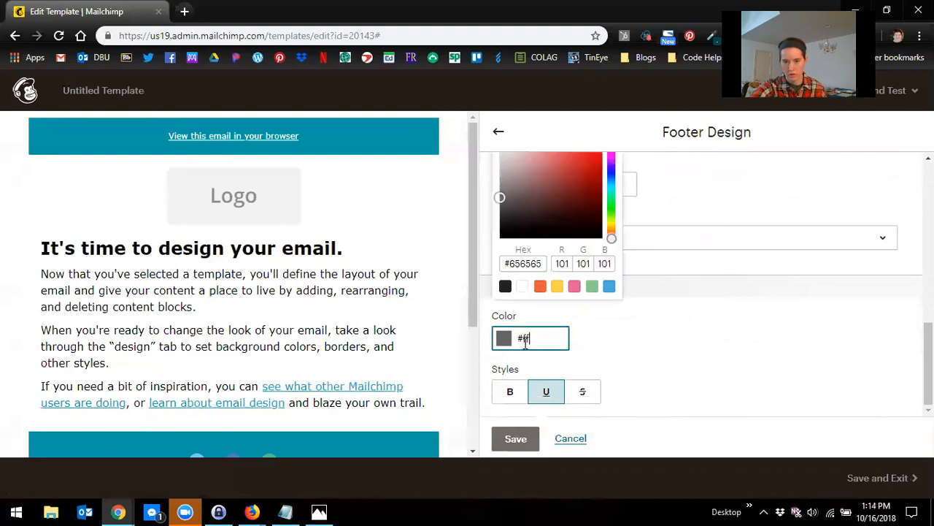
{"action": "type", "text": "fffff"}
{"action": "left_click", "coordinate": [684, 367]}
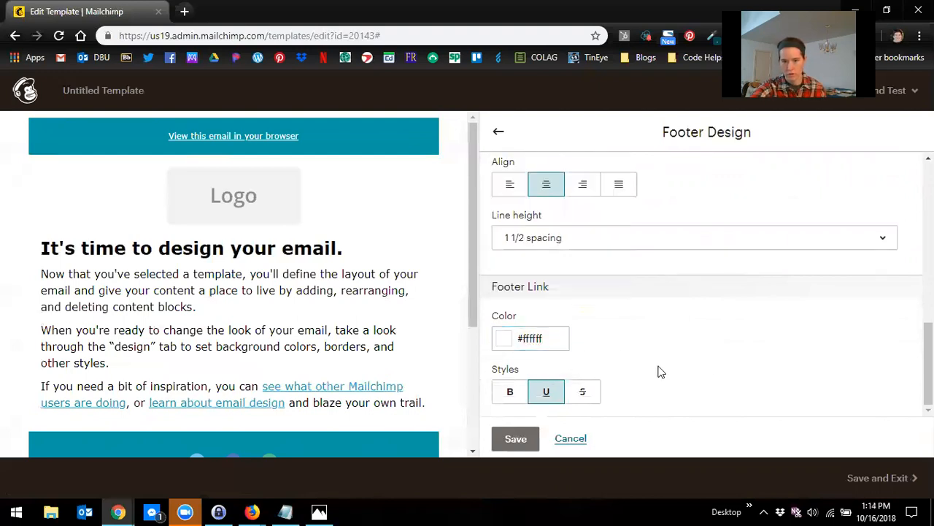
{"action": "scroll", "coordinate": [652, 362], "scroll_direction": "up", "scroll_amount": 10}
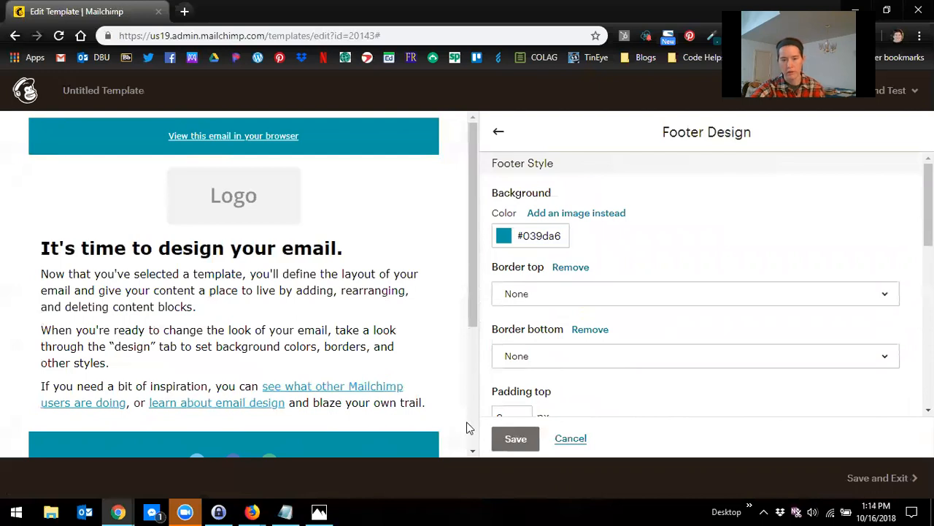
{"action": "scroll", "coordinate": [371, 382], "scroll_direction": "down", "scroll_amount": 2}
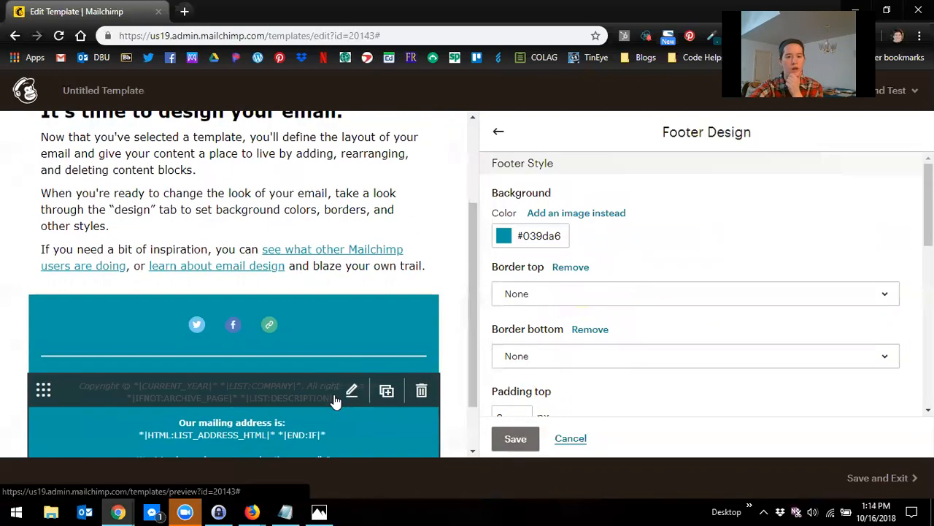
{"action": "scroll", "coordinate": [343, 398], "scroll_direction": "down", "scroll_amount": 1}
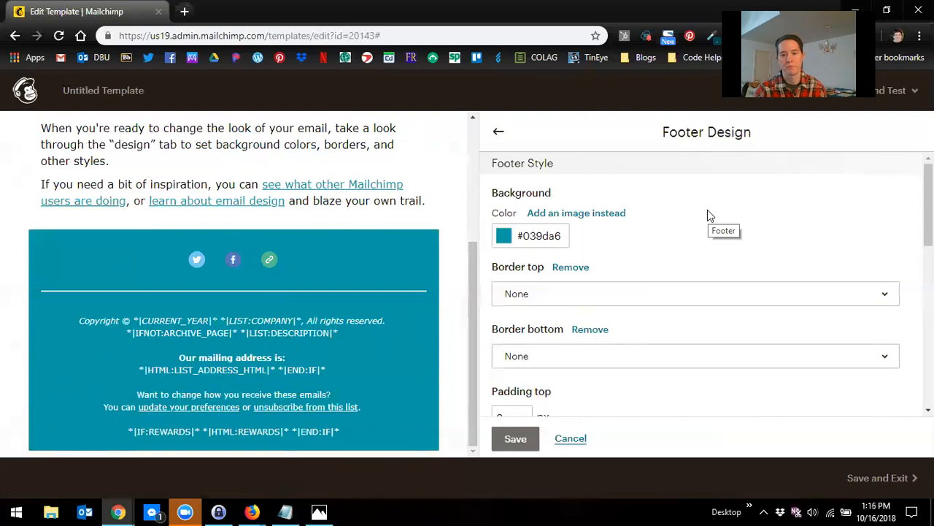
Step: Save the footer design, and set the preheader display to Hide in the mobile styles, saving that design
{"action": "left_click", "coordinate": [515, 438]}
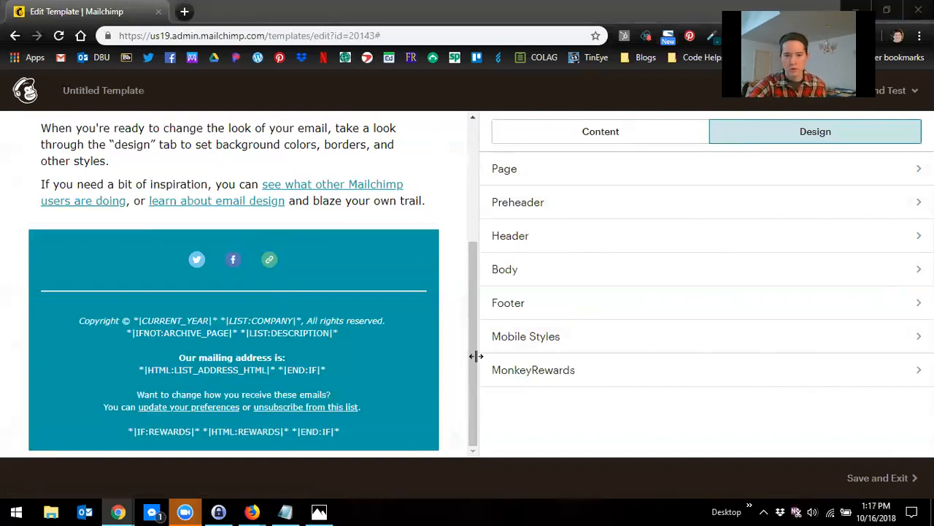
{"action": "left_click", "coordinate": [523, 340]}
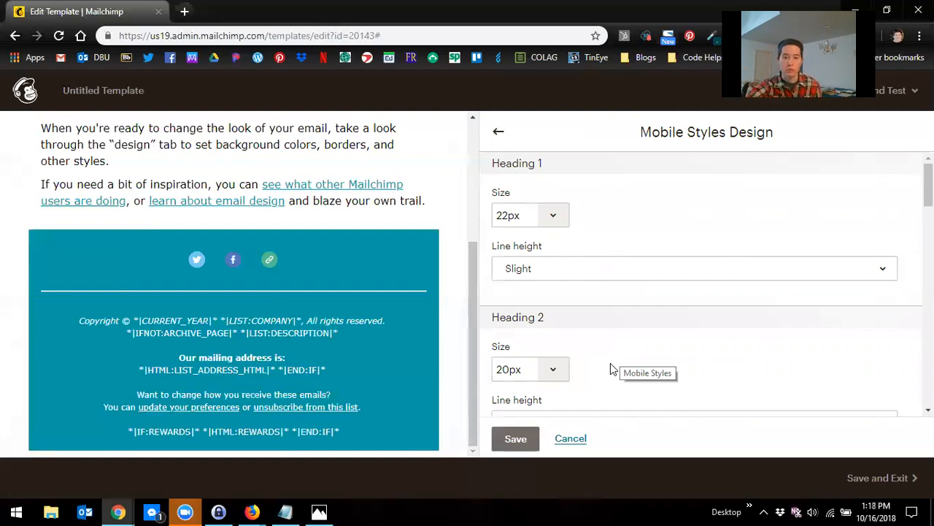
{"action": "scroll", "coordinate": [637, 343], "scroll_direction": "down", "scroll_amount": 6}
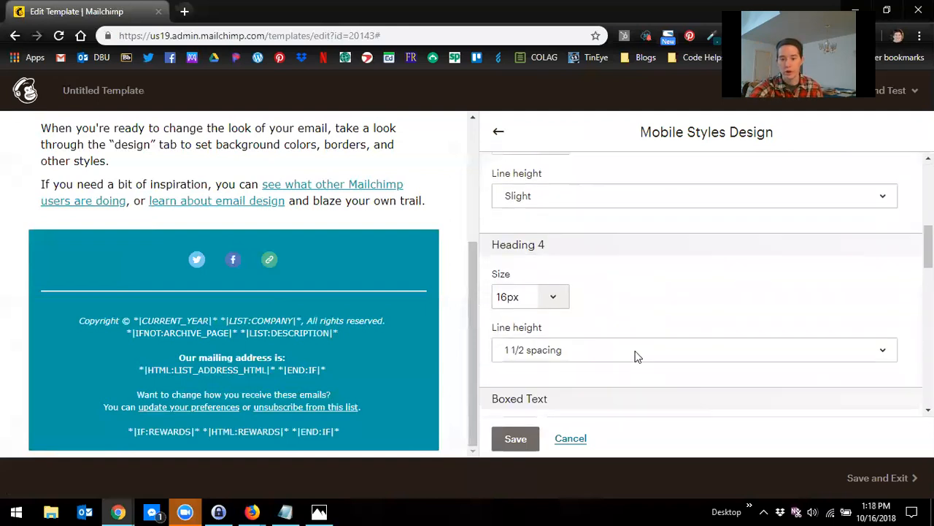
{"action": "scroll", "coordinate": [659, 326], "scroll_direction": "down", "scroll_amount": 4}
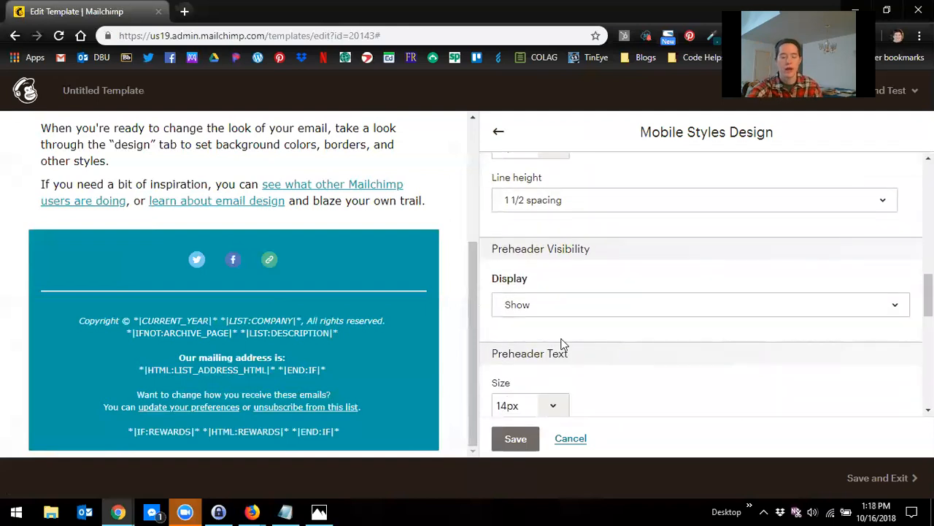
{"action": "scroll", "coordinate": [131, 343], "scroll_direction": "up", "scroll_amount": 3}
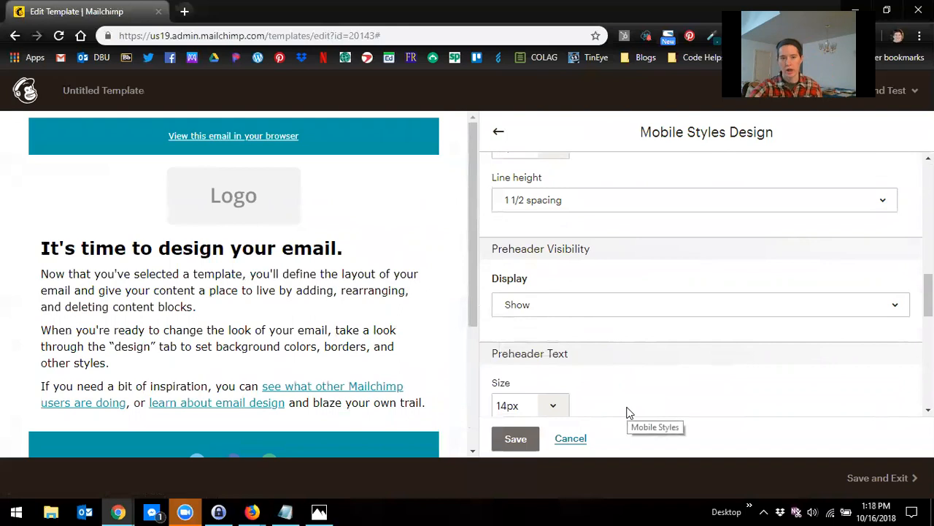
{"action": "left_click", "coordinate": [584, 312]}
{"action": "left_click", "coordinate": [588, 372]}
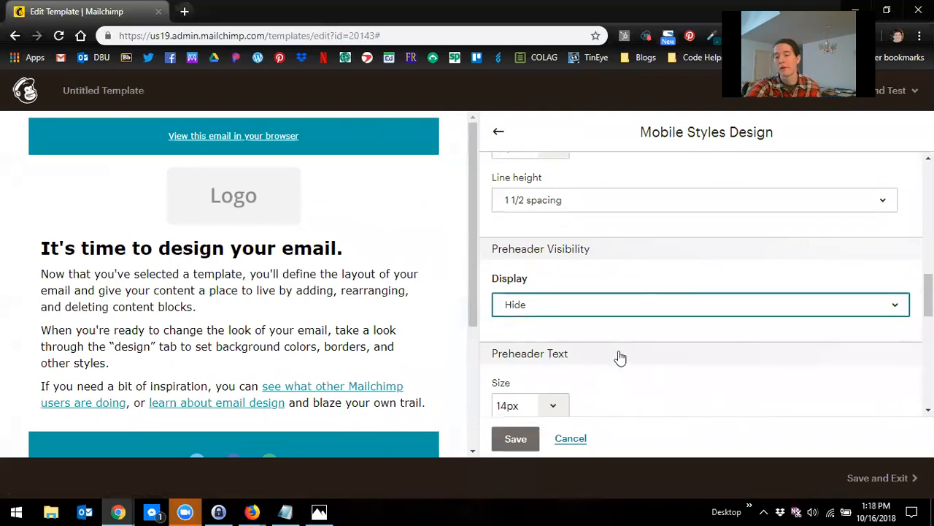
{"action": "scroll", "coordinate": [688, 178], "scroll_direction": "down", "scroll_amount": 4}
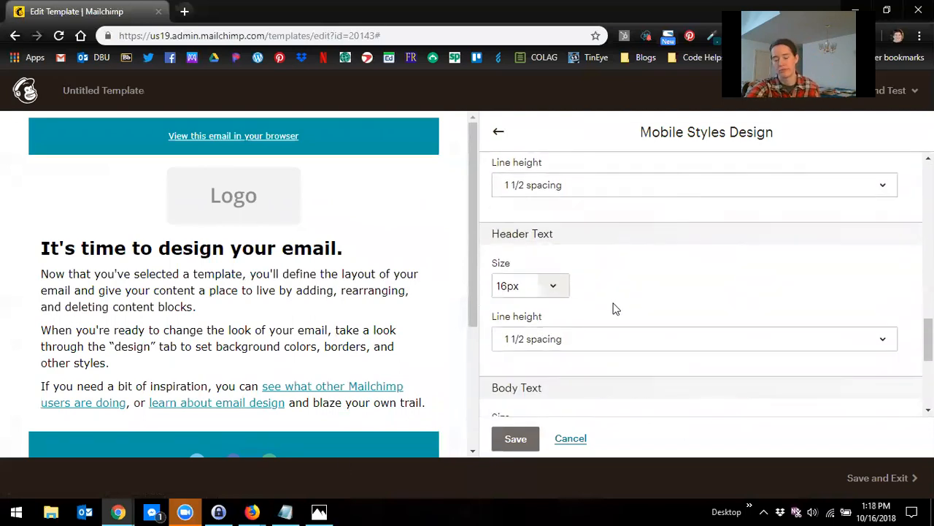
{"action": "scroll", "coordinate": [494, 367], "scroll_direction": "down", "scroll_amount": 4}
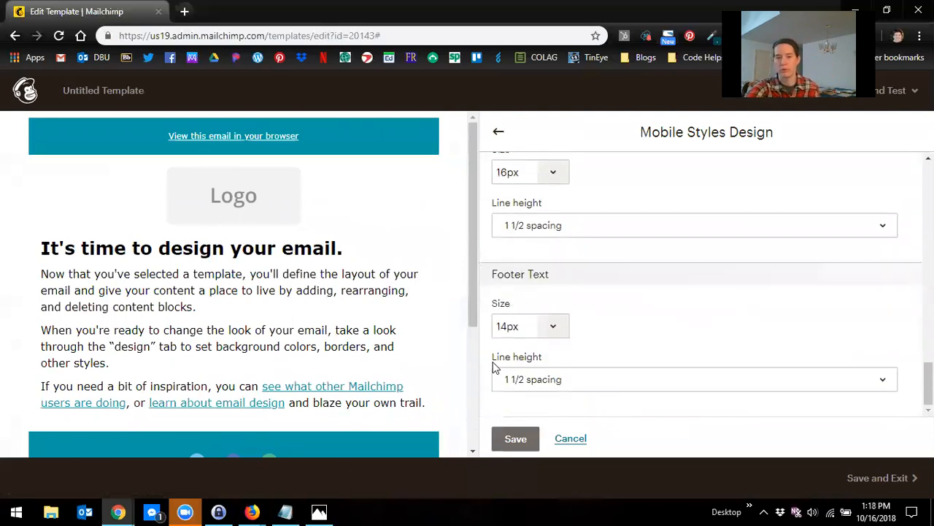
{"action": "left_click", "coordinate": [514, 438]}
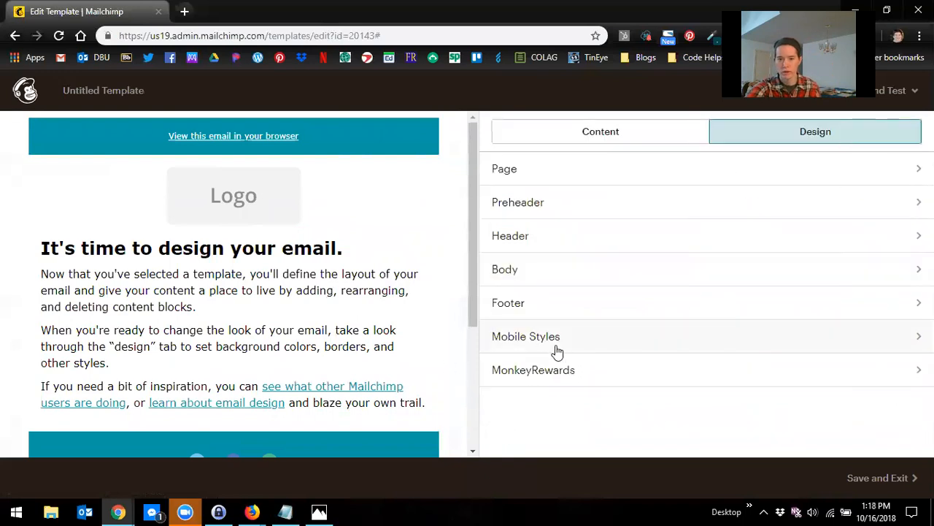
Step: Choose the white-background Mailchimp badge for MonkeyRewards and save and close it
{"action": "left_click", "coordinate": [598, 383]}
{"action": "scroll", "coordinate": [255, 357], "scroll_direction": "down", "scroll_amount": 2}
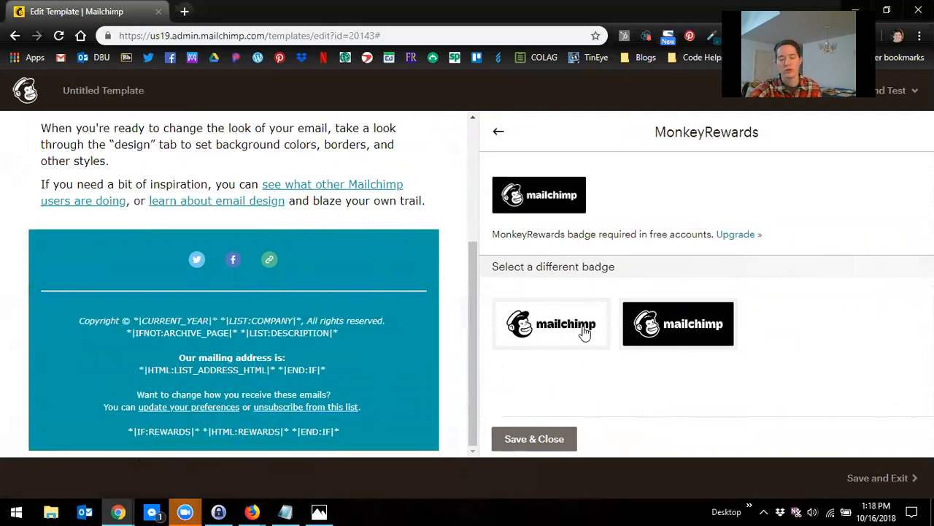
{"action": "left_click", "coordinate": [531, 328]}
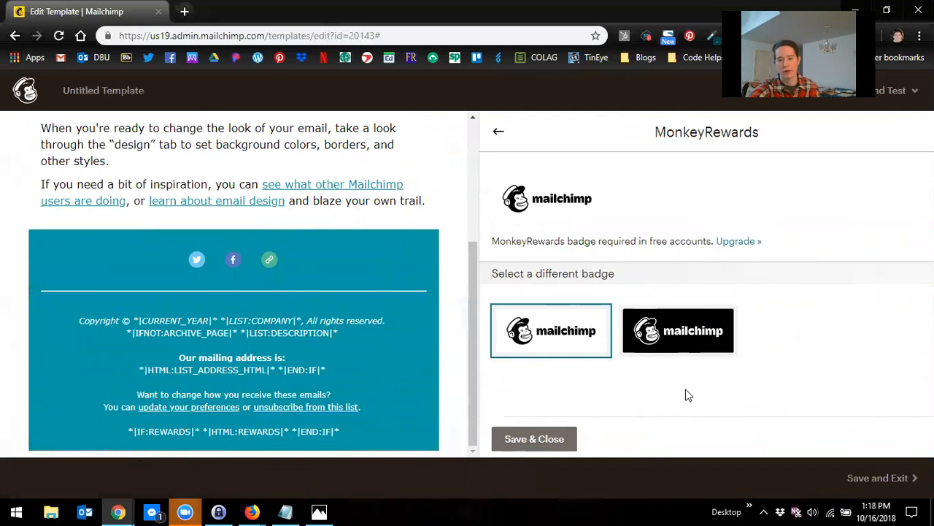
{"action": "mouse_move", "coordinate": [384, 317]}
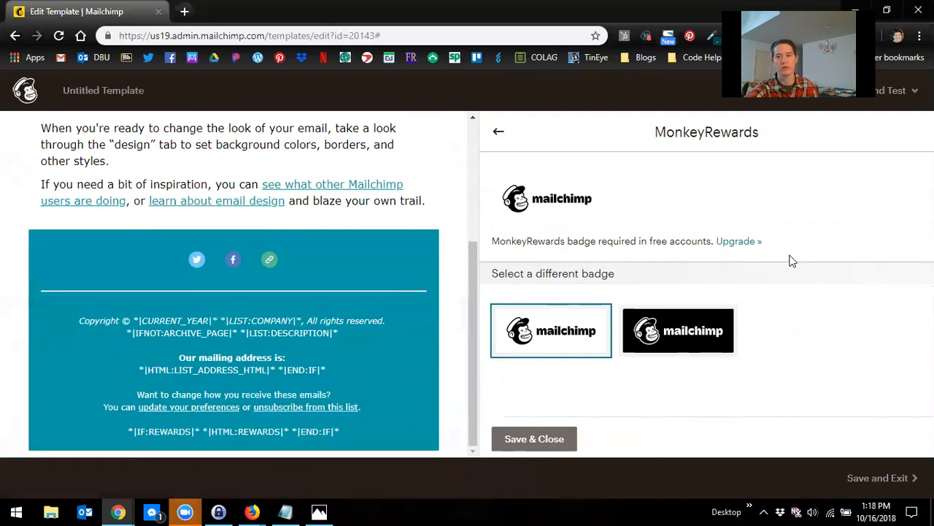
{"action": "mouse_move", "coordinate": [145, 408]}
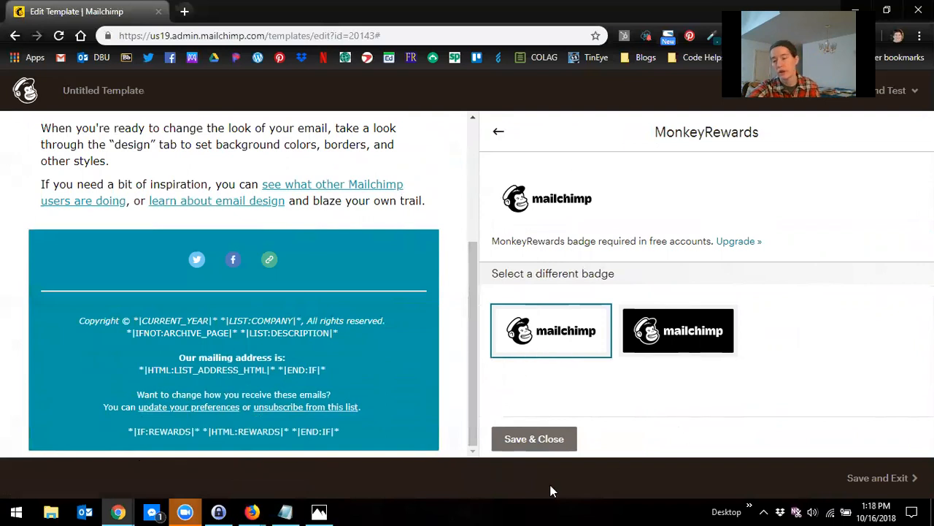
{"action": "left_click", "coordinate": [524, 443]}
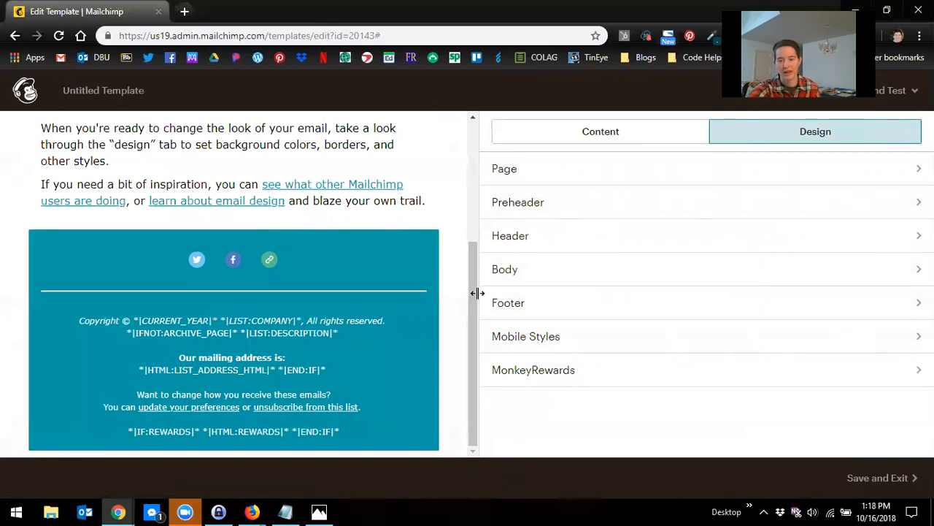
Step: Replace the logo placeholder image with the Life in Translation banner from the content manager
{"action": "mouse_move", "coordinate": [388, 385]}
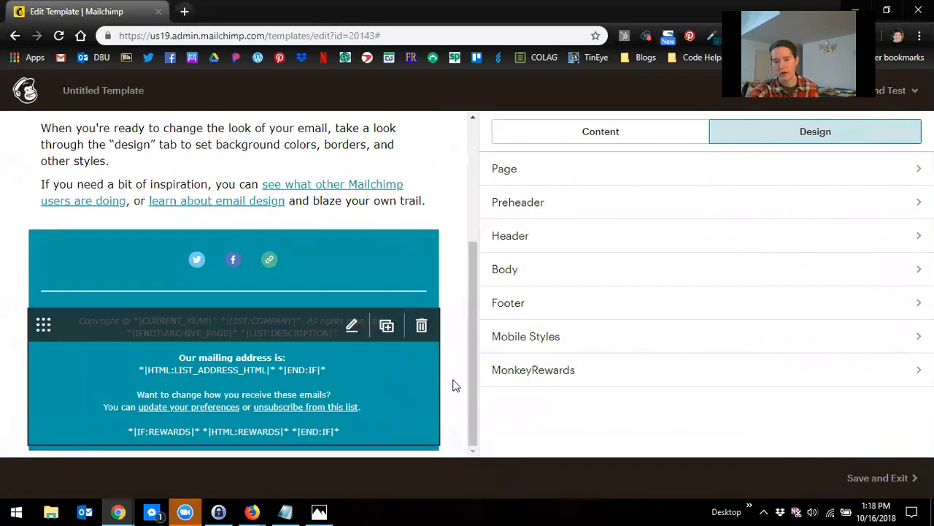
{"action": "left_click_drag", "start_coordinate": [471, 379], "coordinate": [488, 233]}
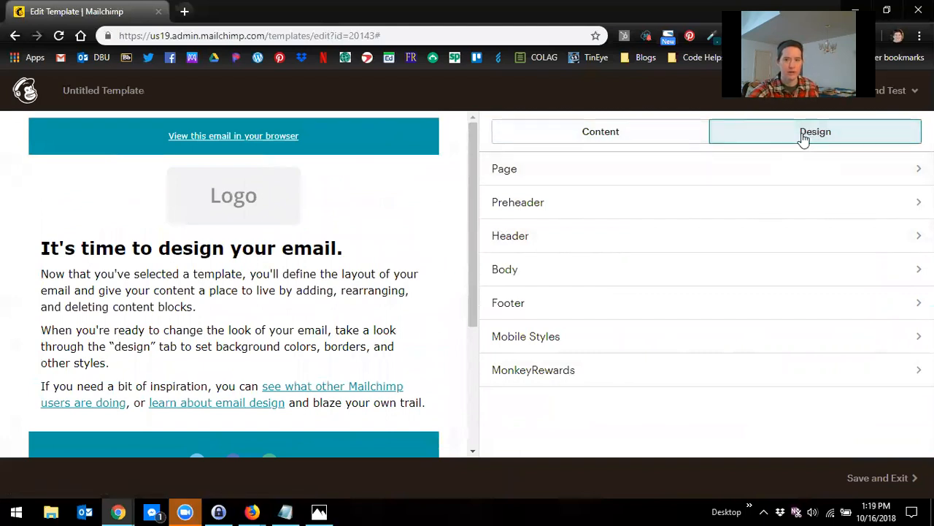
{"action": "left_click", "coordinate": [620, 137]}
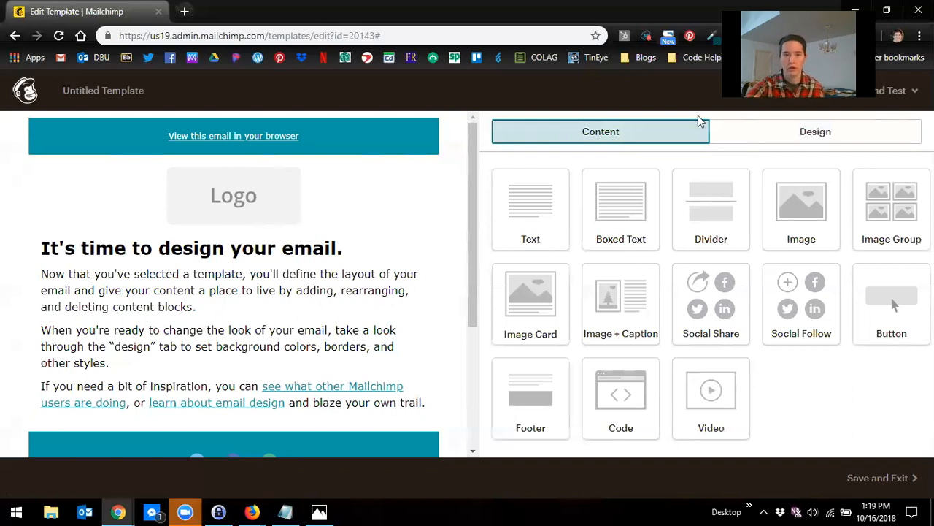
{"action": "left_click", "coordinate": [229, 203]}
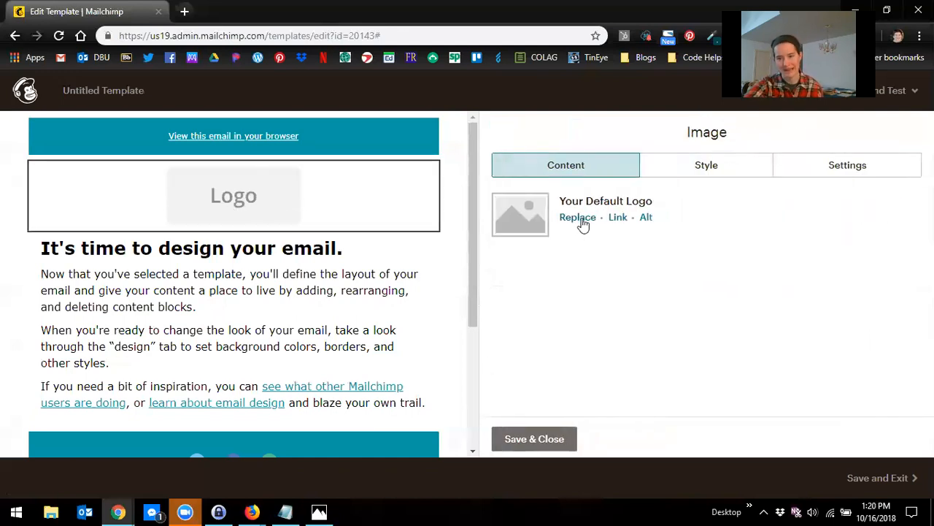
{"action": "left_click", "coordinate": [577, 222]}
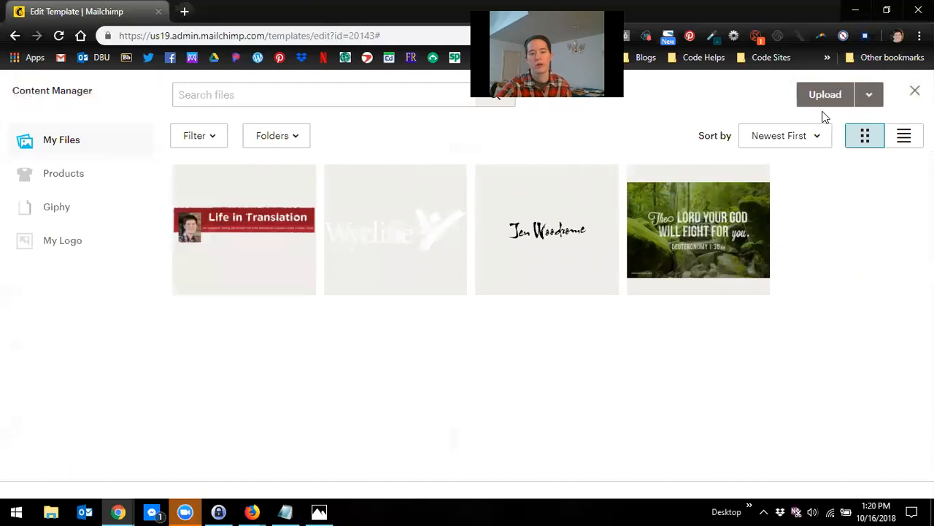
{"action": "left_click", "coordinate": [219, 249]}
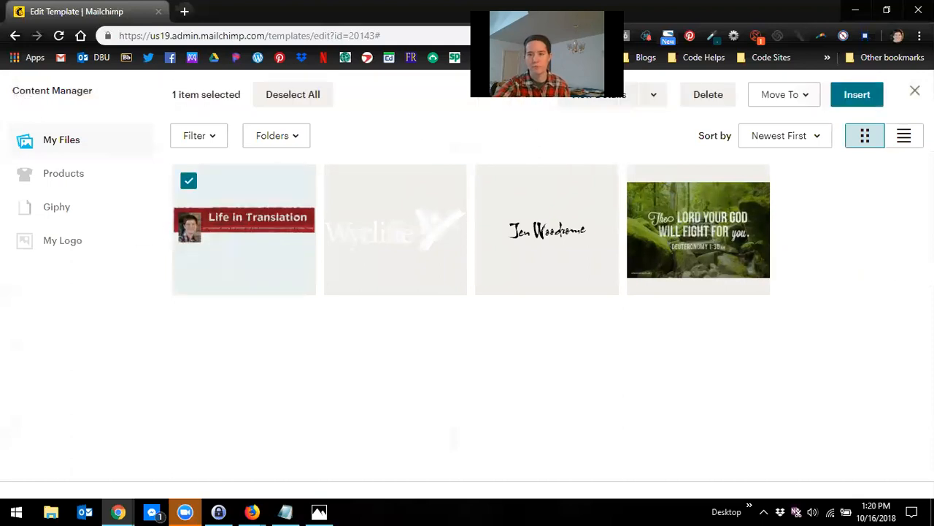
{"action": "left_click", "coordinate": [861, 103]}
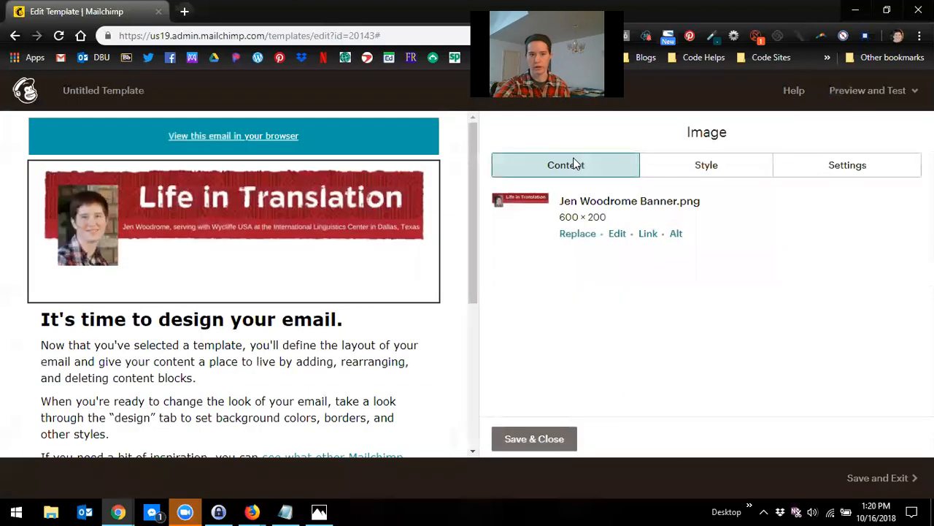
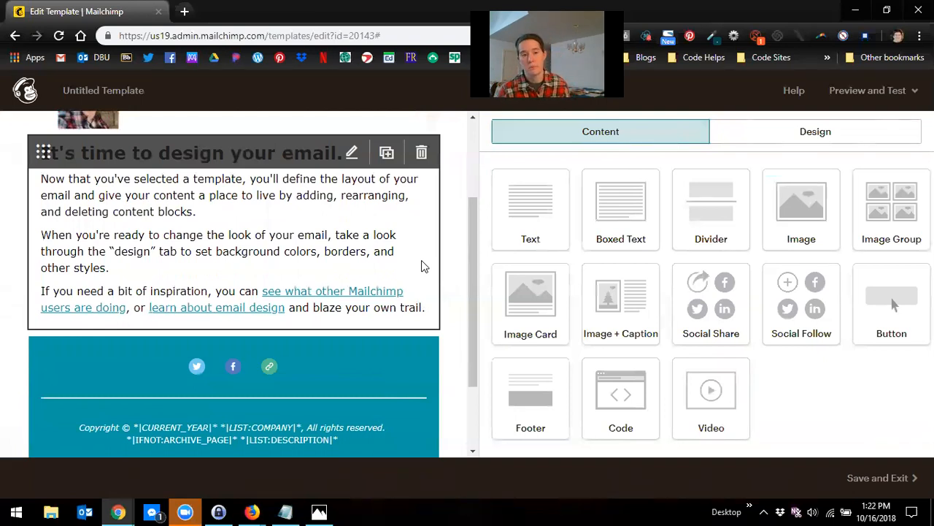
Step: Insert a Text block below the intro block and cut the last two paragraphs out of the intro text
{"action": "scroll", "coordinate": [294, 210], "scroll_direction": "up", "scroll_amount": 1}
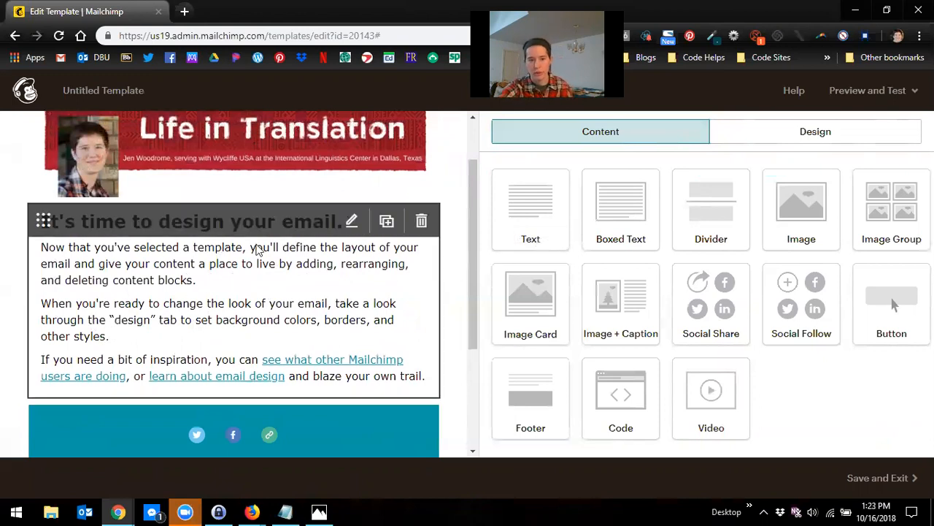
{"action": "left_click_drag", "start_coordinate": [538, 204], "coordinate": [314, 391]}
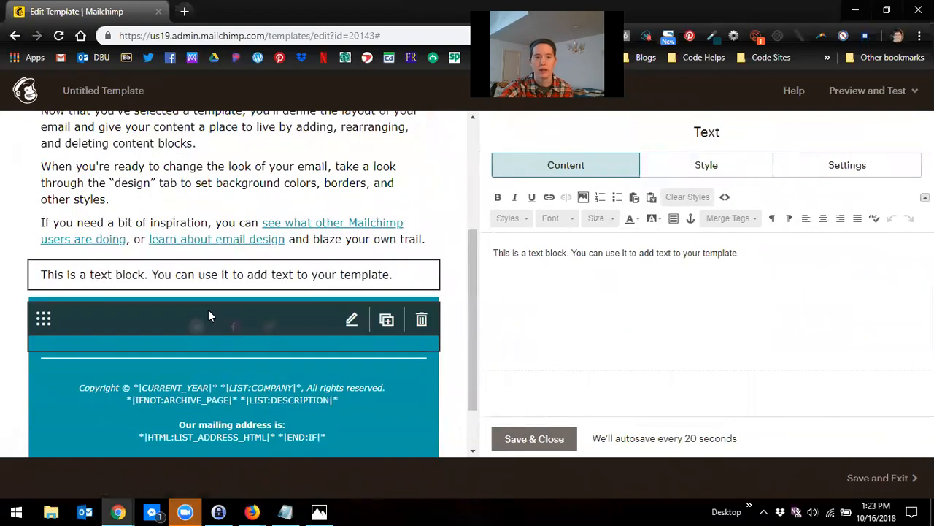
{"action": "left_click", "coordinate": [223, 255]}
{"action": "left_click_drag", "start_coordinate": [619, 394], "coordinate": [489, 351]}
{"action": "key", "text": "ctrl+c"}
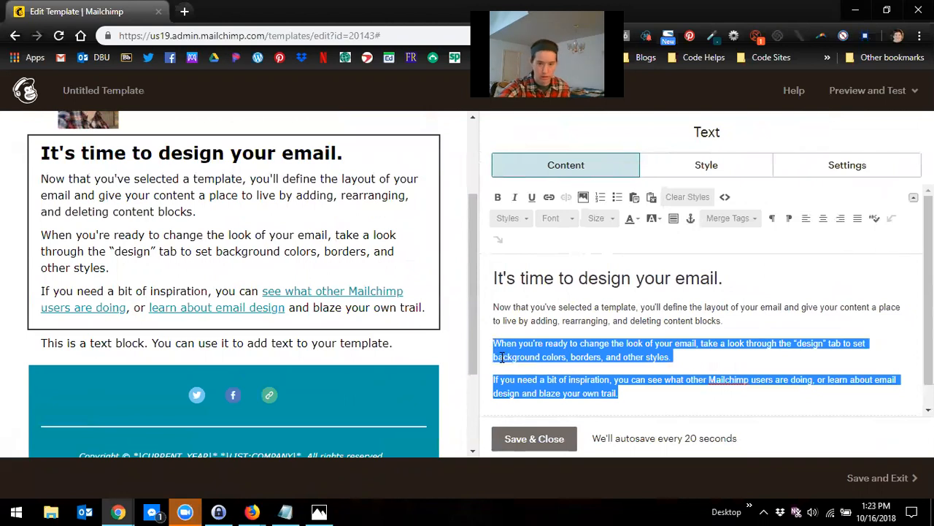
{"action": "key", "text": "BackSpace"}
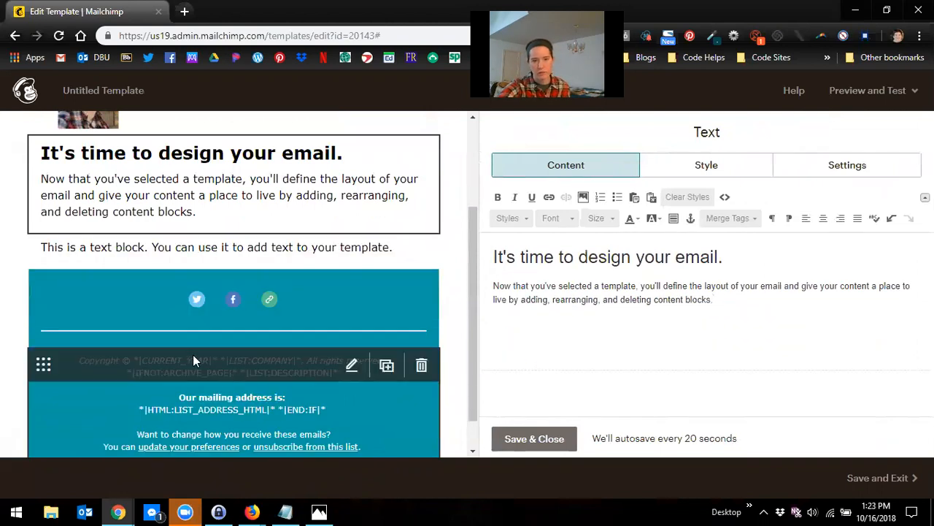
Step: Paste the cut paragraphs into the new text block in place of its placeholder text and save it
{"action": "left_click", "coordinate": [224, 250]}
{"action": "left_click", "coordinate": [224, 250]}
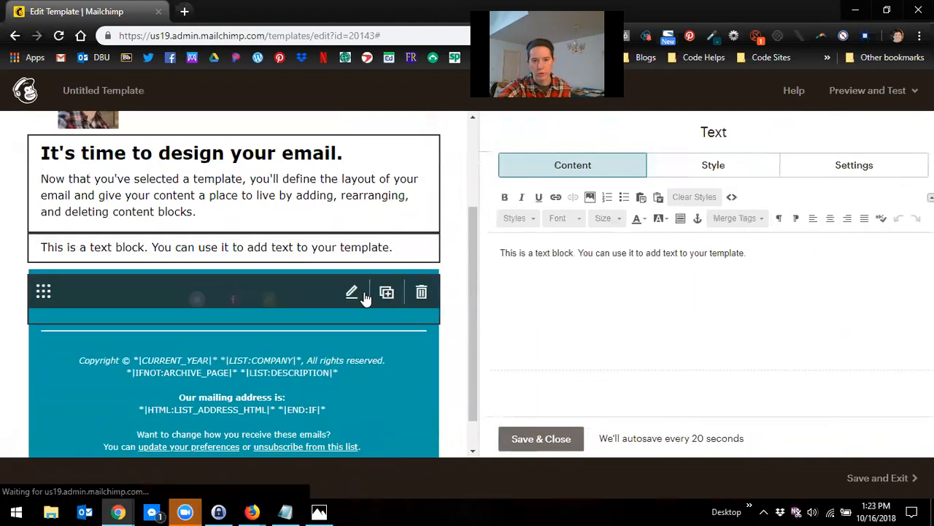
{"action": "left_click_drag", "start_coordinate": [757, 253], "coordinate": [455, 252]}
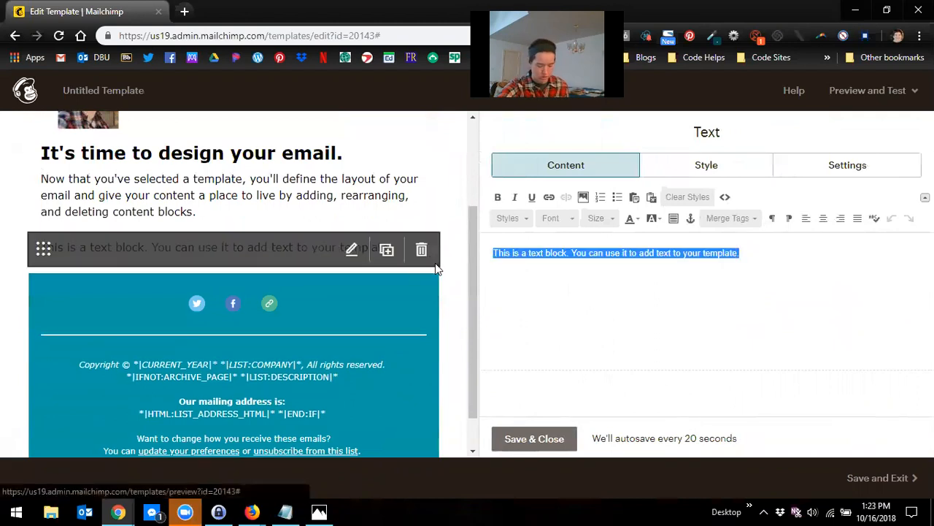
{"action": "key", "text": "ctrl+v"}
{"action": "left_click", "coordinate": [530, 439]}
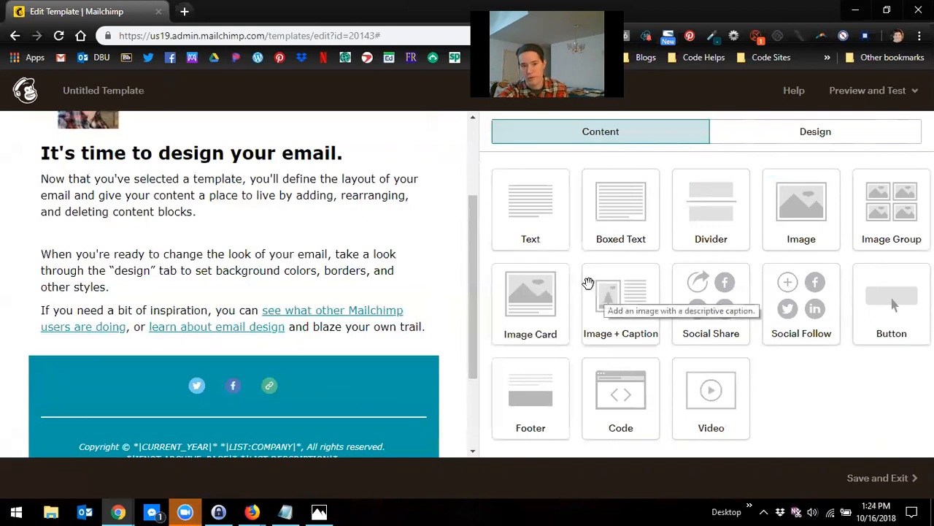
{"action": "left_click_drag", "start_coordinate": [794, 207], "coordinate": [274, 247]}
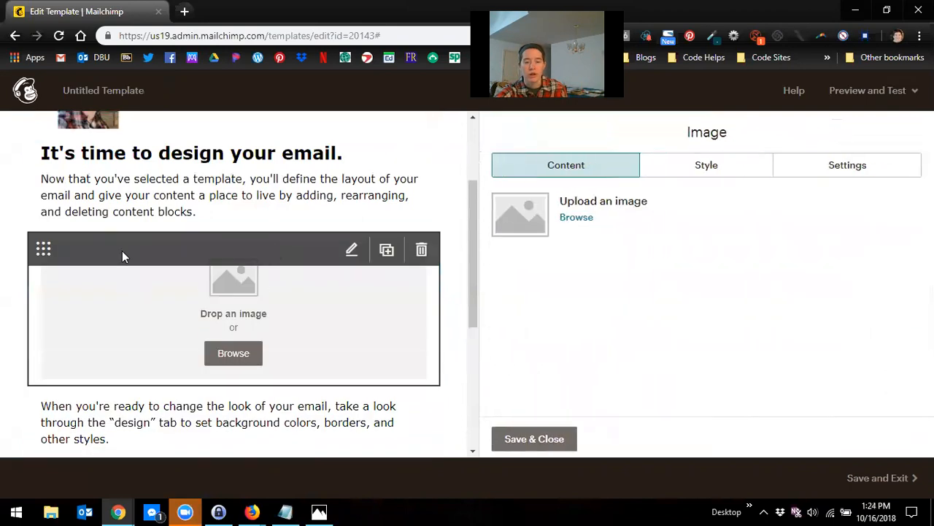
{"action": "left_click", "coordinate": [421, 249]}
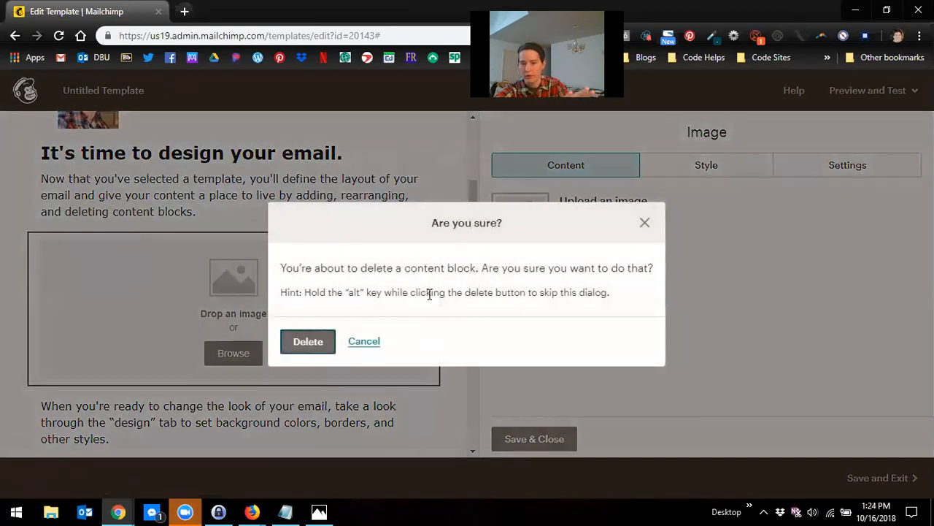
{"action": "left_click", "coordinate": [307, 341]}
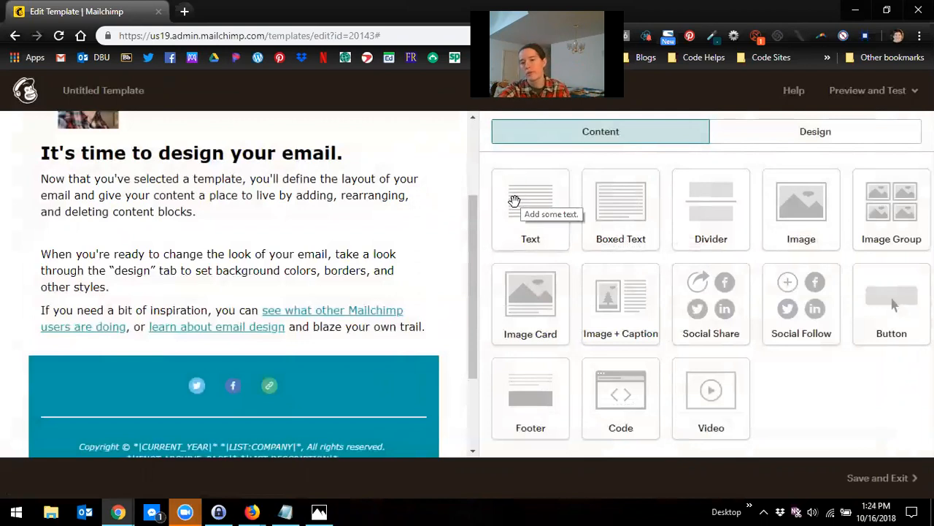
Step: Add a Boxed Text block below the paragraphs and replace its text with Prayer and Praise on separate lines
{"action": "mouse_move", "coordinate": [133, 308]}
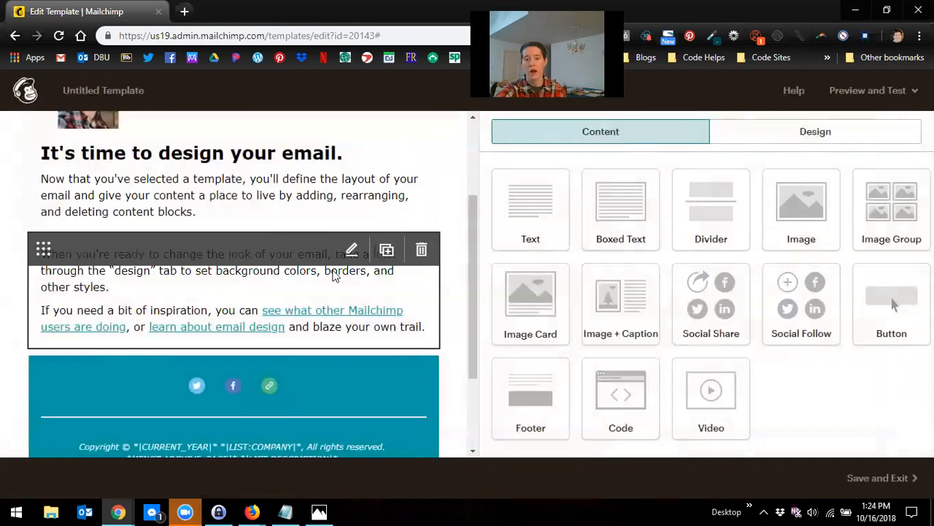
{"action": "left_click_drag", "start_coordinate": [616, 208], "coordinate": [382, 359]}
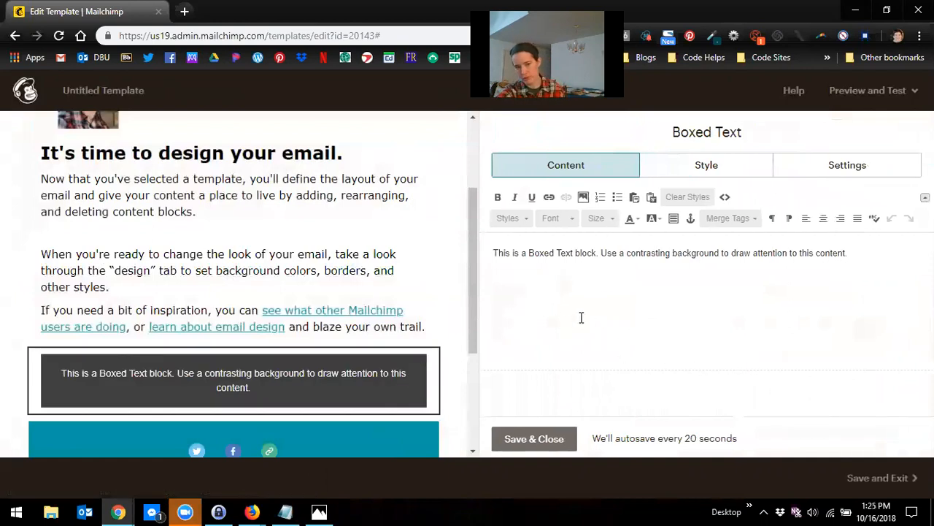
{"action": "left_click_drag", "start_coordinate": [845, 252], "coordinate": [481, 233]}
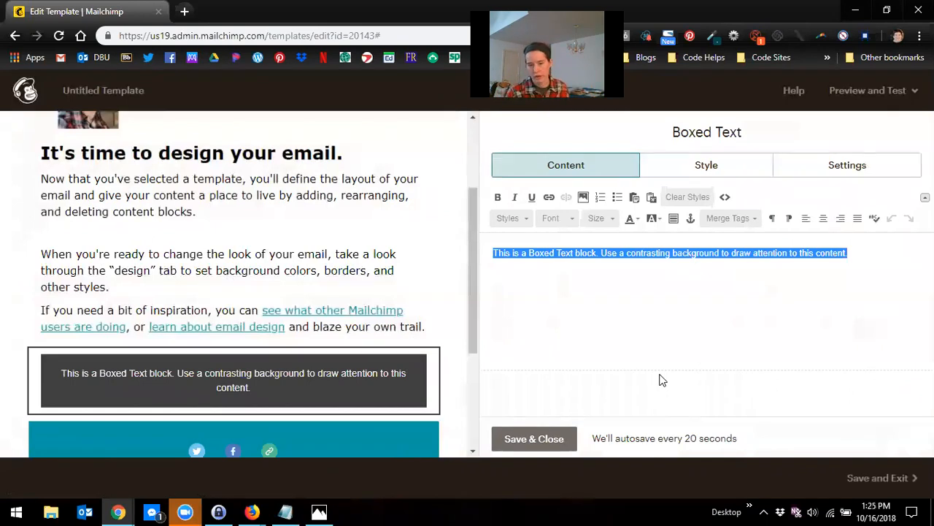
{"action": "type", "text": "Prayer"}
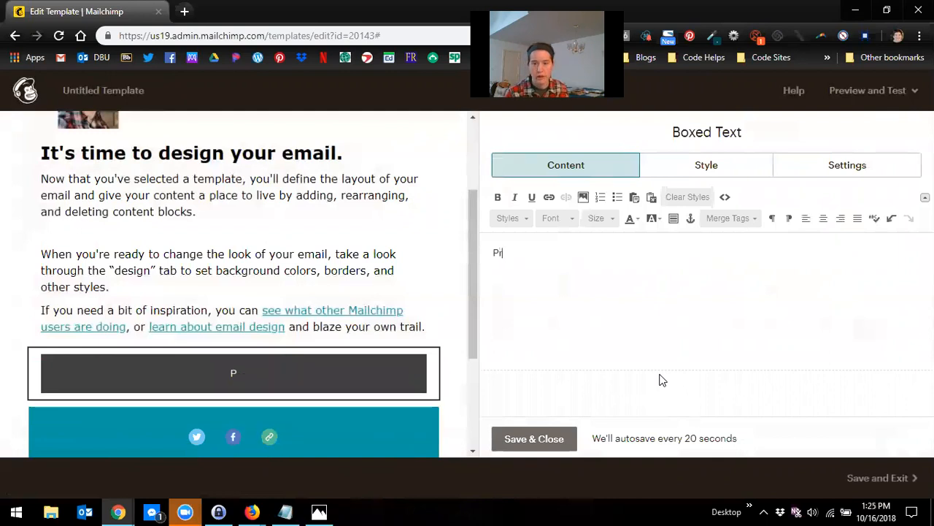
{"action": "key", "text": "Return"}
{"action": "type", "text": "Praise"}
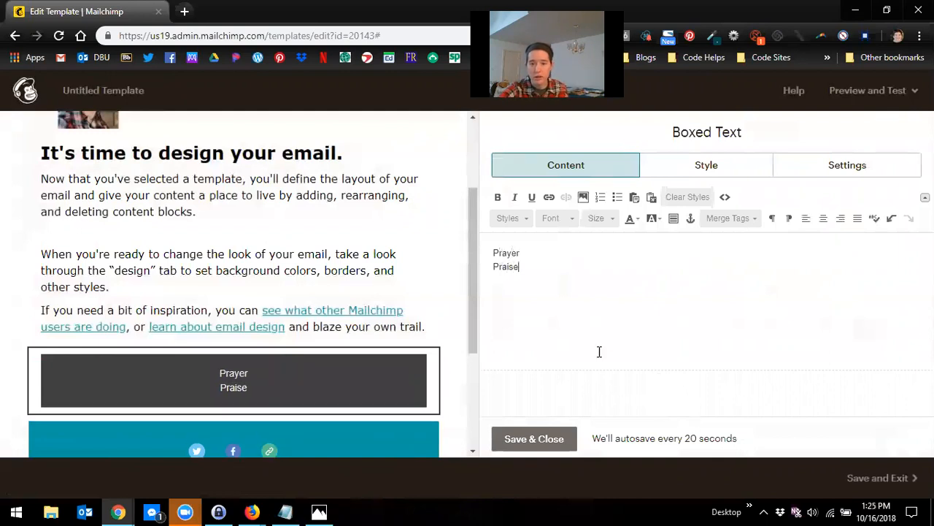
Step: Left-align all the text in the boxed text block
{"action": "key", "text": "ctrl+a"}
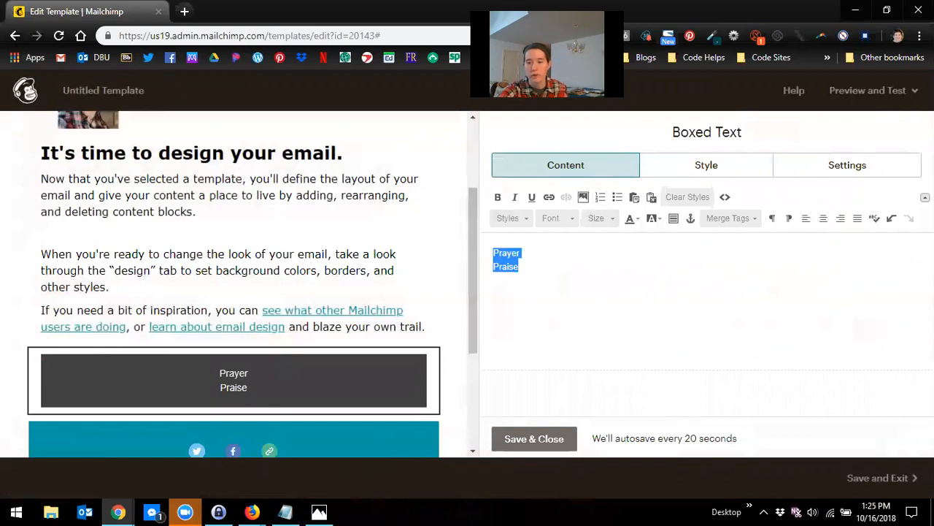
{"action": "left_click", "coordinate": [804, 222]}
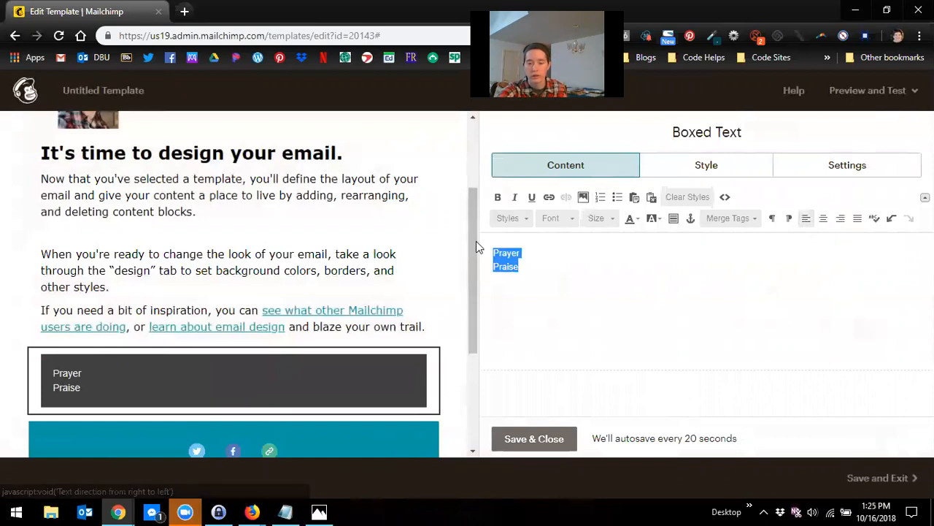
{"action": "left_click", "coordinate": [520, 252]}
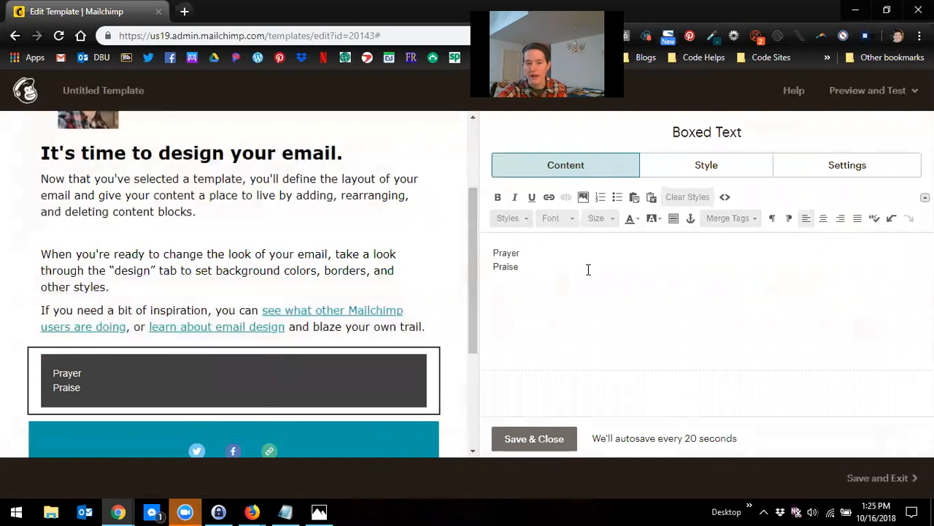
Step: Add an empty bulleted list item under both Prayer and Praise, then save the boxed text block
{"action": "key", "text": "Return"}
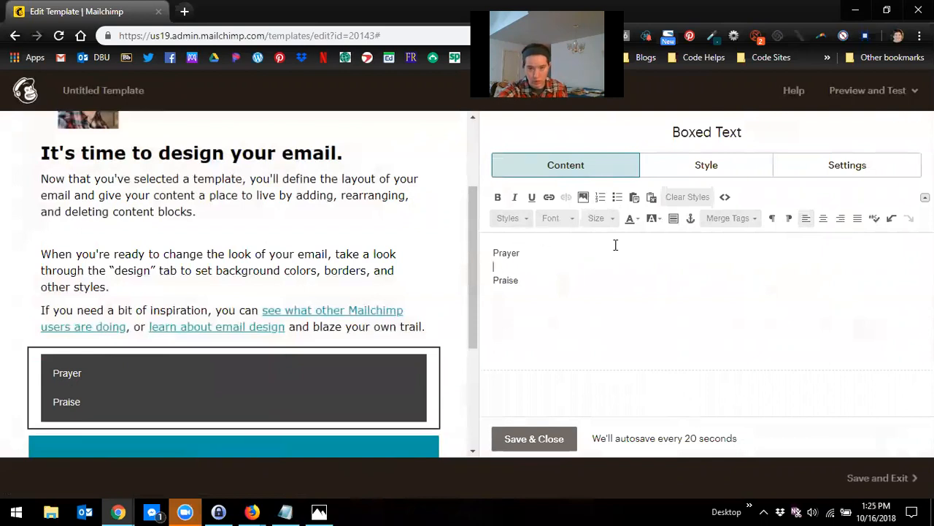
{"action": "left_click", "coordinate": [616, 197]}
{"action": "key", "text": "Return"}
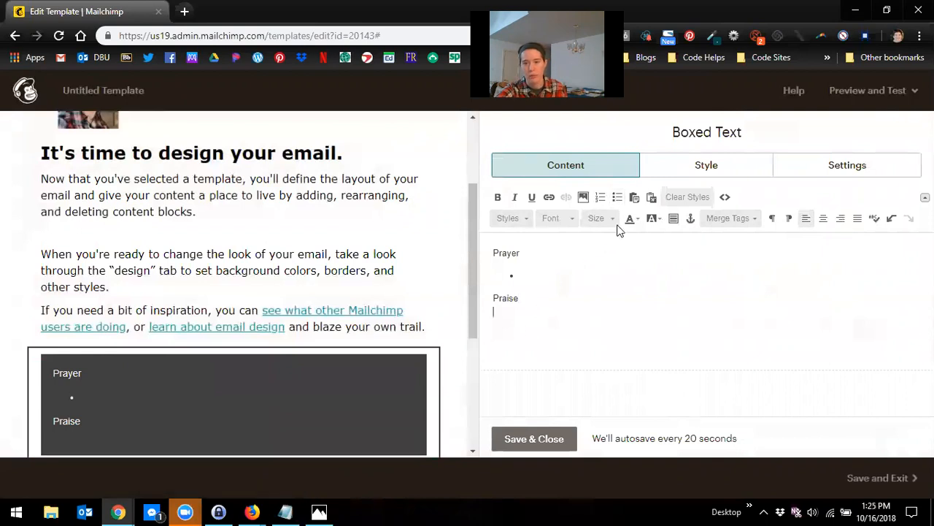
{"action": "left_click", "coordinate": [617, 197]}
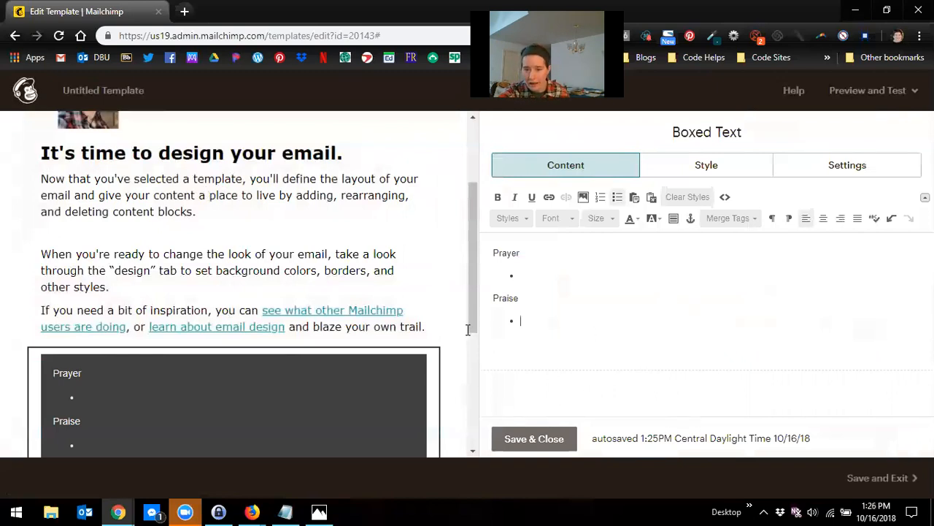
{"action": "key", "text": "ctrl+a"}
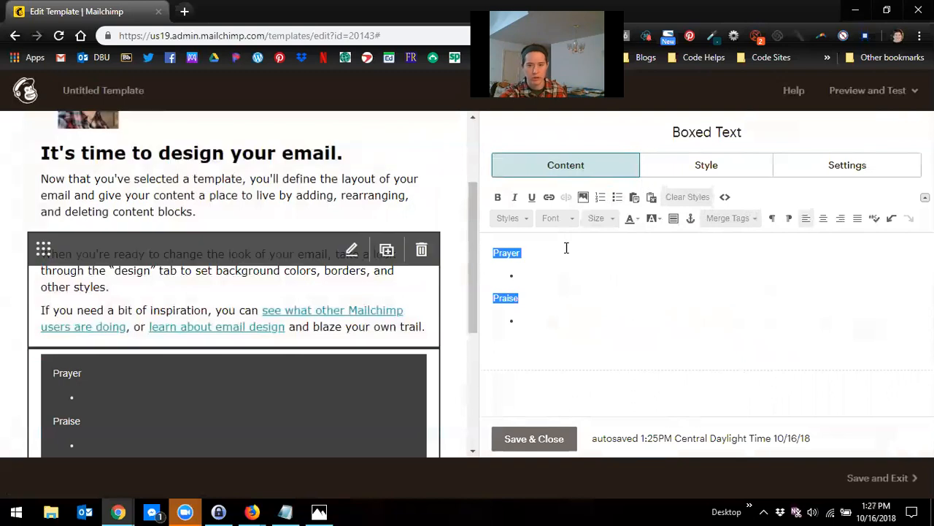
{"action": "left_click", "coordinate": [545, 443]}
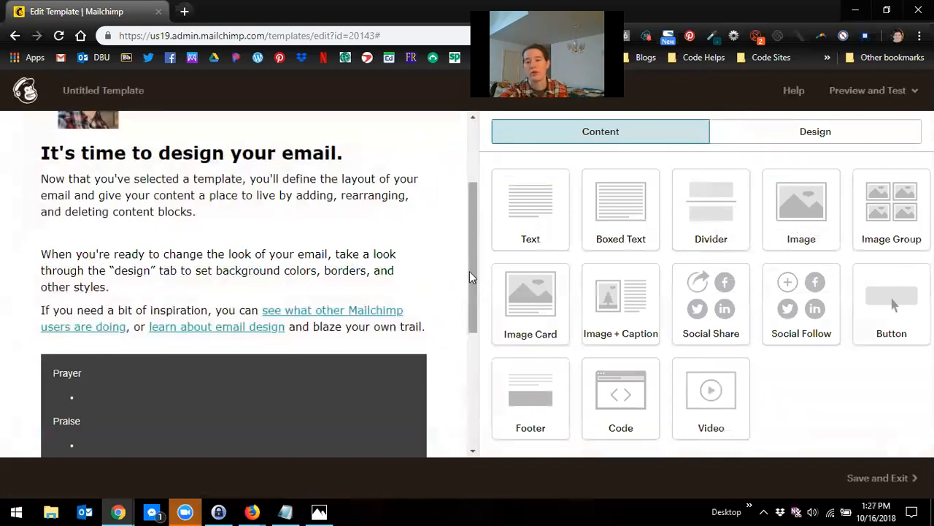
Step: Insert a Divider below the intro text, set its top border colour to #039da6, and save it
{"action": "scroll", "coordinate": [471, 269], "scroll_direction": "up", "scroll_amount": 1}
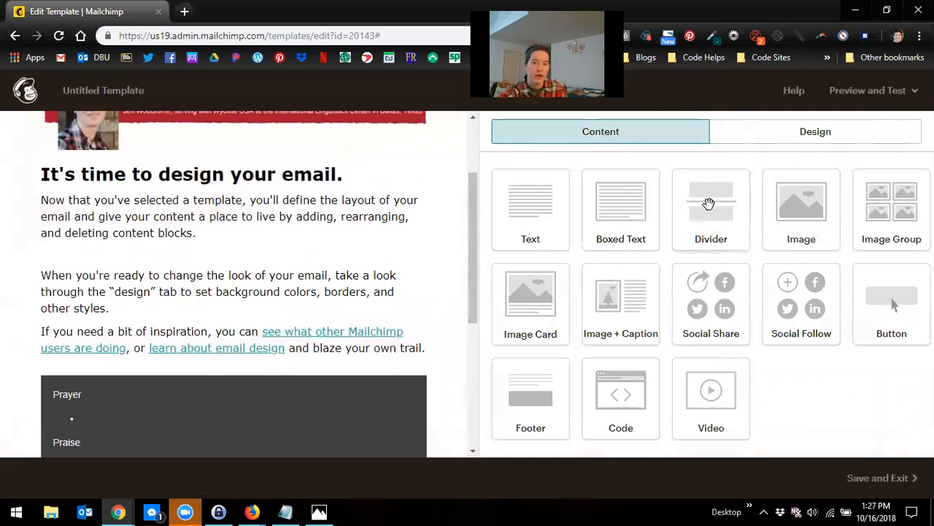
{"action": "left_click_drag", "start_coordinate": [719, 207], "coordinate": [382, 274]}
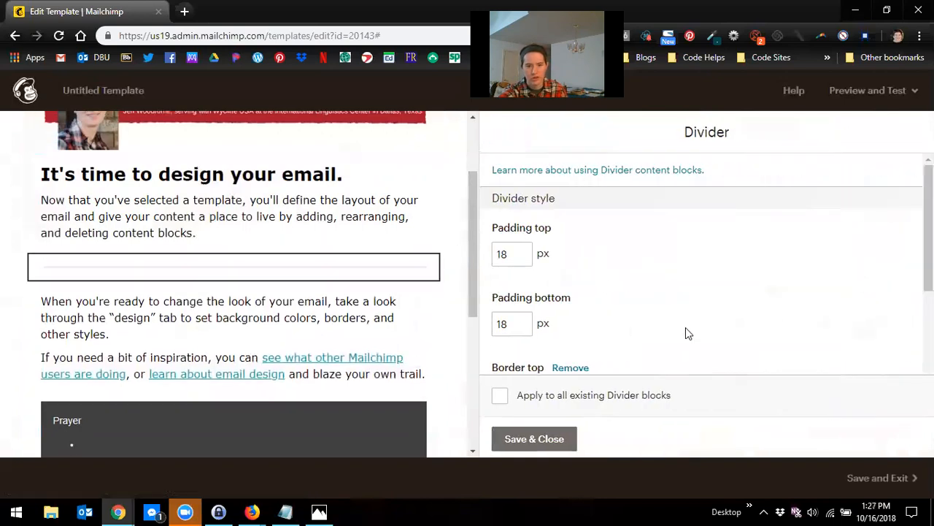
{"action": "scroll", "coordinate": [657, 329], "scroll_direction": "down", "scroll_amount": 1}
{"action": "scroll", "coordinate": [626, 328], "scroll_direction": "down", "scroll_amount": 1}
{"action": "left_click", "coordinate": [693, 287]}
{"action": "double_click", "coordinate": [693, 287]}
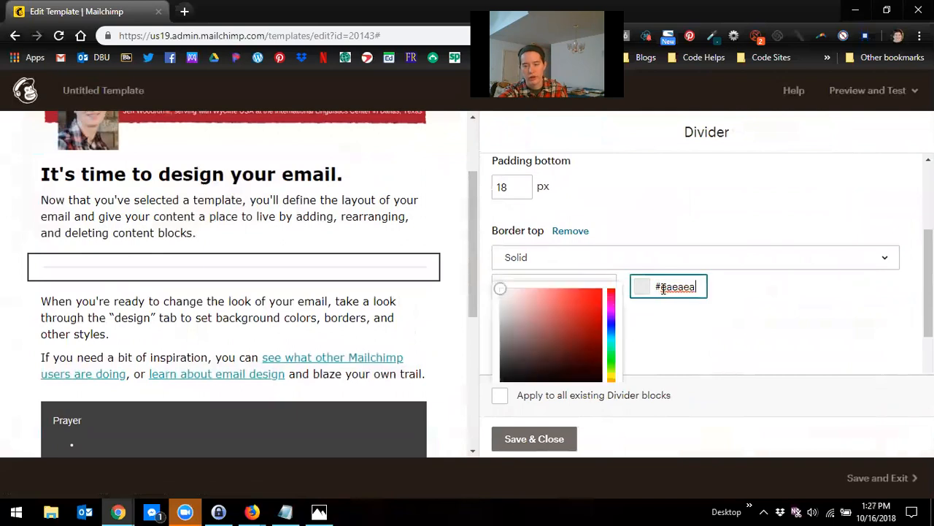
{"action": "key", "text": "BackSpace"}
{"action": "key", "text": "BackSpace"}
{"action": "key", "text": "BackSpace"}
{"action": "type", "text": "039da6"}
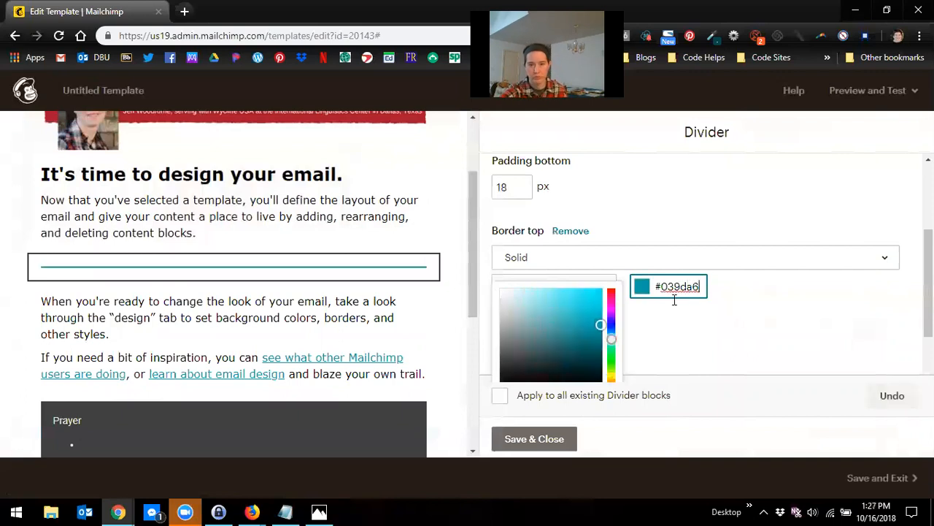
{"action": "left_click", "coordinate": [774, 356]}
{"action": "scroll", "coordinate": [396, 309], "scroll_direction": "up", "scroll_amount": 2}
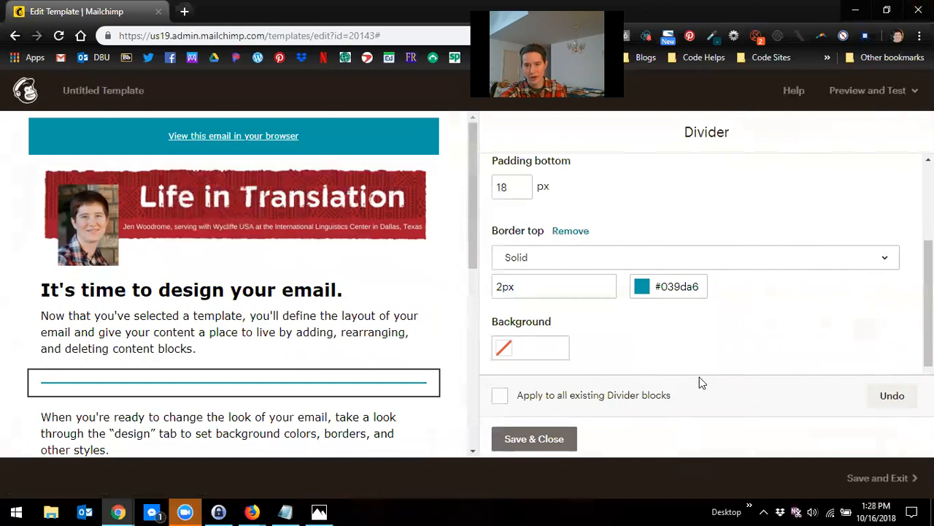
{"action": "left_click", "coordinate": [511, 442]}
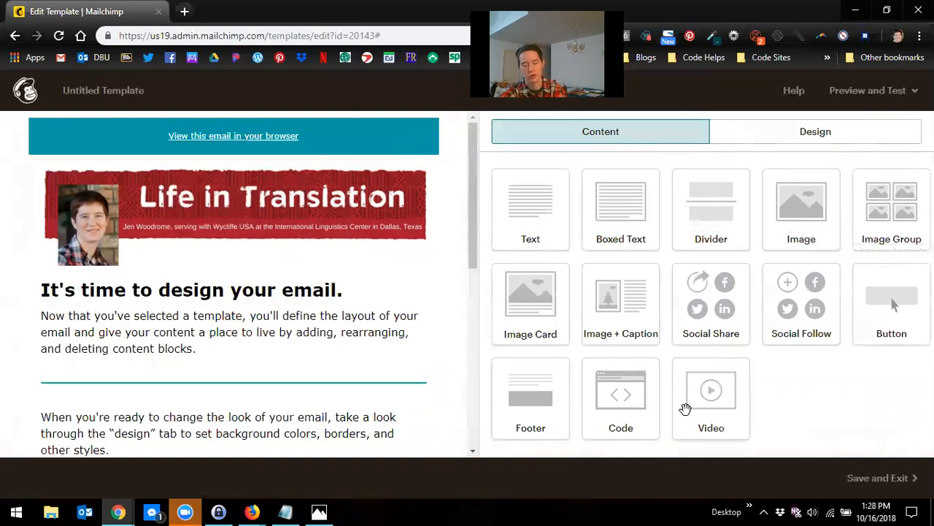
Step: Insert an Image block below the divider and save it
{"action": "mouse_move", "coordinate": [349, 182]}
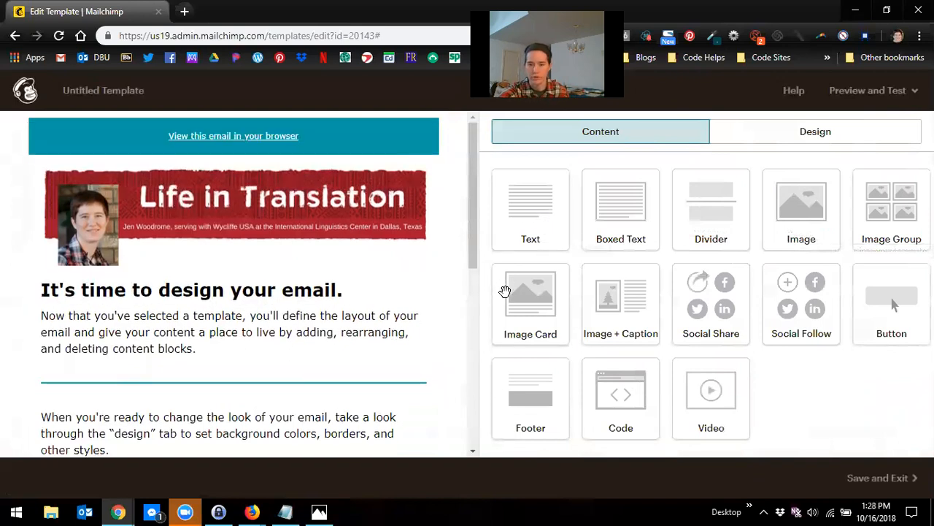
{"action": "scroll", "coordinate": [440, 332], "scroll_direction": "down", "scroll_amount": 1}
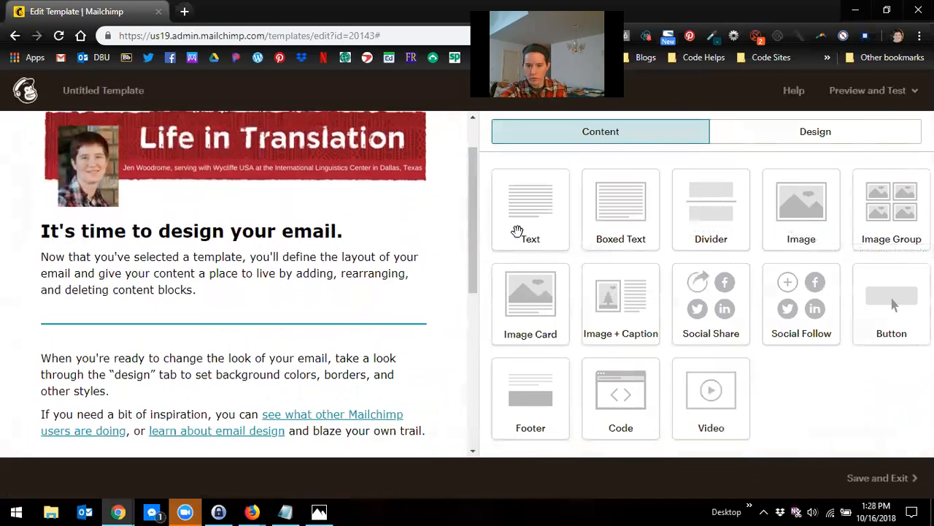
{"action": "mouse_move", "coordinate": [438, 343]}
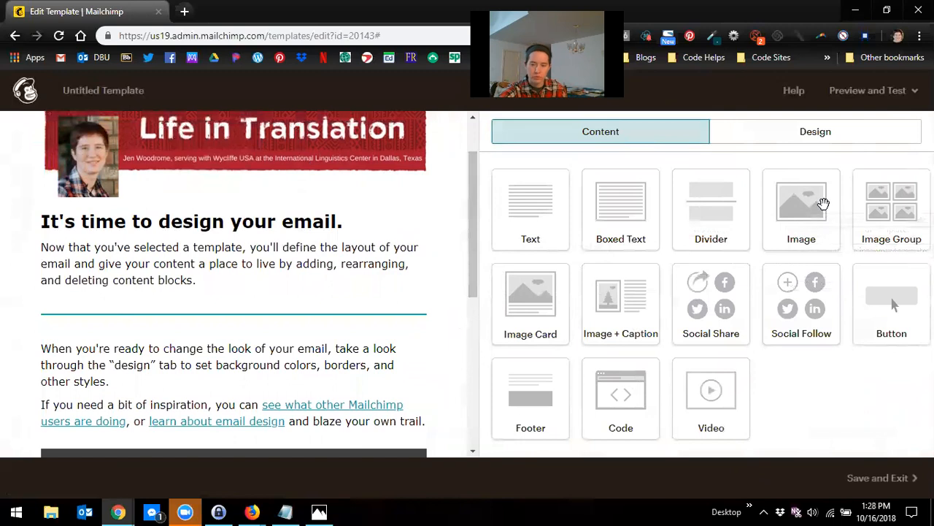
{"action": "left_click_drag", "start_coordinate": [824, 203], "coordinate": [356, 343]}
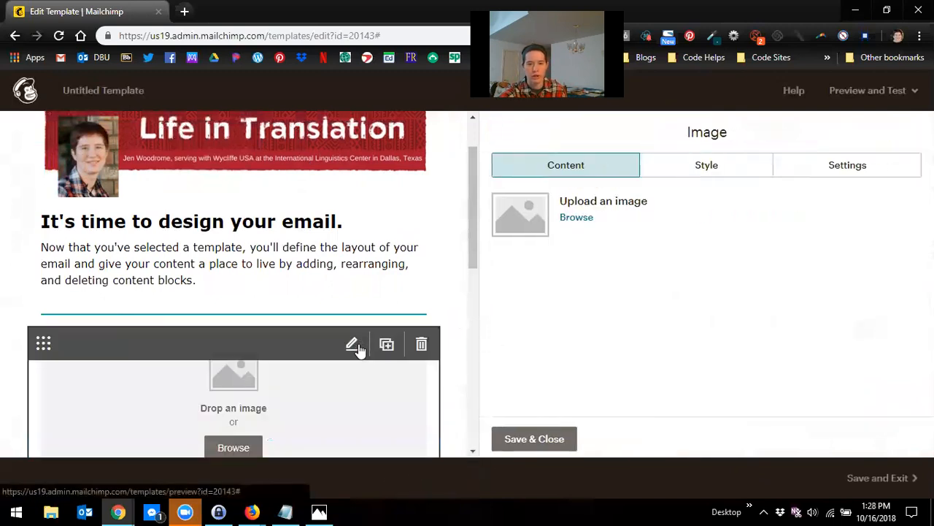
{"action": "scroll", "coordinate": [356, 348], "scroll_direction": "down", "scroll_amount": 2}
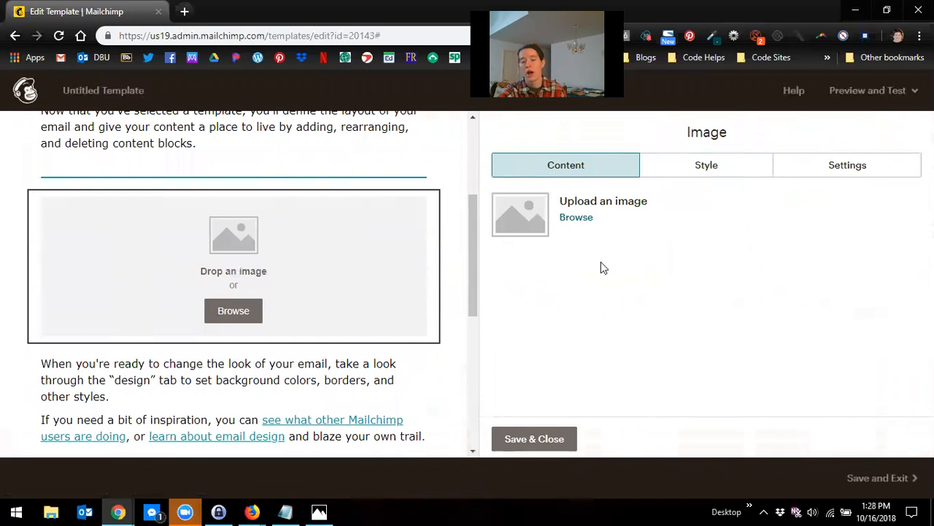
{"action": "mouse_move", "coordinate": [471, 259]}
{"action": "left_mouse_down"}
{"action": "mouse_move", "coordinate": [468, 206]}
{"action": "mouse_move", "coordinate": [480, 255]}
{"action": "left_mouse_up"}
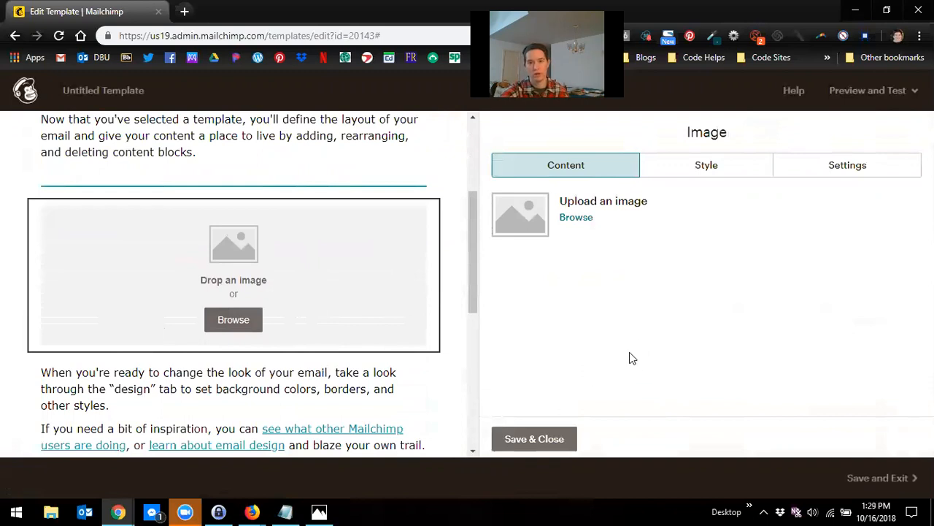
{"action": "left_click", "coordinate": [542, 439]}
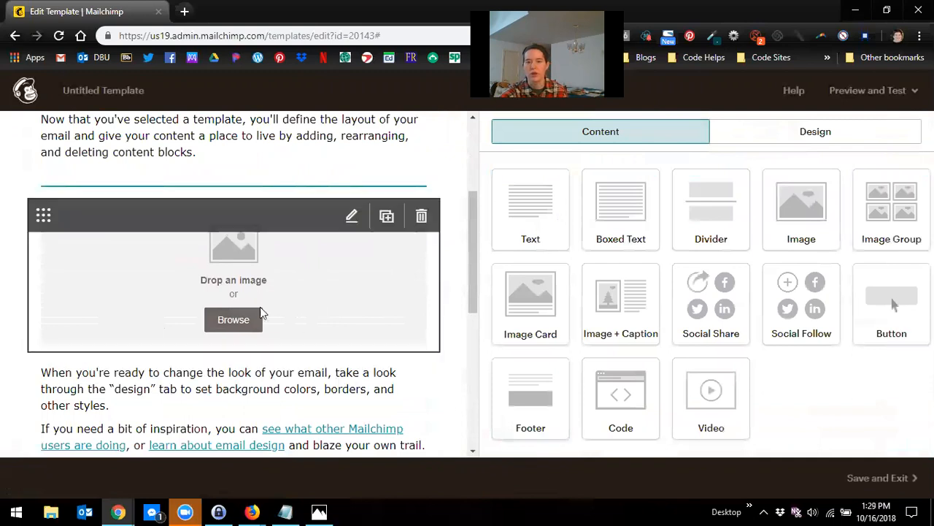
Step: Delete the empty Image block below the divider
{"action": "scroll", "coordinate": [305, 321], "scroll_direction": "up", "scroll_amount": 3}
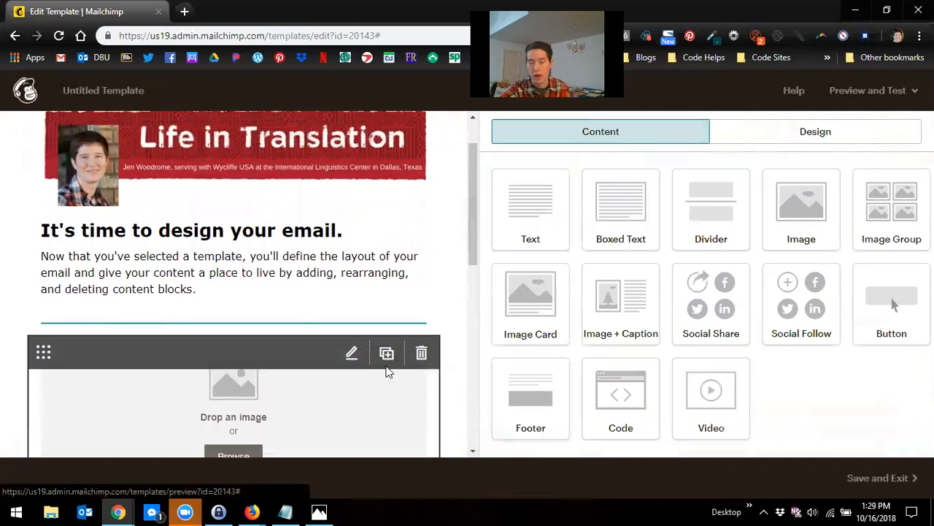
{"action": "scroll", "coordinate": [402, 365], "scroll_direction": "down", "scroll_amount": 1}
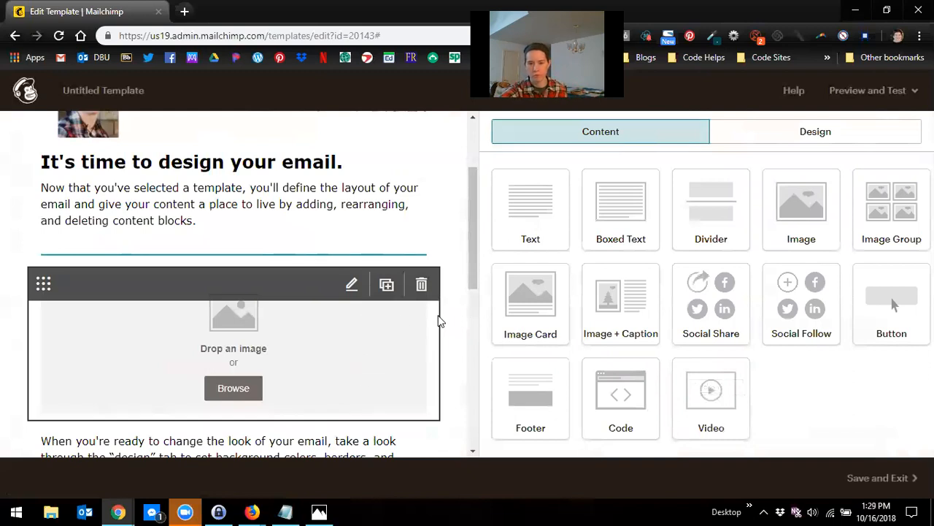
{"action": "left_click", "coordinate": [420, 286]}
{"action": "left_click", "coordinate": [307, 342]}
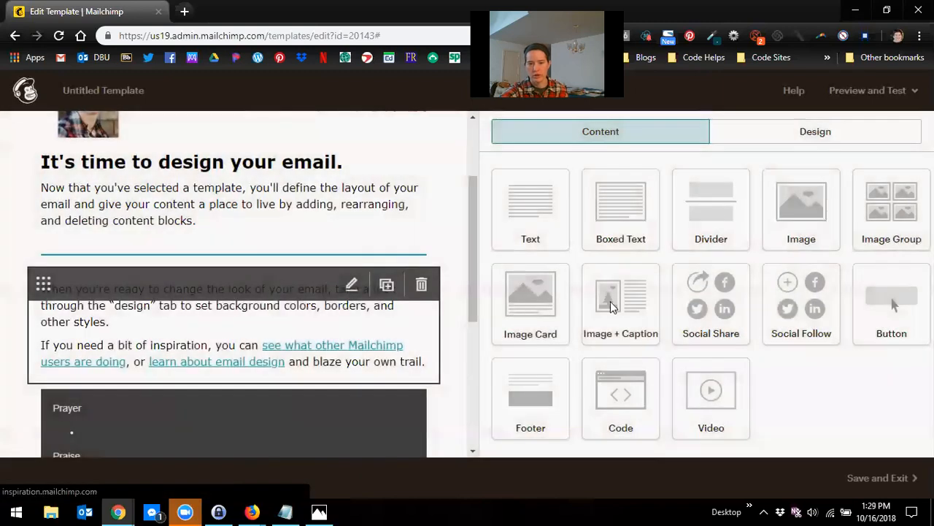
Step: Insert an Image Group below the divider, keep the side-by-side two-image layout, and save it
{"action": "left_click_drag", "start_coordinate": [892, 200], "coordinate": [340, 306]}
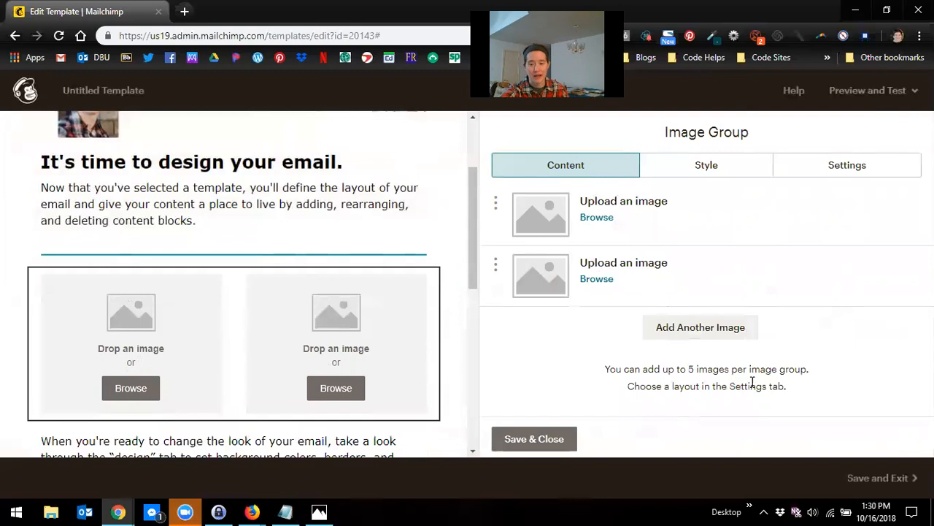
{"action": "left_click", "coordinate": [712, 175]}
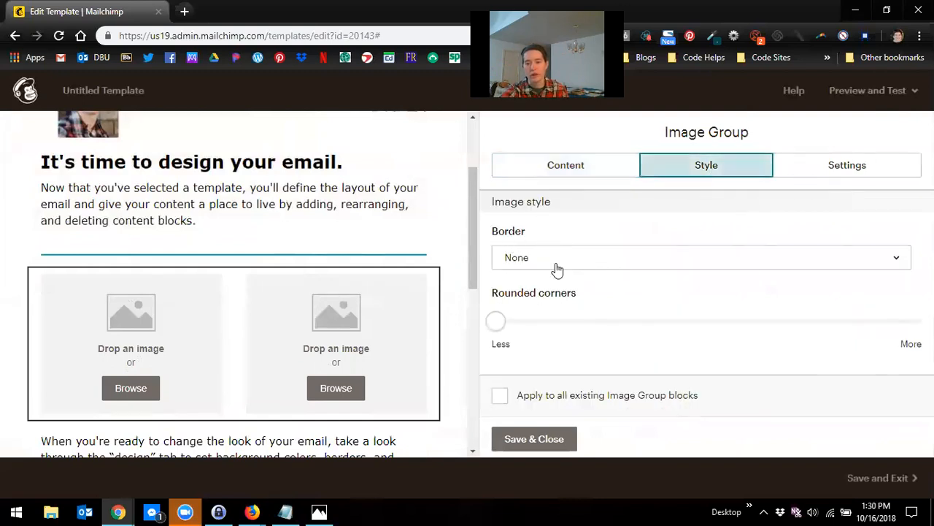
{"action": "left_click", "coordinate": [861, 172]}
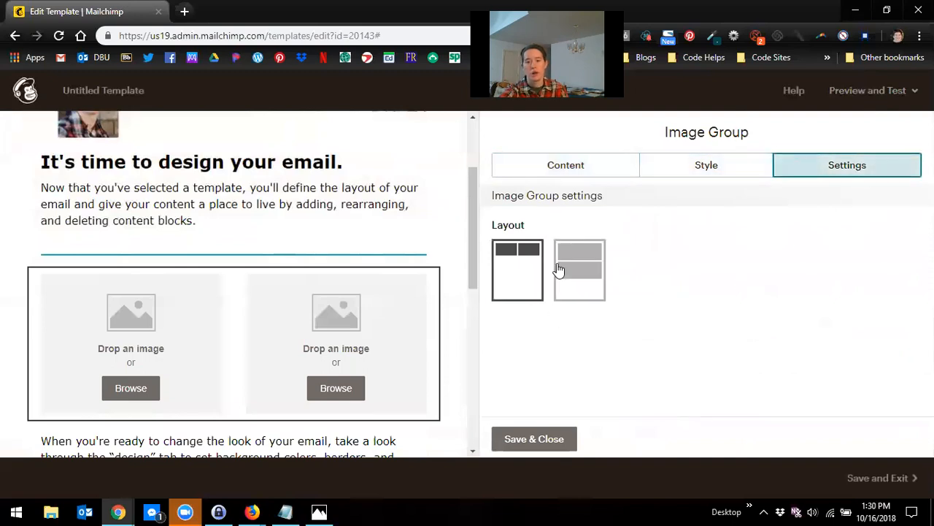
{"action": "left_click", "coordinate": [559, 270]}
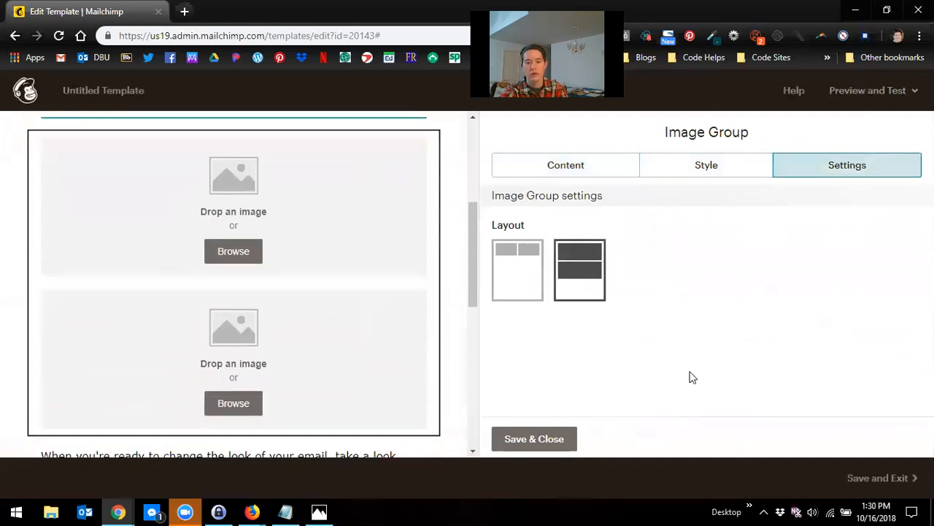
{"action": "left_click", "coordinate": [511, 292]}
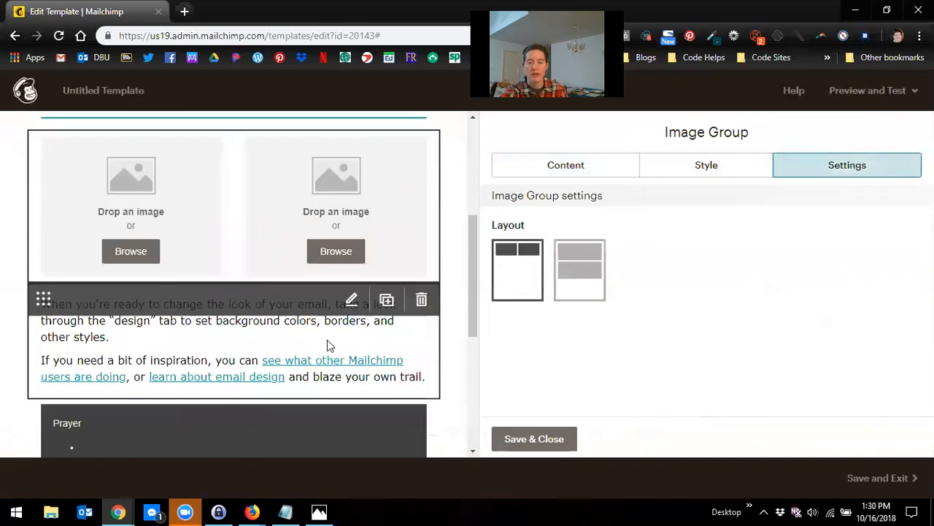
{"action": "scroll", "coordinate": [327, 340], "scroll_direction": "up", "scroll_amount": 2}
{"action": "left_click", "coordinate": [531, 442]}
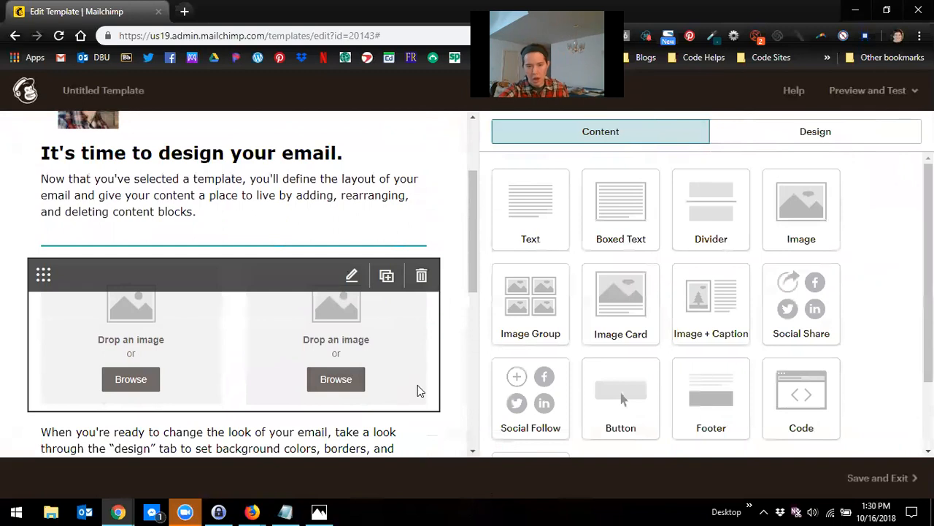
Step: Add an Image Card block below the image group and delete it again
{"action": "scroll", "coordinate": [321, 284], "scroll_direction": "down", "scroll_amount": 1}
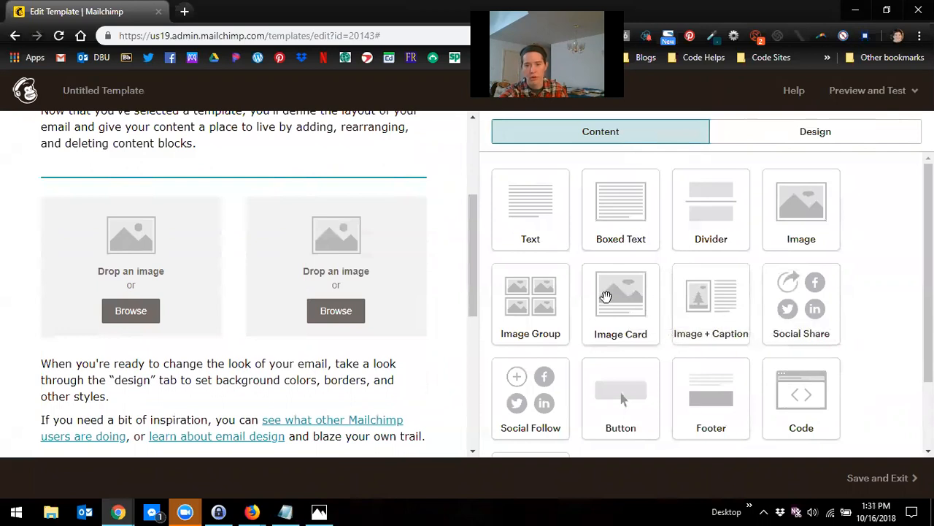
{"action": "left_click_drag", "start_coordinate": [620, 307], "coordinate": [397, 374]}
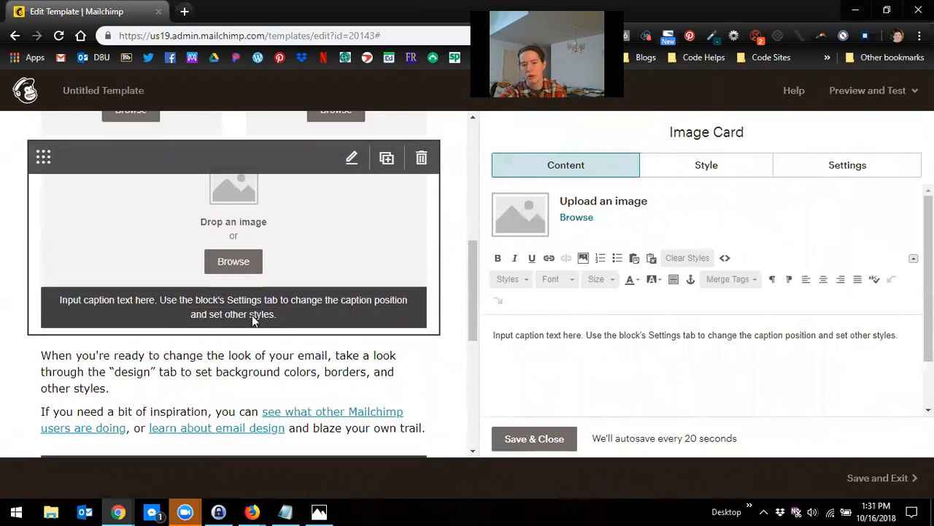
{"action": "scroll", "coordinate": [252, 315], "scroll_direction": "up", "scroll_amount": 1}
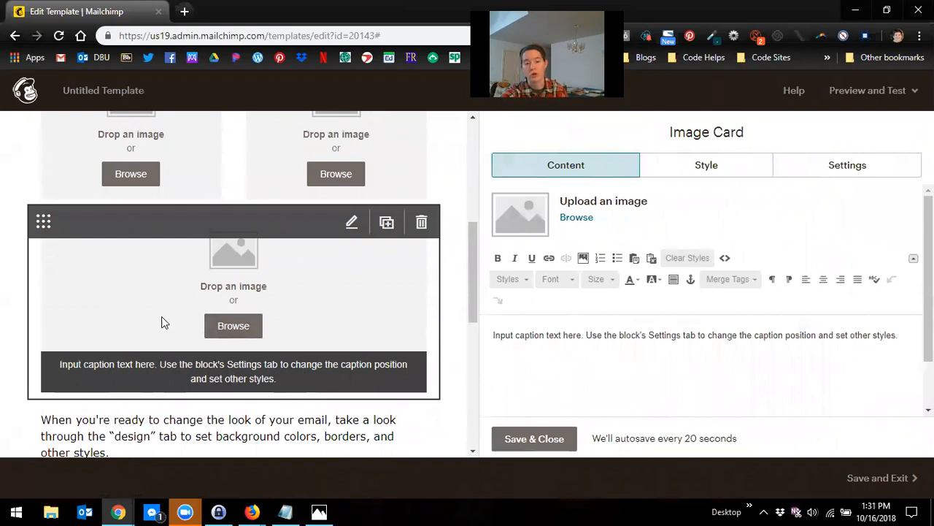
{"action": "left_click", "coordinate": [421, 222]}
{"action": "left_click", "coordinate": [309, 343]}
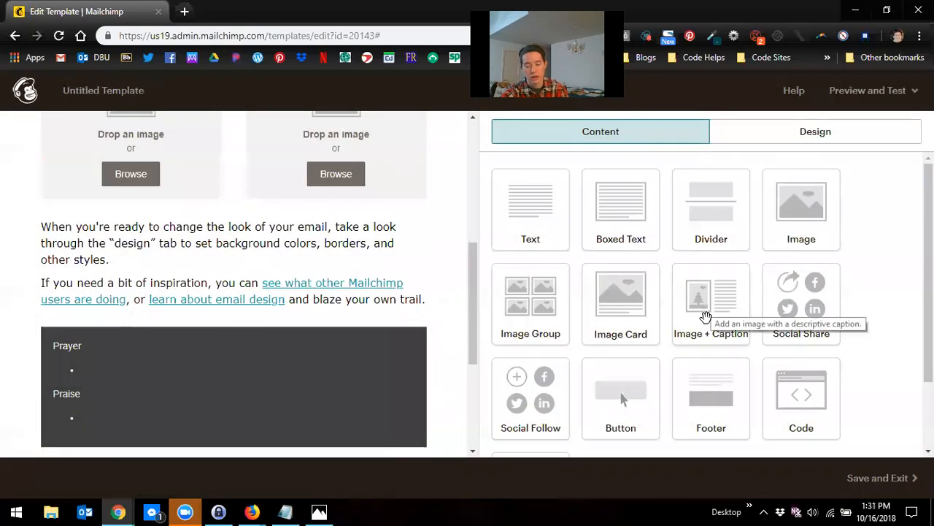
Step: Insert an Image + Caption block above the Prayer/Praise box and set its caption position to Left
{"action": "scroll", "coordinate": [702, 313], "scroll_direction": "down", "scroll_amount": 1}
{"action": "left_click_drag", "start_coordinate": [697, 263], "coordinate": [272, 335]}
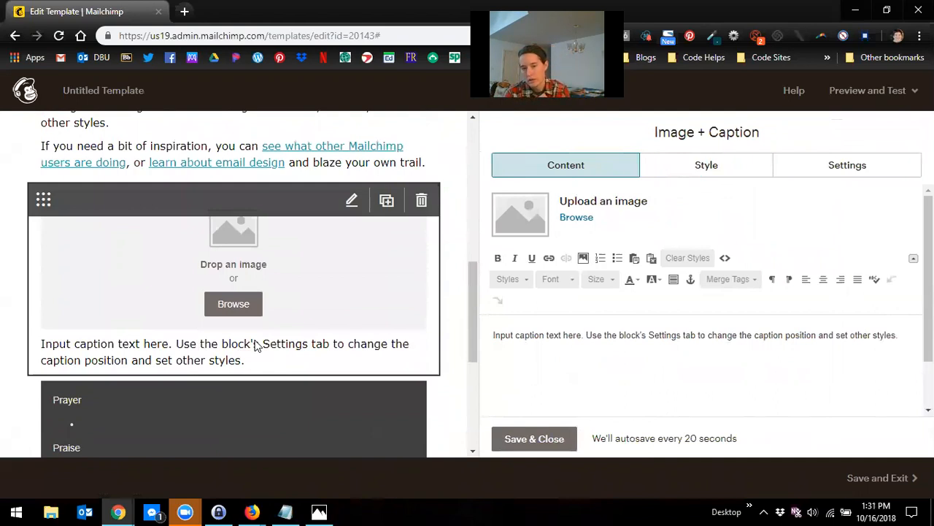
{"action": "left_click", "coordinate": [833, 170]}
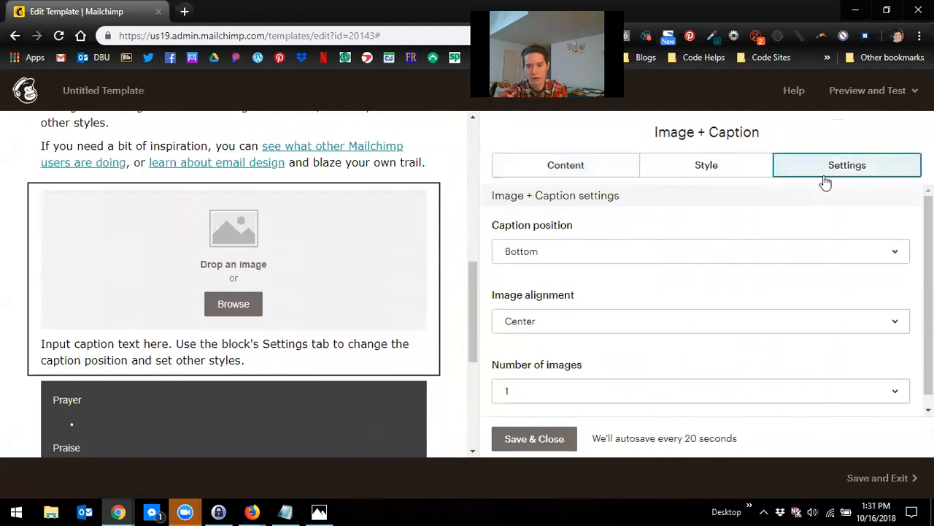
{"action": "left_click", "coordinate": [545, 251]}
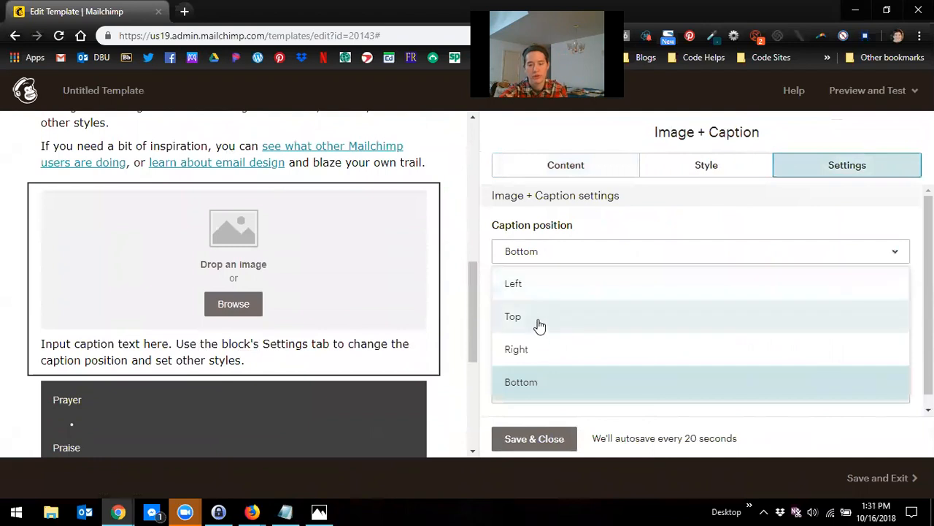
{"action": "left_click", "coordinate": [539, 321]}
{"action": "left_click", "coordinate": [541, 257]}
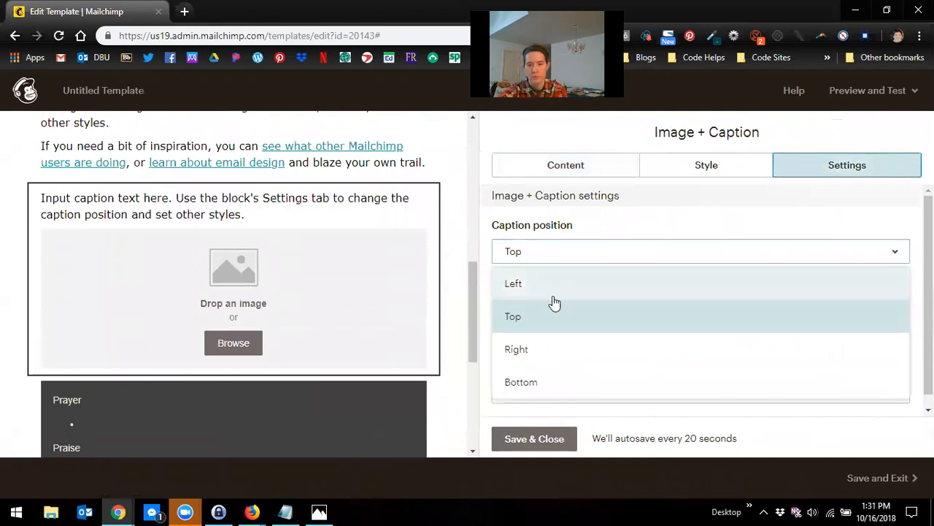
{"action": "left_click", "coordinate": [552, 292]}
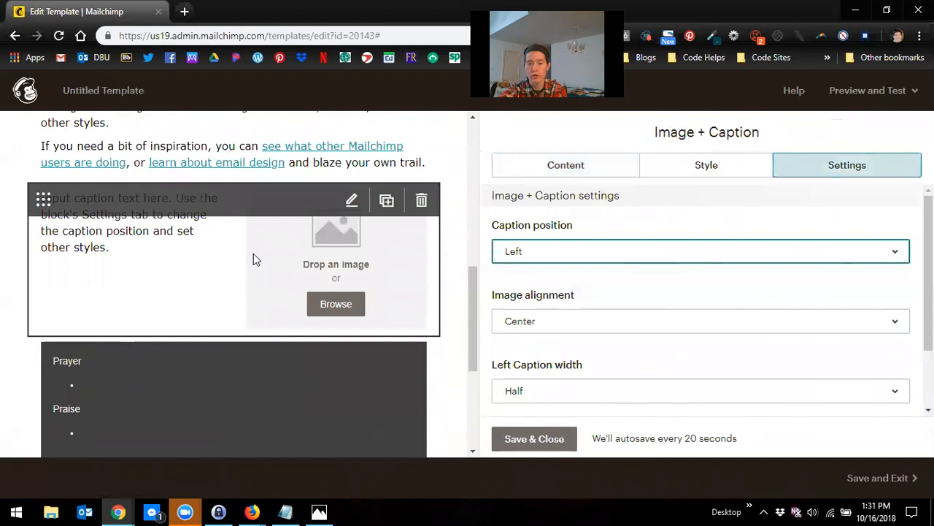
{"action": "scroll", "coordinate": [253, 259], "scroll_direction": "up", "scroll_amount": 2}
{"action": "scroll", "coordinate": [416, 376], "scroll_direction": "down", "scroll_amount": 1}
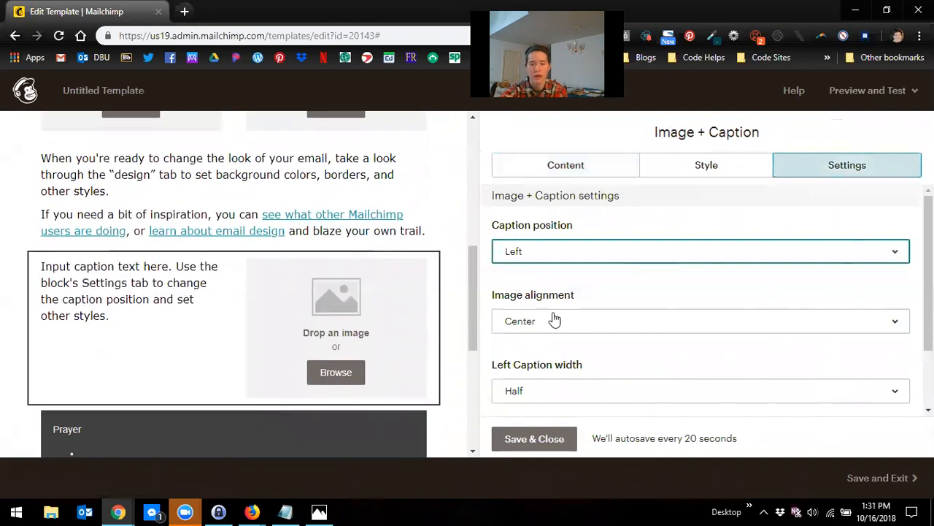
Step: Set the left caption width to Two-thirds and save the Image + Caption block
{"action": "left_click", "coordinate": [563, 392]}
{"action": "left_click", "coordinate": [554, 337]}
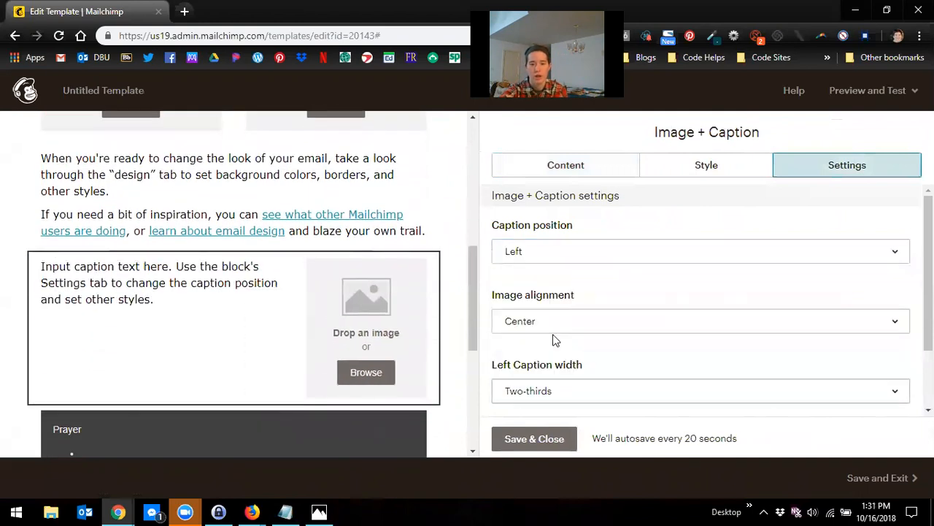
{"action": "left_click", "coordinate": [582, 392]}
{"action": "left_click", "coordinate": [589, 270]}
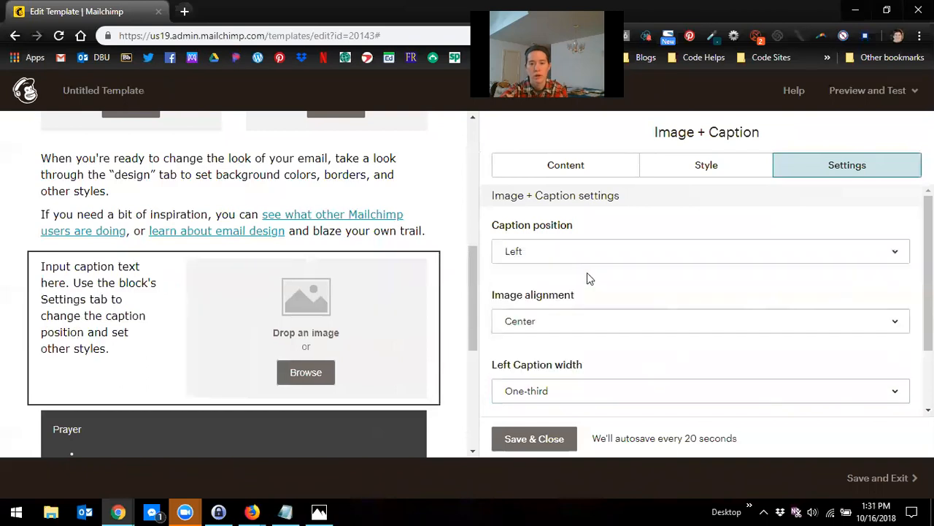
{"action": "left_click", "coordinate": [559, 391]}
{"action": "left_click", "coordinate": [569, 335]}
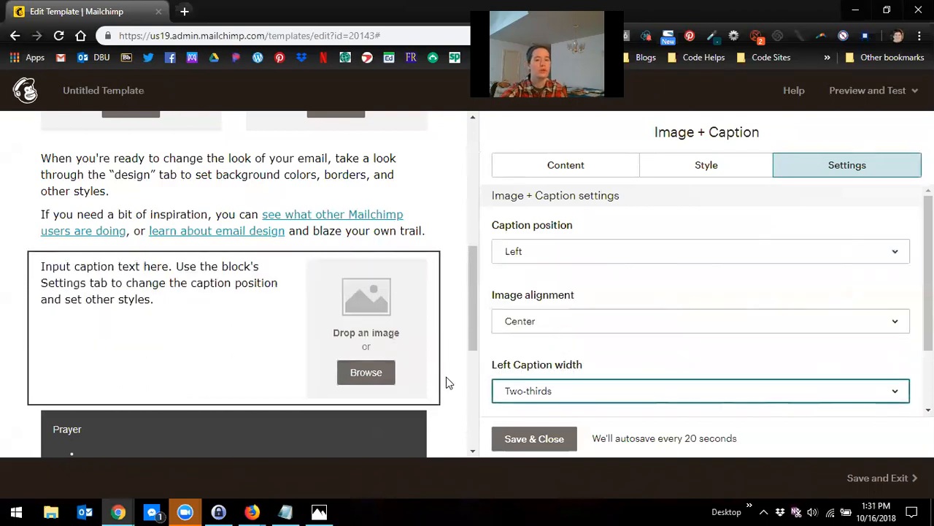
{"action": "mouse_move", "coordinate": [356, 299]}
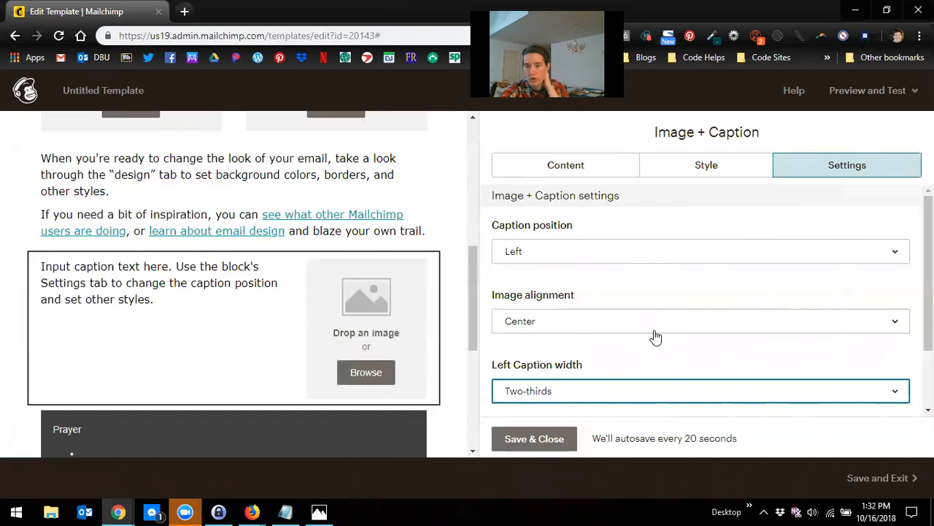
{"action": "scroll", "coordinate": [621, 365], "scroll_direction": "down", "scroll_amount": 2}
{"action": "left_click", "coordinate": [535, 442]}
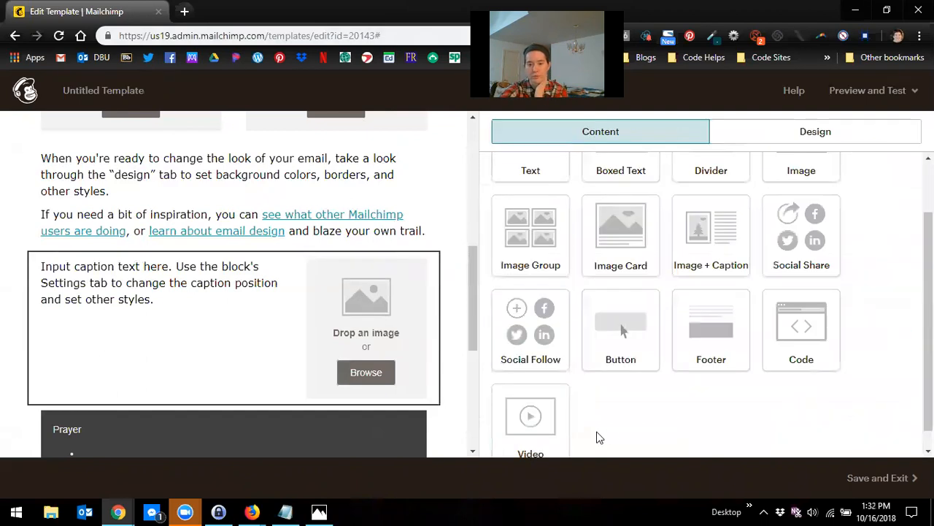
{"action": "scroll", "coordinate": [705, 343], "scroll_direction": "up", "scroll_amount": 1}
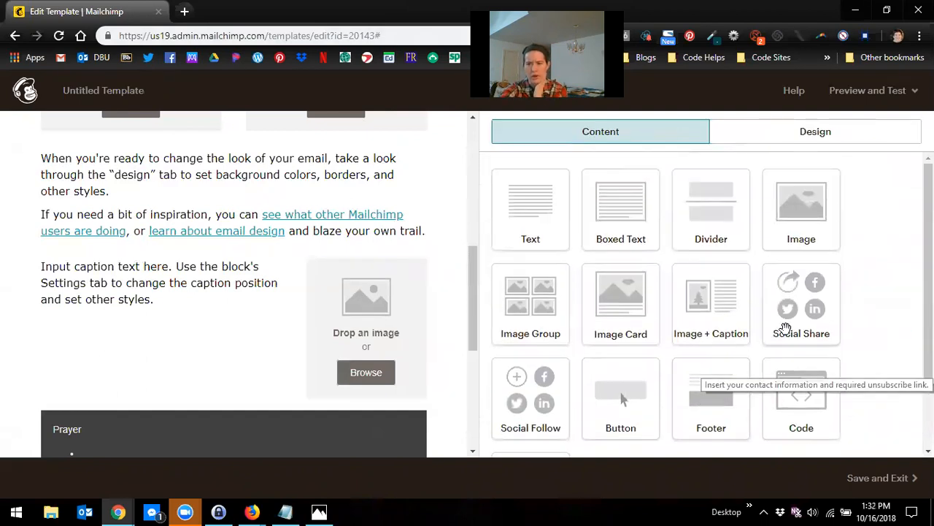
{"action": "scroll", "coordinate": [783, 292], "scroll_direction": "down", "scroll_amount": 1}
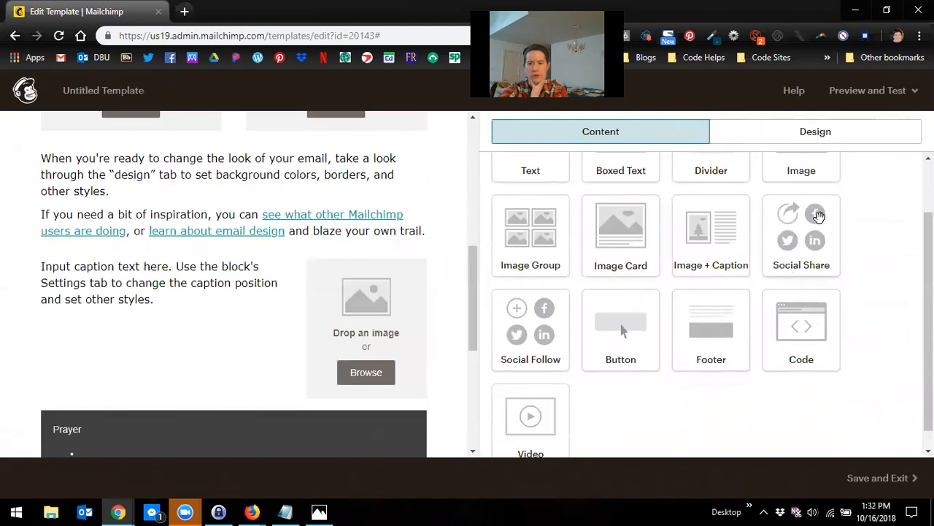
{"action": "scroll", "coordinate": [227, 307], "scroll_direction": "down", "scroll_amount": 3}
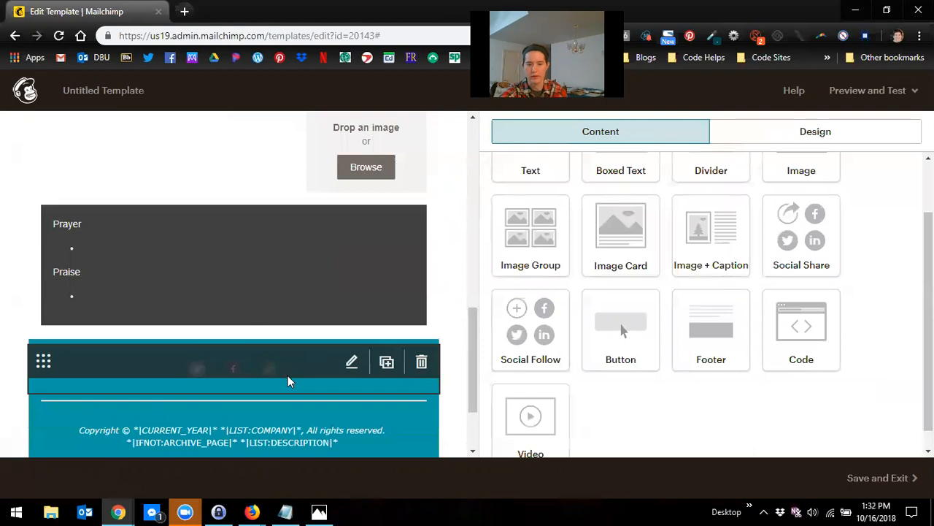
{"action": "scroll", "coordinate": [325, 343], "scroll_direction": "up", "scroll_amount": 2}
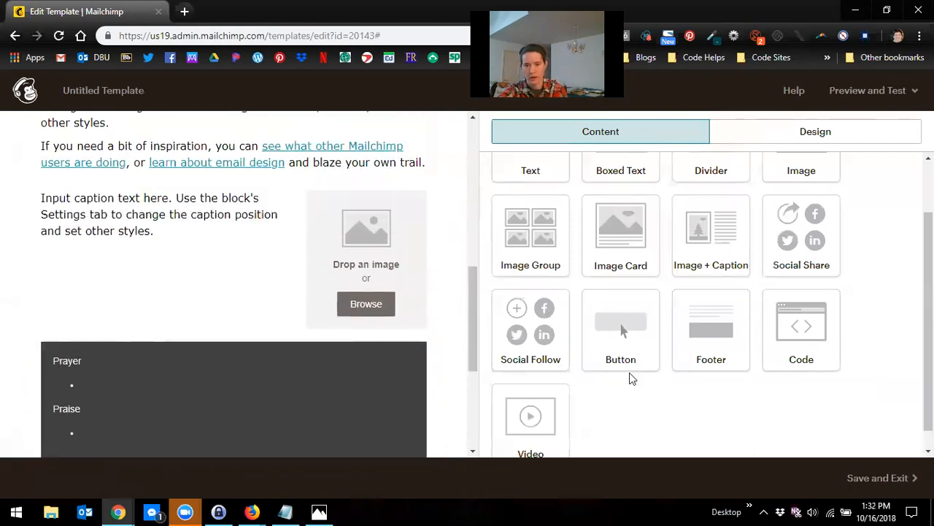
Step: Add a Video block above the Prayer/Praise box and delete it again
{"action": "scroll", "coordinate": [314, 274], "scroll_direction": "down", "scroll_amount": 1}
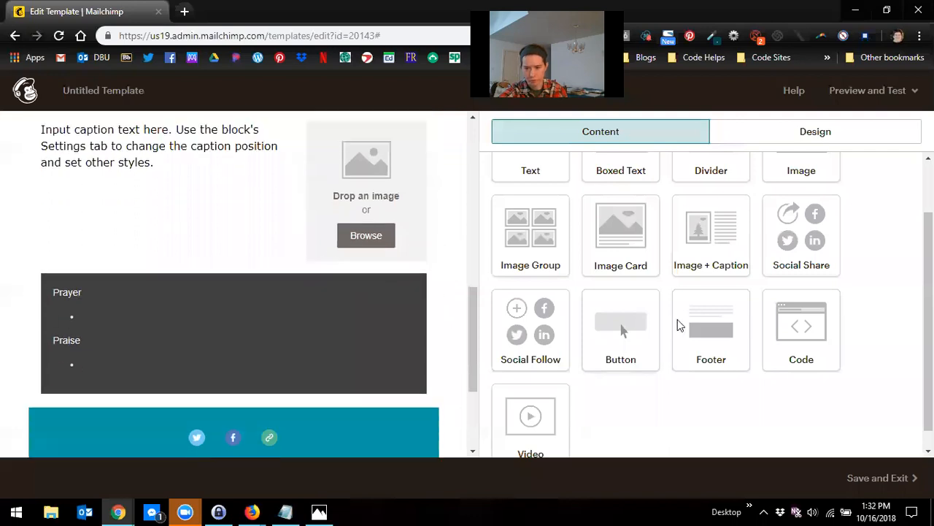
{"action": "scroll", "coordinate": [313, 317], "scroll_direction": "down", "scroll_amount": 1}
{"action": "scroll", "coordinate": [606, 403], "scroll_direction": "down", "scroll_amount": 1}
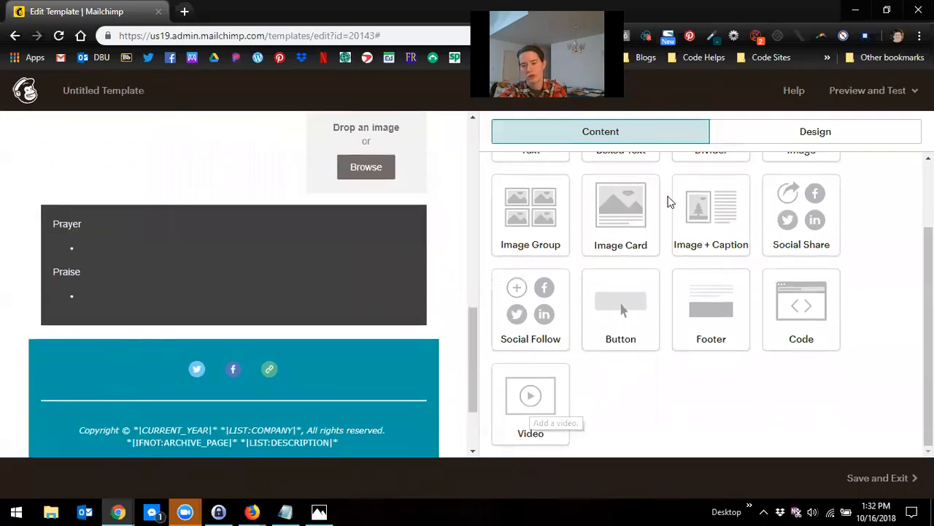
{"action": "scroll", "coordinate": [532, 416], "scroll_direction": "up", "scroll_amount": 1}
{"action": "scroll", "coordinate": [534, 423], "scroll_direction": "down", "scroll_amount": 1}
{"action": "left_click_drag", "start_coordinate": [539, 429], "coordinate": [388, 222]}
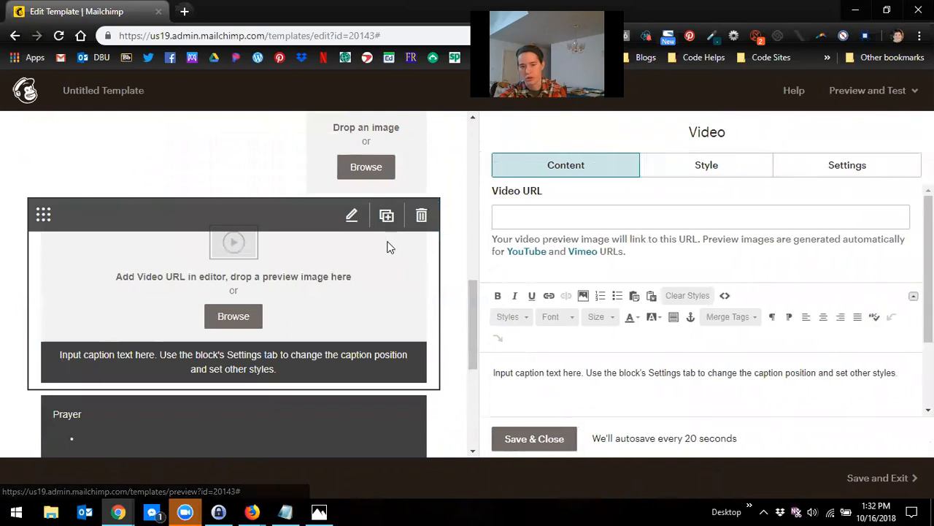
{"action": "scroll", "coordinate": [386, 246], "scroll_direction": "up", "scroll_amount": 1}
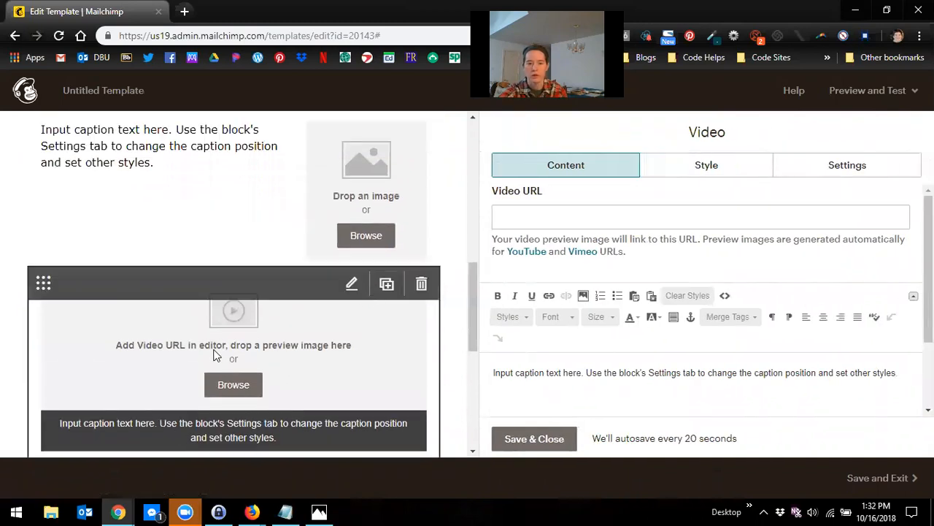
{"action": "left_click", "coordinate": [609, 219]}
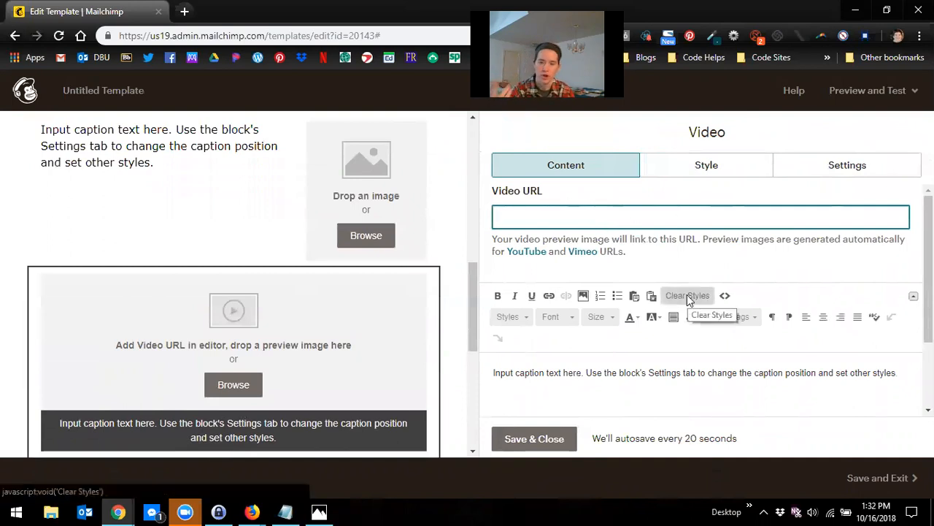
{"action": "scroll", "coordinate": [546, 355], "scroll_direction": "down", "scroll_amount": 3}
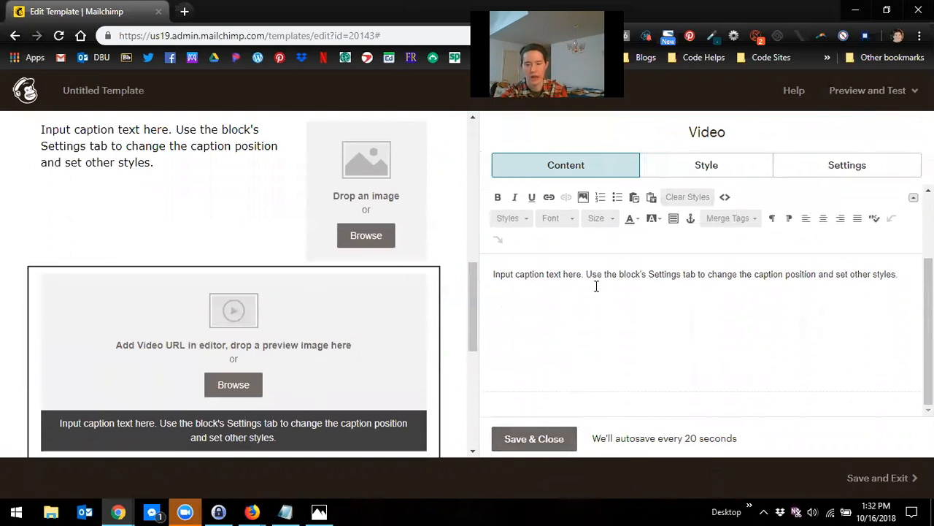
{"action": "scroll", "coordinate": [596, 287], "scroll_direction": "up", "scroll_amount": 3}
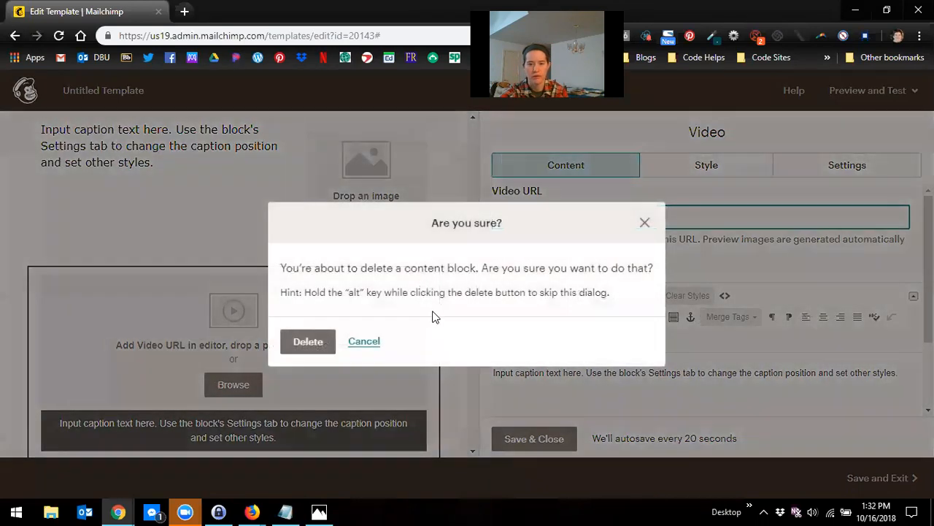
{"action": "left_click", "coordinate": [310, 343]}
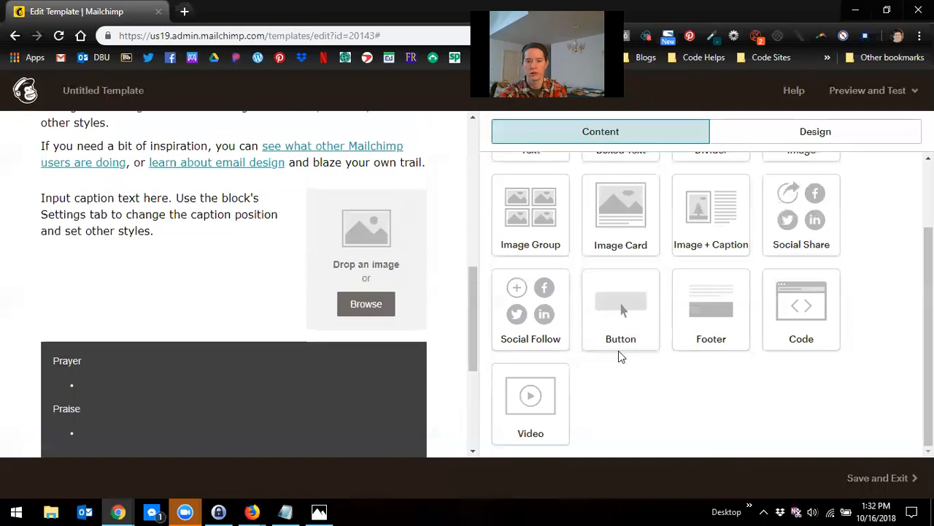
Step: Insert a Button block above the Prayer/Praise box and set its link type to File
{"action": "left_click_drag", "start_coordinate": [620, 313], "coordinate": [295, 359]}
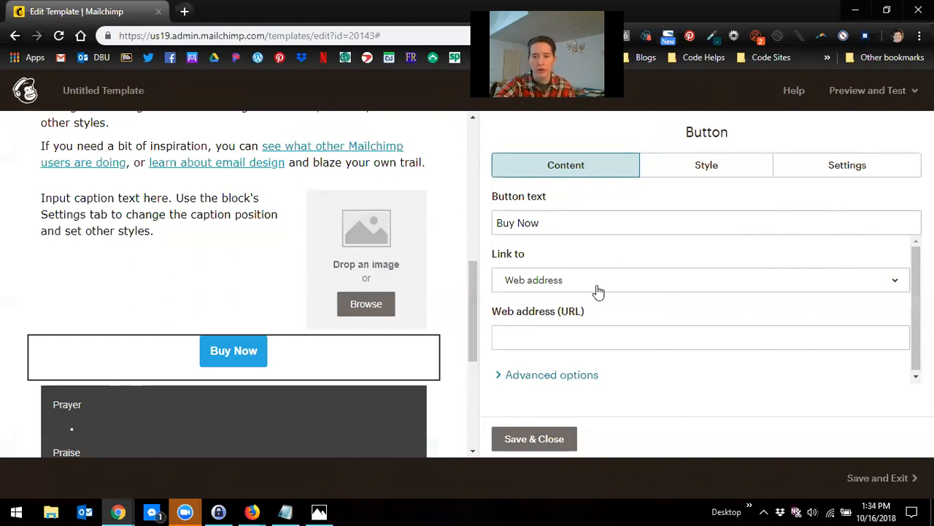
{"action": "left_click", "coordinate": [529, 289]}
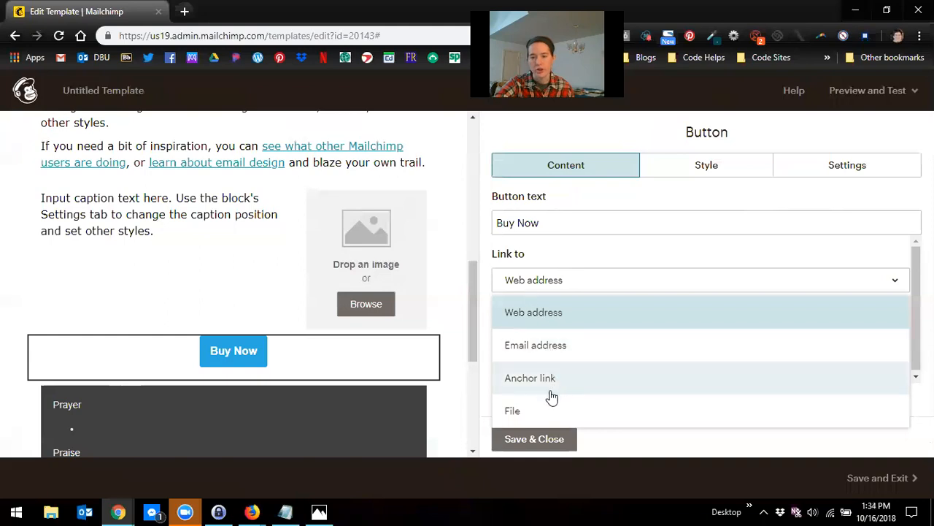
{"action": "left_click", "coordinate": [530, 412]}
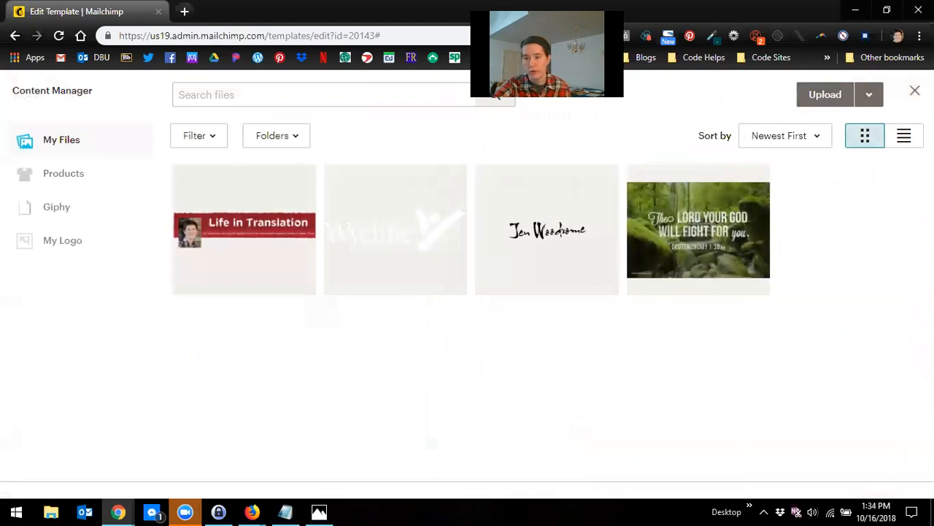
{"action": "left_click", "coordinate": [914, 90]}
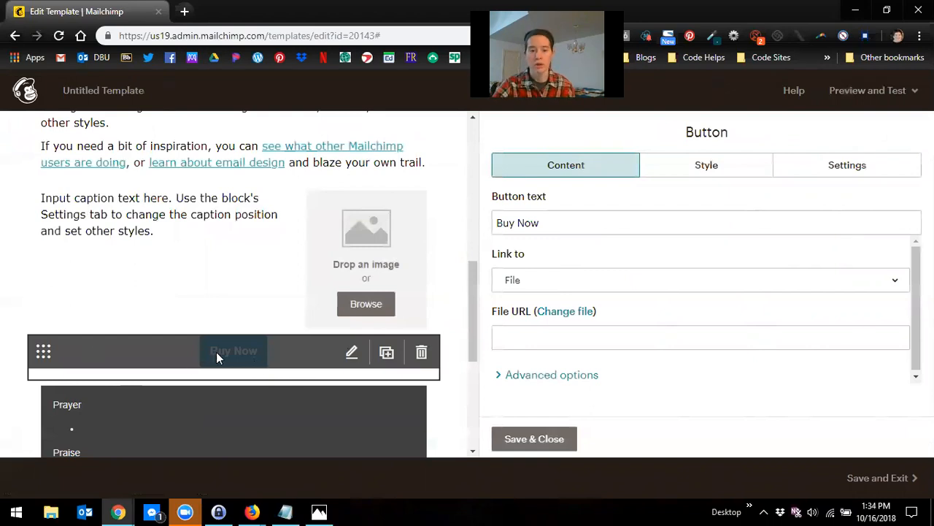
Step: Change the button text to "Partner with my Wycliffe Ministry!"
{"action": "left_click_drag", "start_coordinate": [539, 223], "coordinate": [390, 230]}
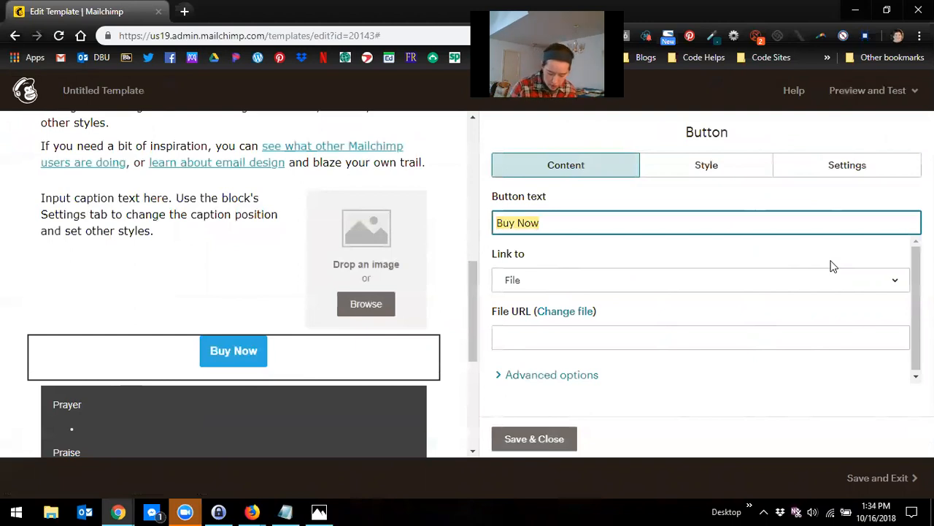
{"action": "type", "text": "Partner with my W"}
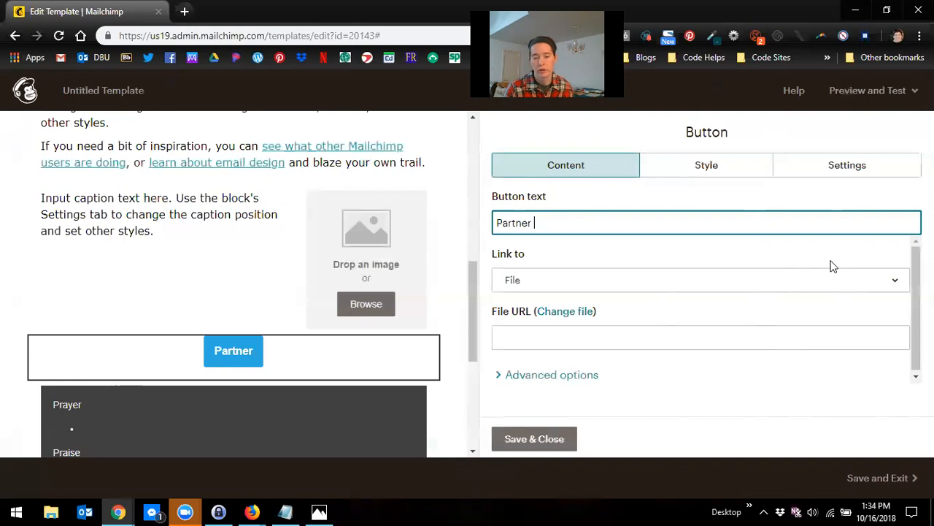
{"action": "type", "text": "ycliffe m"}
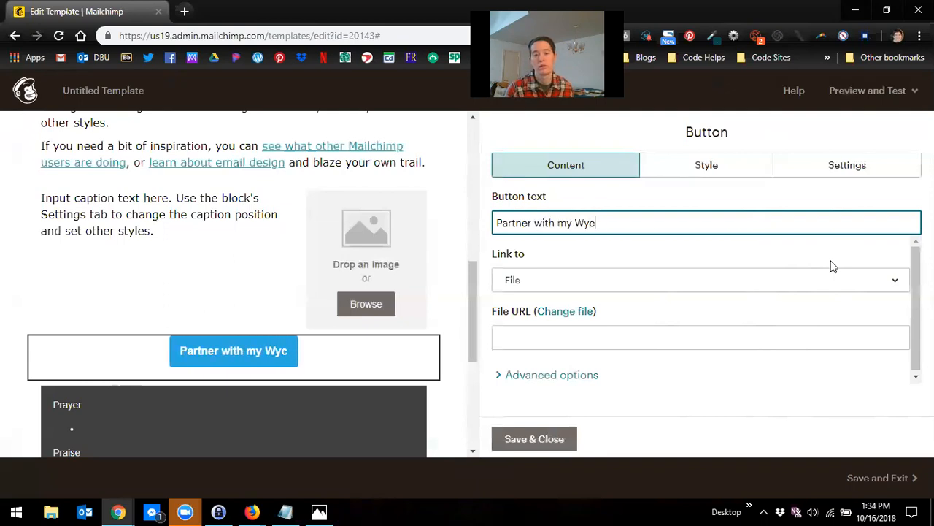
{"action": "key", "text": "BackSpace"}
{"action": "key", "text": "BackSpace"}
{"action": "type", "text": "Min"}
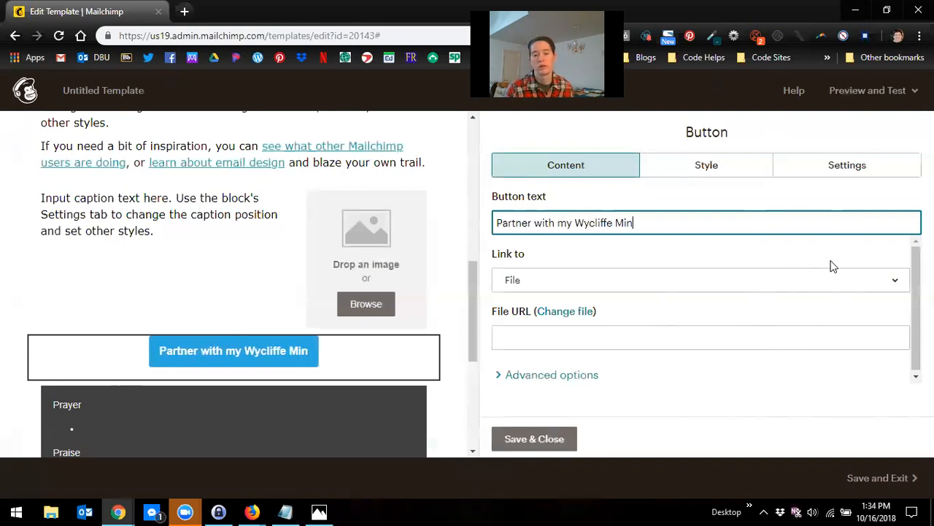
{"action": "type", "text": "istry!"}
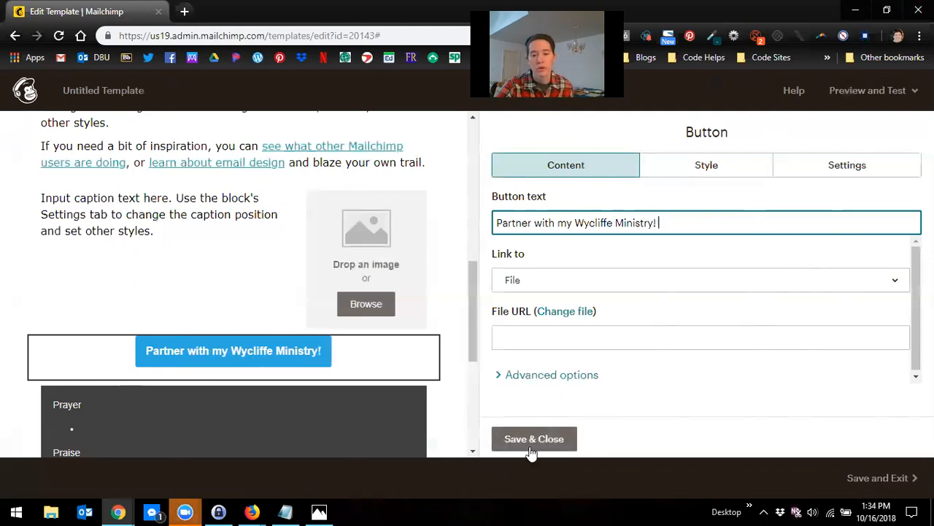
Step: Set the button's background colour to #039da6
{"action": "left_click", "coordinate": [720, 174]}
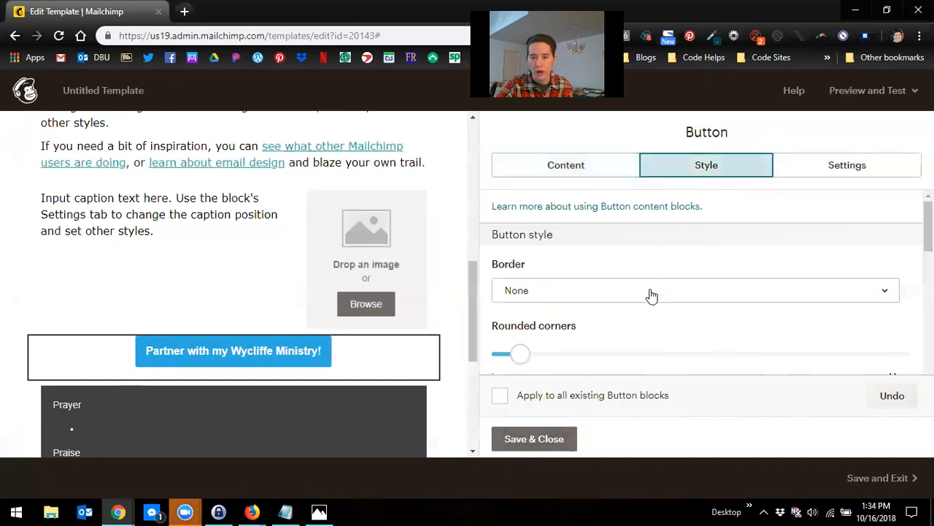
{"action": "scroll", "coordinate": [652, 307], "scroll_direction": "down", "scroll_amount": 1}
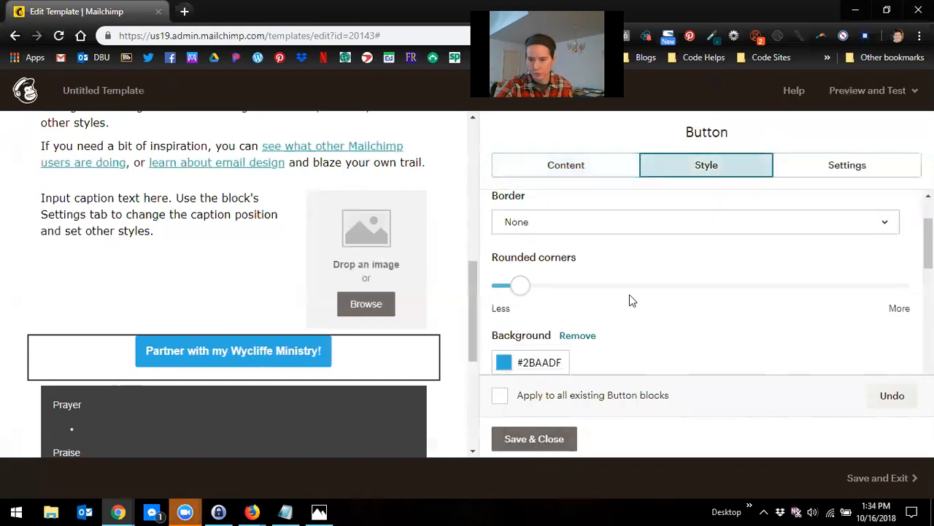
{"action": "scroll", "coordinate": [554, 319], "scroll_direction": "down", "scroll_amount": 1}
{"action": "left_click", "coordinate": [534, 297]}
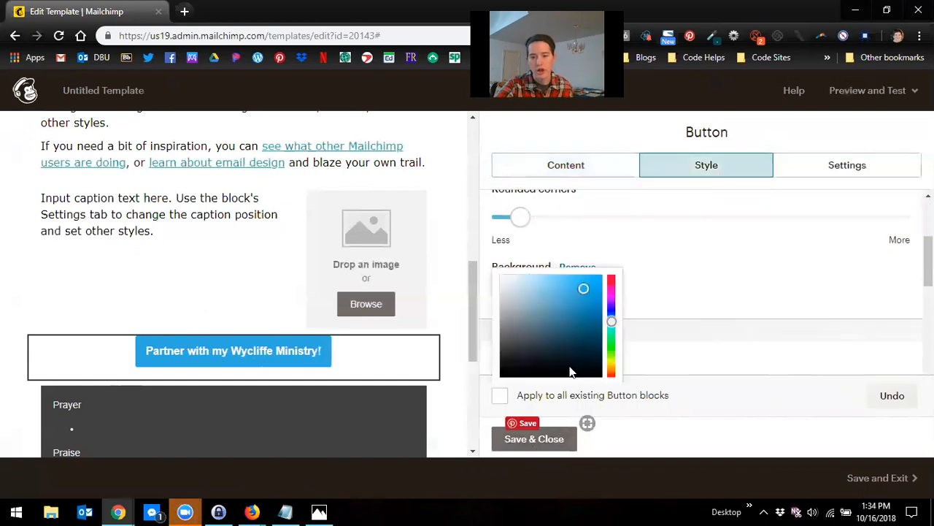
{"action": "left_click_drag", "start_coordinate": [609, 319], "coordinate": [609, 343]}
{"action": "left_click", "coordinate": [609, 350]}
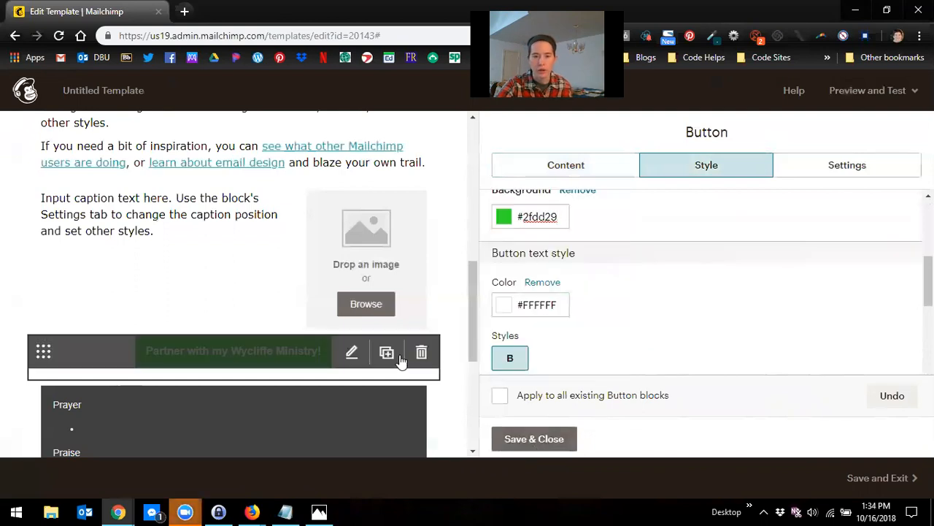
{"action": "left_click_drag", "start_coordinate": [558, 216], "coordinate": [523, 221]}
{"action": "left_click", "coordinate": [522, 222]}
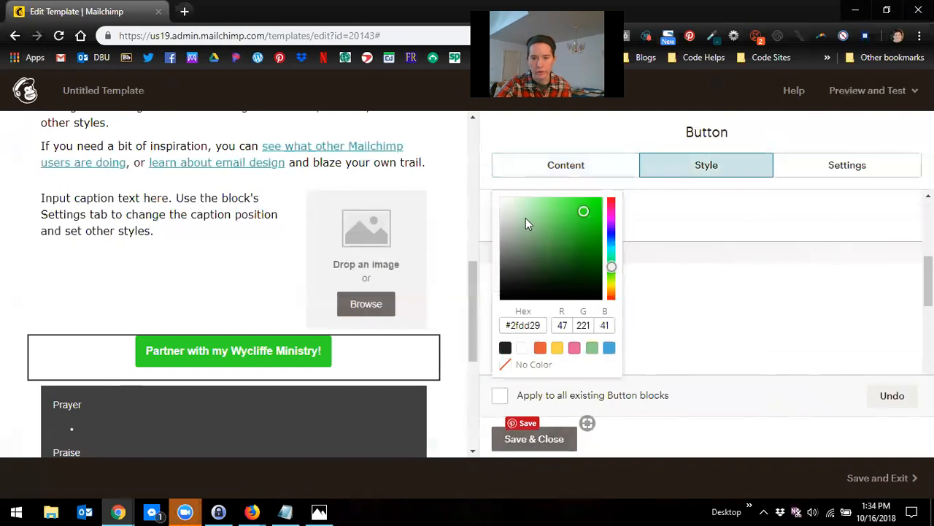
{"action": "left_click", "coordinate": [541, 330]}
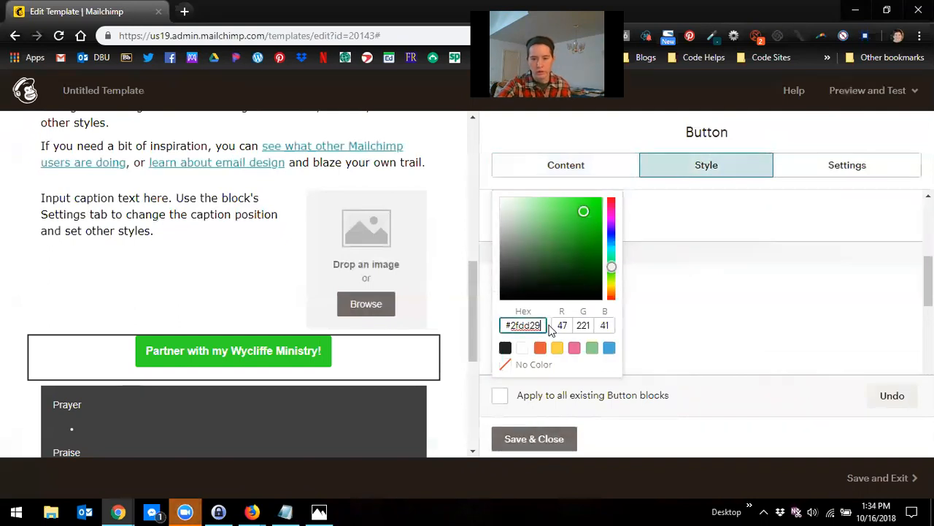
{"action": "key", "text": "BackSpace"}
{"action": "key", "text": "BackSpace"}
{"action": "key", "text": "BackSpace"}
{"action": "key", "text": "BackSpace"}
{"action": "key", "text": "BackSpace"}
{"action": "key", "text": "BackSpace"}
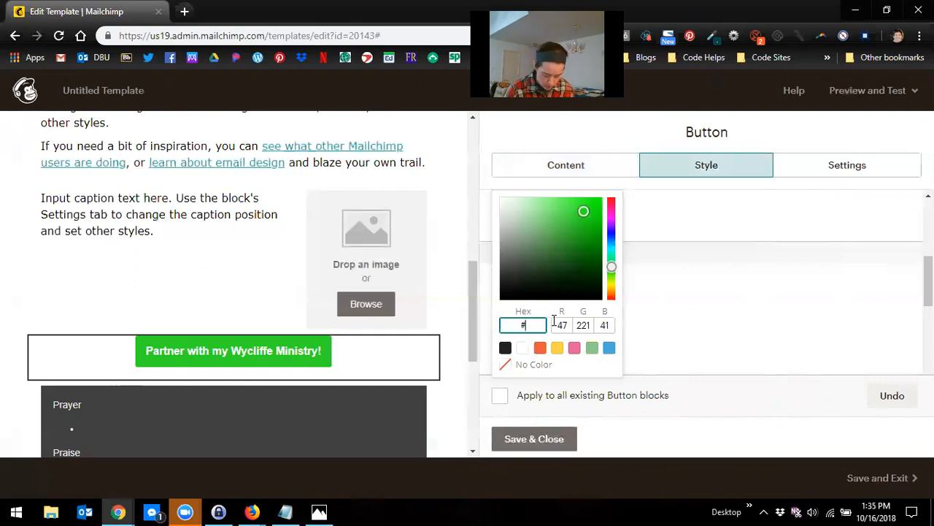
{"action": "type", "text": "039da6"}
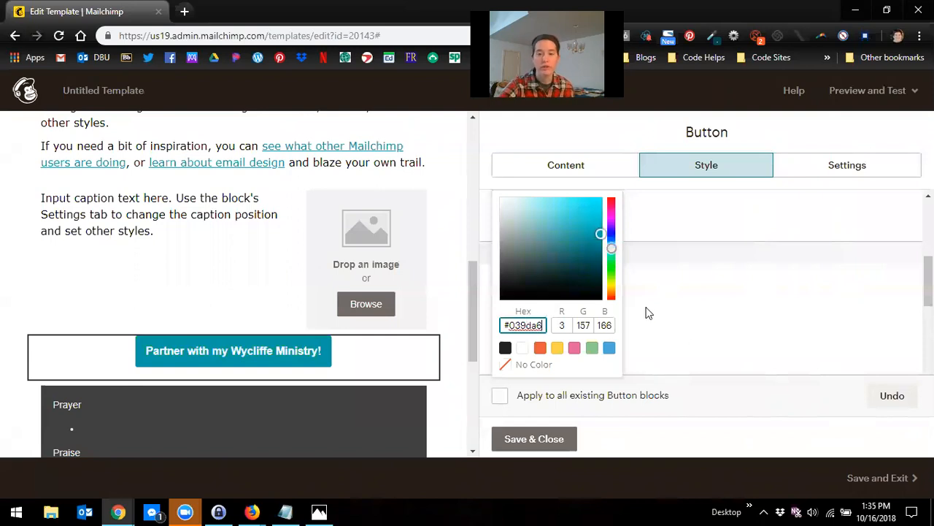
{"action": "left_click", "coordinate": [702, 330]}
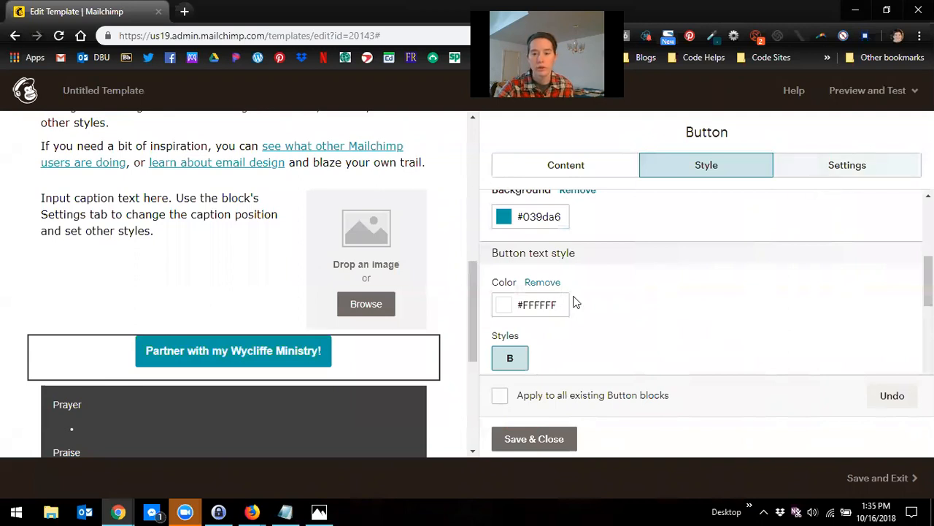
Step: Set the button text font to Verdana
{"action": "scroll", "coordinate": [584, 321], "scroll_direction": "down", "scroll_amount": 3}
{"action": "scroll", "coordinate": [587, 331], "scroll_direction": "down", "scroll_amount": 1}
{"action": "scroll", "coordinate": [589, 331], "scroll_direction": "up", "scroll_amount": 2}
{"action": "scroll", "coordinate": [569, 299], "scroll_direction": "down", "scroll_amount": 2}
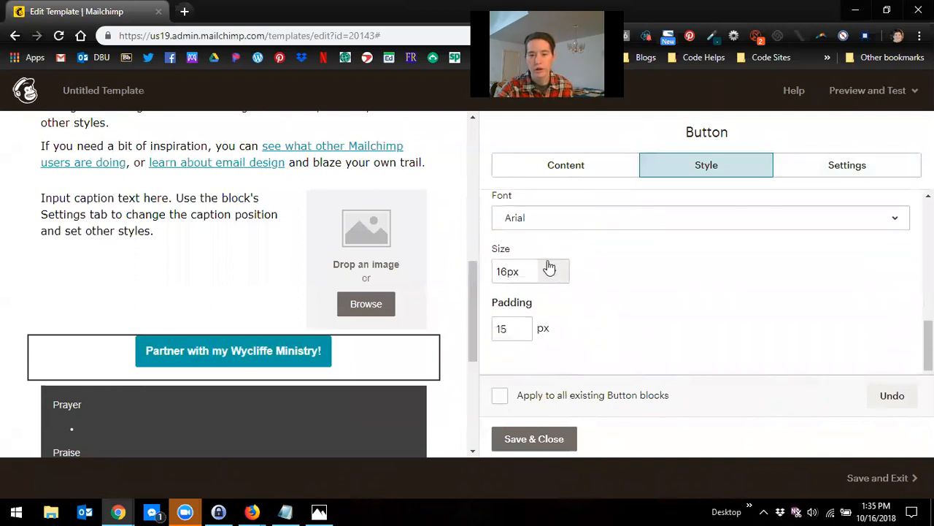
{"action": "left_click", "coordinate": [545, 228]}
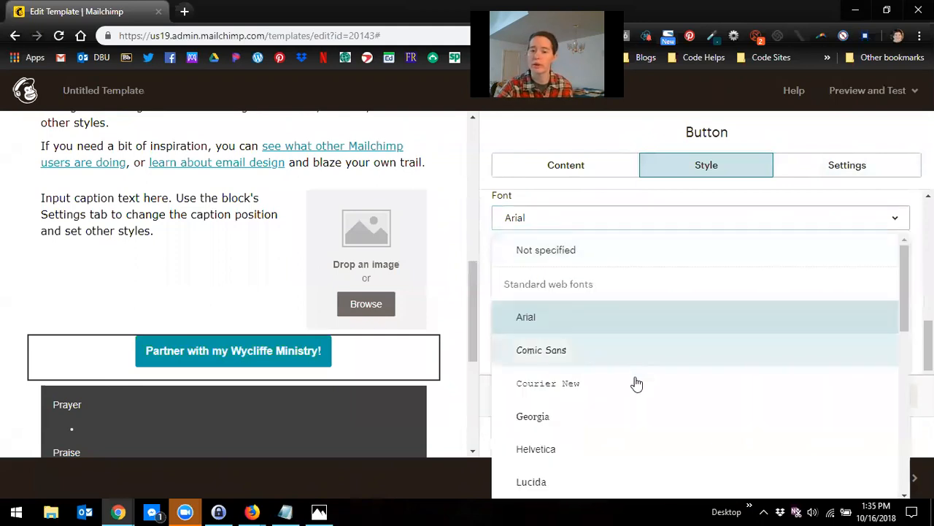
{"action": "scroll", "coordinate": [634, 409], "scroll_direction": "down", "scroll_amount": 3}
{"action": "left_click", "coordinate": [582, 474]}
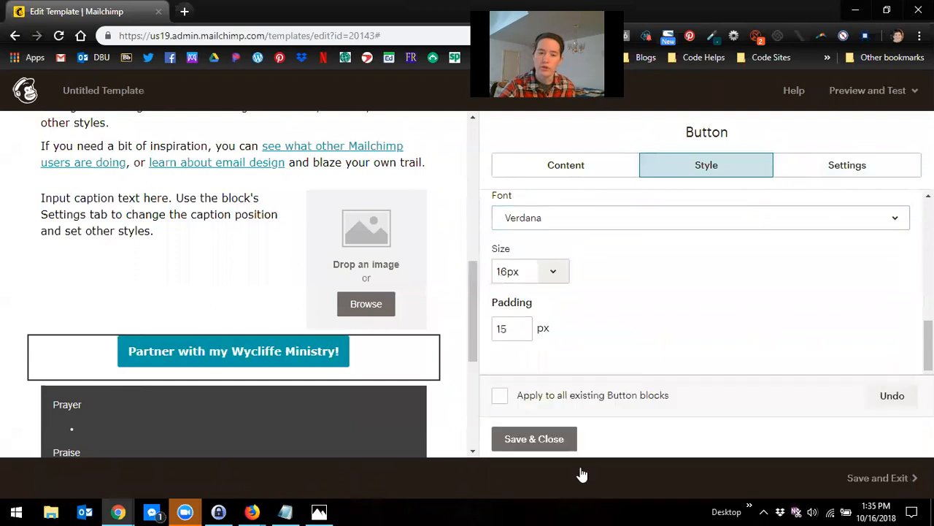
Step: Set the button's width to Full width
{"action": "scroll", "coordinate": [686, 332], "scroll_direction": "up", "scroll_amount": 5}
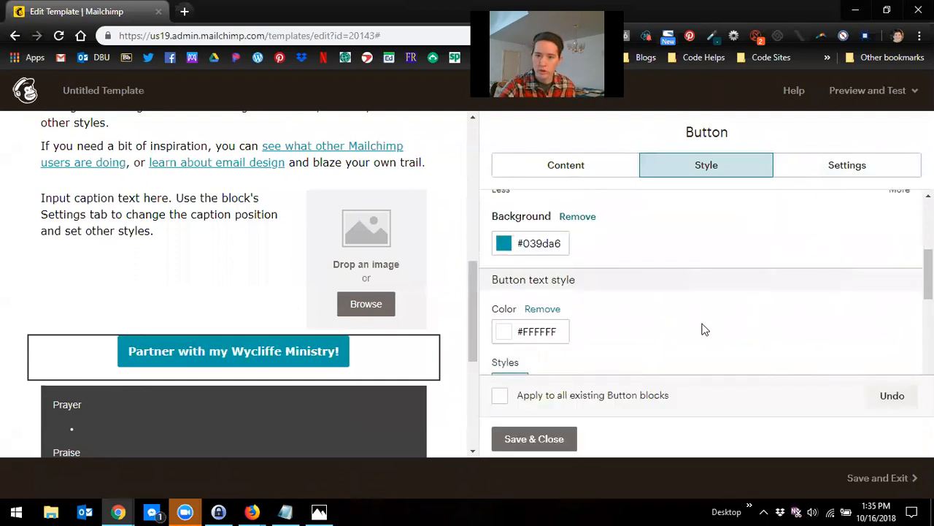
{"action": "scroll", "coordinate": [705, 330], "scroll_direction": "up", "scroll_amount": 3}
{"action": "left_click", "coordinate": [845, 173]}
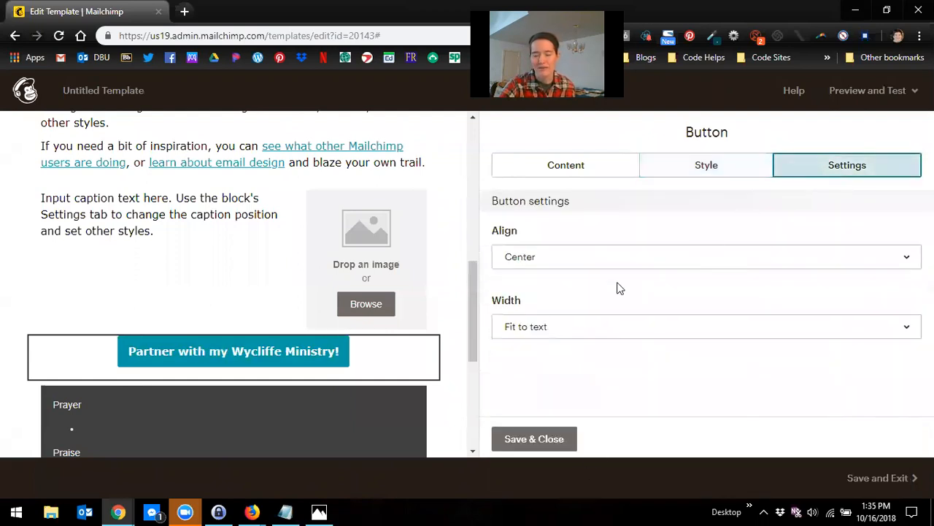
{"action": "left_click", "coordinate": [590, 328]}
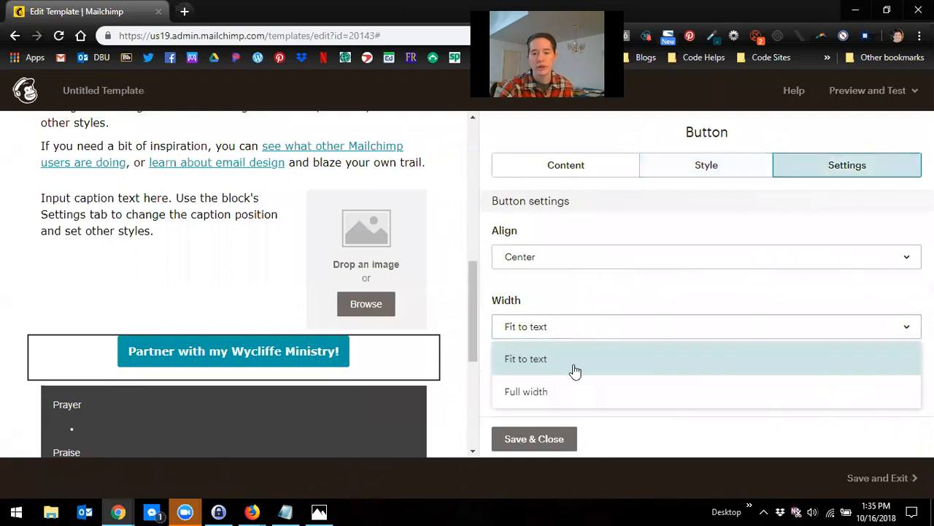
{"action": "left_click", "coordinate": [562, 392]}
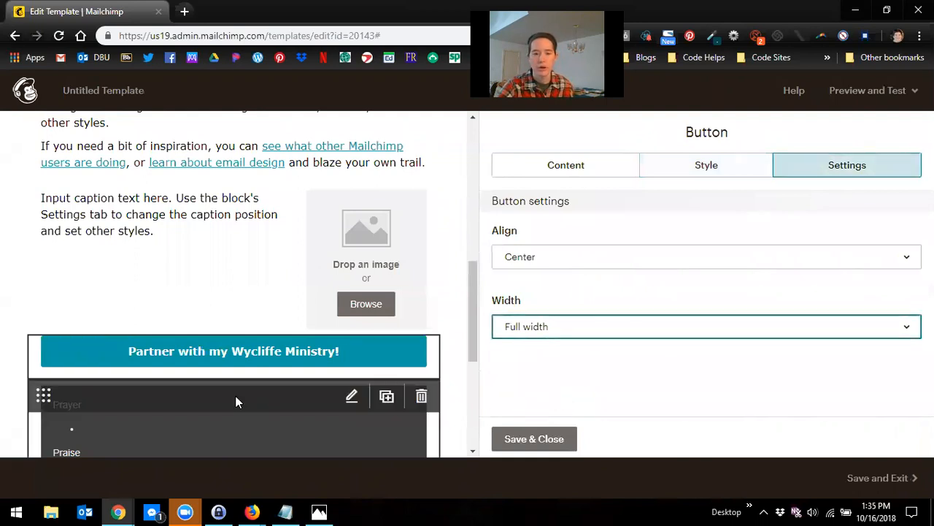
{"action": "left_click", "coordinate": [653, 334]}
{"action": "left_click", "coordinate": [637, 369]}
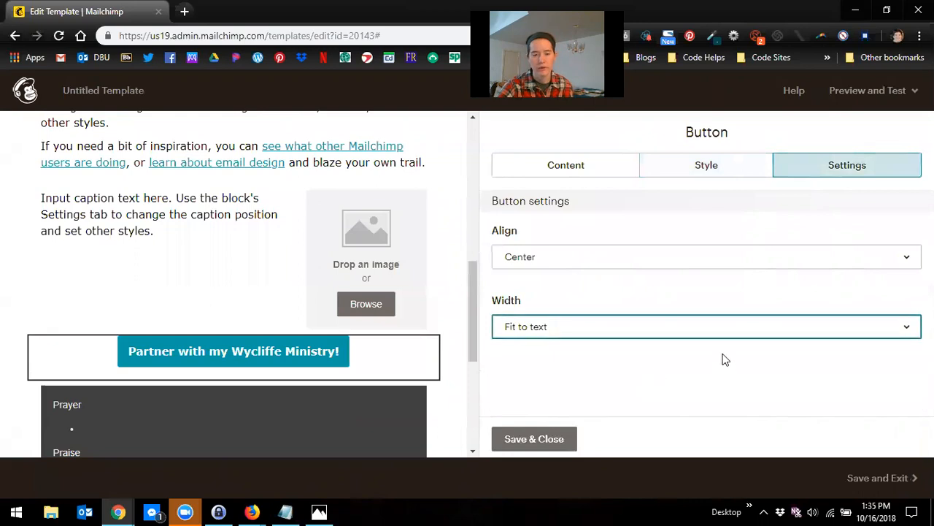
{"action": "left_click", "coordinate": [713, 332]}
{"action": "left_click", "coordinate": [718, 393]}
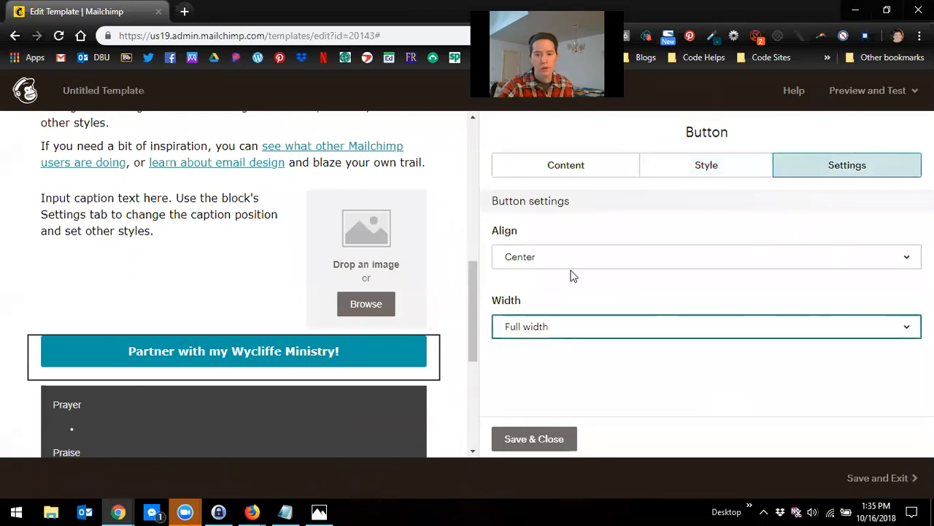
Step: Save and close the button block
{"action": "left_click", "coordinate": [532, 441]}
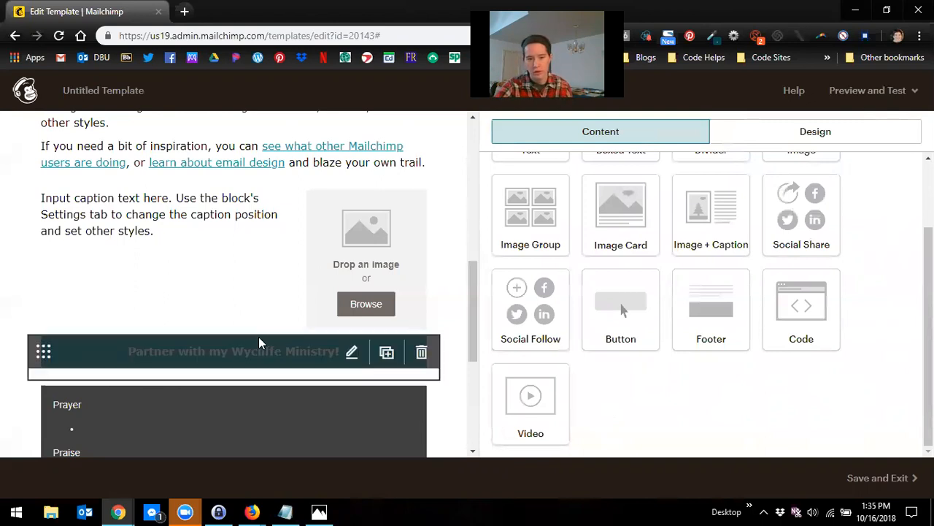
{"action": "scroll", "coordinate": [260, 341], "scroll_direction": "down", "scroll_amount": 3}
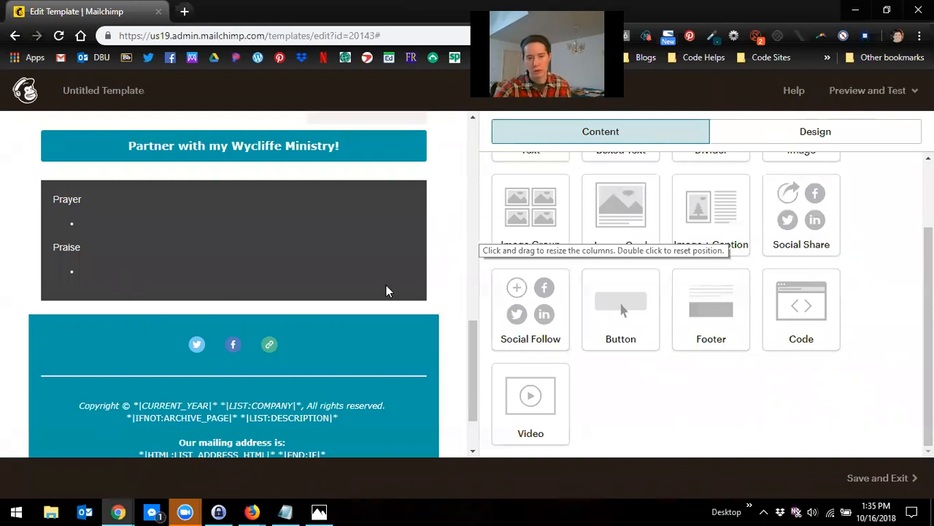
Step: Review the email layout from the image group block down through the footer
{"action": "scroll", "coordinate": [285, 338], "scroll_direction": "up", "scroll_amount": 2}
{"action": "scroll", "coordinate": [285, 313], "scroll_direction": "up", "scroll_amount": 1}
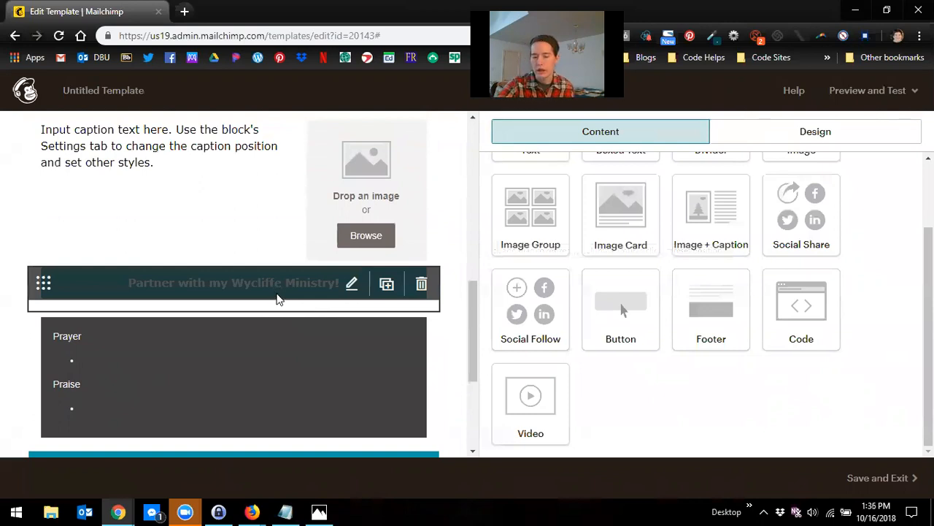
{"action": "scroll", "coordinate": [325, 381], "scroll_direction": "down", "scroll_amount": 1}
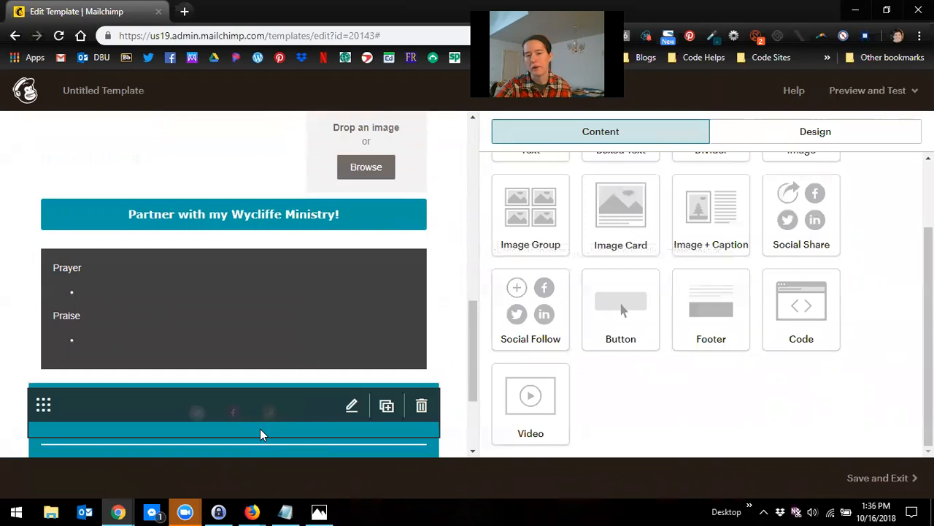
{"action": "scroll", "coordinate": [259, 429], "scroll_direction": "up", "scroll_amount": 4}
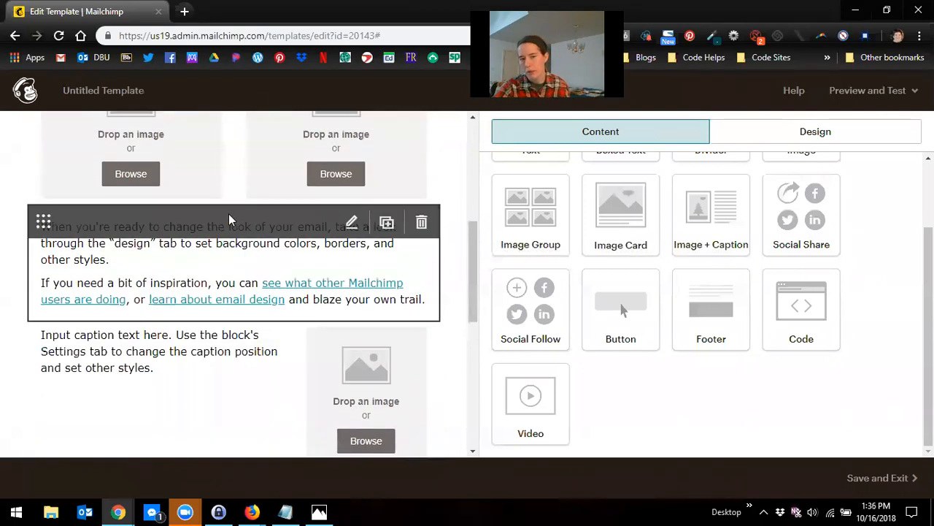
{"action": "scroll", "coordinate": [230, 219], "scroll_direction": "up", "scroll_amount": 3}
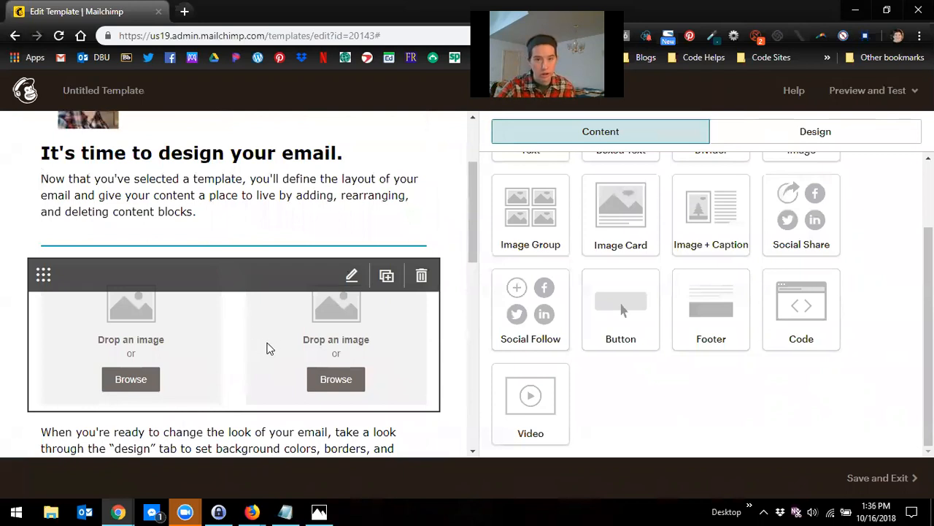
{"action": "scroll", "coordinate": [270, 349], "scroll_direction": "down", "scroll_amount": 6}
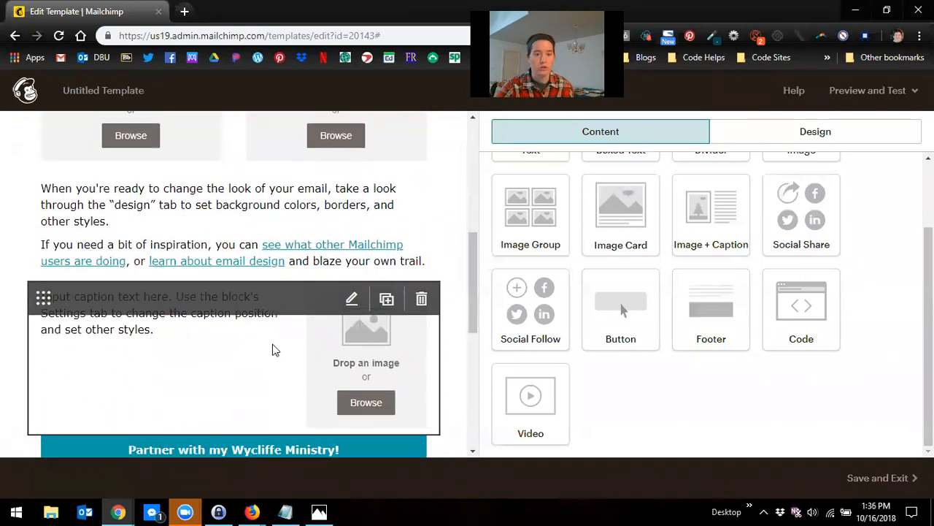
{"action": "scroll", "coordinate": [270, 347], "scroll_direction": "down", "scroll_amount": 1}
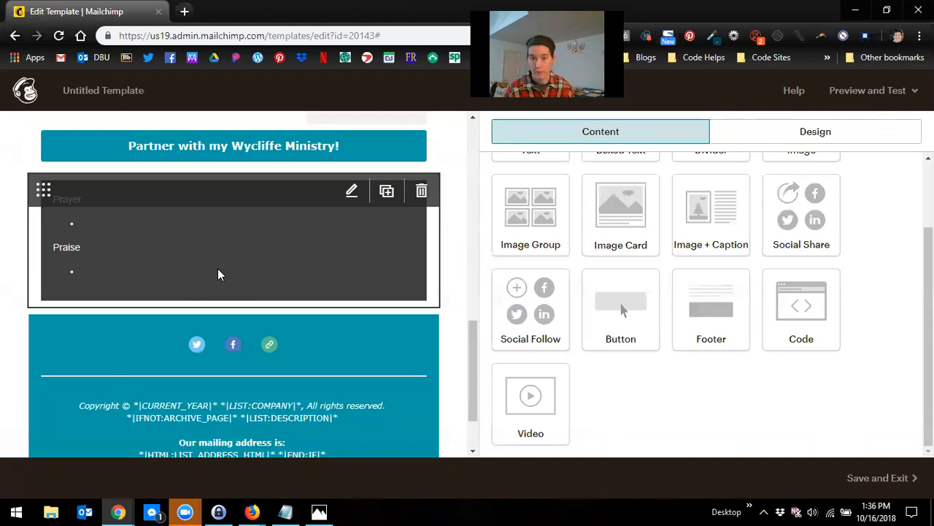
{"action": "scroll", "coordinate": [217, 275], "scroll_direction": "up", "scroll_amount": 4}
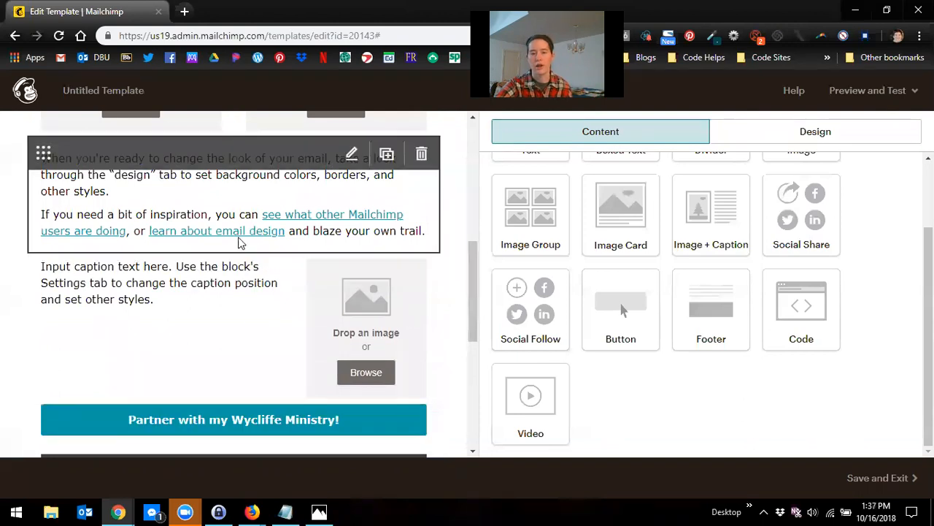
{"action": "scroll", "coordinate": [237, 245], "scroll_direction": "up", "scroll_amount": 1}
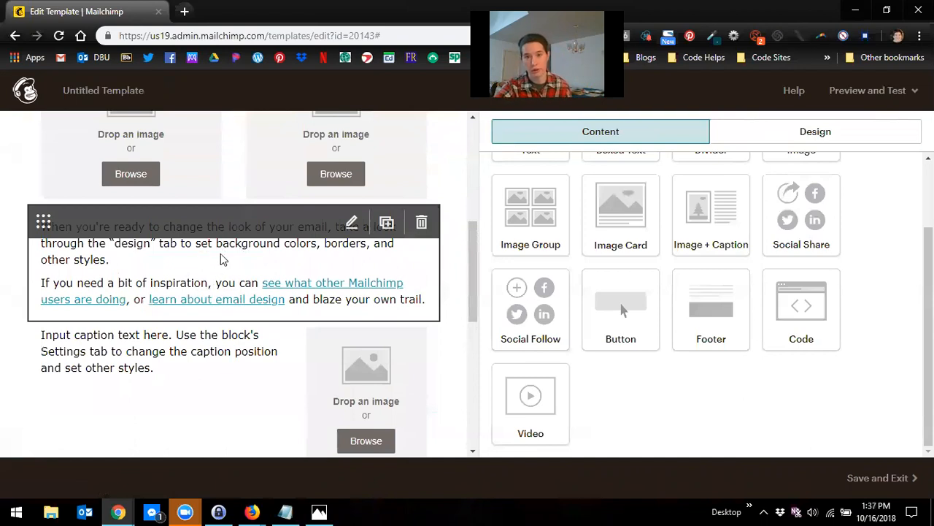
{"action": "scroll", "coordinate": [219, 274], "scroll_direction": "down", "scroll_amount": 1}
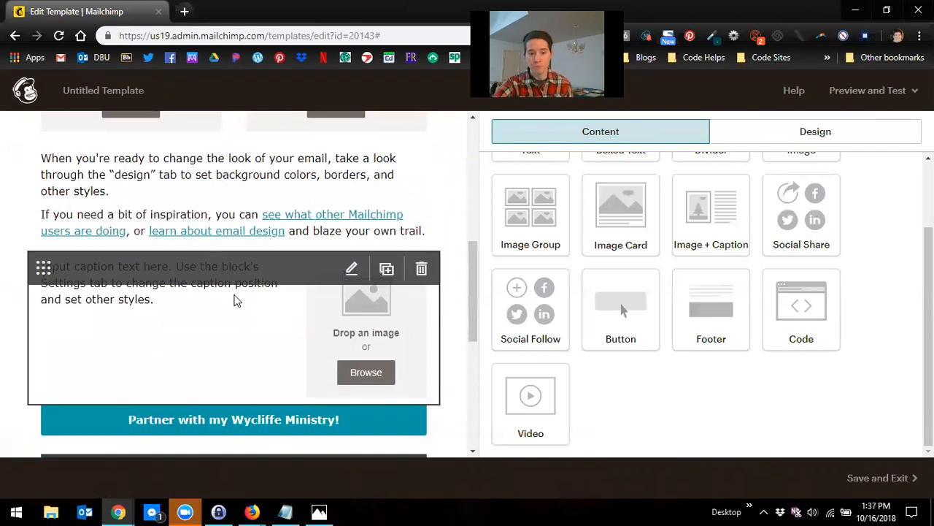
{"action": "scroll", "coordinate": [237, 302], "scroll_direction": "down", "scroll_amount": 2}
{"action": "scroll", "coordinate": [246, 312], "scroll_direction": "down", "scroll_amount": 3}
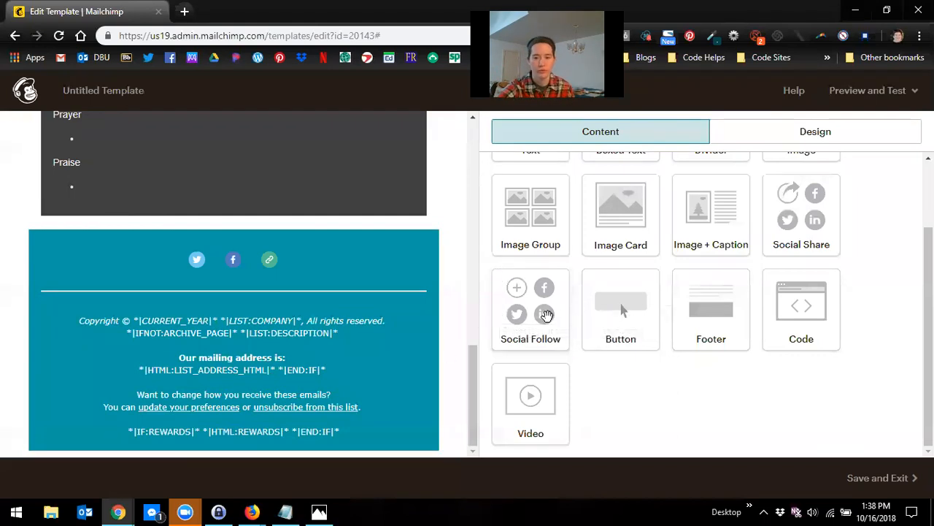
Step: Move the social follow icons out of the footer to sit just below the Prayer and Praise boxed text
{"action": "mouse_move", "coordinate": [317, 255]}
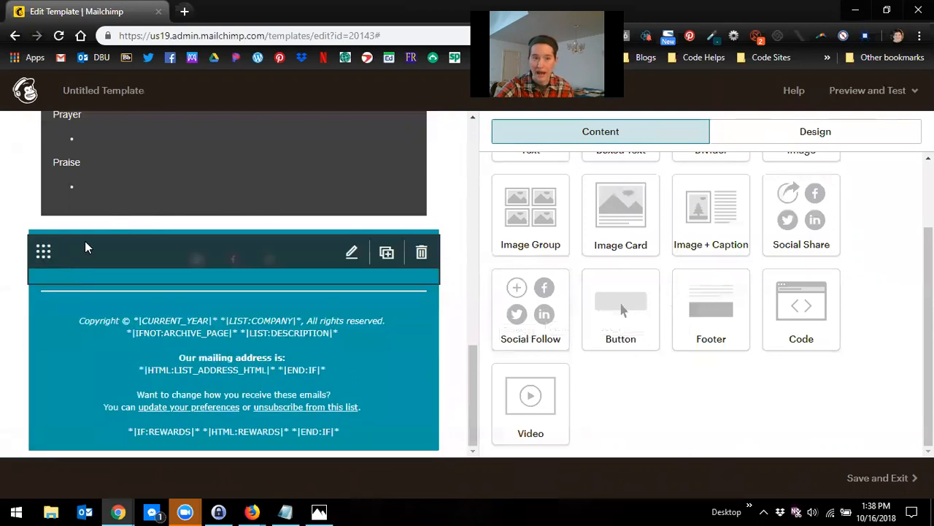
{"action": "scroll", "coordinate": [99, 195], "scroll_direction": "up", "scroll_amount": 1}
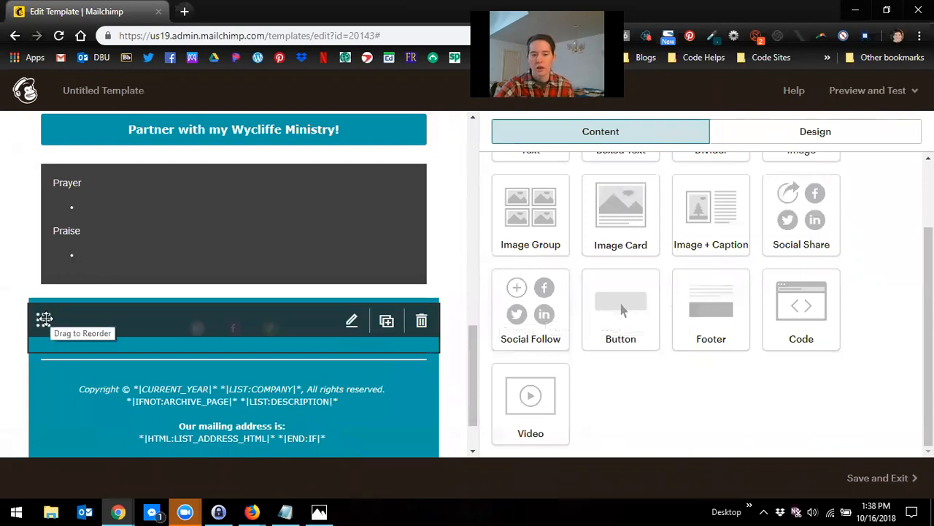
{"action": "left_click_drag", "start_coordinate": [44, 318], "coordinate": [52, 279]}
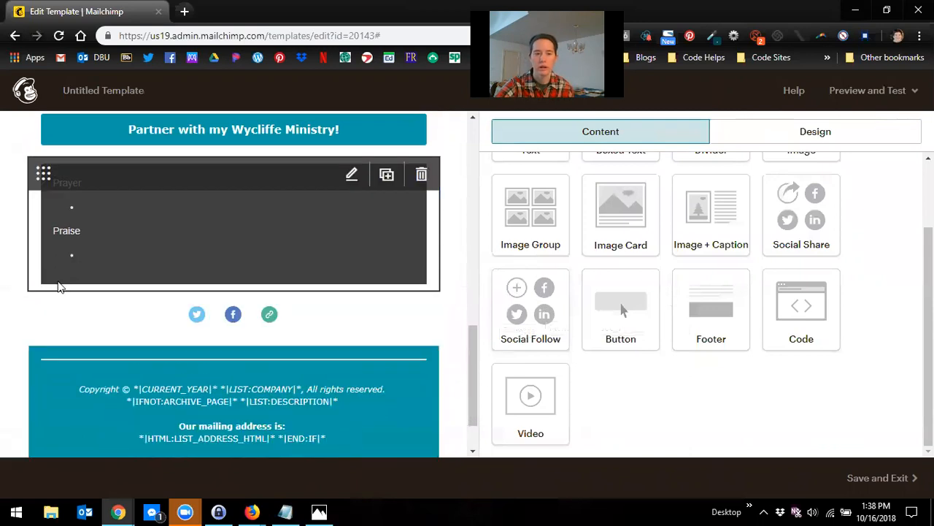
Step: Open the social follow block and set the Twitter link text to "Follow me on Twitter"
{"action": "scroll", "coordinate": [333, 228], "scroll_direction": "down", "scroll_amount": 1}
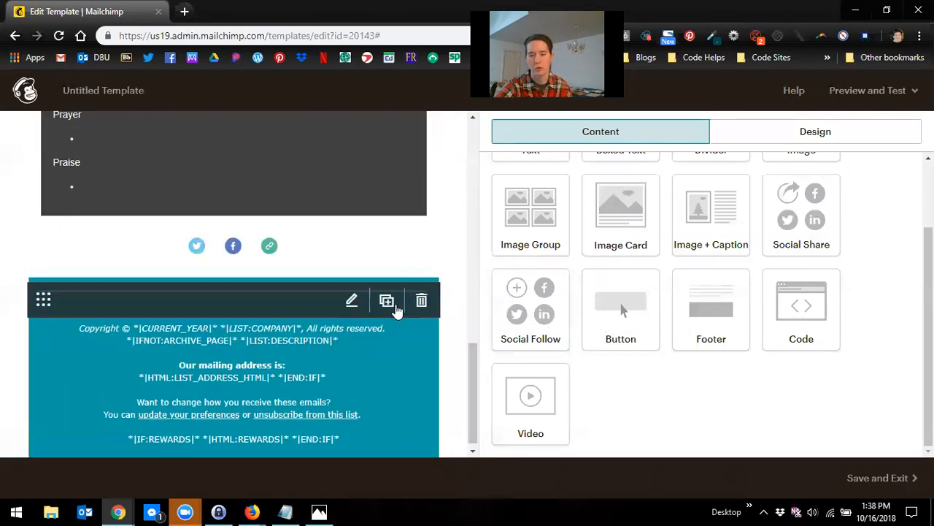
{"action": "left_click", "coordinate": [317, 238]}
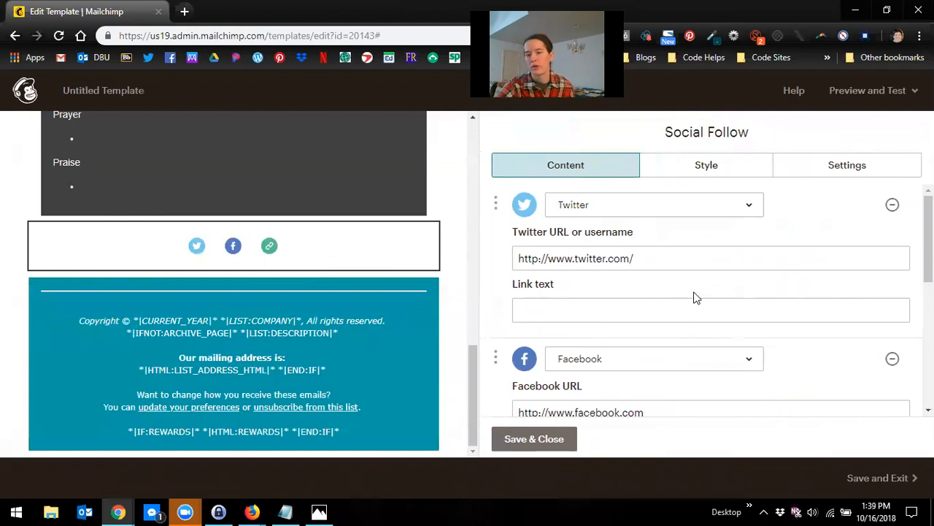
{"action": "scroll", "coordinate": [690, 300], "scroll_direction": "down", "scroll_amount": 3}
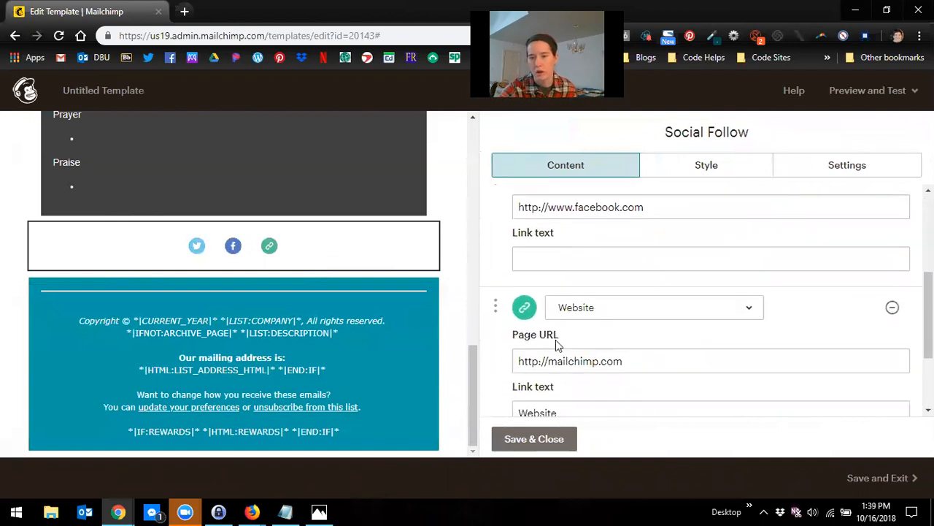
{"action": "scroll", "coordinate": [637, 324], "scroll_direction": "up", "scroll_amount": 3}
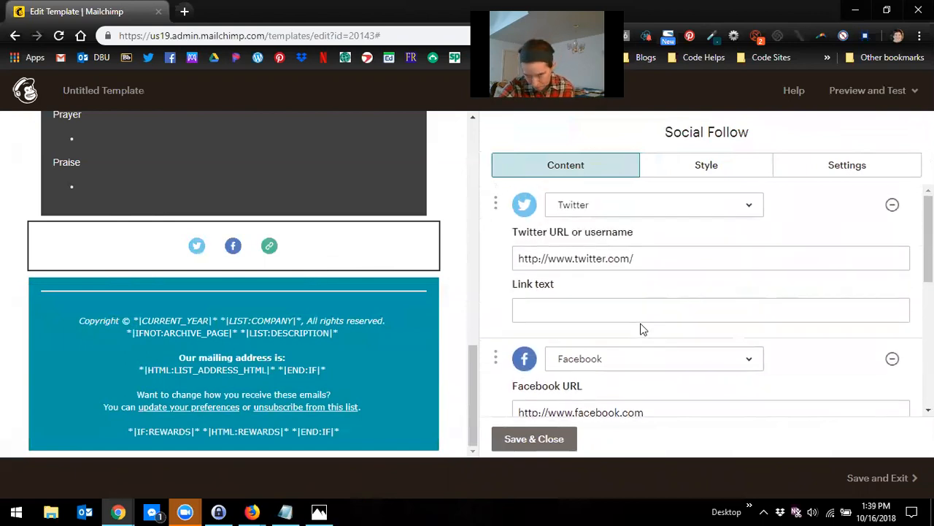
{"action": "left_click", "coordinate": [597, 313]}
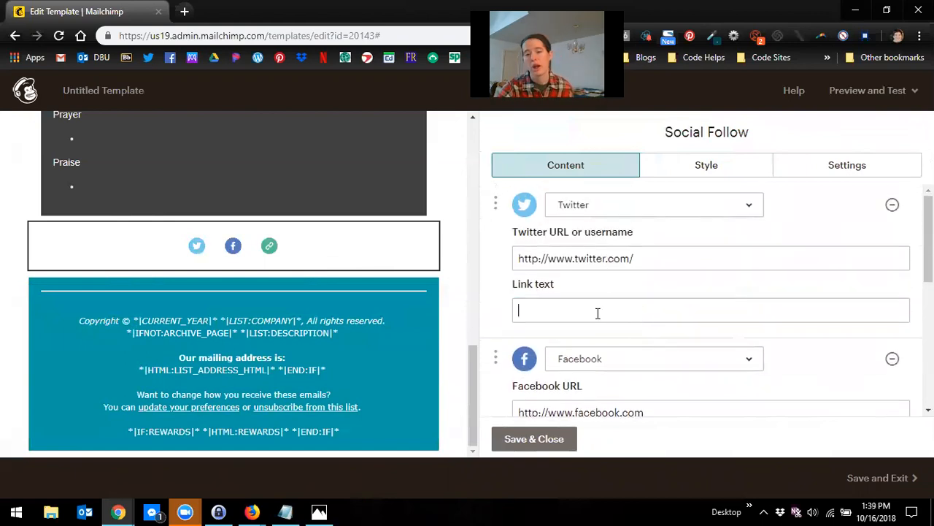
{"action": "triple_click", "coordinate": [613, 257]}
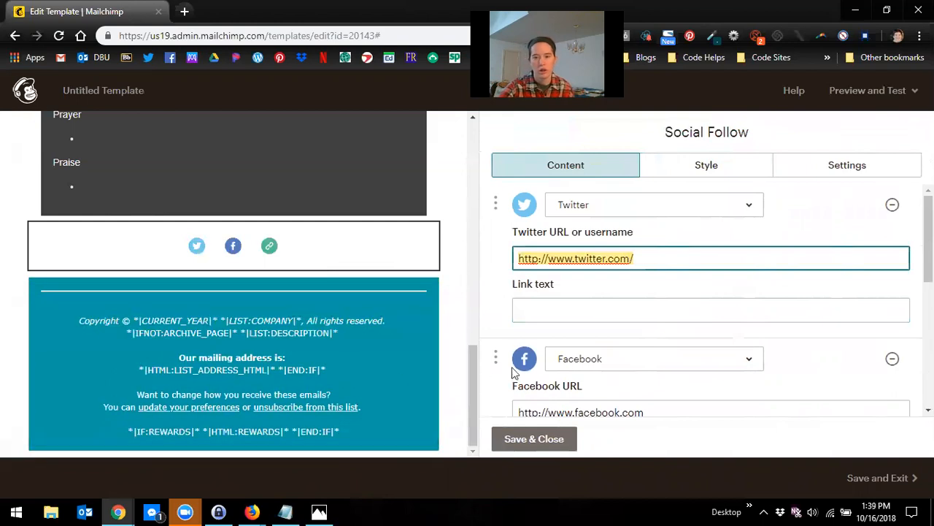
{"action": "left_click", "coordinate": [542, 314]}
{"action": "type", "text": "Follow me on Twitter"}
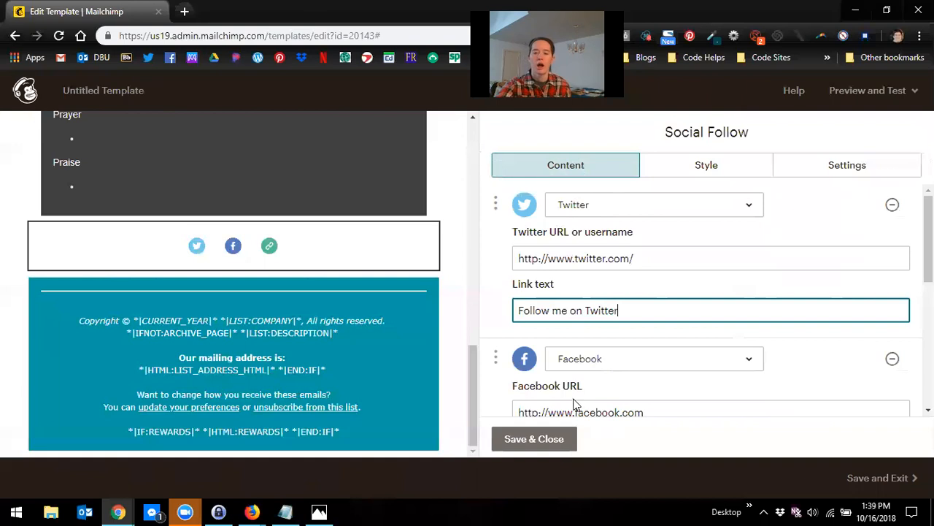
Step: Enter the owner's first name followed by "Facebook" as the Facebook link text
{"action": "scroll", "coordinate": [563, 411], "scroll_direction": "down", "scroll_amount": 2}
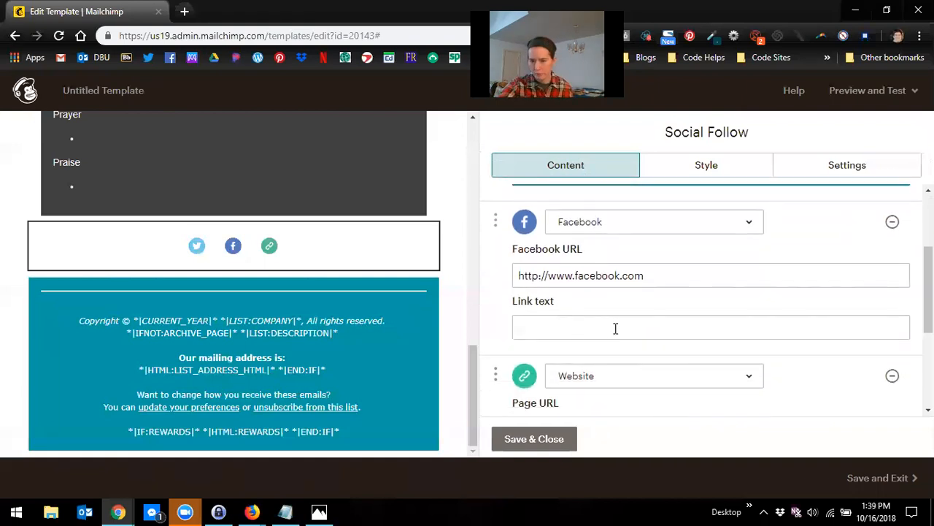
{"action": "left_click_drag", "start_coordinate": [655, 280], "coordinate": [515, 276]}
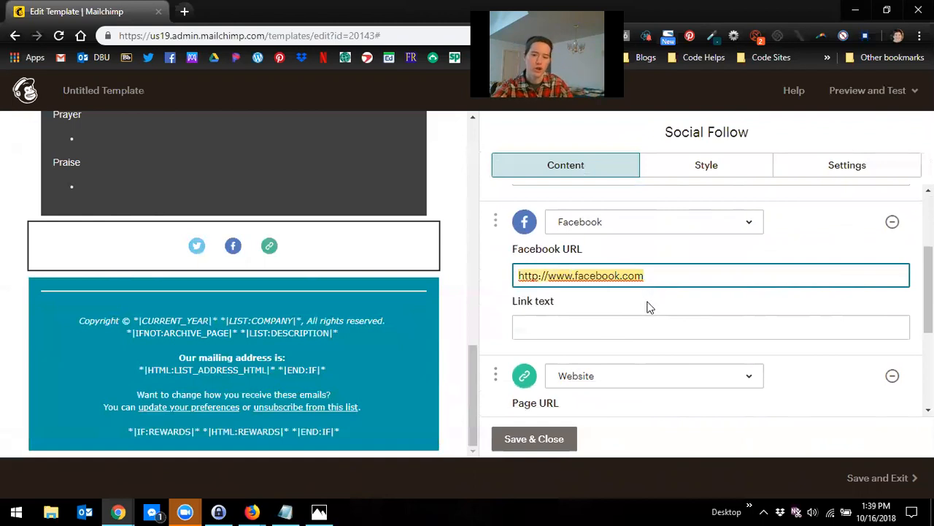
{"action": "left_click", "coordinate": [640, 334]}
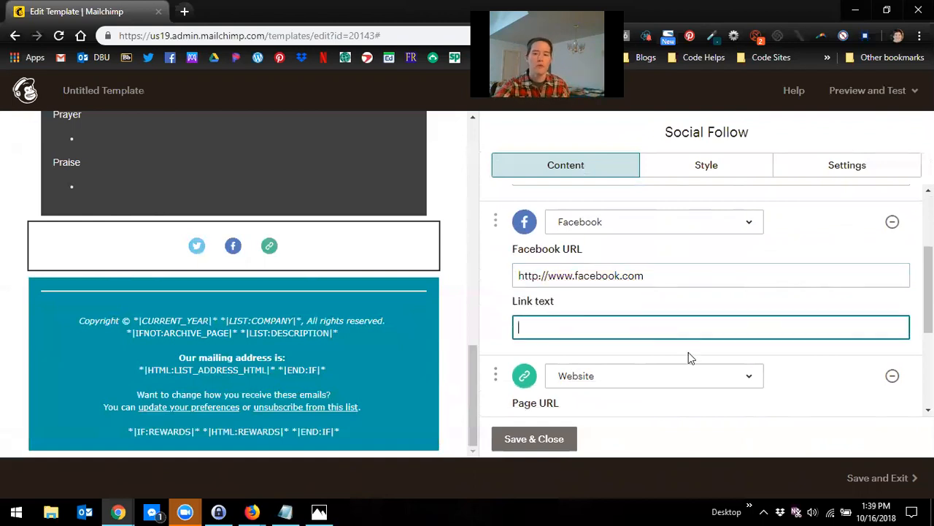
{"action": "scroll", "coordinate": [701, 362], "scroll_direction": "up", "scroll_amount": 2}
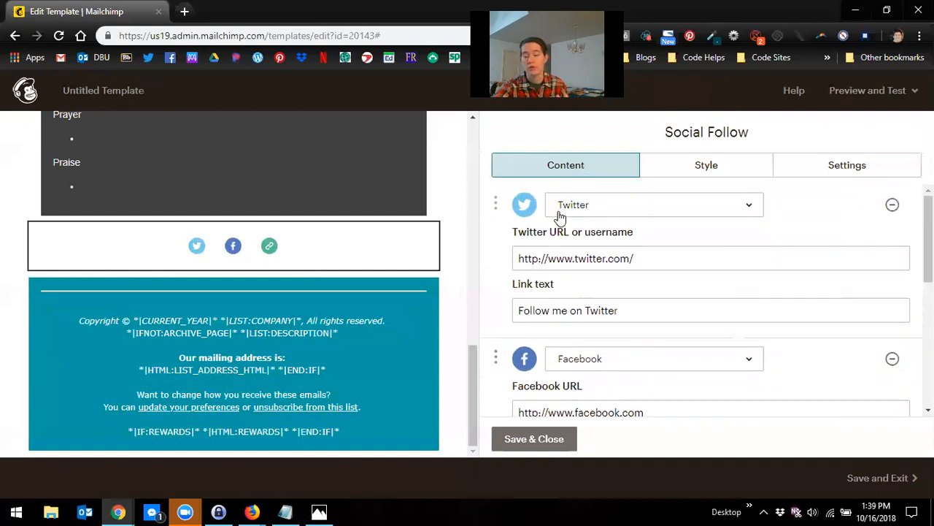
{"action": "scroll", "coordinate": [548, 308], "scroll_direction": "down", "scroll_amount": 2}
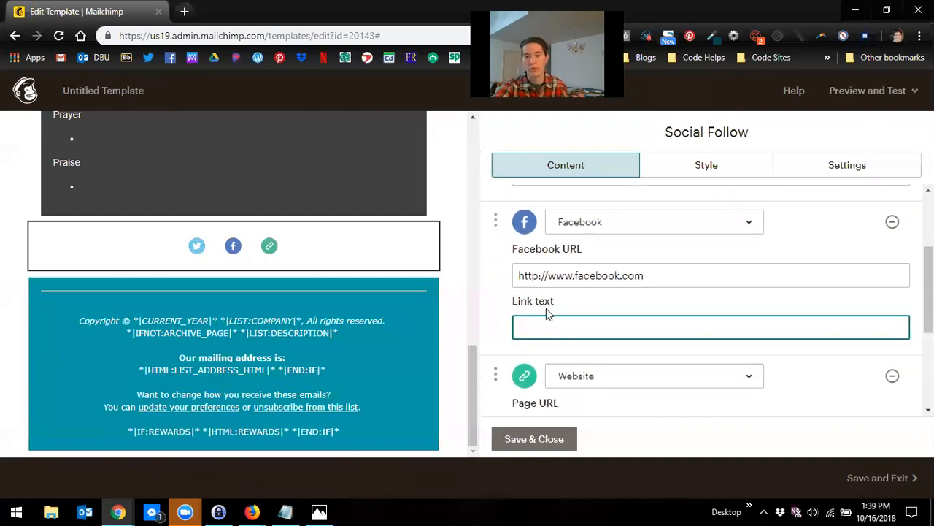
{"action": "scroll", "coordinate": [715, 364], "scroll_direction": "down", "scroll_amount": 3}
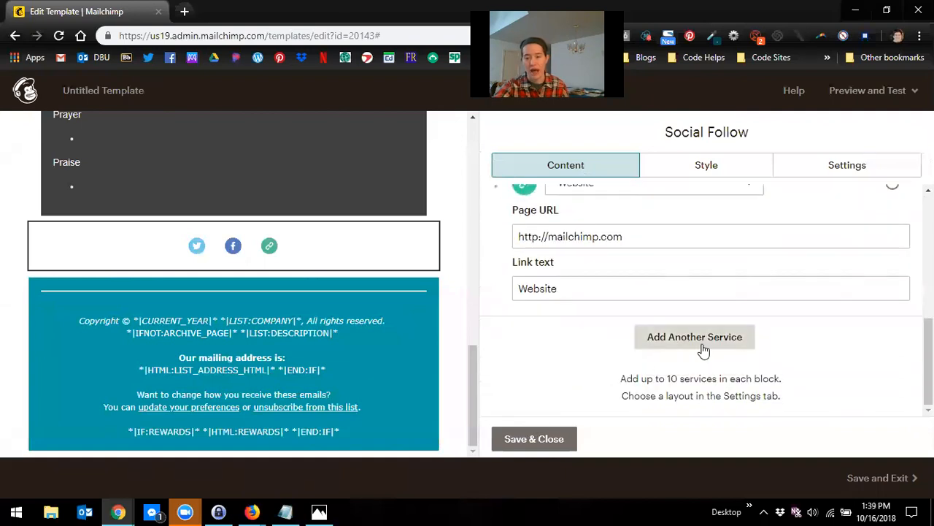
{"action": "left_click", "coordinate": [705, 343]}
{"action": "scroll", "coordinate": [616, 319], "scroll_direction": "up", "scroll_amount": 1}
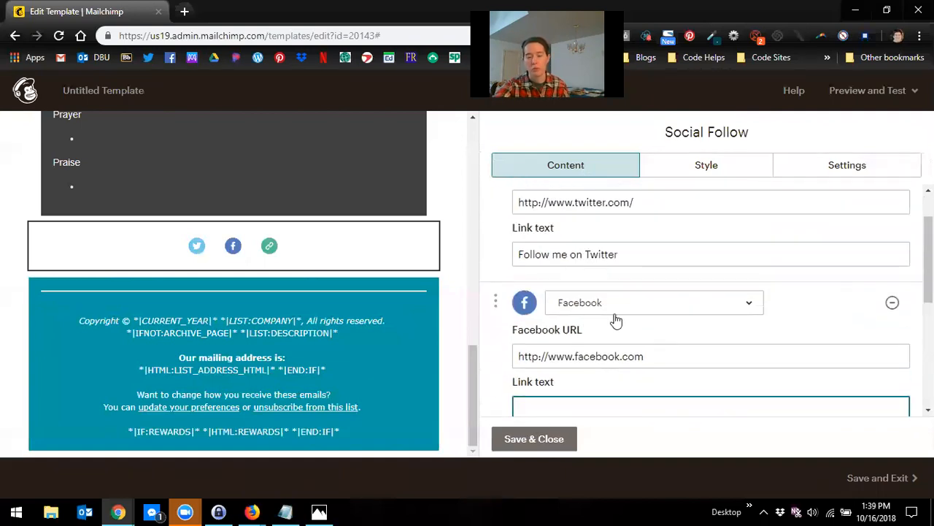
{"action": "scroll", "coordinate": [579, 328], "scroll_direction": "up", "scroll_amount": 2}
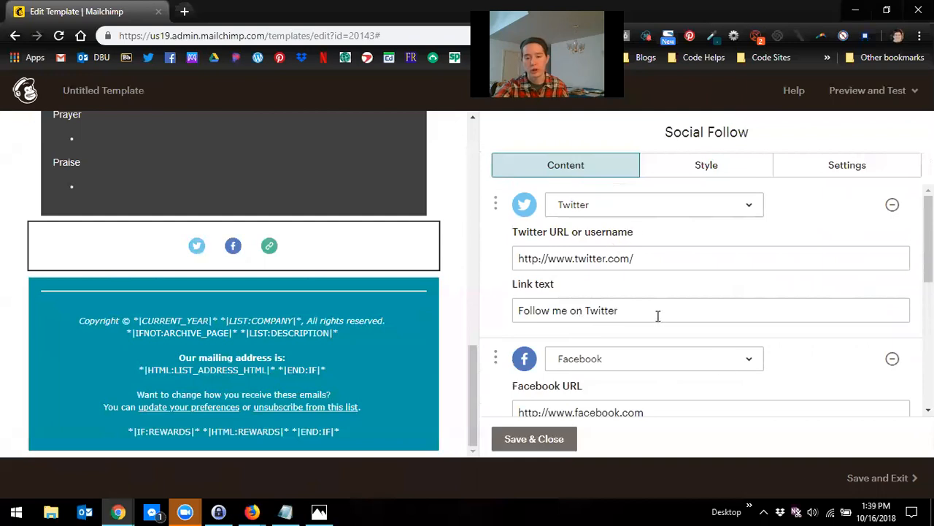
{"action": "scroll", "coordinate": [738, 379], "scroll_direction": "down", "scroll_amount": 1}
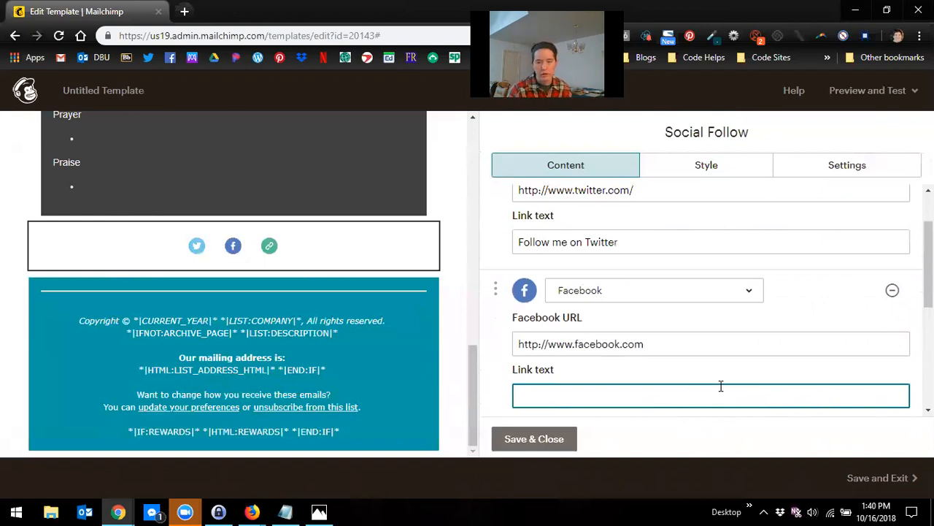
{"action": "type", "text": "Beth's Fa"}
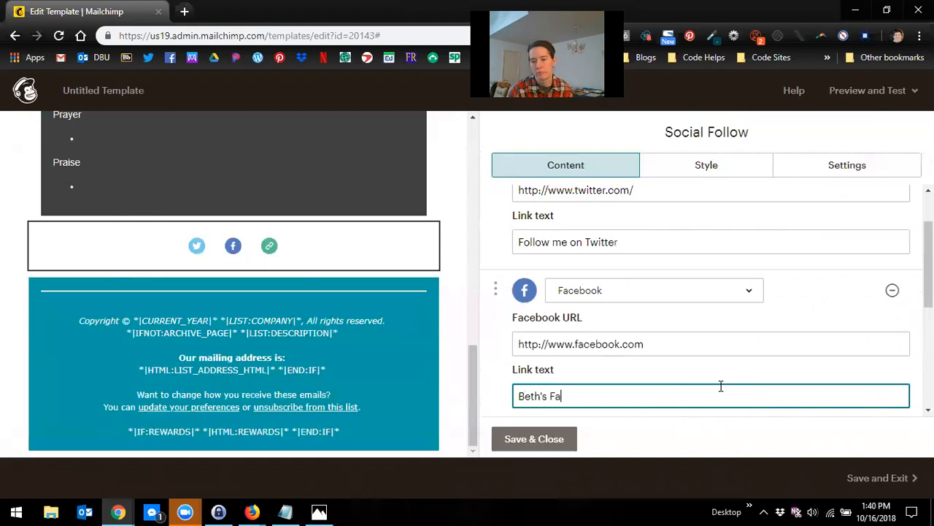
{"action": "type", "text": "cebook"}
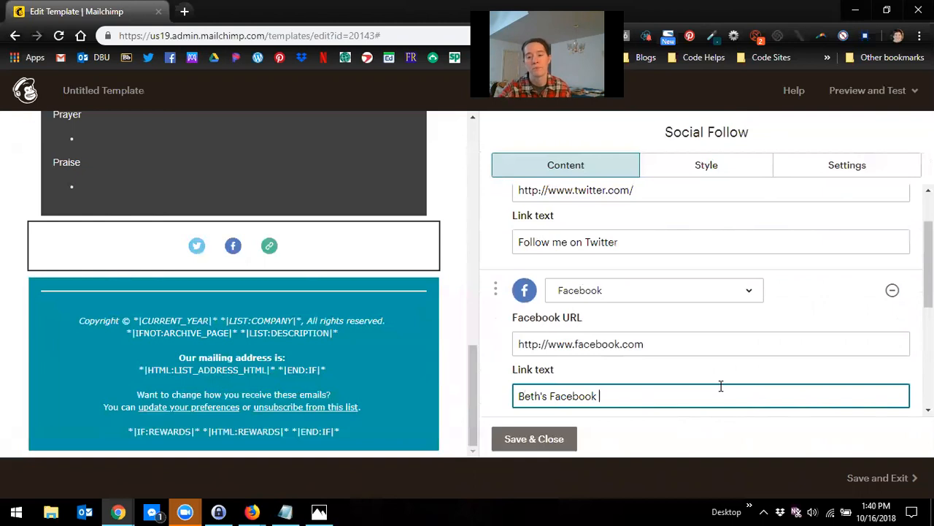
Step: Replace the Facebook link text with "Follow me on Facebook!"
{"action": "left_click", "coordinate": [490, 349]}
{"action": "scroll", "coordinate": [633, 297], "scroll_direction": "down", "scroll_amount": 2}
{"action": "left_click_drag", "start_coordinate": [622, 260], "coordinate": [423, 253]}
{"action": "scroll", "coordinate": [770, 412], "scroll_direction": "up", "scroll_amount": 2}
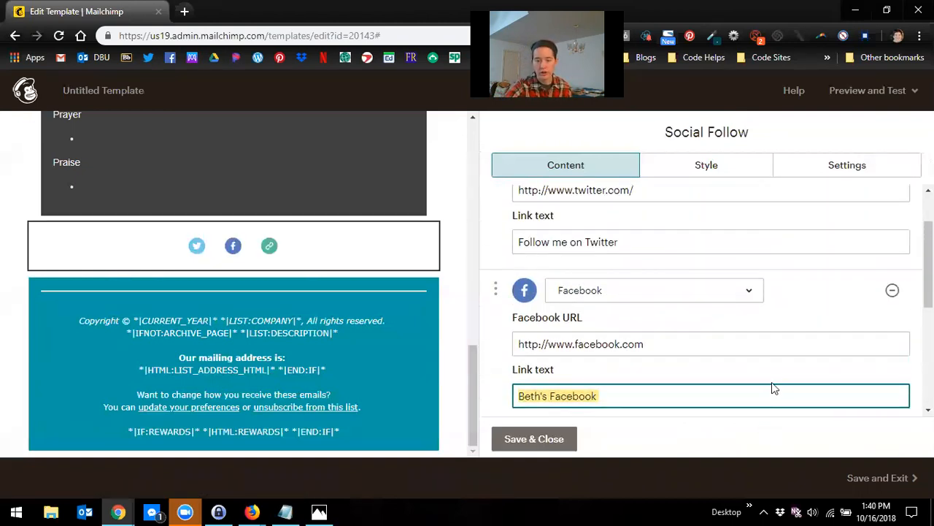
{"action": "type", "text": "Fo"}
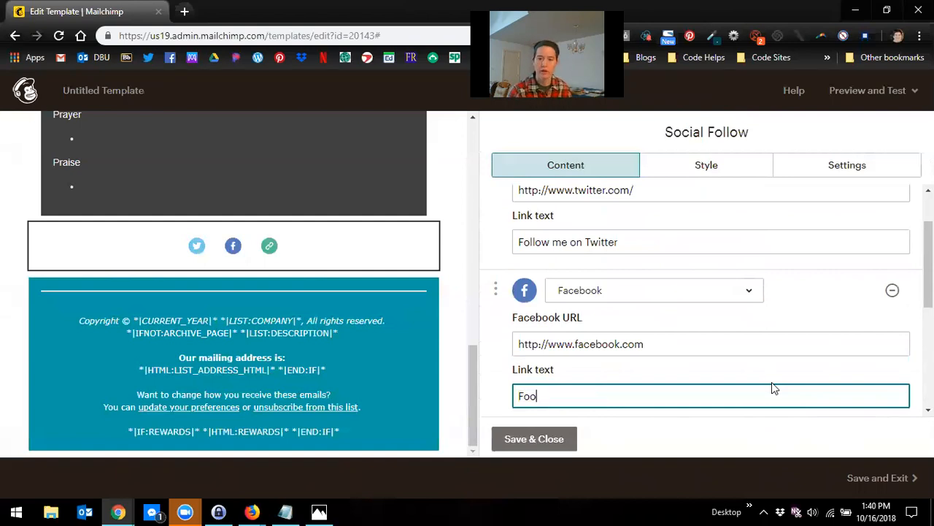
{"action": "type", "text": "llow me on Facebook!"}
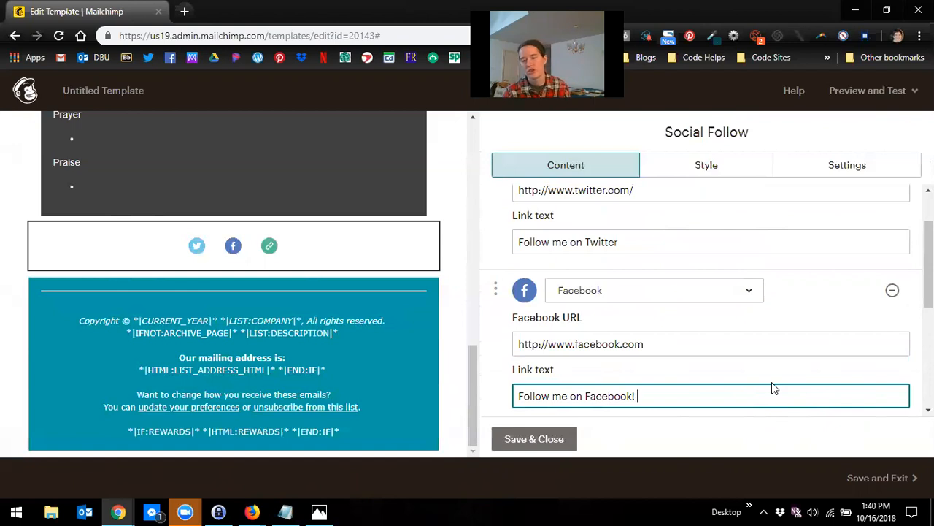
Step: Remove the Website service from the social follow block
{"action": "scroll", "coordinate": [559, 340], "scroll_direction": "down", "scroll_amount": 3}
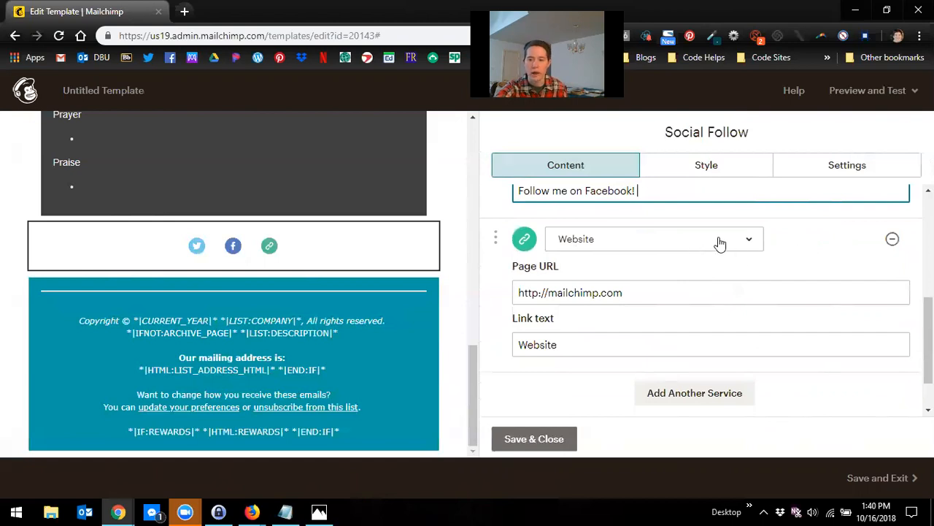
{"action": "left_click", "coordinate": [892, 242]}
{"action": "scroll", "coordinate": [700, 248], "scroll_direction": "up", "scroll_amount": 2}
{"action": "scroll", "coordinate": [697, 259], "scroll_direction": "down", "scroll_amount": 1}
{"action": "scroll", "coordinate": [693, 267], "scroll_direction": "up", "scroll_amount": 1}
{"action": "scroll", "coordinate": [698, 276], "scroll_direction": "down", "scroll_amount": 3}
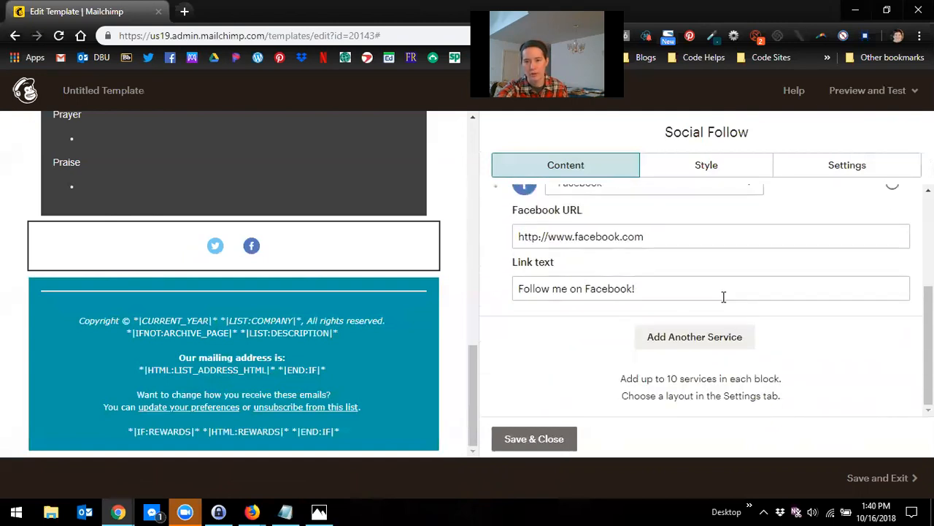
Step: Add another service to the social follow block and change its type to Email
{"action": "left_click", "coordinate": [705, 346]}
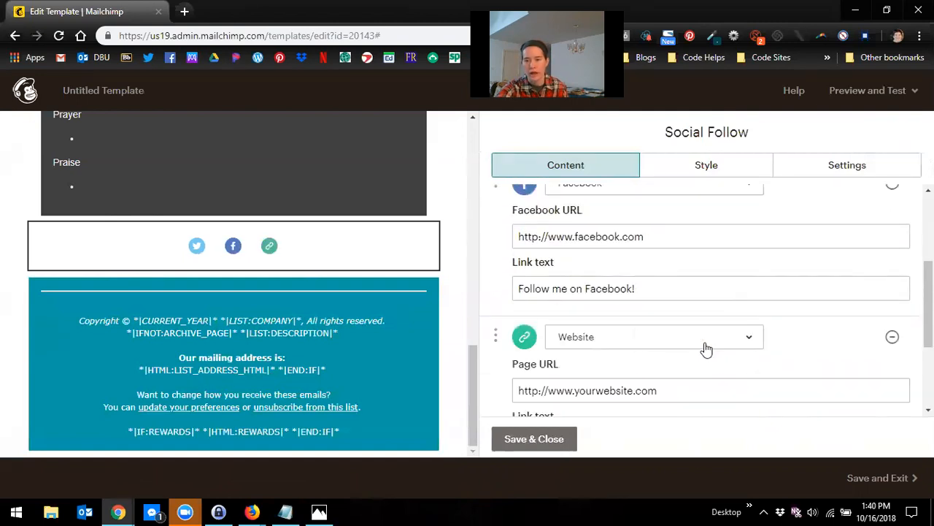
{"action": "left_click", "coordinate": [650, 344]}
{"action": "scroll", "coordinate": [650, 348], "scroll_direction": "down", "scroll_amount": 5}
{"action": "scroll", "coordinate": [660, 267], "scroll_direction": "up", "scroll_amount": 10}
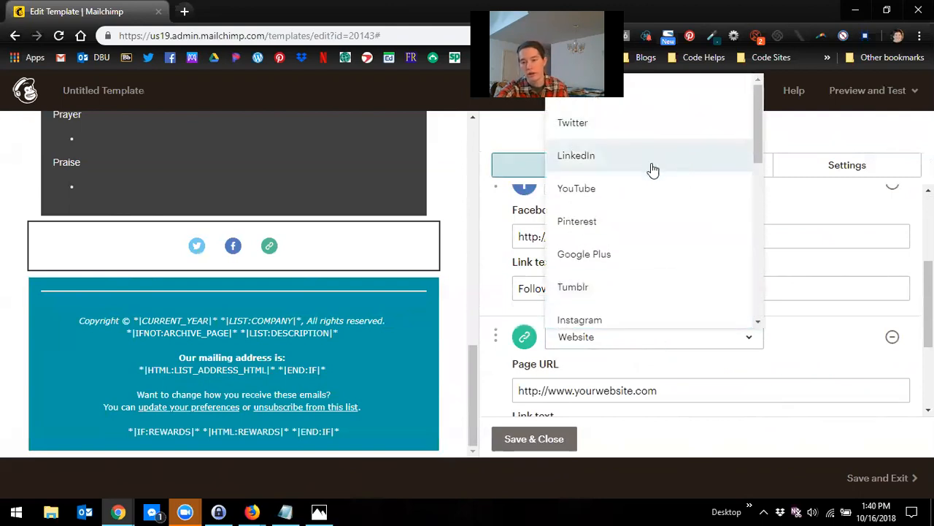
{"action": "scroll", "coordinate": [657, 212], "scroll_direction": "down", "scroll_amount": 4}
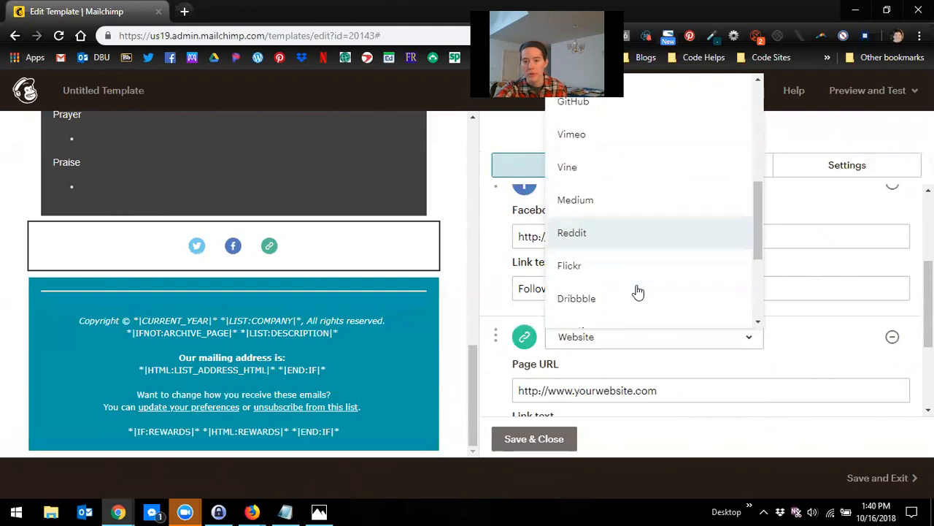
{"action": "scroll", "coordinate": [636, 296], "scroll_direction": "down", "scroll_amount": 5}
{"action": "left_click", "coordinate": [619, 301]}
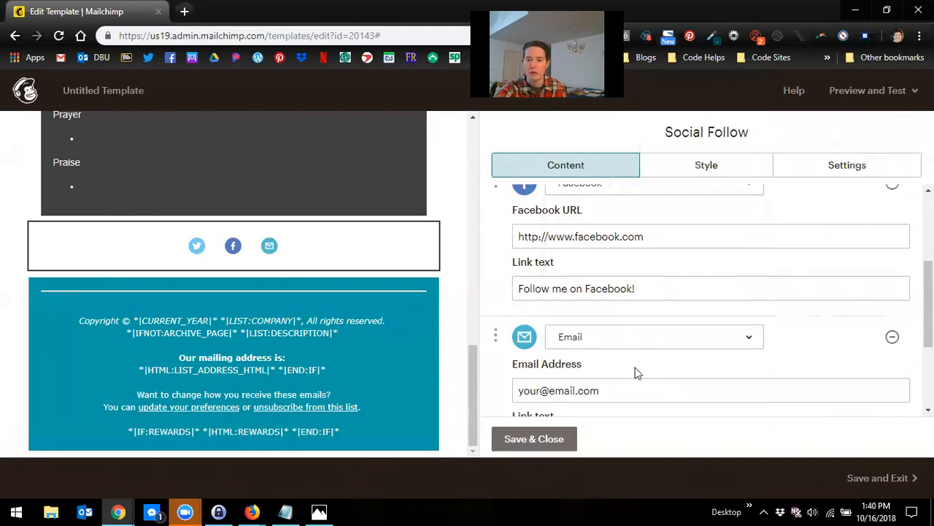
Step: Enter the contact's e-mail address for the Email service and set its link text to "Send me a message!"
{"action": "scroll", "coordinate": [629, 387], "scroll_direction": "down", "scroll_amount": 2}
{"action": "triple_click", "coordinate": [600, 314]}
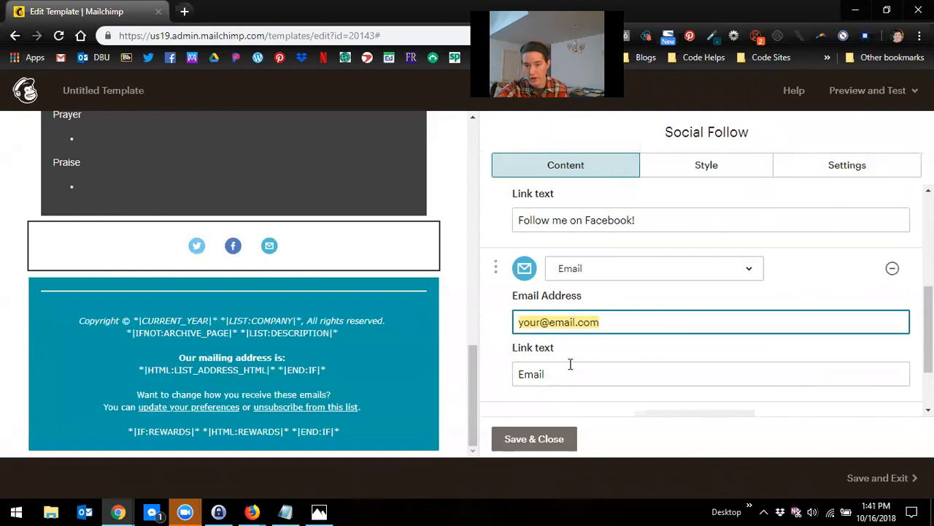
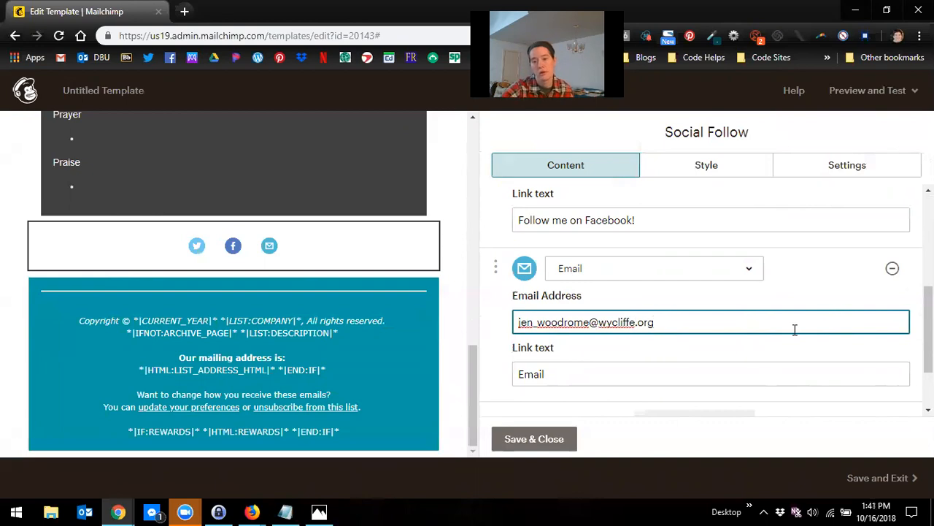
{"action": "triple_click", "coordinate": [597, 372]}
{"action": "type", "text": "Sen"}
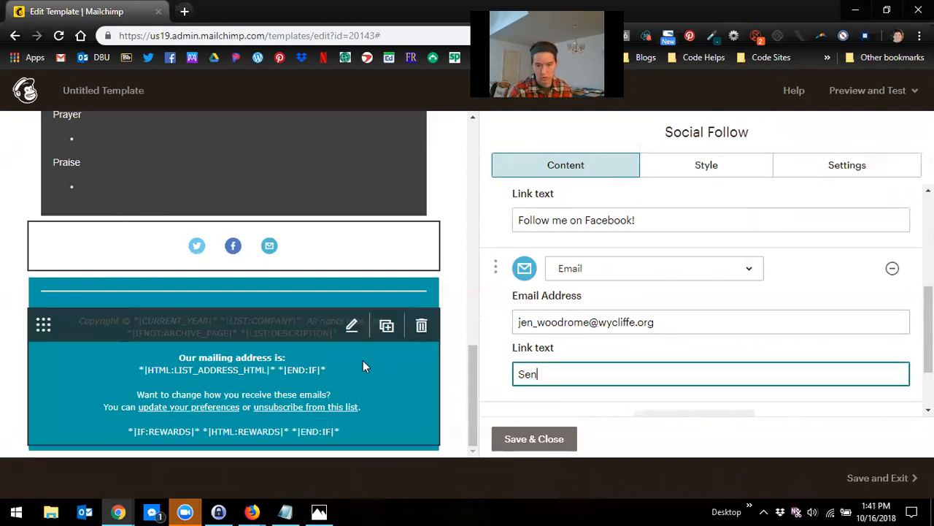
{"action": "type", "text": "d me a message!"}
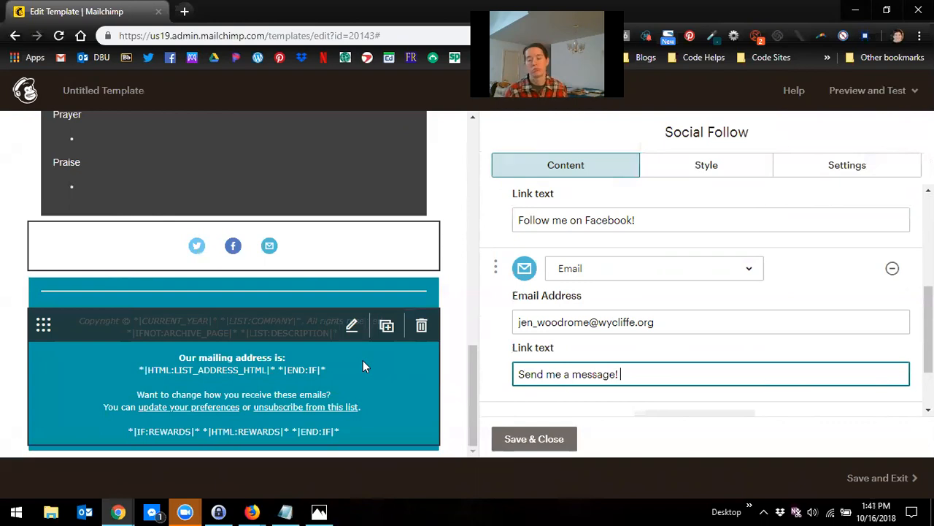
Step: Set the social follow text color to #000000 in the block's style settings
{"action": "scroll", "coordinate": [599, 279], "scroll_direction": "down", "scroll_amount": 2}
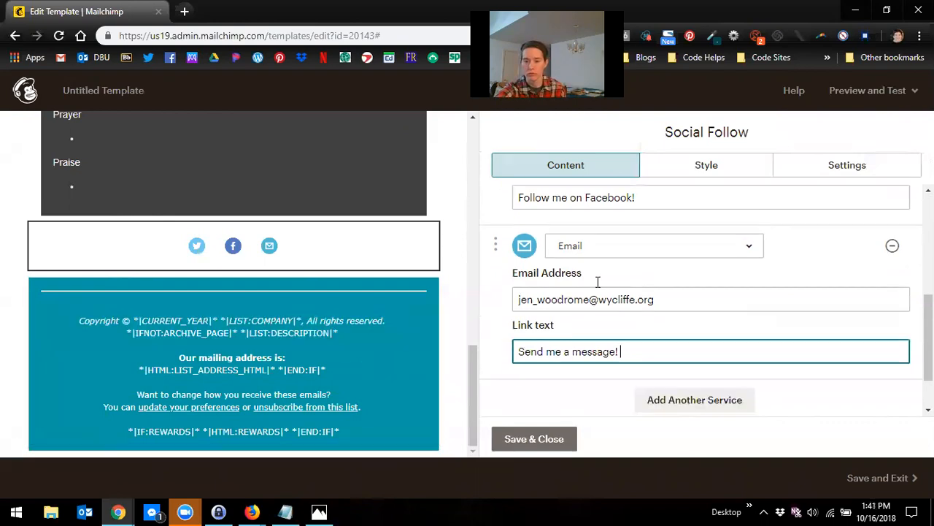
{"action": "scroll", "coordinate": [605, 397], "scroll_direction": "up", "scroll_amount": 5}
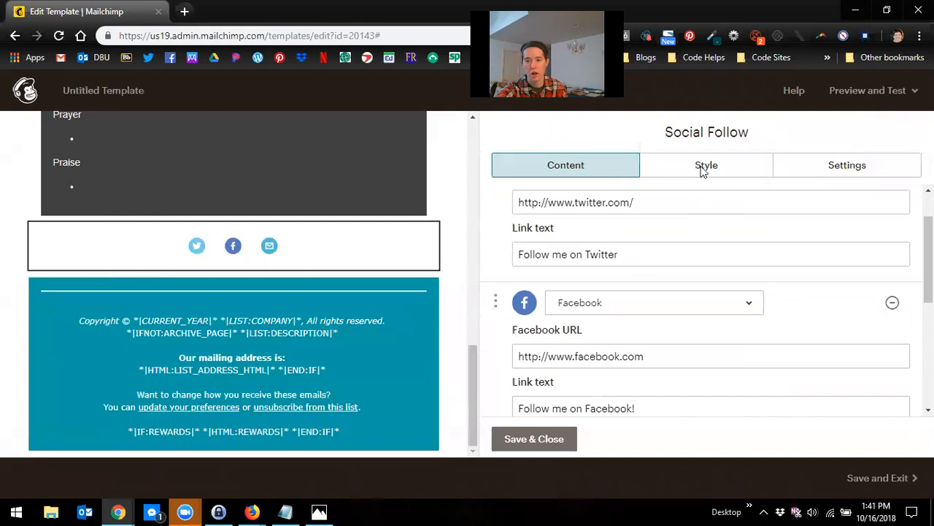
{"action": "left_click", "coordinate": [745, 173]}
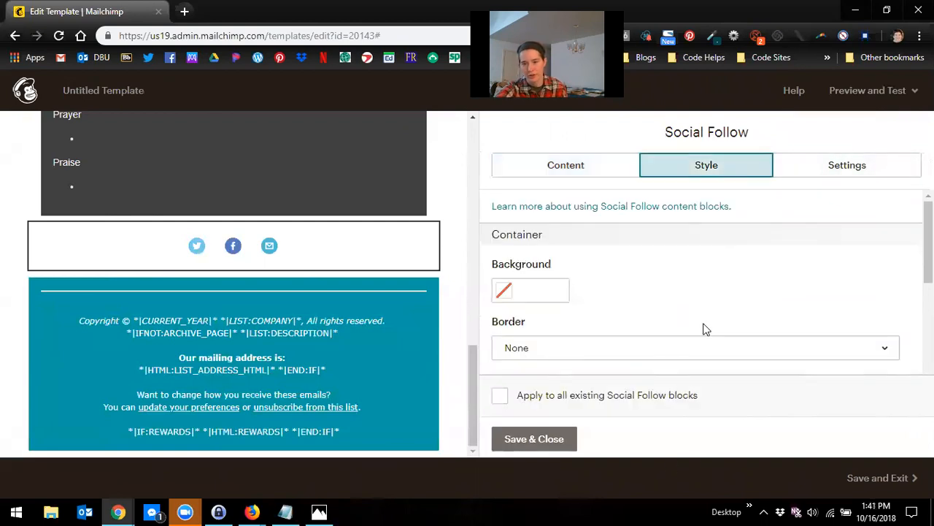
{"action": "scroll", "coordinate": [712, 333], "scroll_direction": "down", "scroll_amount": 4}
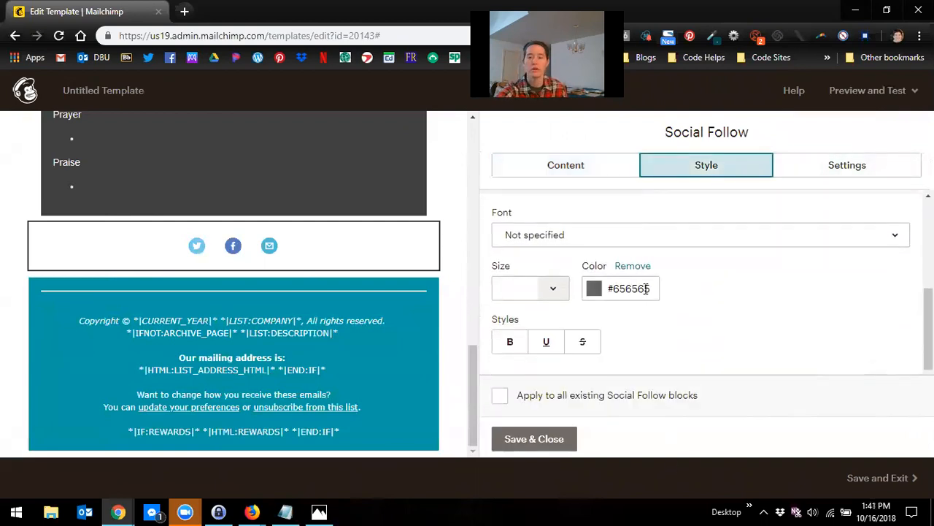
{"action": "left_click", "coordinate": [645, 289]}
{"action": "left_click", "coordinate": [764, 292]}
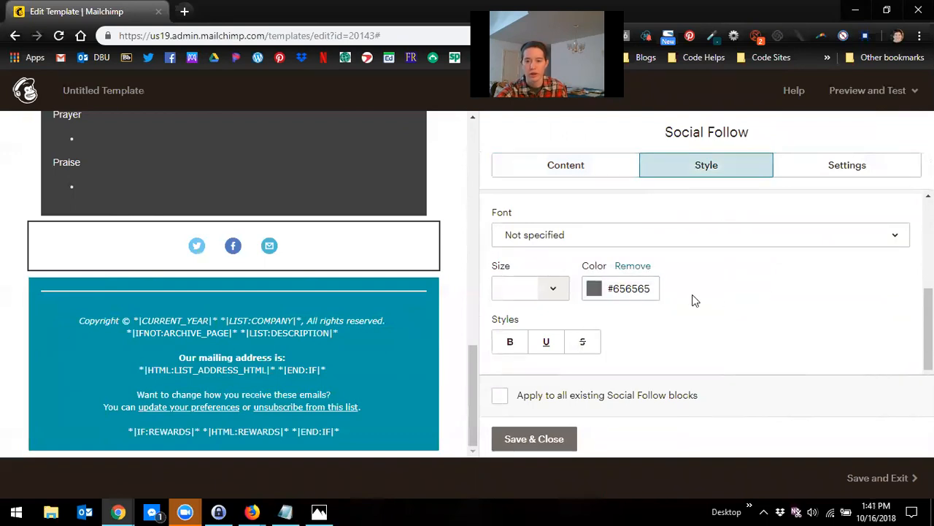
{"action": "left_click_drag", "start_coordinate": [649, 288], "coordinate": [615, 289]}
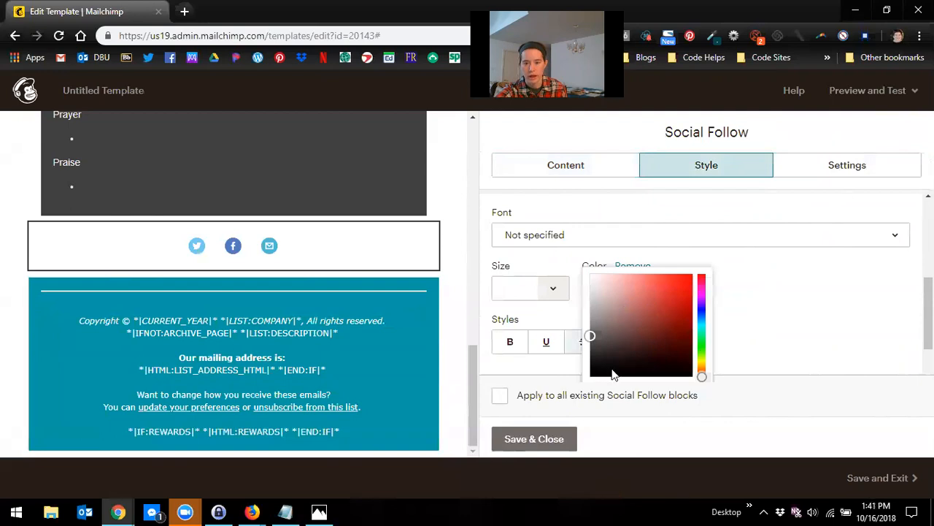
{"action": "scroll", "coordinate": [652, 339], "scroll_direction": "down", "scroll_amount": 1}
{"action": "left_click_drag", "start_coordinate": [632, 345], "coordinate": [595, 345]}
{"action": "type", "text": "#6000"}
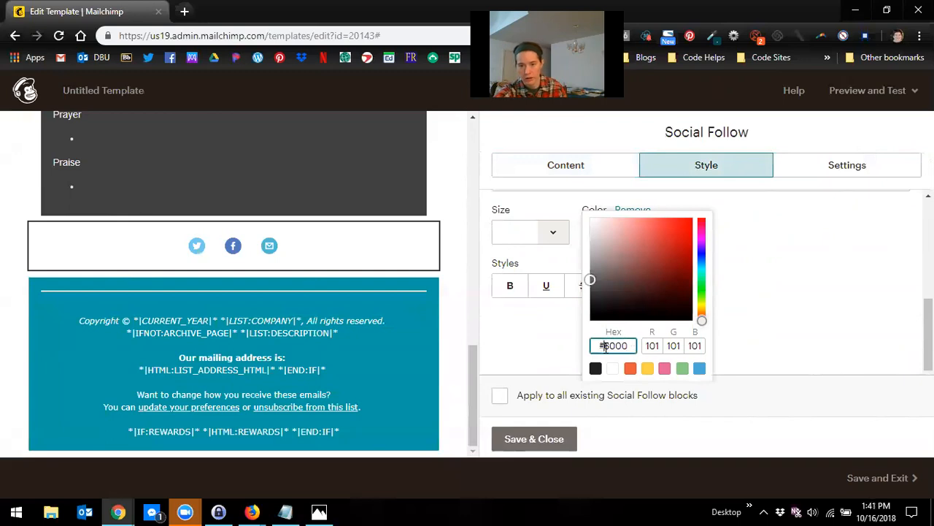
{"action": "left_click", "coordinate": [615, 345]}
{"action": "key", "text": "BackSpace"}
{"action": "type", "text": "0000"}
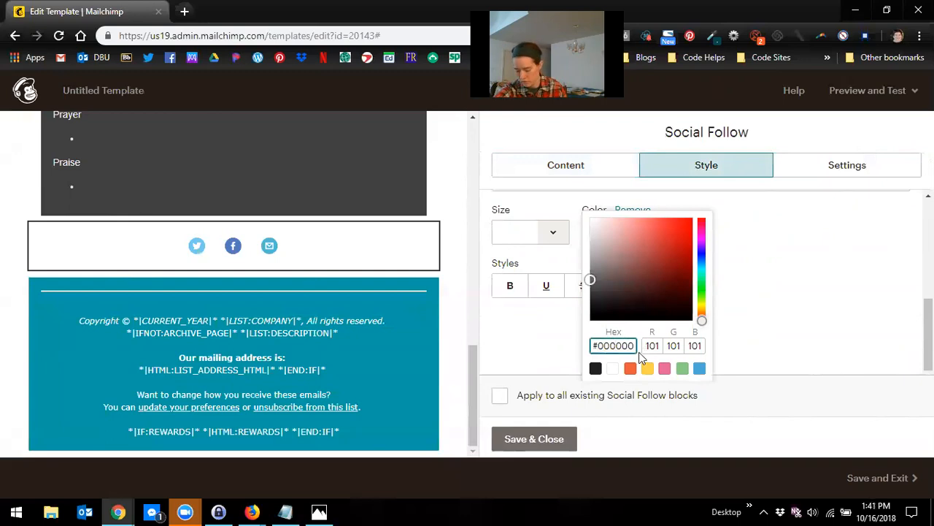
{"action": "left_click", "coordinate": [713, 334]}
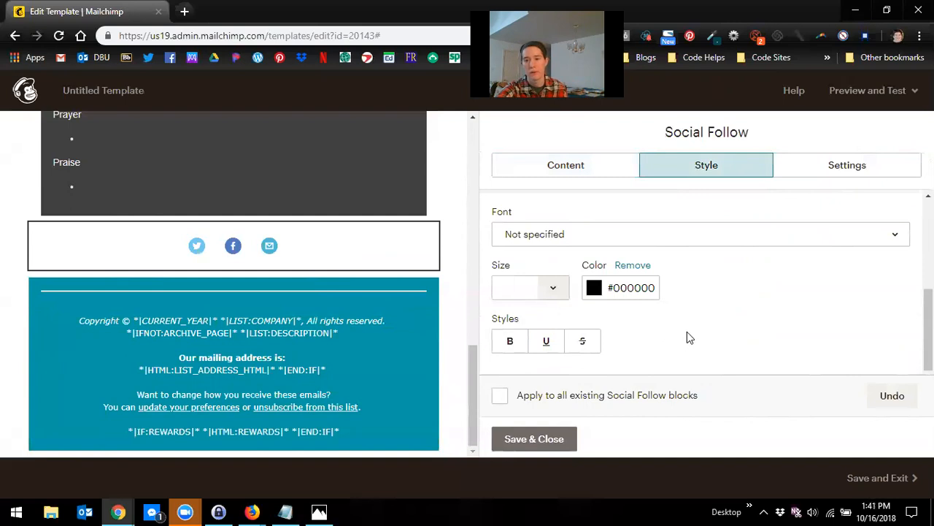
Step: Set the social follow font to Verdana and save the block
{"action": "scroll", "coordinate": [701, 318], "scroll_direction": "up", "scroll_amount": 5}
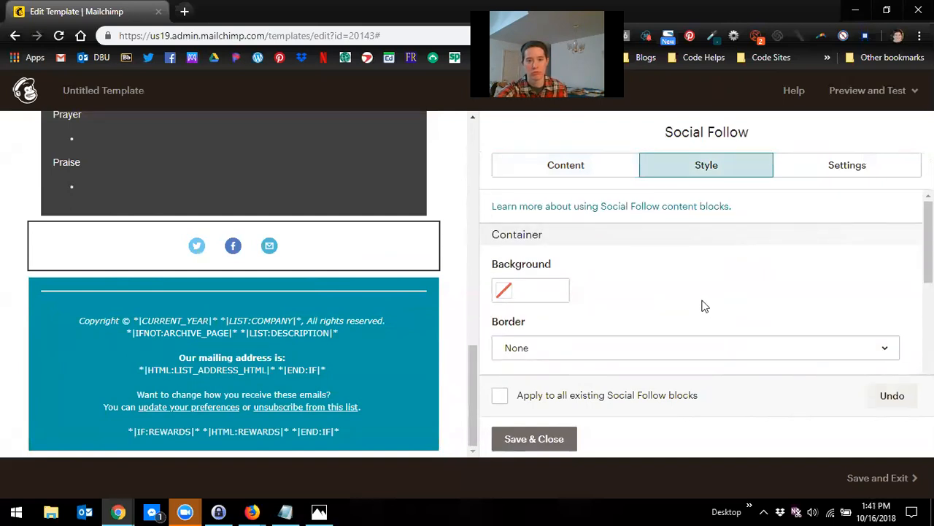
{"action": "scroll", "coordinate": [689, 333], "scroll_direction": "down", "scroll_amount": 2}
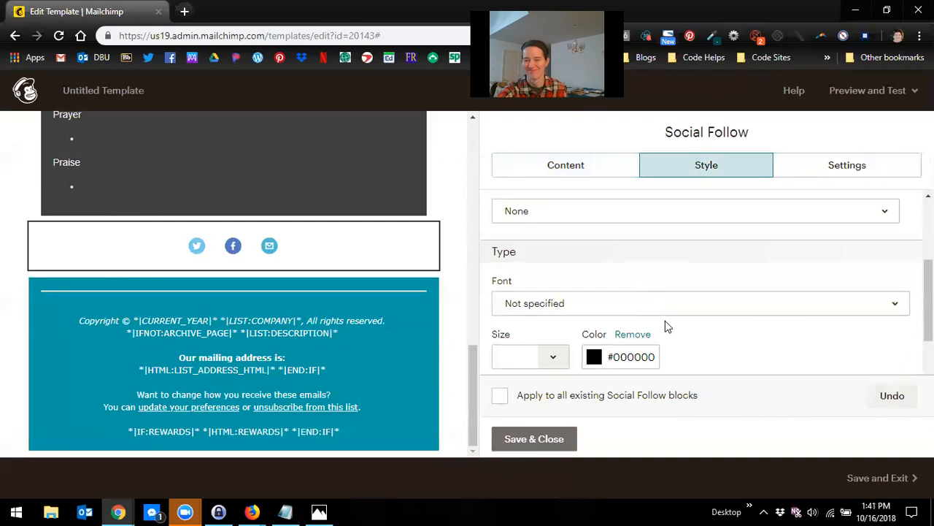
{"action": "left_click", "coordinate": [670, 316]}
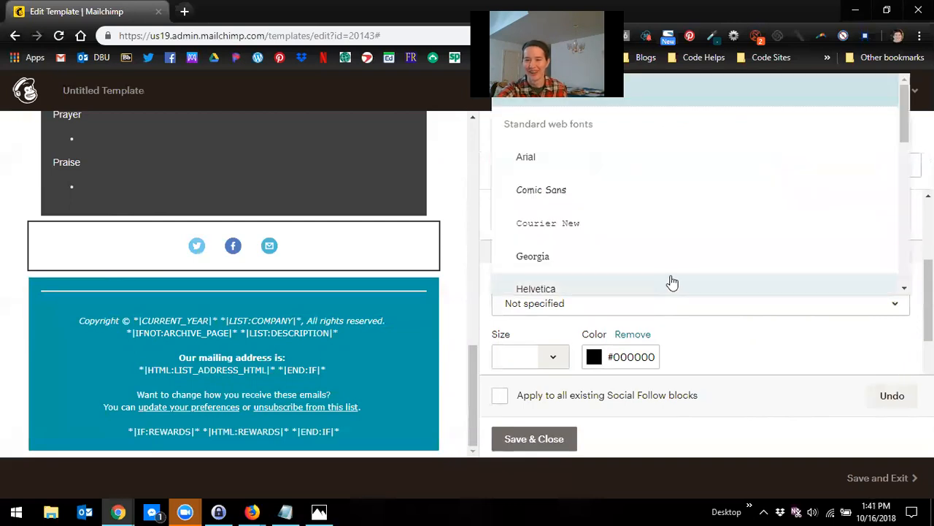
{"action": "scroll", "coordinate": [672, 282], "scroll_direction": "down", "scroll_amount": 2}
{"action": "scroll", "coordinate": [671, 282], "scroll_direction": "down", "scroll_amount": 3}
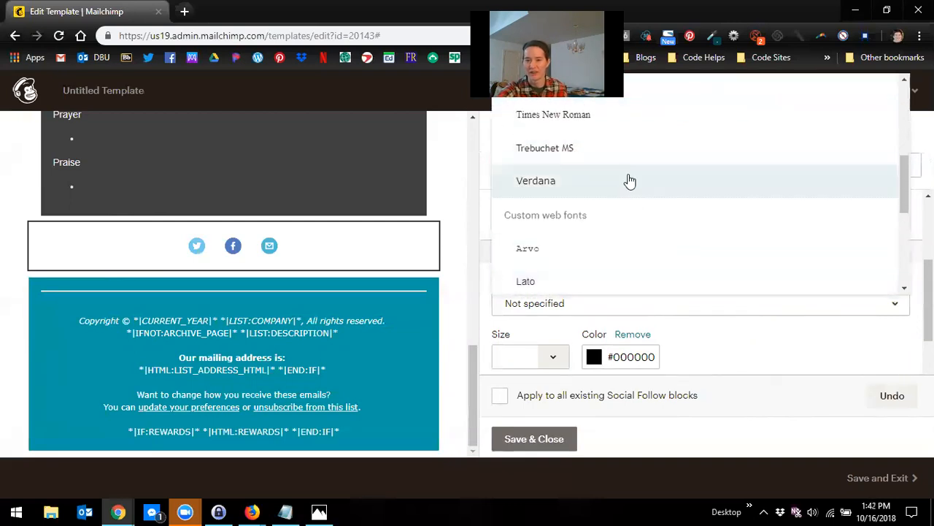
{"action": "left_click", "coordinate": [628, 182]}
{"action": "scroll", "coordinate": [730, 355], "scroll_direction": "up", "scroll_amount": 1}
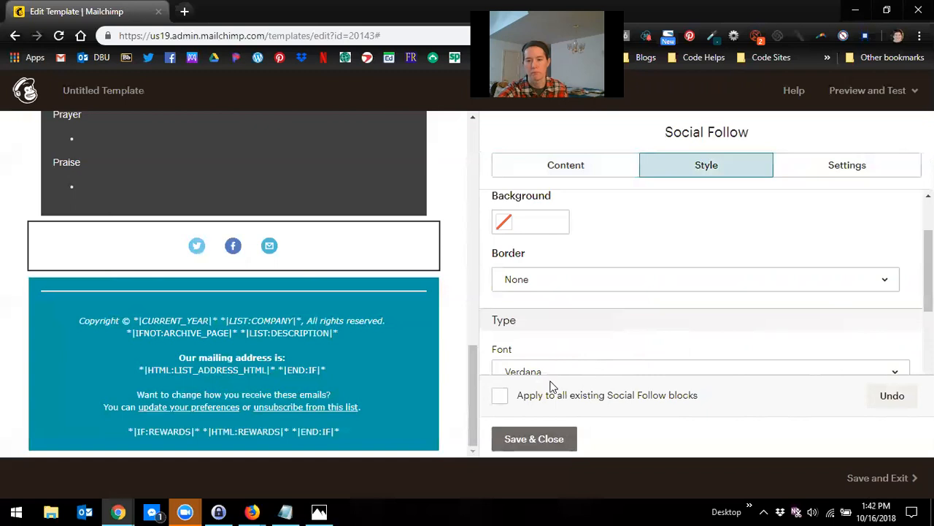
{"action": "left_click", "coordinate": [558, 441]}
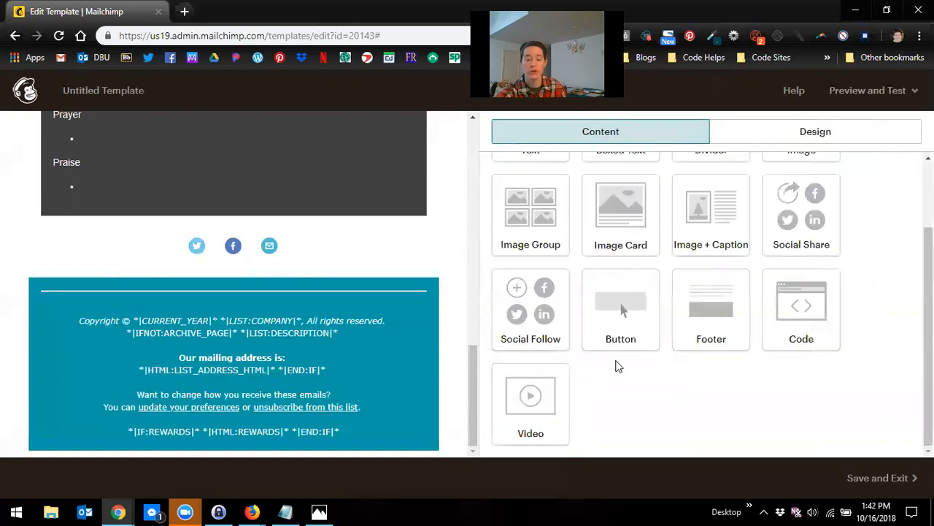
Step: Reopen the social follow block and remove the Email service
{"action": "left_click", "coordinate": [335, 264]}
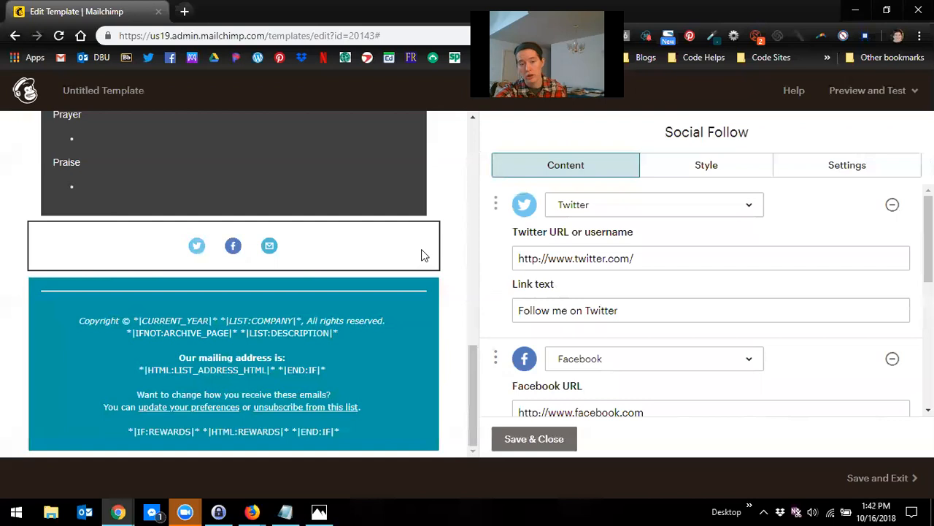
{"action": "mouse_move", "coordinate": [373, 244]}
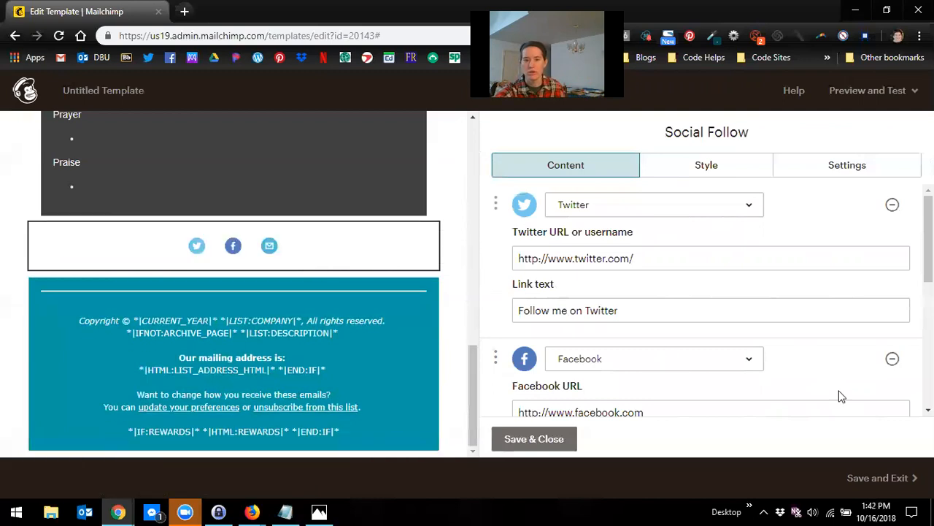
{"action": "scroll", "coordinate": [780, 338], "scroll_direction": "down", "scroll_amount": 3}
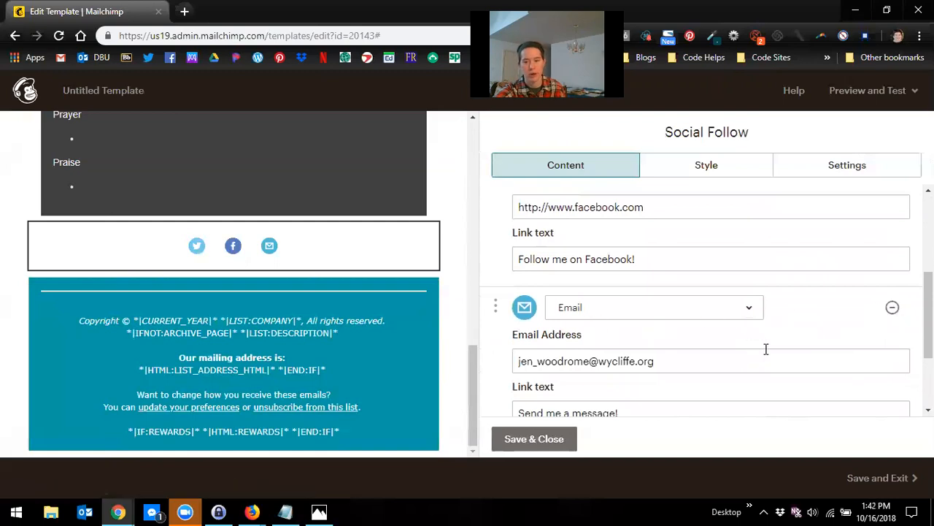
{"action": "left_click", "coordinate": [892, 307]}
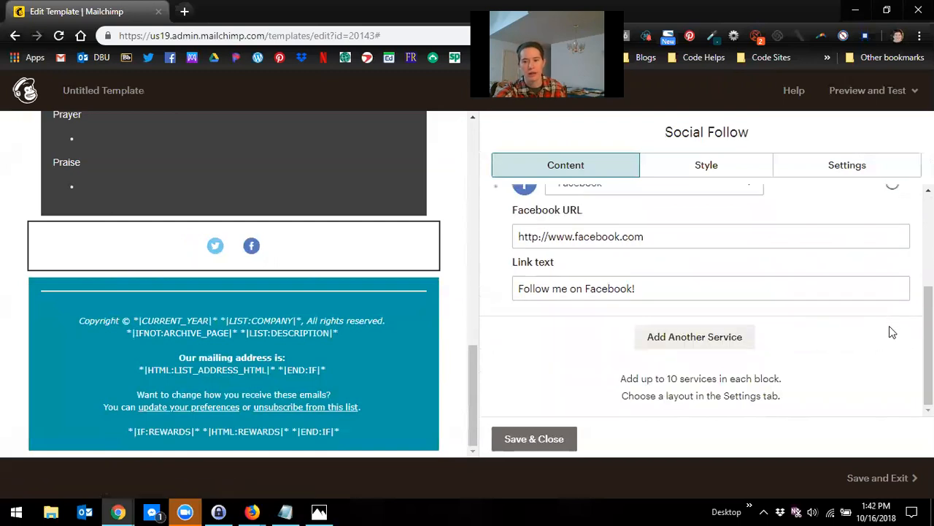
{"action": "scroll", "coordinate": [887, 333], "scroll_direction": "up", "scroll_amount": 5}
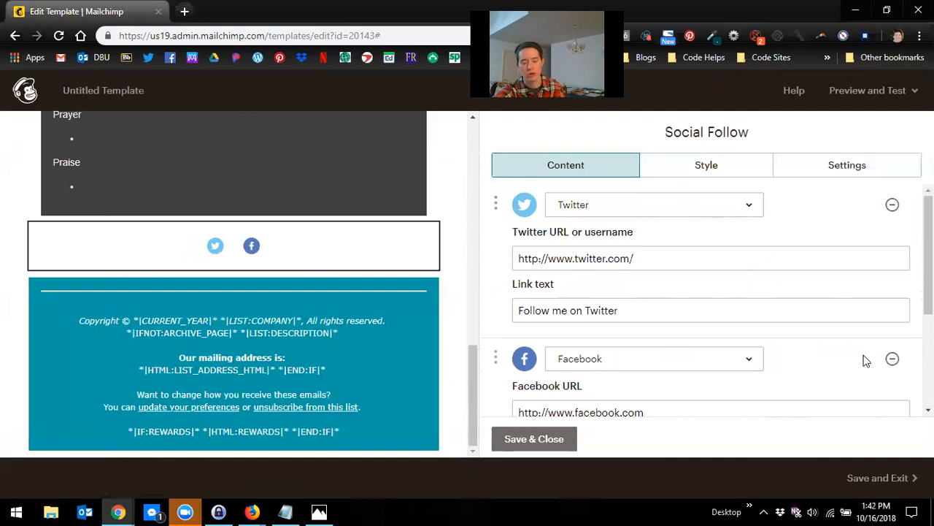
{"action": "scroll", "coordinate": [883, 355], "scroll_direction": "down", "scroll_amount": 2}
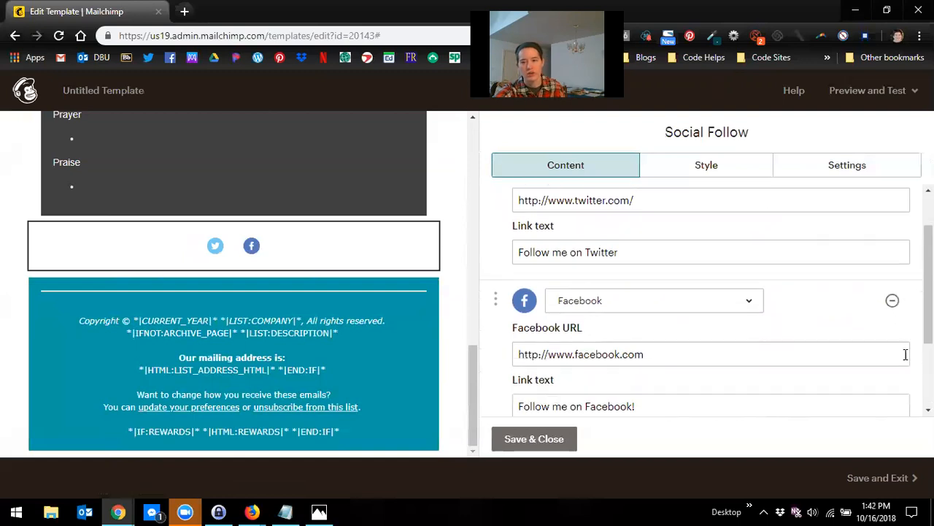
Step: Remove the Facebook service from the social follow block and add a Website service
{"action": "left_click", "coordinate": [892, 292]}
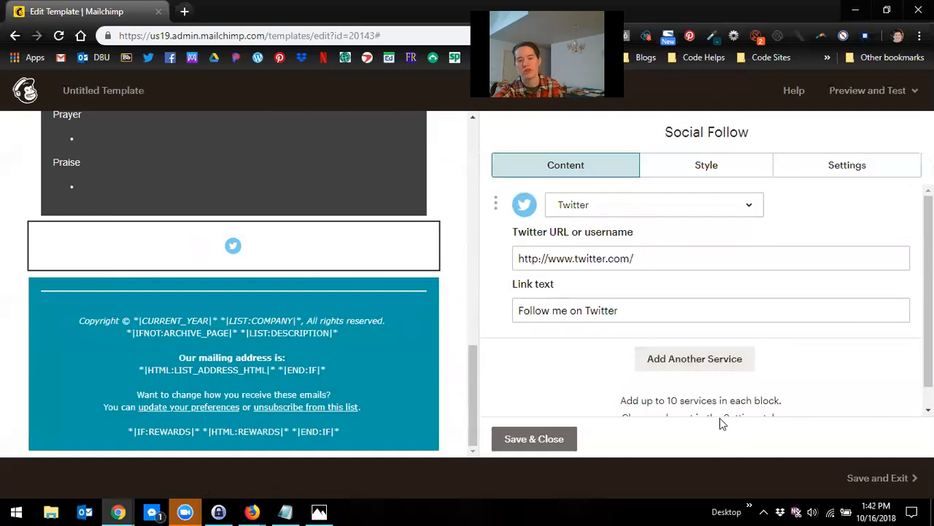
{"action": "left_click", "coordinate": [740, 358]}
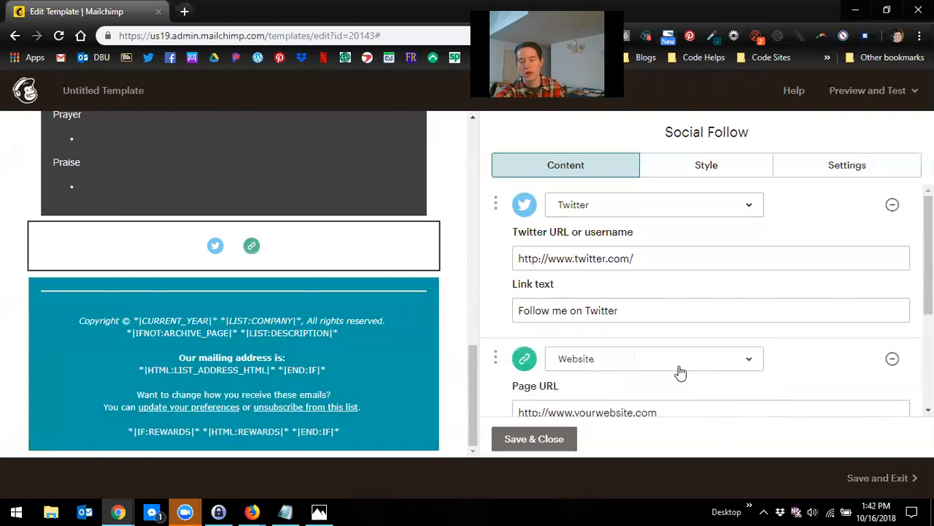
{"action": "scroll", "coordinate": [746, 374], "scroll_direction": "down", "scroll_amount": 1}
{"action": "scroll", "coordinate": [749, 357], "scroll_direction": "down", "scroll_amount": 1}
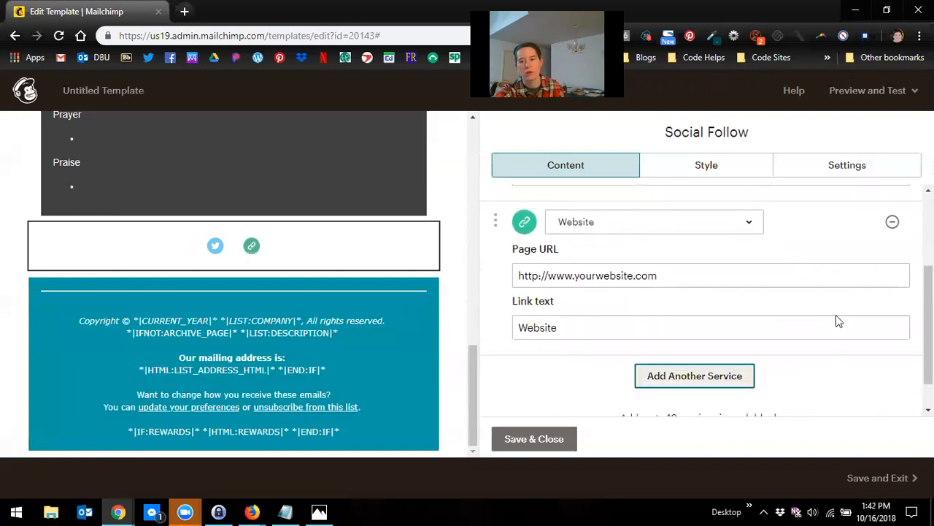
Step: Add Email, RSS and VK services to the social follow block
{"action": "left_click", "coordinate": [720, 390]}
{"action": "scroll", "coordinate": [719, 392], "scroll_direction": "down", "scroll_amount": 1}
{"action": "left_click", "coordinate": [720, 392]}
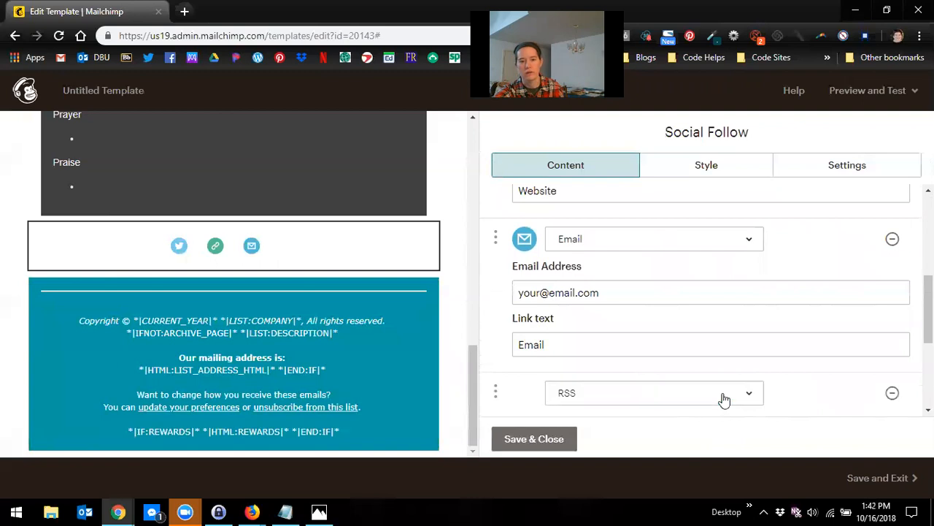
{"action": "scroll", "coordinate": [694, 406], "scroll_direction": "down", "scroll_amount": 1}
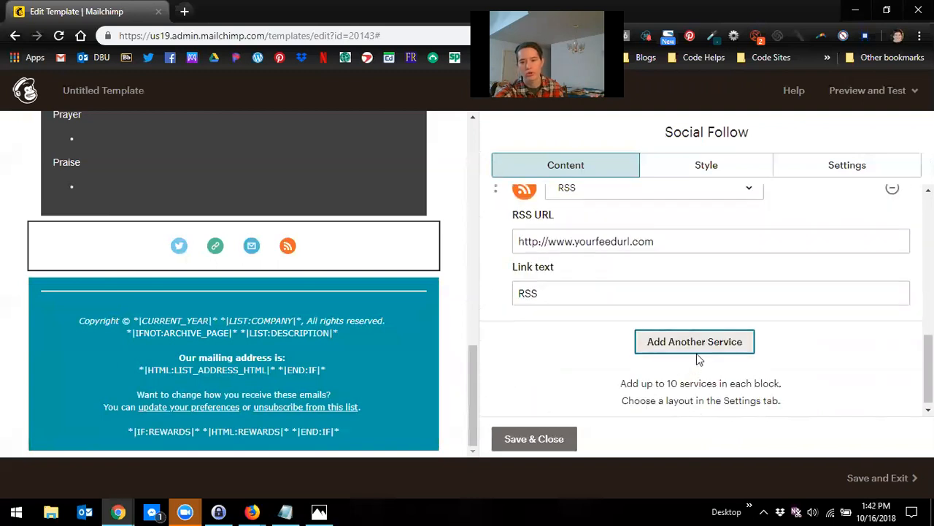
{"action": "left_click", "coordinate": [697, 351]}
{"action": "scroll", "coordinate": [719, 336], "scroll_direction": "up", "scroll_amount": 3}
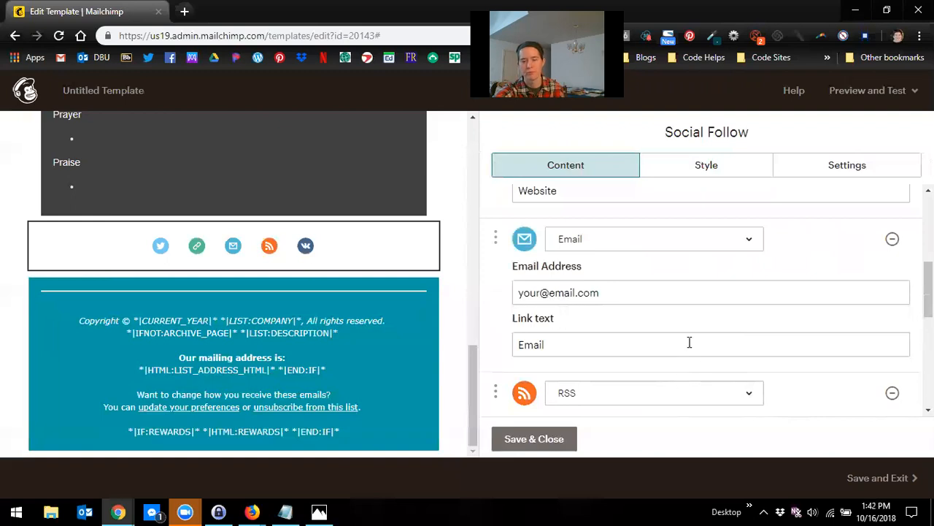
{"action": "scroll", "coordinate": [689, 342], "scroll_direction": "up", "scroll_amount": 2}
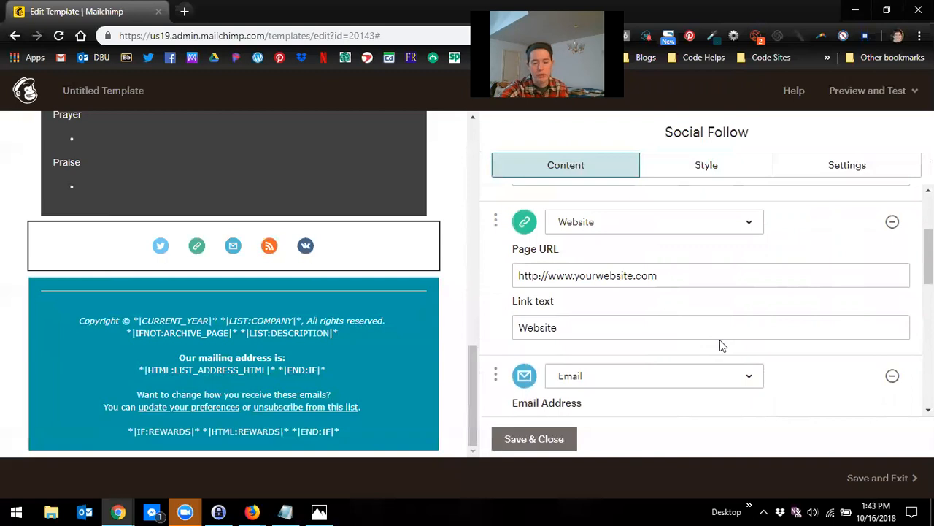
{"action": "scroll", "coordinate": [719, 350], "scroll_direction": "up", "scroll_amount": 2}
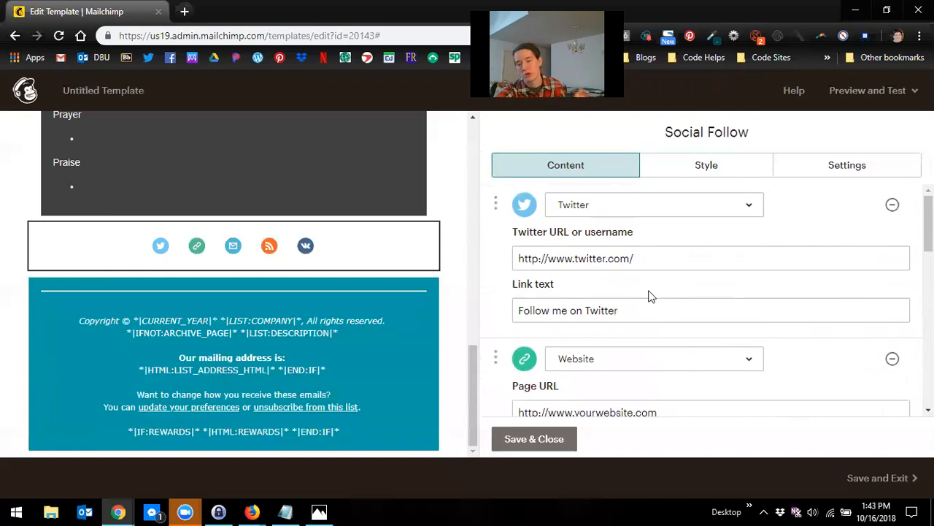
{"action": "left_click_drag", "start_coordinate": [633, 311], "coordinate": [518, 310]}
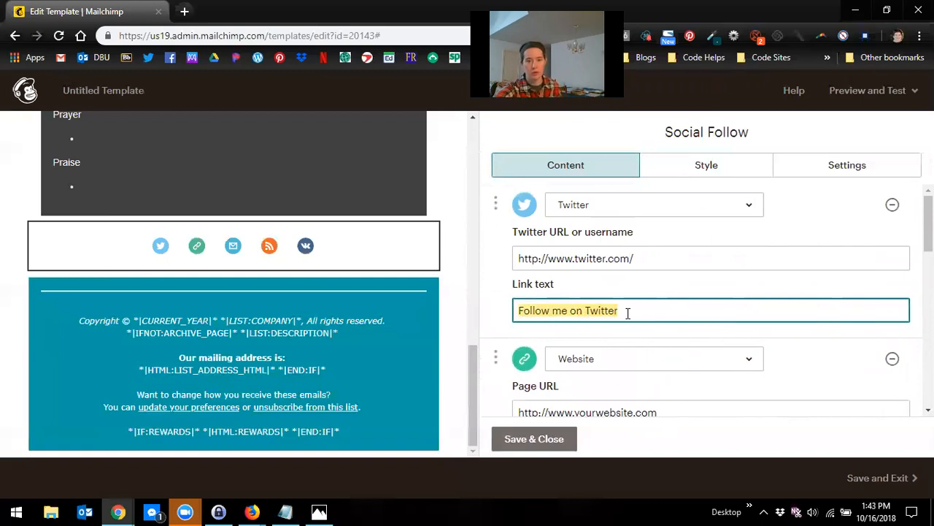
{"action": "mouse_move", "coordinate": [388, 328]}
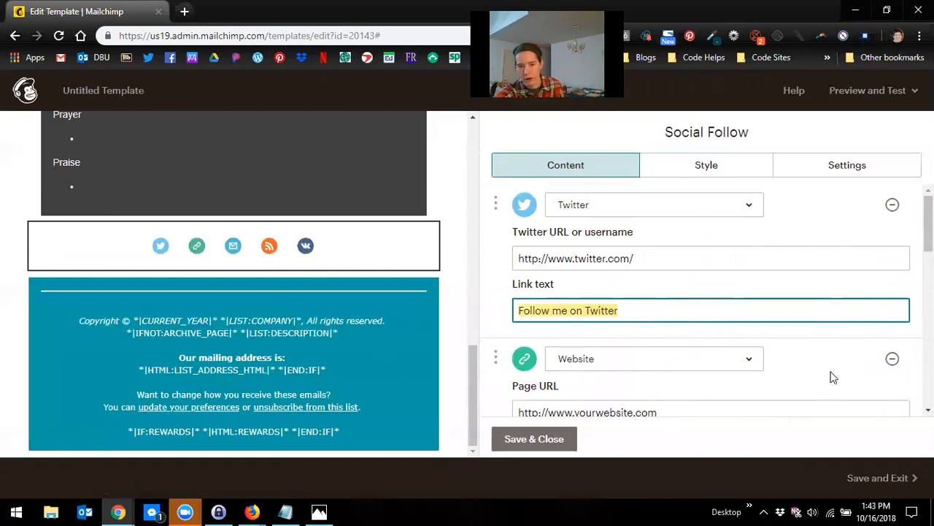
{"action": "scroll", "coordinate": [833, 377], "scroll_direction": "down", "scroll_amount": 5}
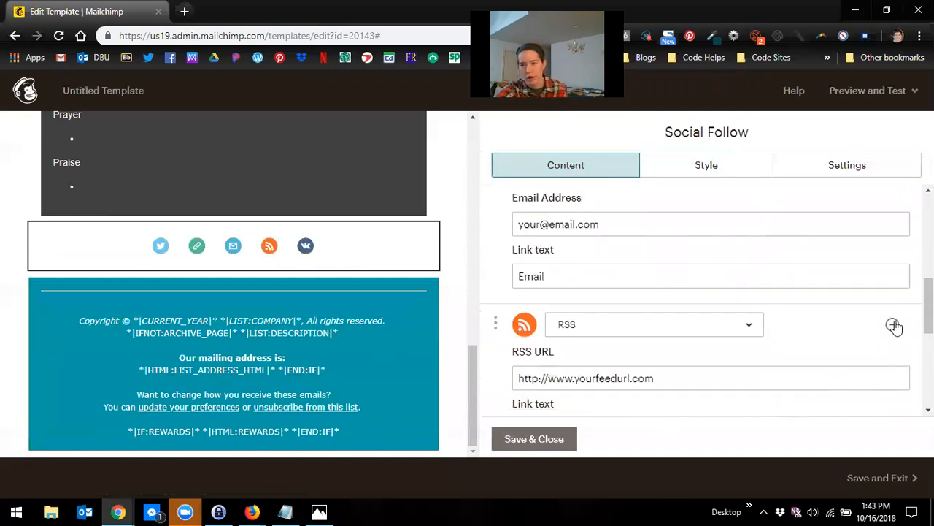
Step: Remove the RSS and VK services from the social follow block
{"action": "left_click", "coordinate": [895, 326]}
{"action": "scroll", "coordinate": [884, 342], "scroll_direction": "down", "scroll_amount": 1}
{"action": "left_click", "coordinate": [892, 254]}
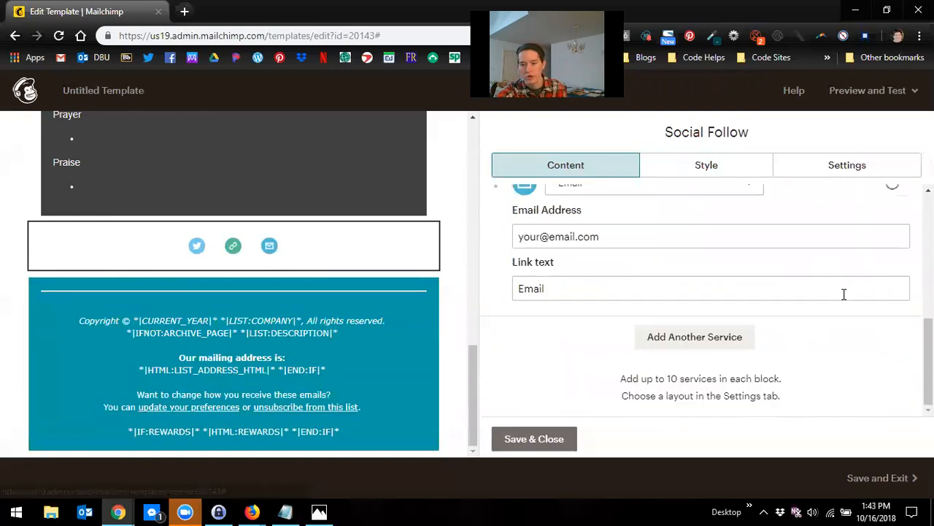
{"action": "scroll", "coordinate": [560, 388], "scroll_direction": "up", "scroll_amount": 3}
{"action": "scroll", "coordinate": [576, 378], "scroll_direction": "down", "scroll_amount": 1}
Step: Replace the Email service's address with the contact's e-mail address
{"action": "left_click", "coordinate": [621, 371]}
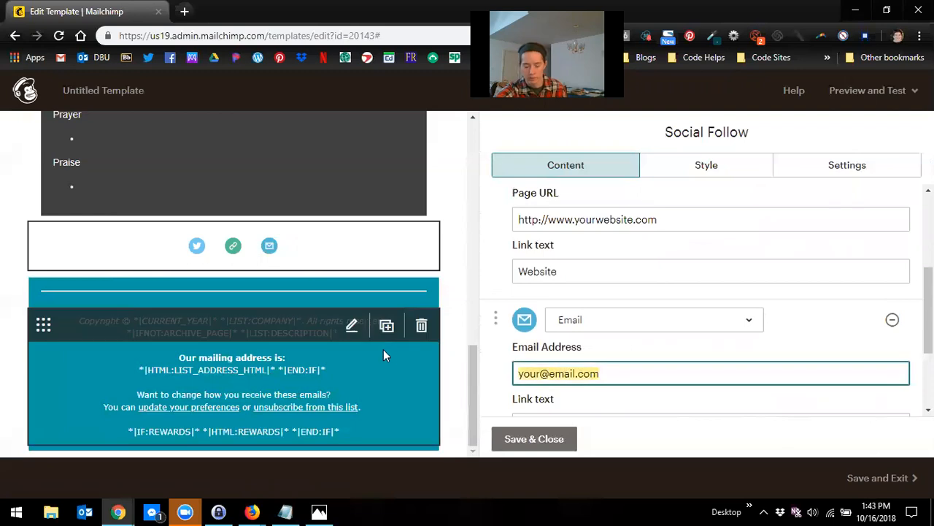
{"action": "key", "text": "BackSpace"}
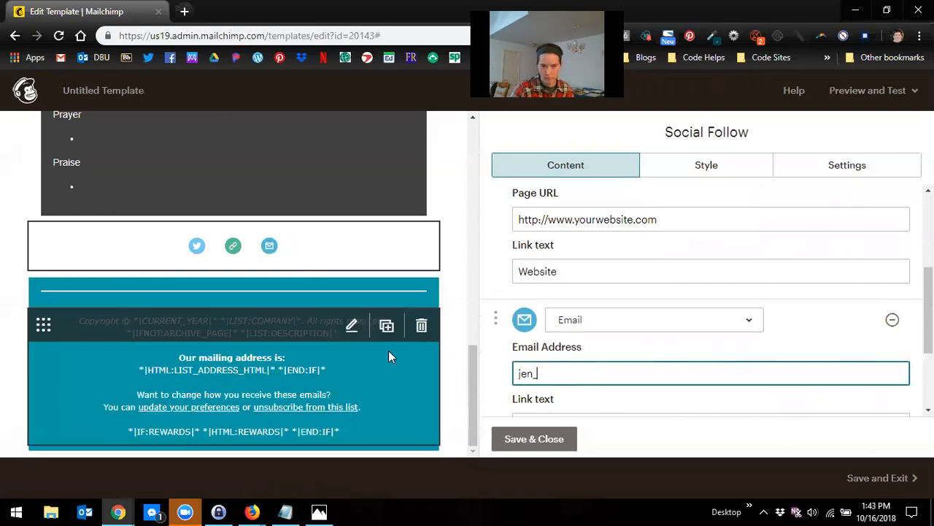
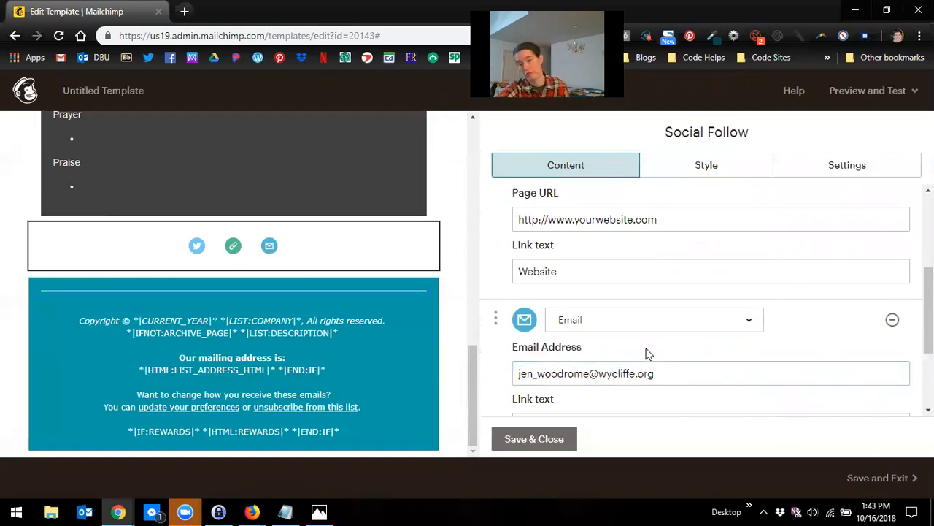
Step: Review the social follow block's style settings
{"action": "scroll", "coordinate": [648, 352], "scroll_direction": "down", "scroll_amount": 2}
{"action": "scroll", "coordinate": [640, 334], "scroll_direction": "up", "scroll_amount": 3}
{"action": "scroll", "coordinate": [649, 330], "scroll_direction": "up", "scroll_amount": 2}
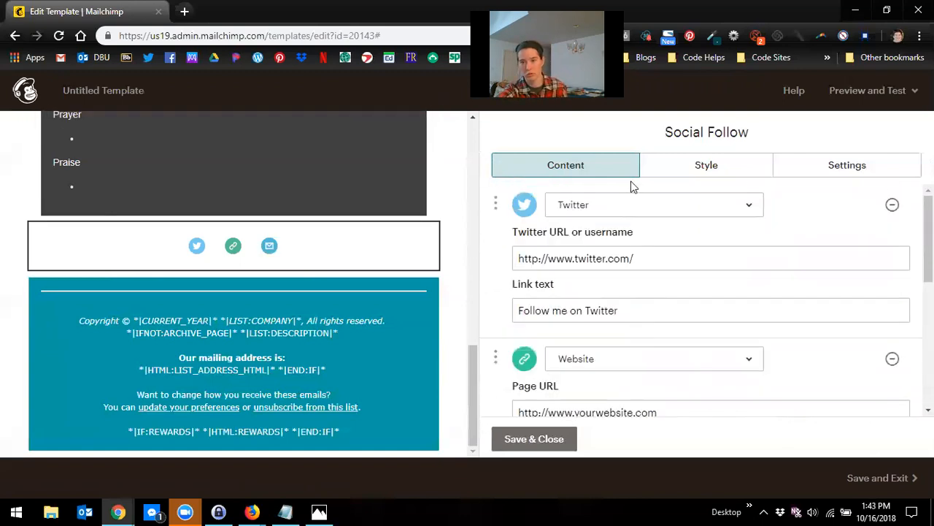
{"action": "left_click", "coordinate": [735, 179]}
{"action": "scroll", "coordinate": [661, 278], "scroll_direction": "down", "scroll_amount": 2}
{"action": "scroll", "coordinate": [663, 277], "scroll_direction": "down", "scroll_amount": 2}
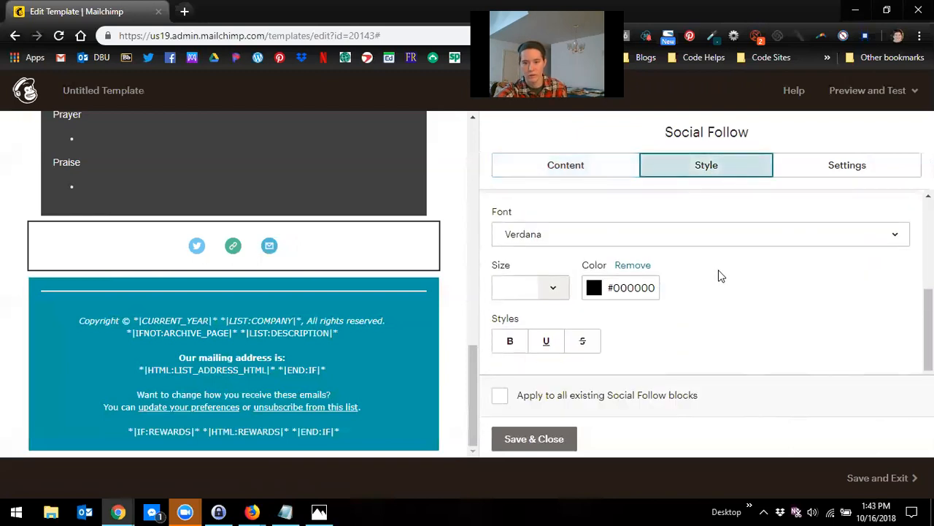
{"action": "scroll", "coordinate": [719, 273], "scroll_direction": "up", "scroll_amount": 4}
Step: Set the social follow display to Both icon and text
{"action": "left_click", "coordinate": [840, 172]}
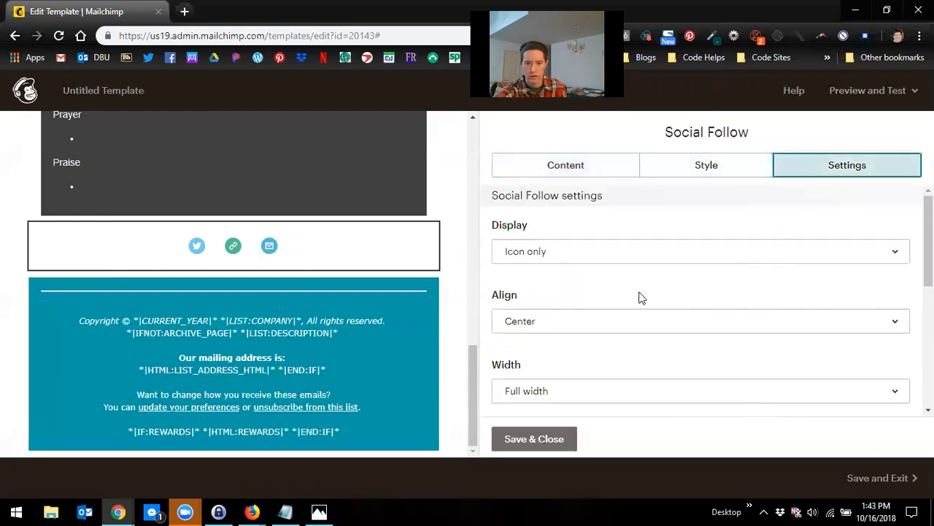
{"action": "left_click", "coordinate": [813, 256]}
{"action": "left_click", "coordinate": [803, 316]}
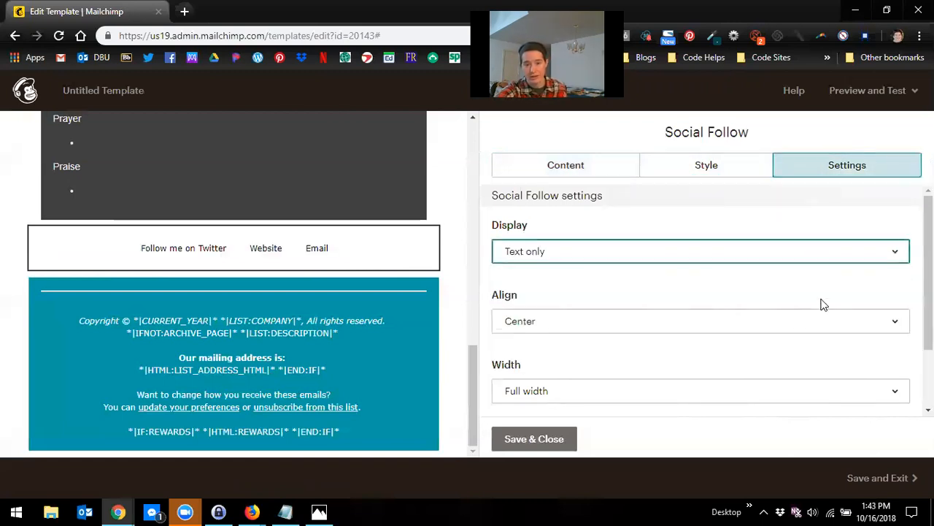
{"action": "left_click", "coordinate": [801, 262]}
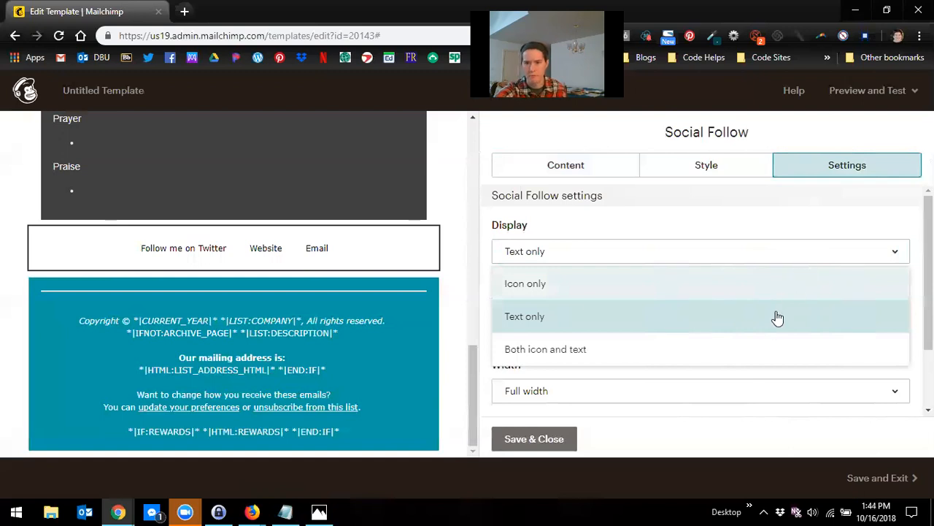
{"action": "left_click", "coordinate": [788, 350]}
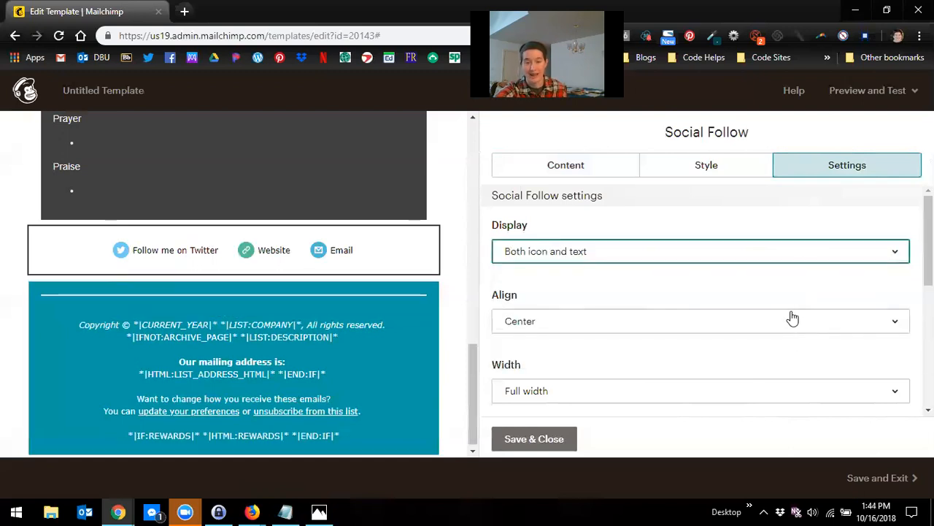
{"action": "scroll", "coordinate": [805, 320], "scroll_direction": "down", "scroll_amount": 2}
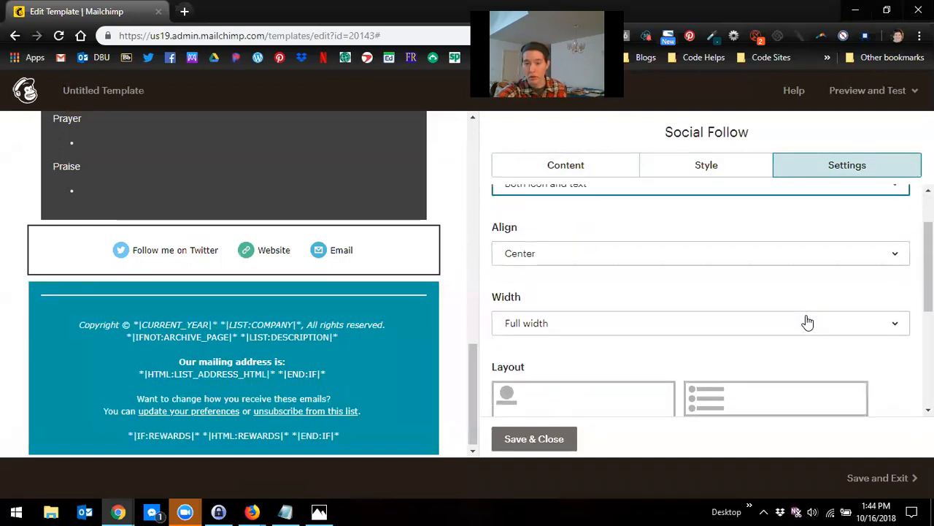
{"action": "left_click", "coordinate": [626, 263]}
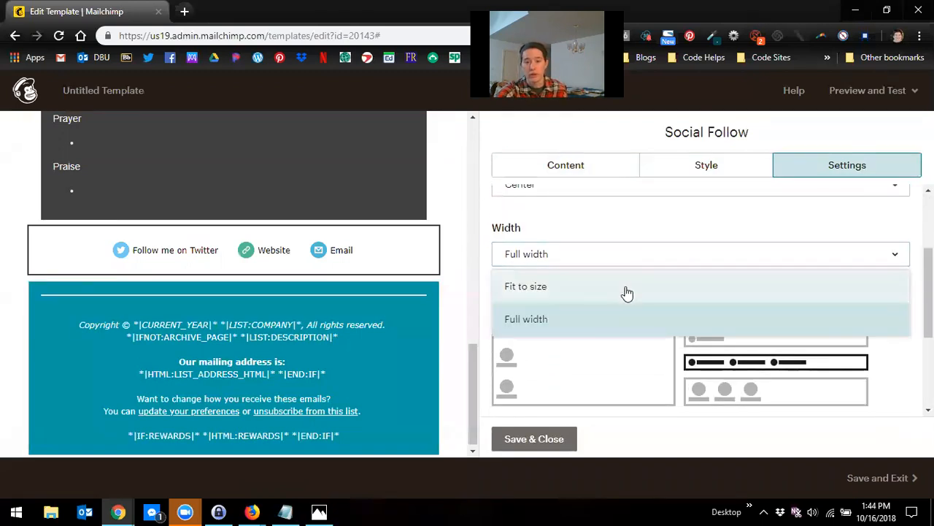
{"action": "left_click", "coordinate": [624, 292]}
{"action": "left_click", "coordinate": [695, 268]}
{"action": "left_click", "coordinate": [688, 317]}
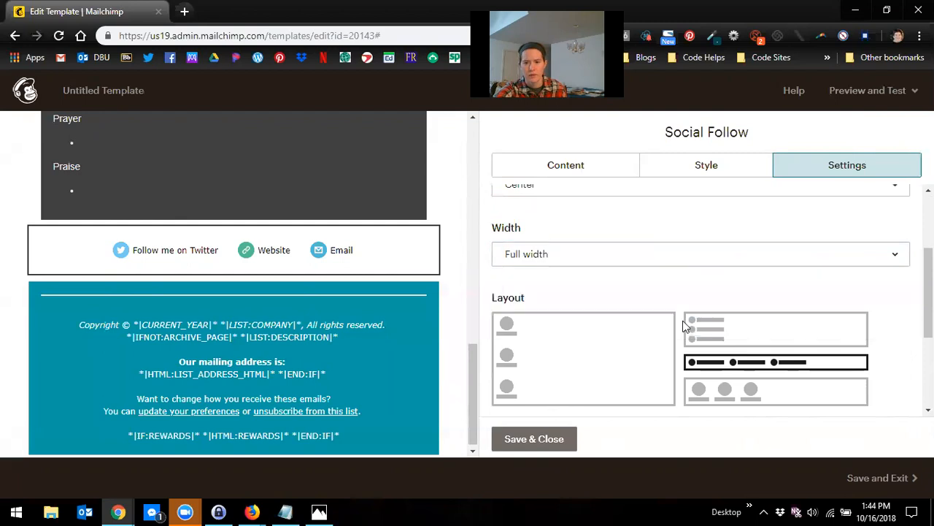
Step: Set the social follow layout to the single-row arrangement with icons beside the text
{"action": "scroll", "coordinate": [613, 285], "scroll_direction": "up", "scroll_amount": 1}
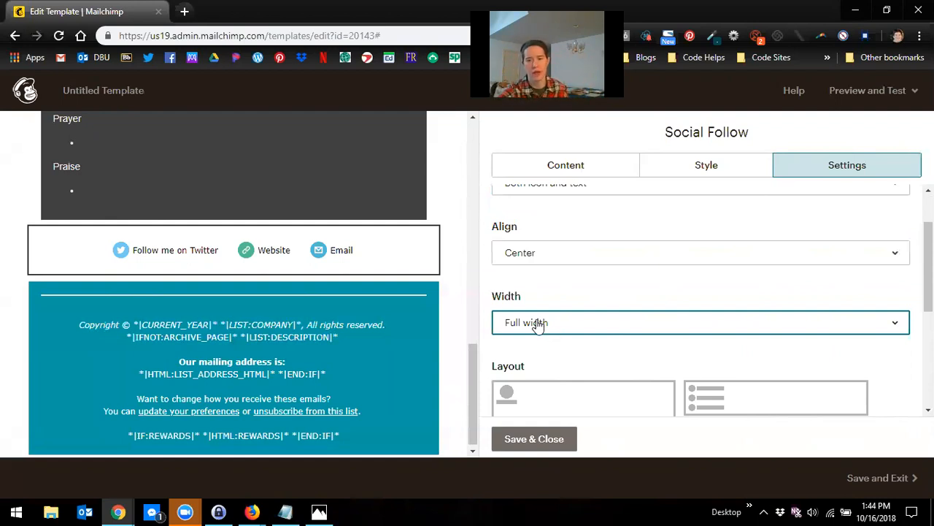
{"action": "scroll", "coordinate": [584, 358], "scroll_direction": "down", "scroll_amount": 2}
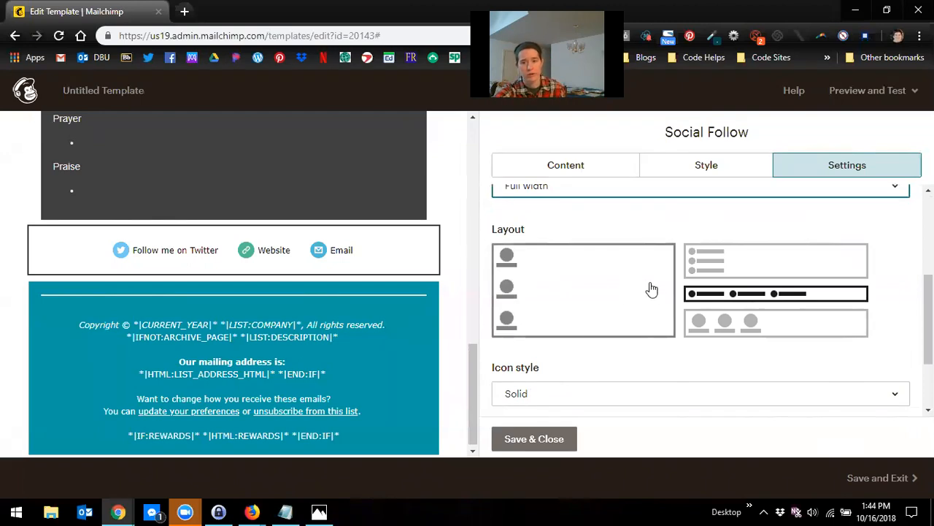
{"action": "left_click", "coordinate": [768, 262]}
{"action": "left_click", "coordinate": [733, 325]}
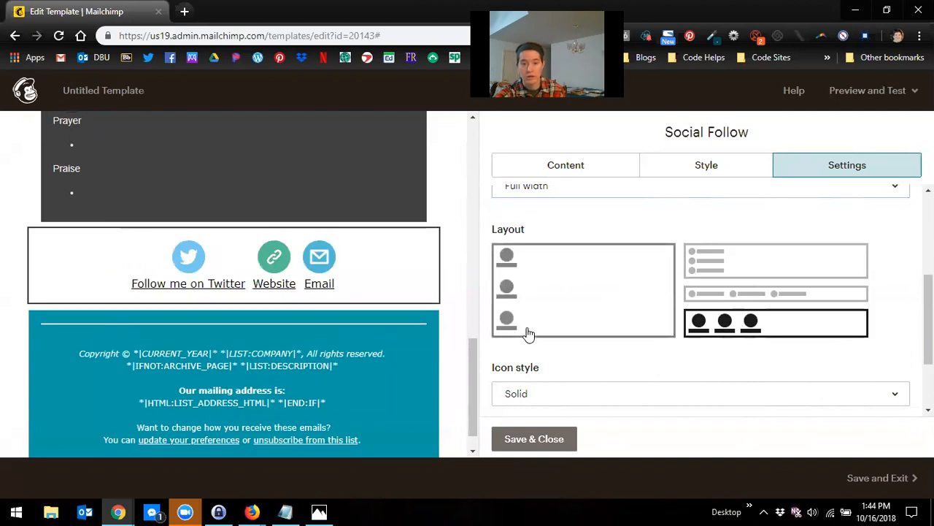
{"action": "left_click", "coordinate": [554, 315]}
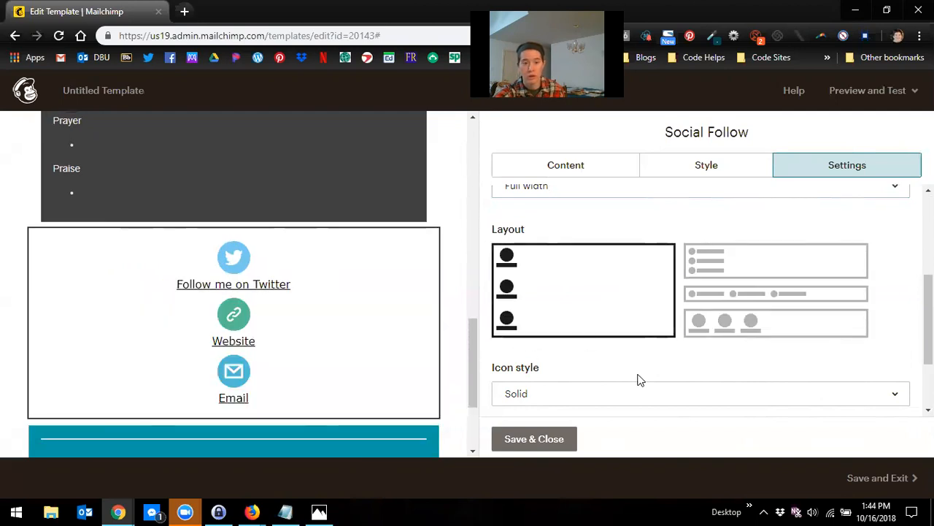
{"action": "left_click", "coordinate": [706, 327]}
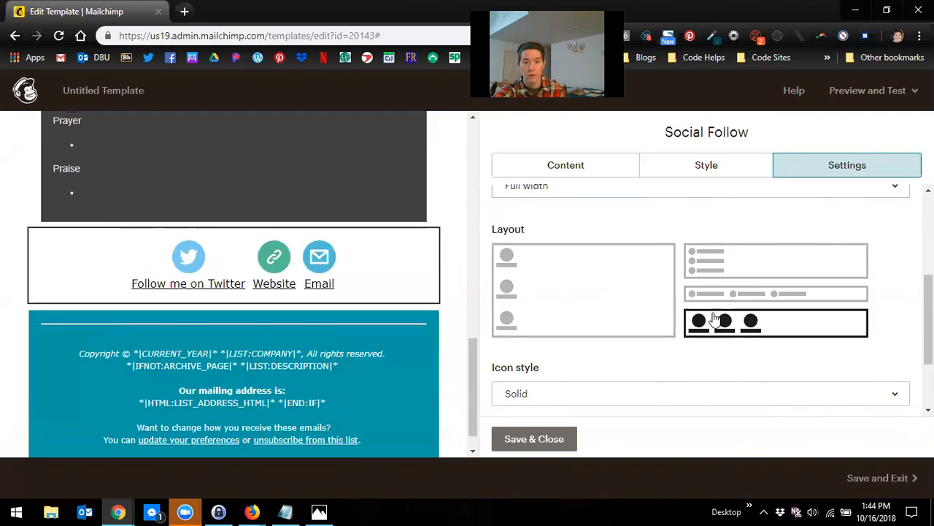
{"action": "left_click", "coordinate": [729, 276]}
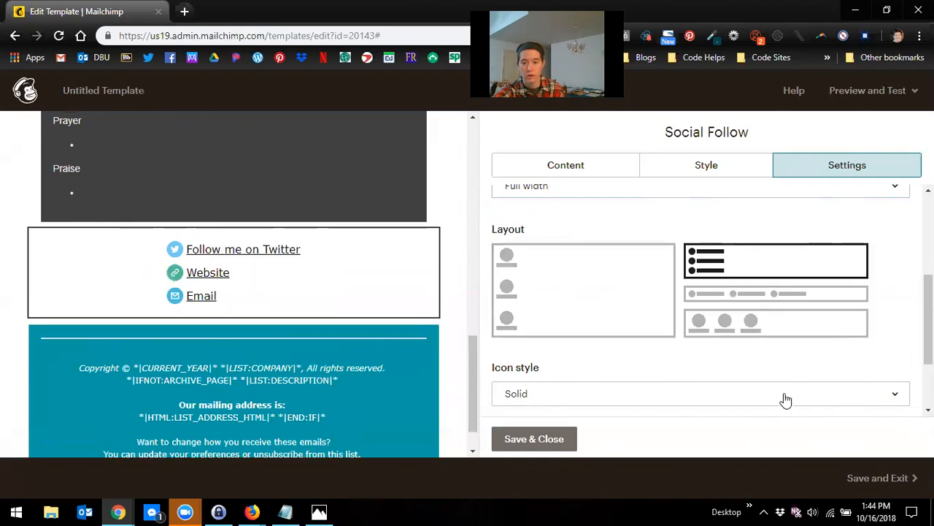
{"action": "left_click", "coordinate": [764, 298]}
{"action": "scroll", "coordinate": [705, 368], "scroll_direction": "down", "scroll_amount": 3}
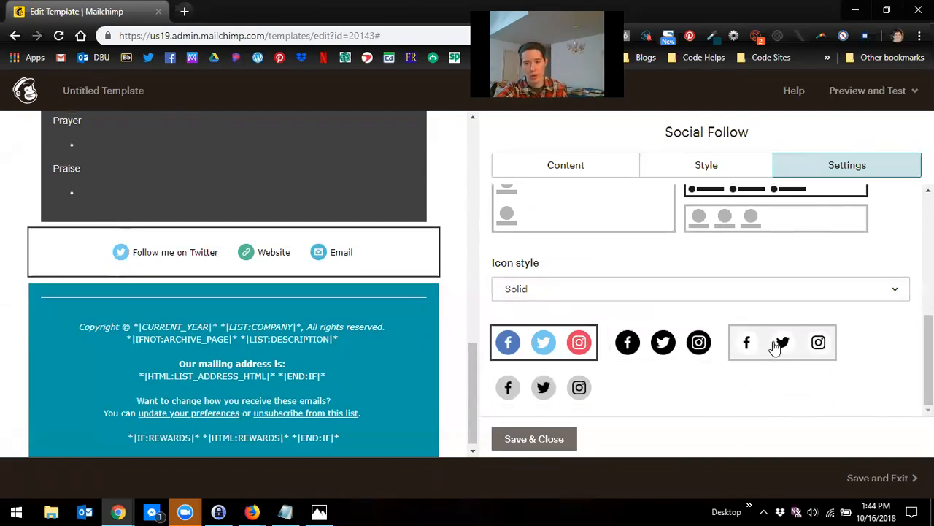
{"action": "left_click", "coordinate": [743, 350]}
{"action": "left_click", "coordinate": [644, 343]}
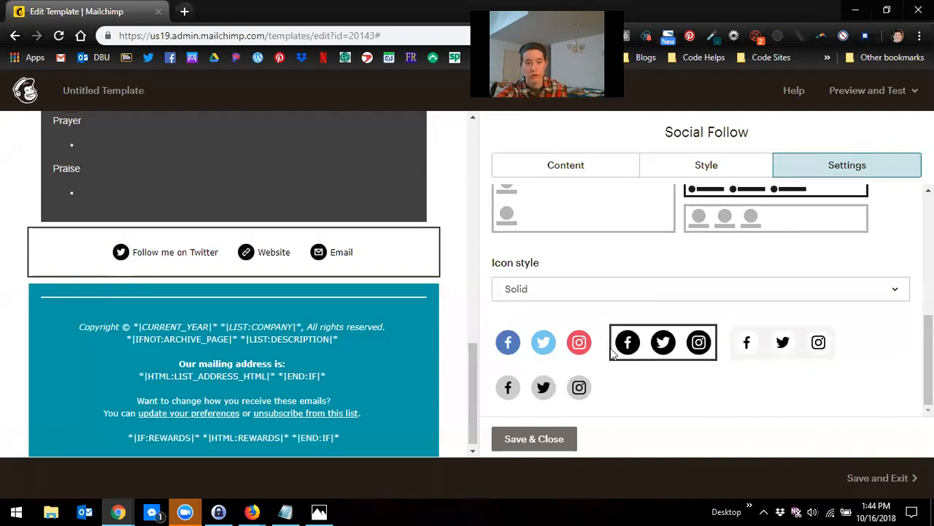
{"action": "left_click", "coordinate": [556, 392]}
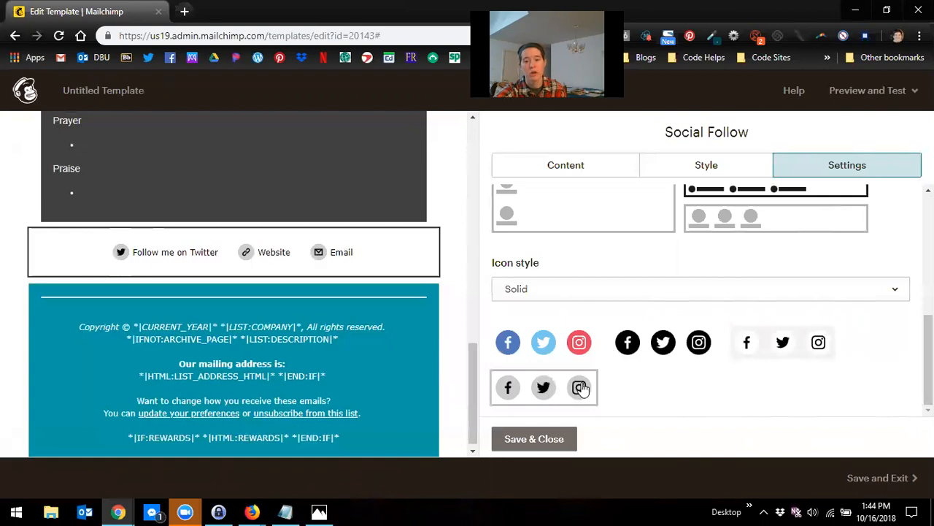
Step: Try the Outlined icon style, switch back to Solid, and save and close the social follow block
{"action": "left_click", "coordinate": [618, 292]}
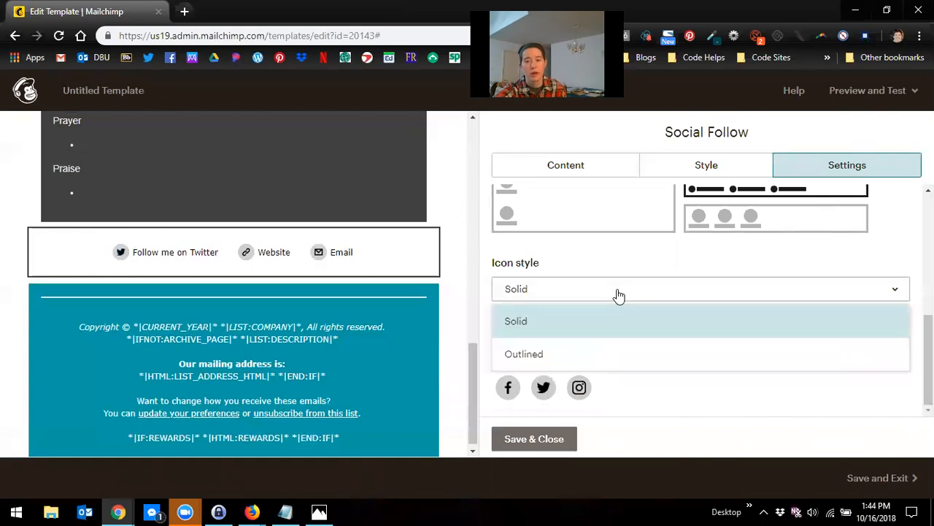
{"action": "left_click", "coordinate": [576, 354]}
{"action": "left_click", "coordinate": [562, 355]}
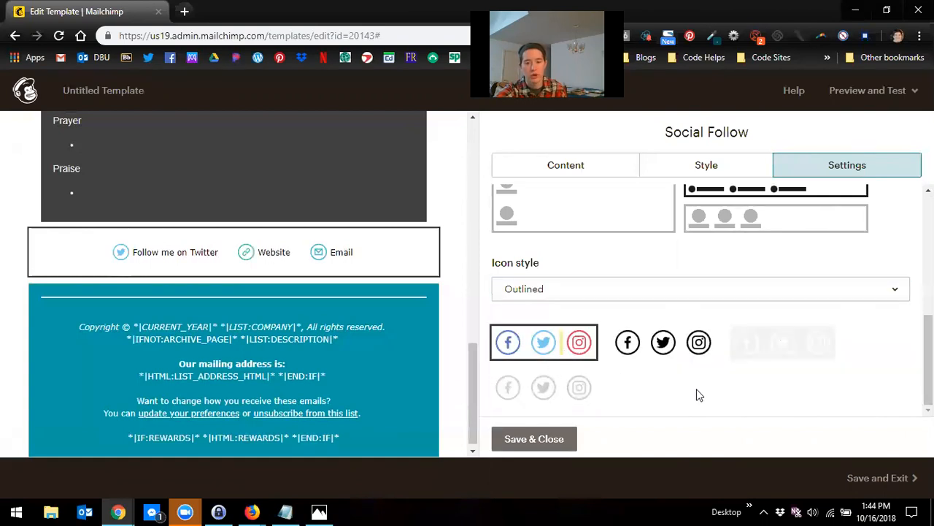
{"action": "left_click", "coordinate": [646, 289]}
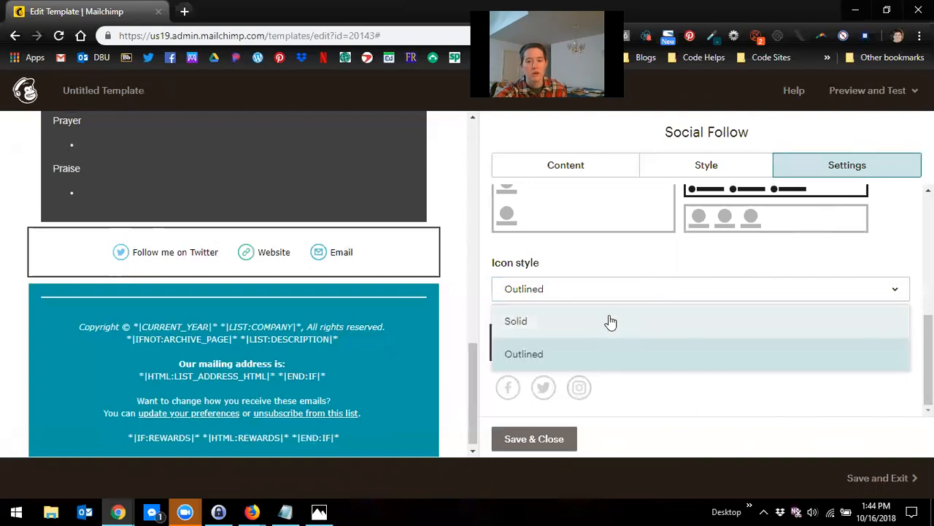
{"action": "left_click", "coordinate": [611, 320]}
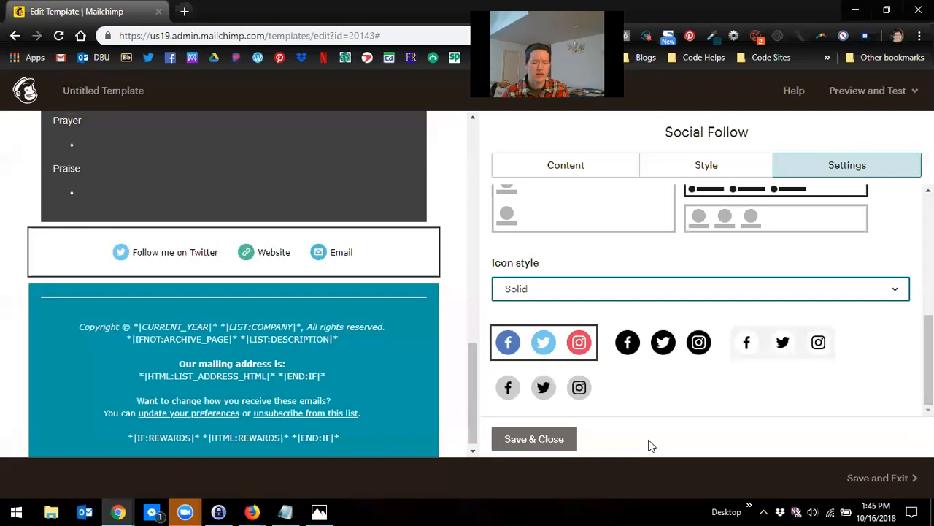
{"action": "left_click", "coordinate": [568, 440]}
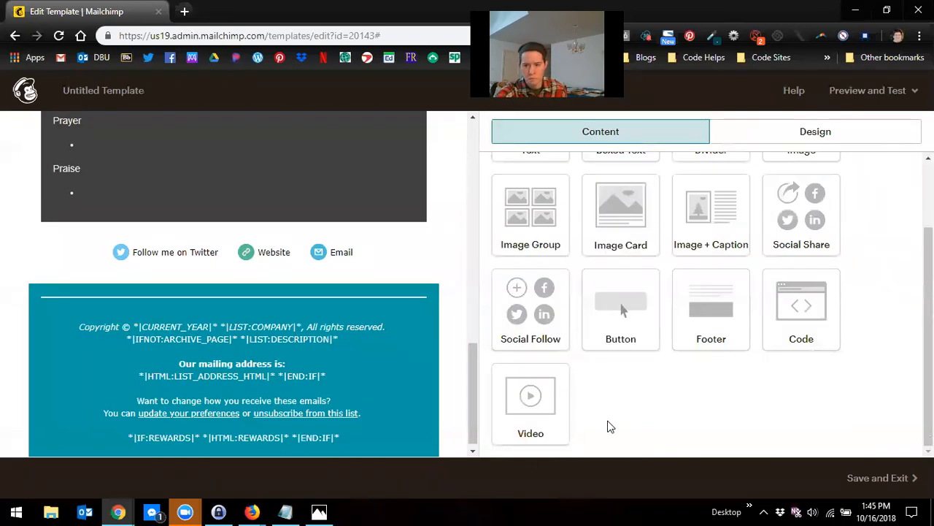
Step: Delete the divider line between the social follow links and the footer
{"action": "scroll", "coordinate": [438, 283], "scroll_direction": "up", "scroll_amount": 4}
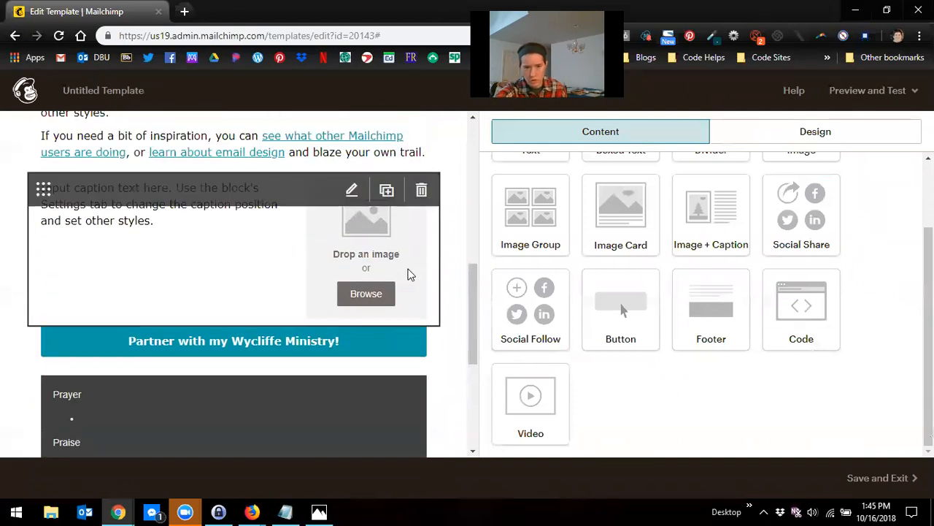
{"action": "scroll", "coordinate": [389, 340], "scroll_direction": "up", "scroll_amount": 5}
{"action": "scroll", "coordinate": [407, 375], "scroll_direction": "down", "scroll_amount": 12}
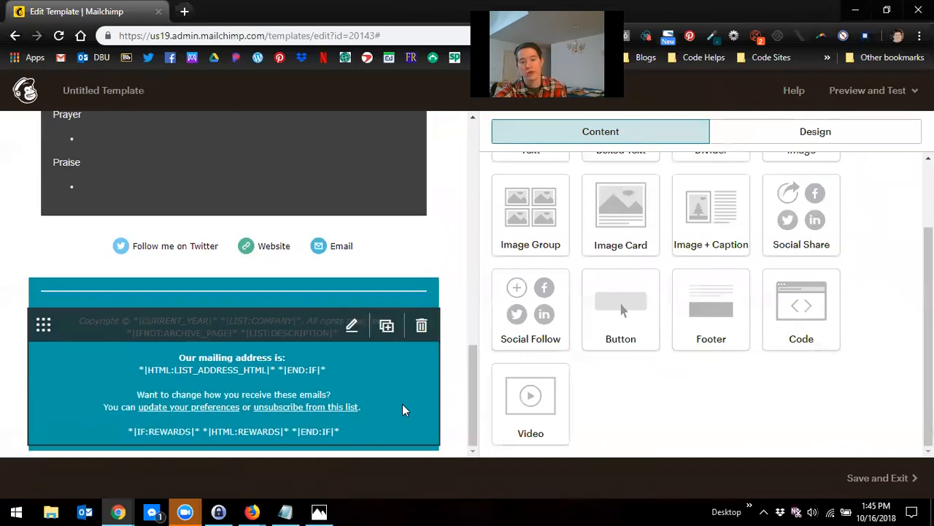
{"action": "left_click", "coordinate": [422, 398]}
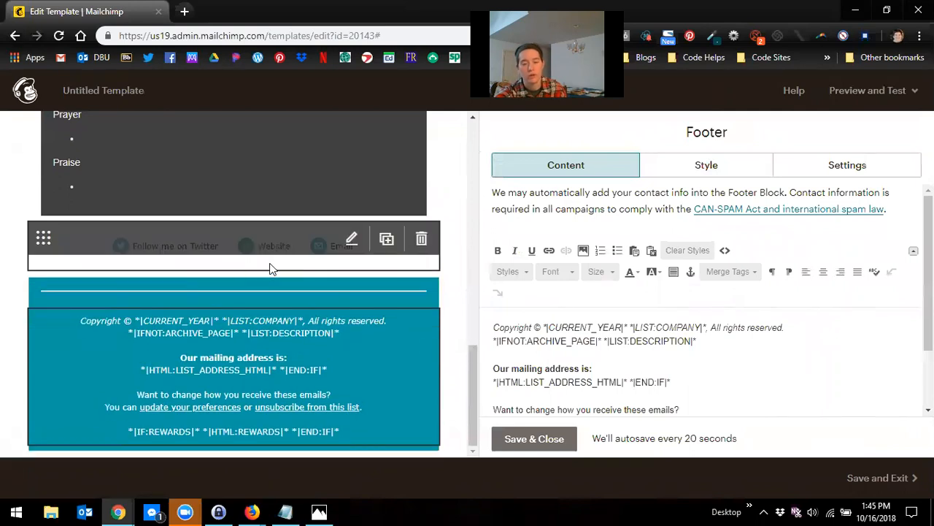
{"action": "left_click", "coordinate": [424, 302]}
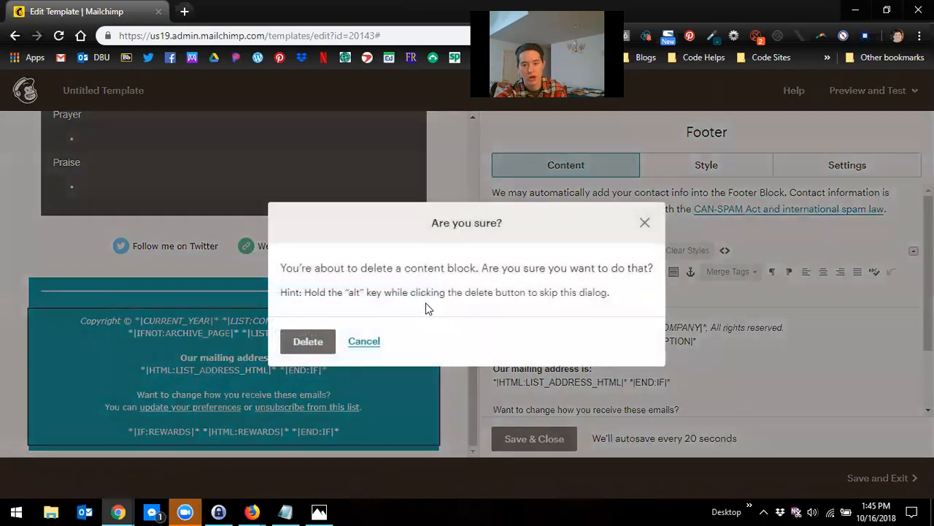
{"action": "left_click", "coordinate": [308, 342]}
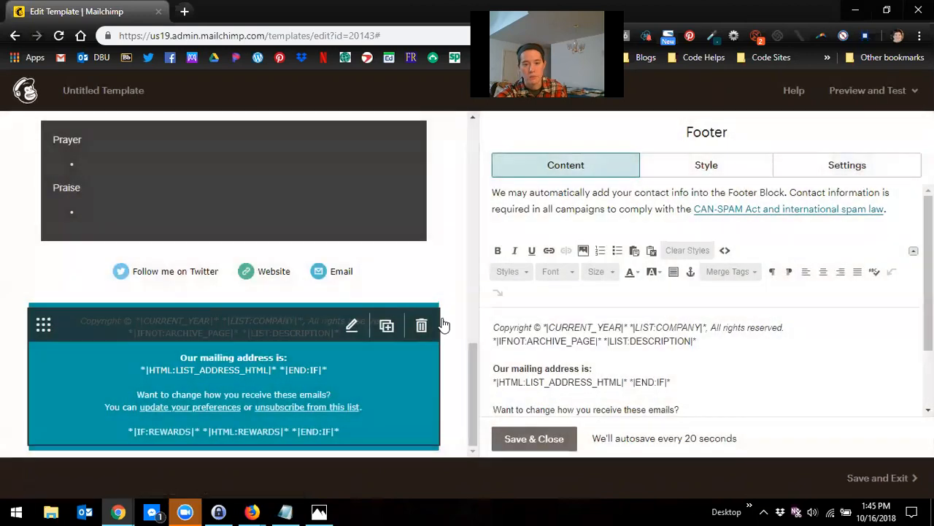
{"action": "scroll", "coordinate": [493, 310], "scroll_direction": "down", "scroll_amount": 1}
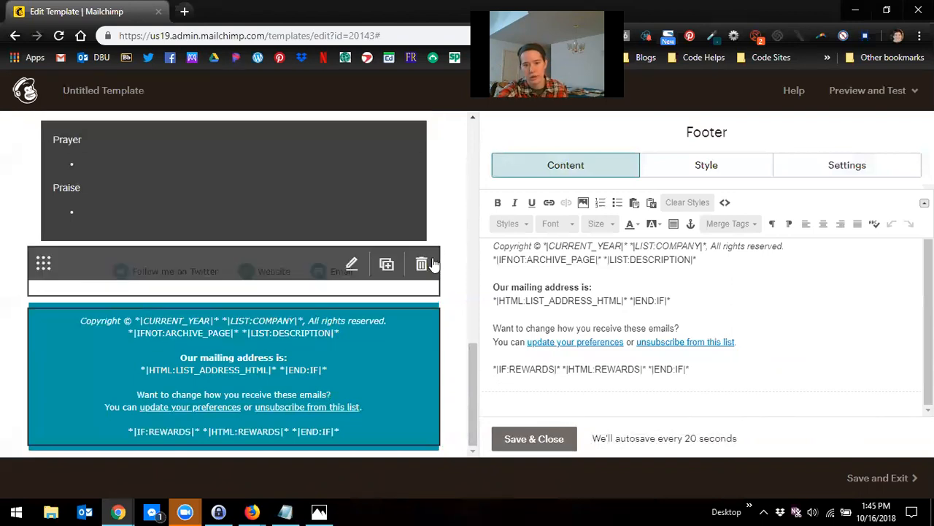
{"action": "left_click", "coordinate": [429, 264]}
{"action": "left_click", "coordinate": [645, 222]}
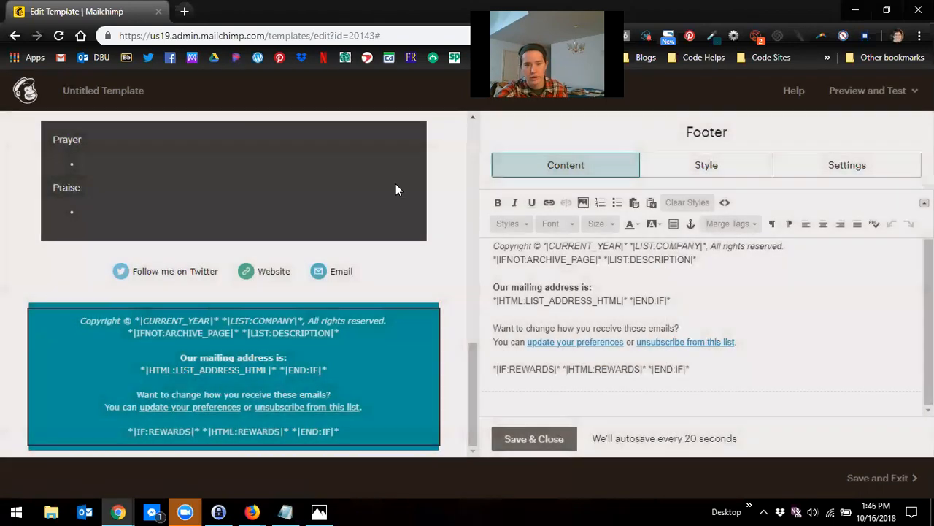
Step: Set the Prayer and Praise boxed text block's font to Verdana and save the block
{"action": "left_click", "coordinate": [389, 186]}
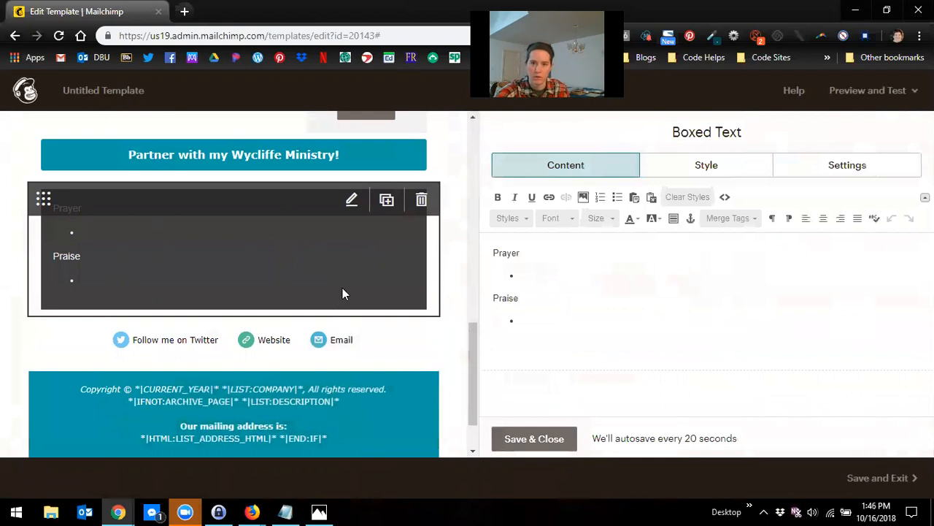
{"action": "scroll", "coordinate": [343, 288], "scroll_direction": "down", "scroll_amount": 1}
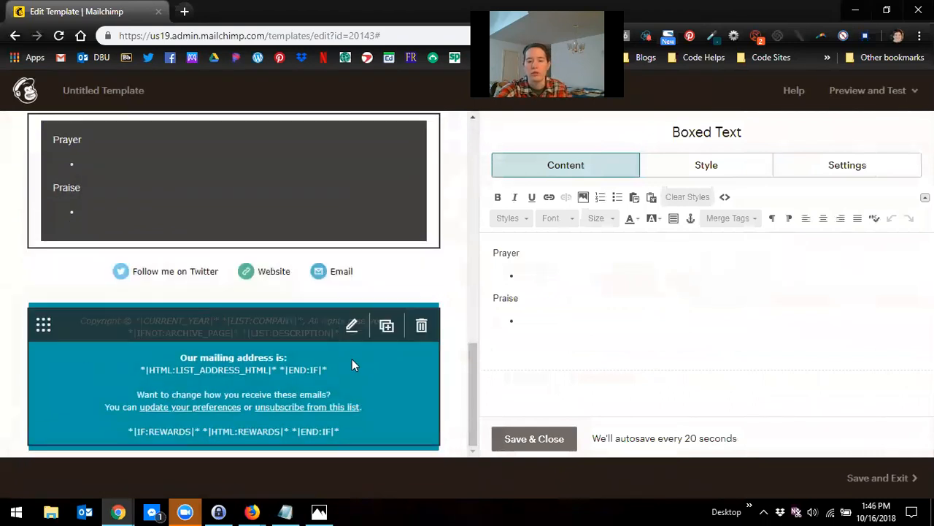
{"action": "scroll", "coordinate": [379, 328], "scroll_direction": "up", "scroll_amount": 2}
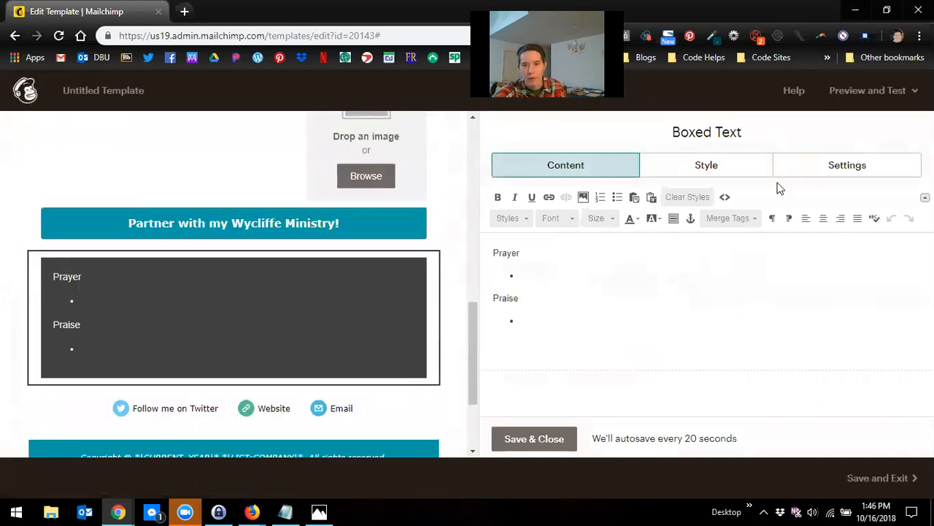
{"action": "left_click", "coordinate": [723, 169]}
{"action": "scroll", "coordinate": [621, 335], "scroll_direction": "down", "scroll_amount": 2}
{"action": "scroll", "coordinate": [655, 323], "scroll_direction": "down", "scroll_amount": 2}
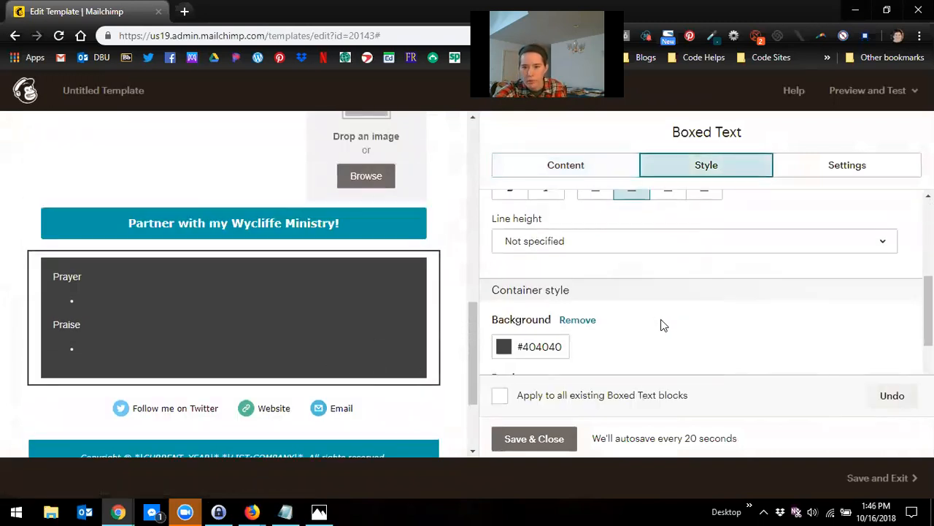
{"action": "scroll", "coordinate": [620, 285], "scroll_direction": "up", "scroll_amount": 3}
{"action": "left_click", "coordinate": [595, 217]}
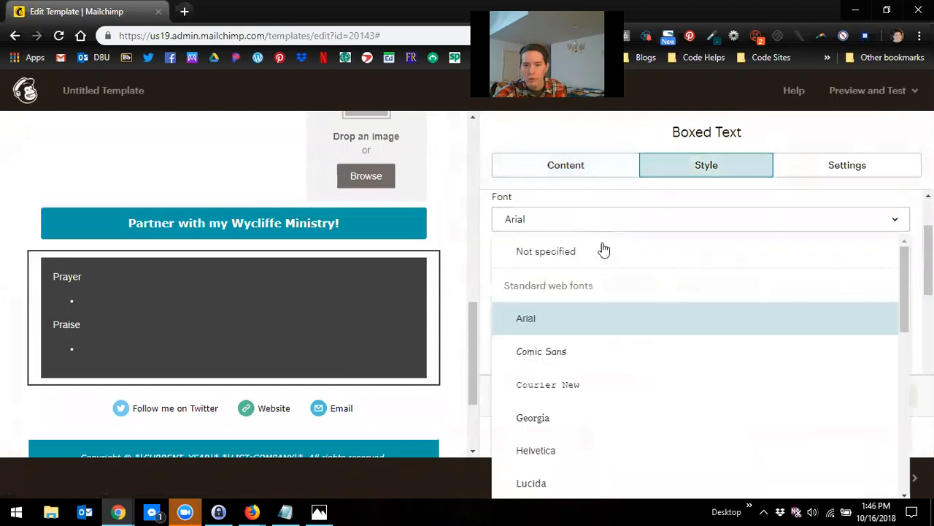
{"action": "scroll", "coordinate": [595, 420], "scroll_direction": "down", "scroll_amount": 4}
{"action": "left_click", "coordinate": [574, 411]}
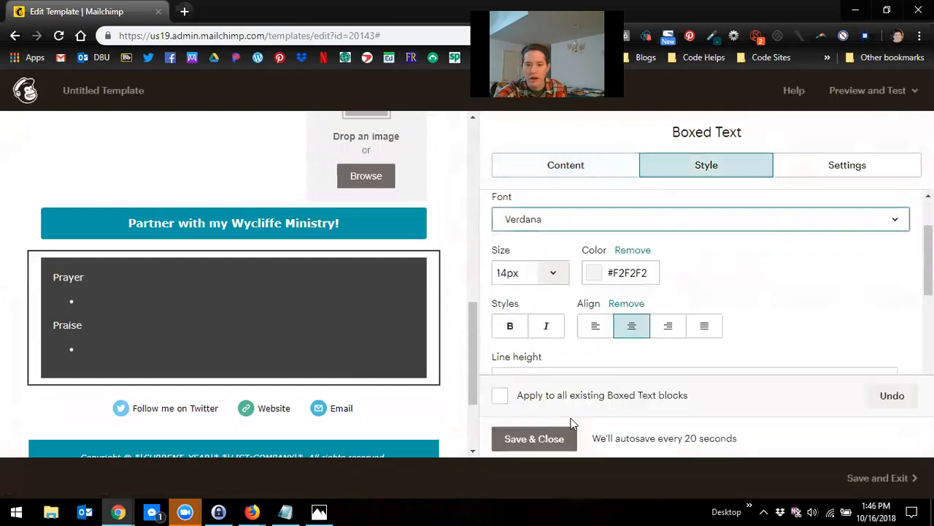
{"action": "left_click", "coordinate": [532, 440]}
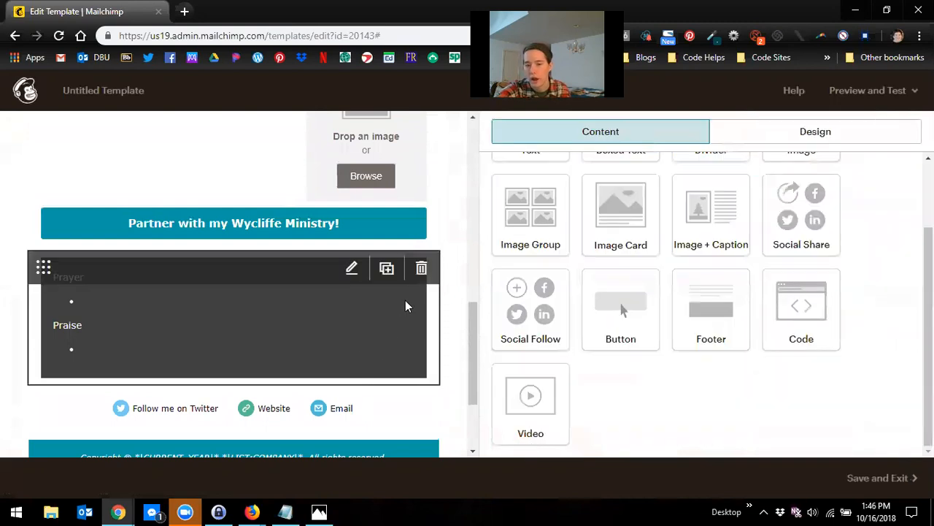
Step: Change the footer heading from "Our mailing address is:" to "My mailing address is:"
{"action": "scroll", "coordinate": [332, 332], "scroll_direction": "down", "scroll_amount": 2}
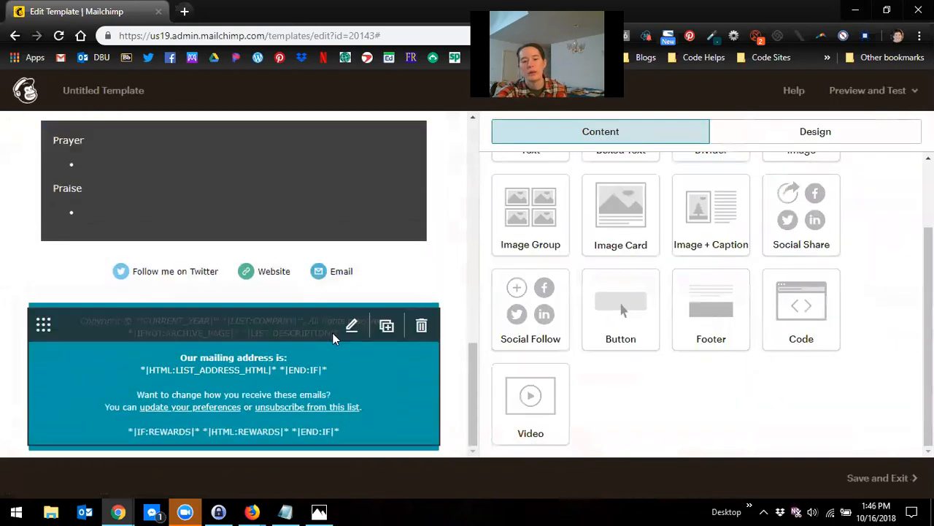
{"action": "left_click", "coordinate": [349, 346]}
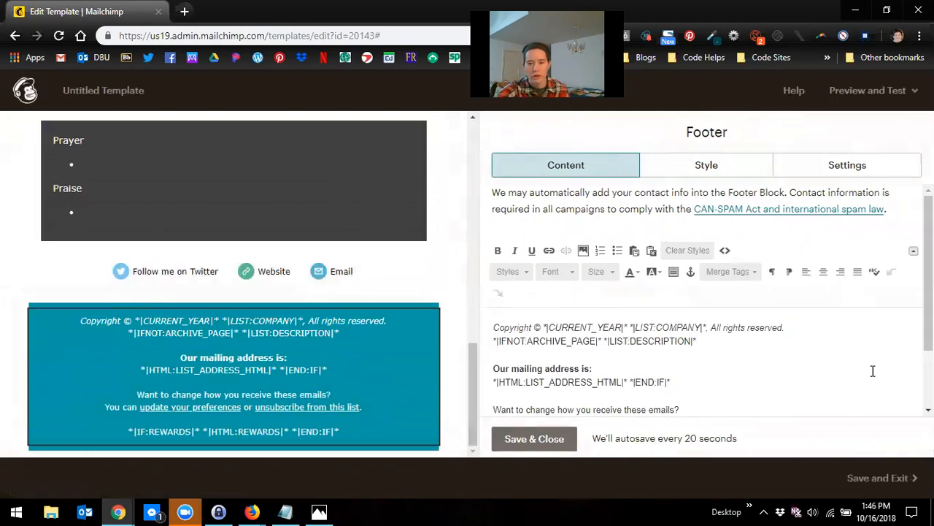
{"action": "scroll", "coordinate": [868, 376], "scroll_direction": "down", "scroll_amount": 2}
{"action": "scroll", "coordinate": [803, 401], "scroll_direction": "up", "scroll_amount": 2}
{"action": "scroll", "coordinate": [803, 398], "scroll_direction": "down", "scroll_amount": 2}
{"action": "left_click_drag", "start_coordinate": [695, 264], "coordinate": [471, 233]}
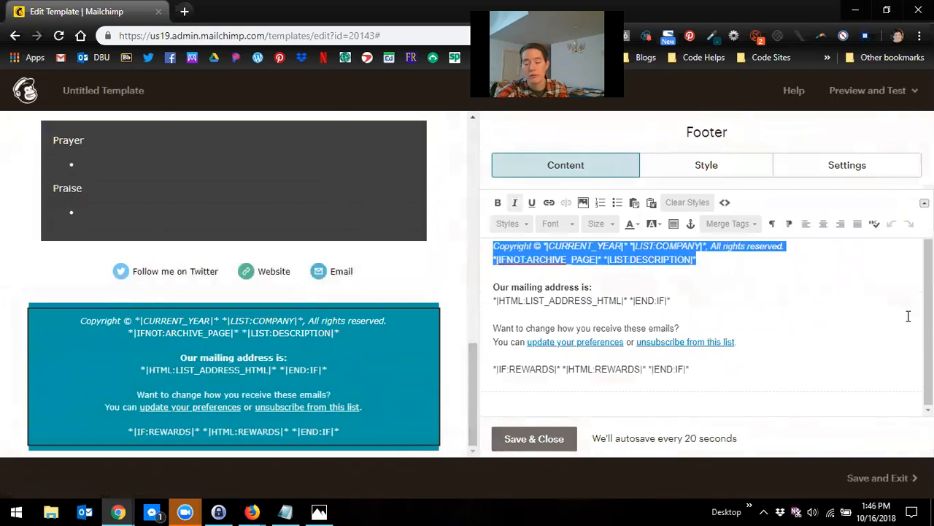
{"action": "left_click", "coordinate": [780, 330]}
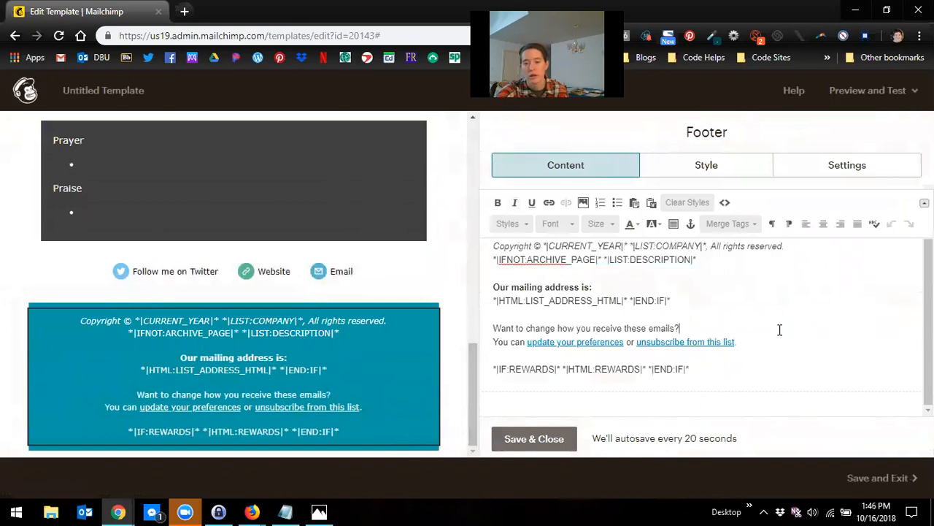
{"action": "double_click", "coordinate": [505, 287]}
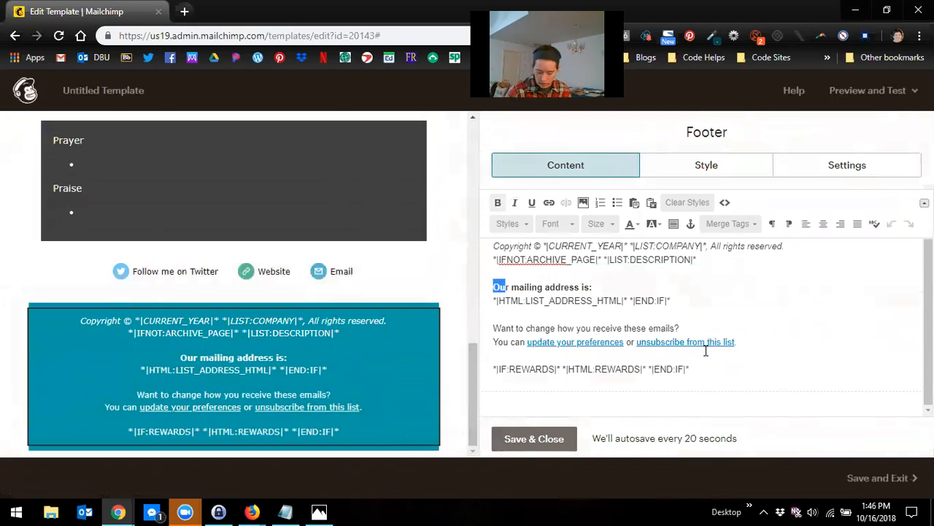
{"action": "key", "text": "BackSpace"}
{"action": "type", "text": "My"}
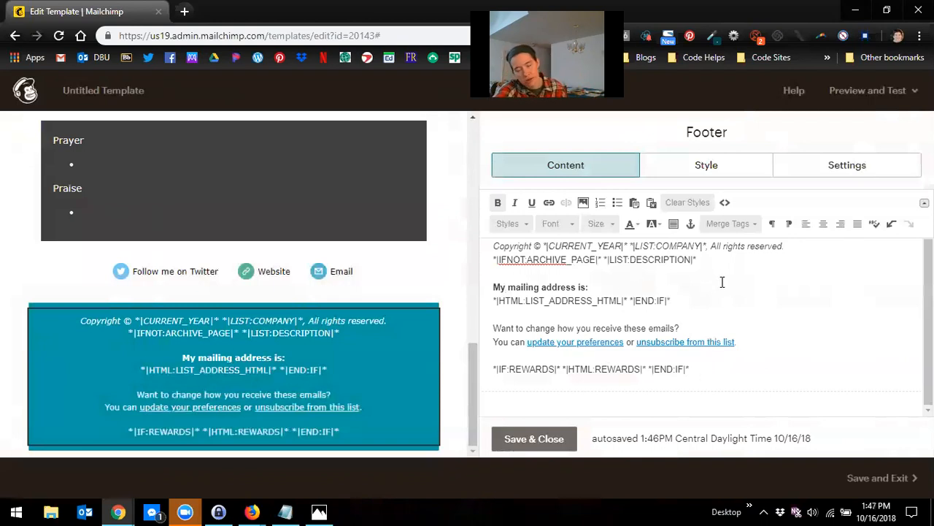
Step: Set the footer block to 2 columns and save it
{"action": "scroll", "coordinate": [648, 280], "scroll_direction": "up", "scroll_amount": 1}
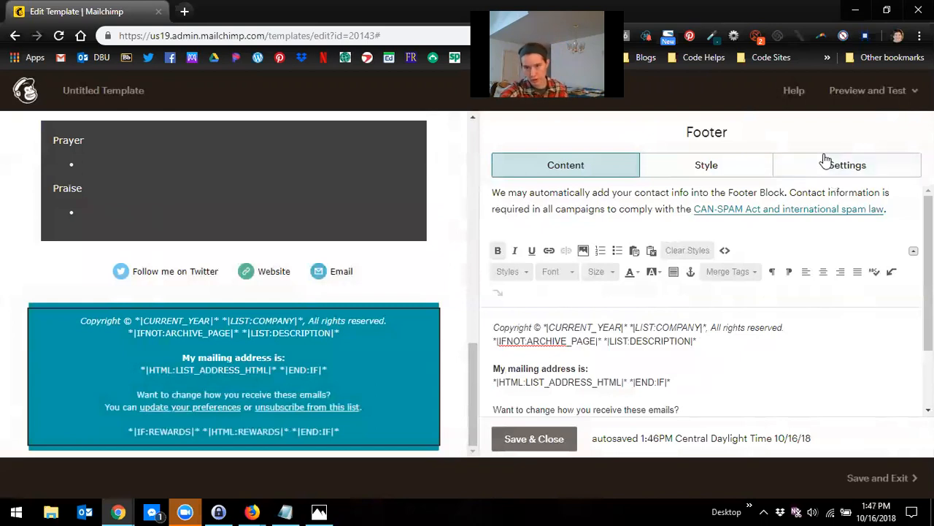
{"action": "left_click", "coordinate": [857, 171]}
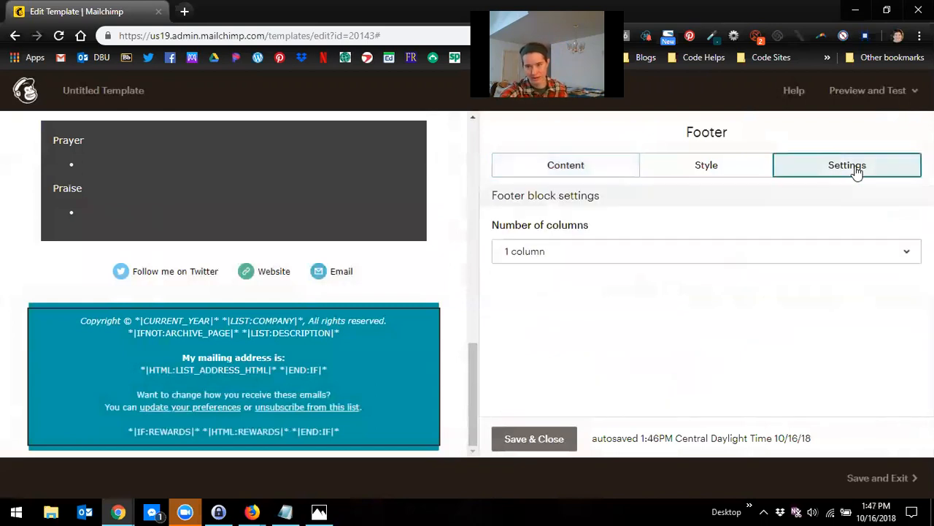
{"action": "left_click", "coordinate": [701, 253]}
{"action": "left_click", "coordinate": [651, 317]}
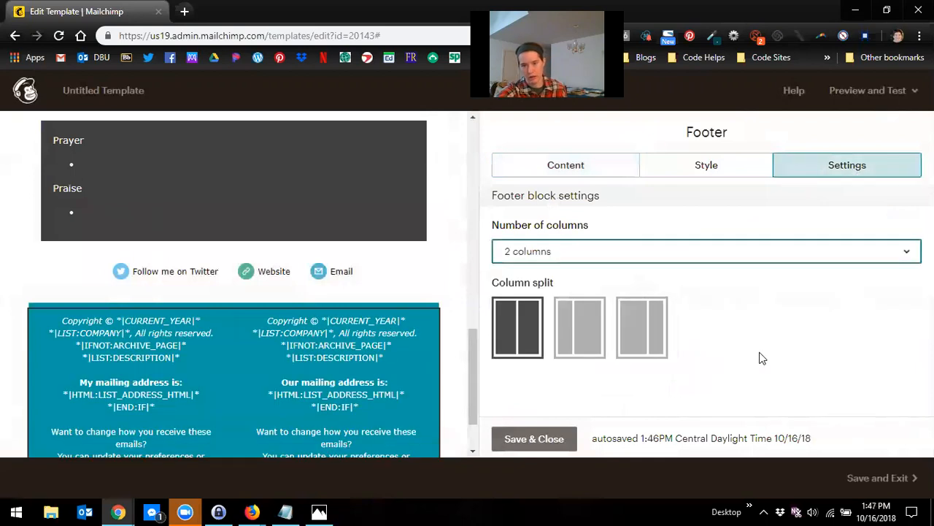
{"action": "left_click", "coordinate": [532, 442]}
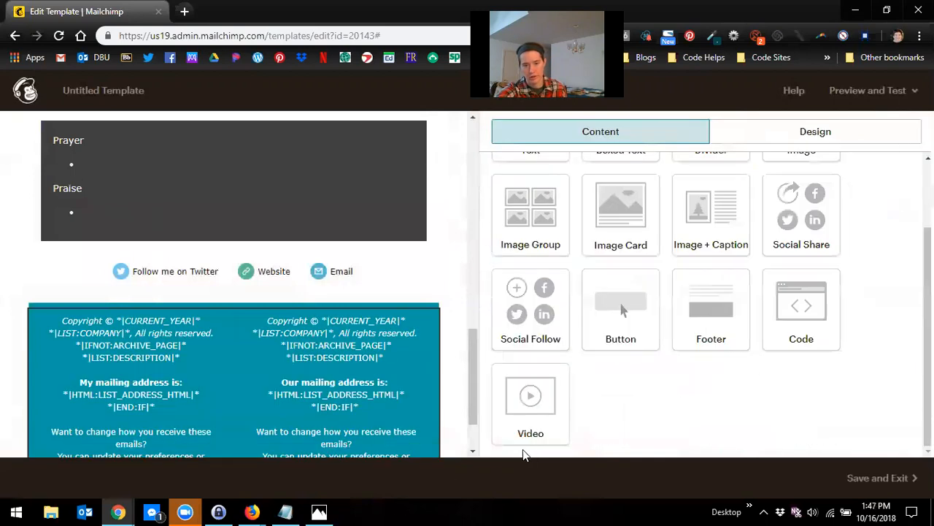
Step: Open the footer block's second column and delete all of its default text
{"action": "scroll", "coordinate": [347, 410], "scroll_direction": "down", "scroll_amount": 1}
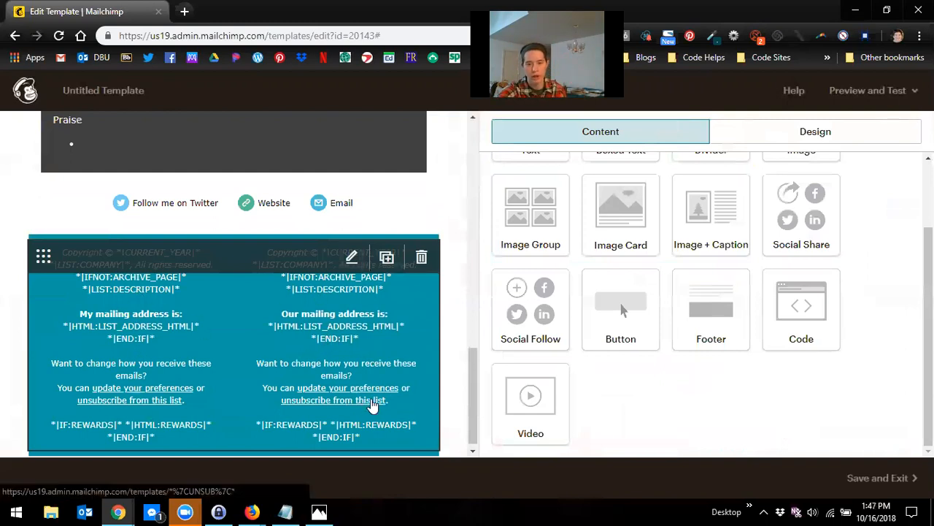
{"action": "scroll", "coordinate": [665, 396], "scroll_direction": "up", "scroll_amount": 1}
{"action": "scroll", "coordinate": [666, 397], "scroll_direction": "up", "scroll_amount": 2}
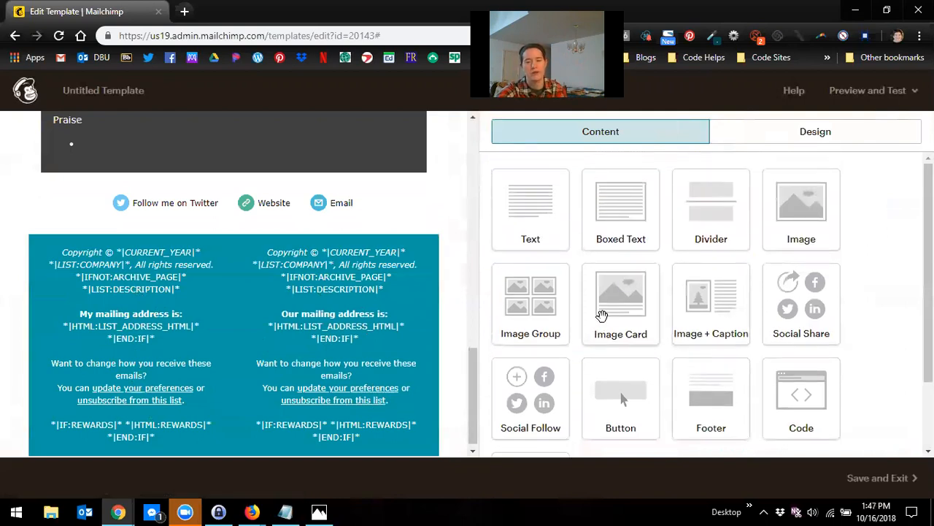
{"action": "left_click", "coordinate": [391, 338]}
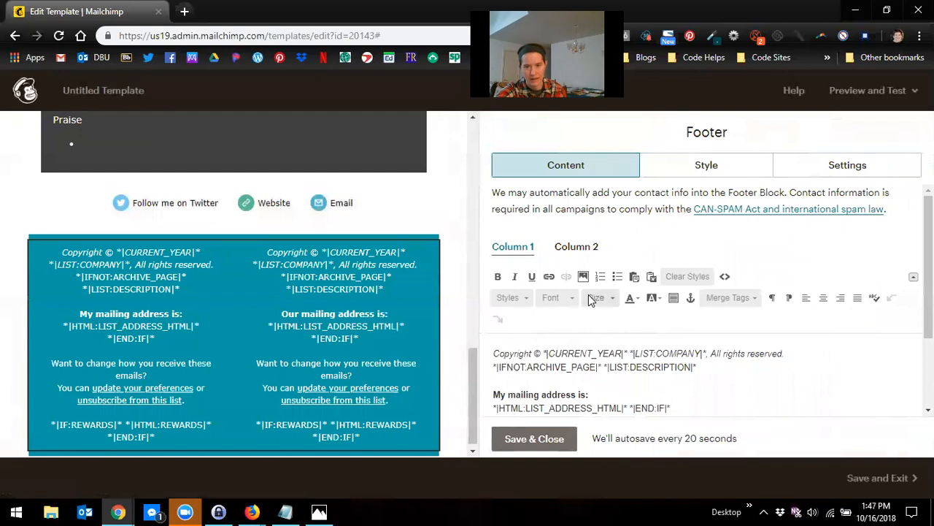
{"action": "scroll", "coordinate": [640, 385], "scroll_direction": "down", "scroll_amount": 1}
{"action": "scroll", "coordinate": [640, 385], "scroll_direction": "down", "scroll_amount": 3}
{"action": "scroll", "coordinate": [640, 387], "scroll_direction": "up", "scroll_amount": 3}
{"action": "scroll", "coordinate": [640, 390], "scroll_direction": "down", "scroll_amount": 3}
{"action": "scroll", "coordinate": [641, 396], "scroll_direction": "down", "scroll_amount": 1}
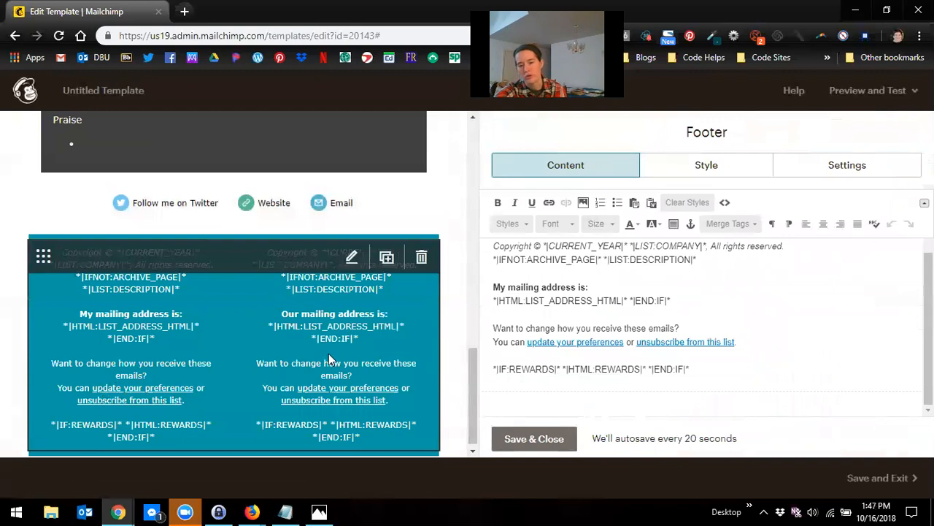
{"action": "scroll", "coordinate": [617, 365], "scroll_direction": "up", "scroll_amount": 3}
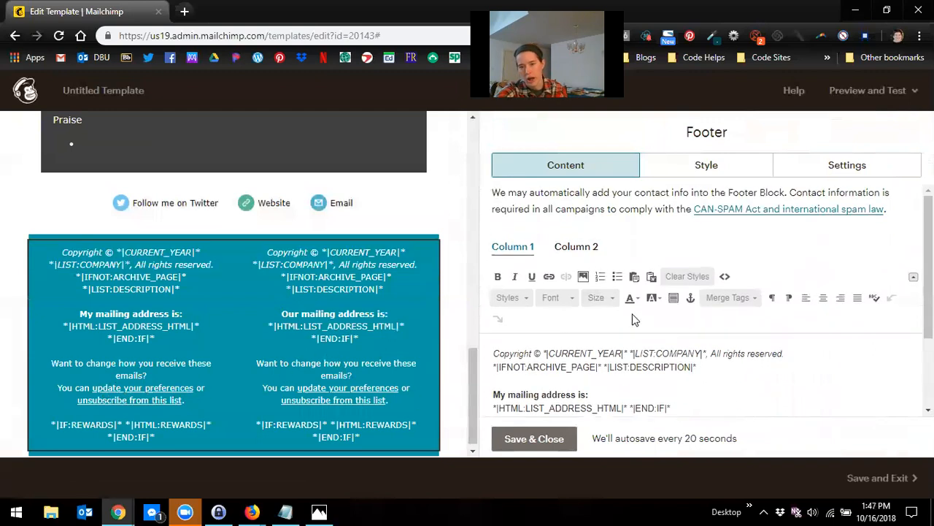
{"action": "left_click", "coordinate": [589, 246]}
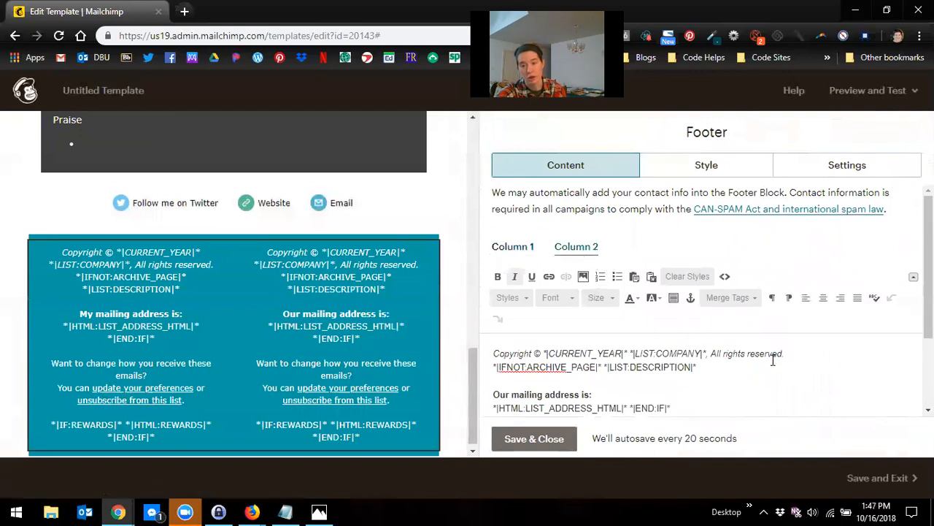
{"action": "scroll", "coordinate": [773, 365], "scroll_direction": "down", "scroll_amount": 3}
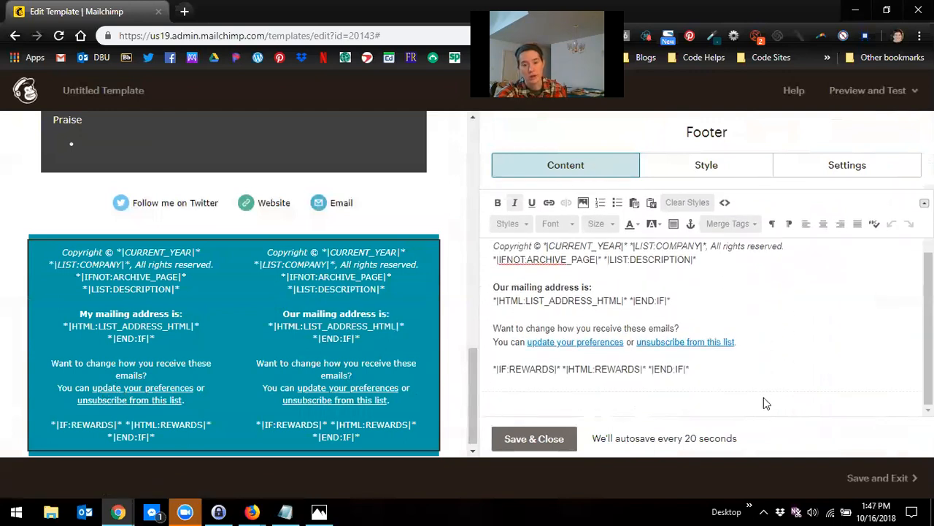
{"action": "left_click_drag", "start_coordinate": [701, 374], "coordinate": [465, 191]}
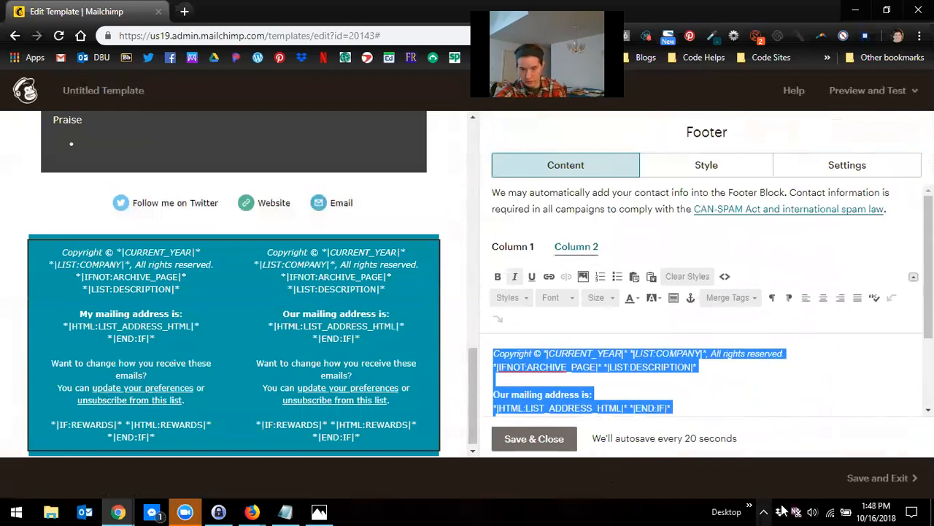
{"action": "key", "text": "BackSpace"}
{"action": "scroll", "coordinate": [642, 374], "scroll_direction": "down", "scroll_amount": 1}
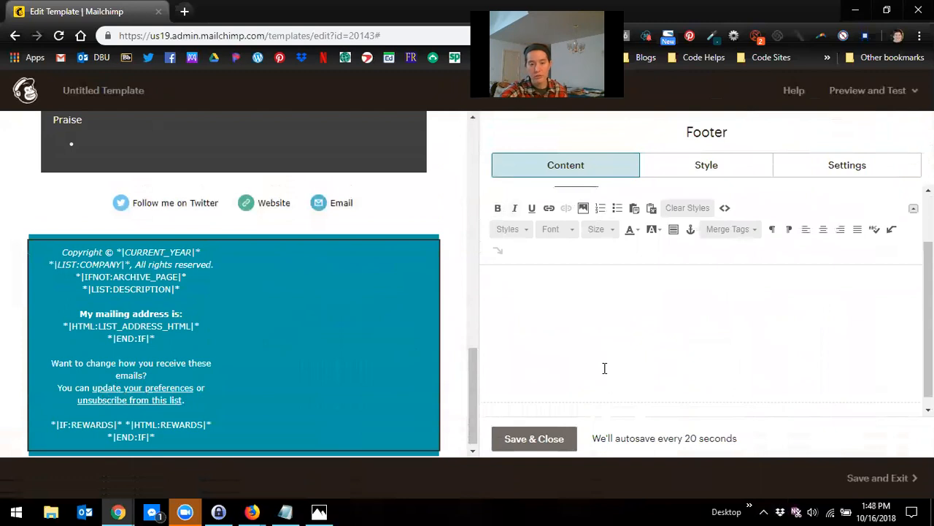
Step: Copy the check payment instructions from the Notepad text file and paste them into the footer's second column, adding blank lines before the note
{"action": "left_click", "coordinate": [287, 511]}
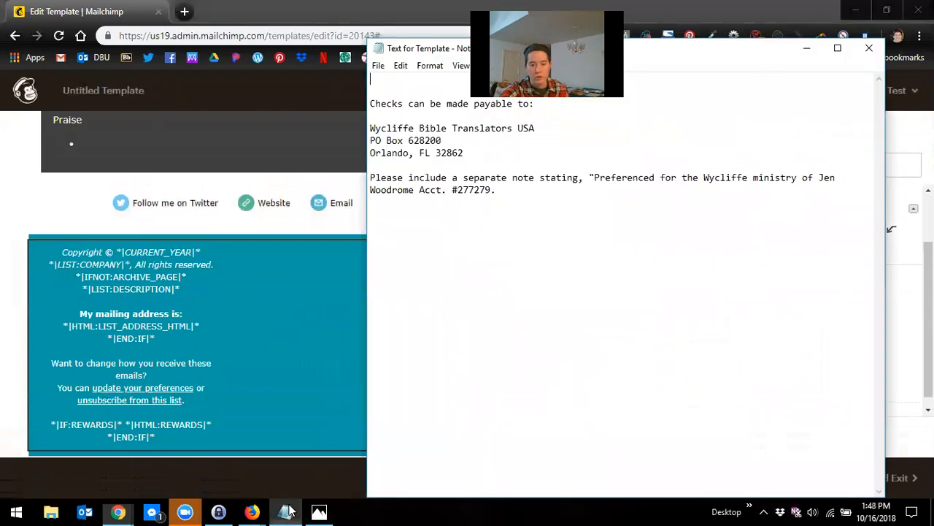
{"action": "left_click_drag", "start_coordinate": [537, 191], "coordinate": [365, 105]}
{"action": "key", "text": "ctrl+c"}
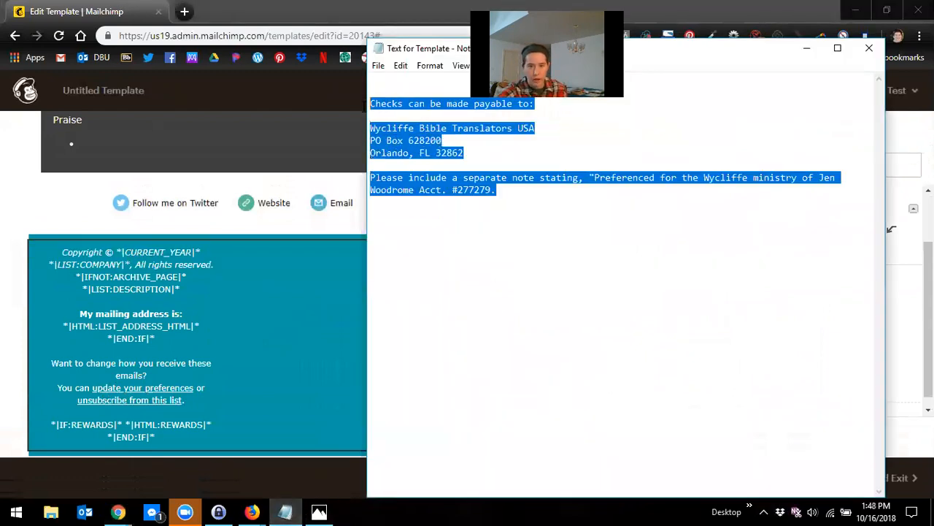
{"action": "left_click", "coordinate": [324, 322]}
{"action": "left_click", "coordinate": [721, 312]}
{"action": "key", "text": "ctrl+v"}
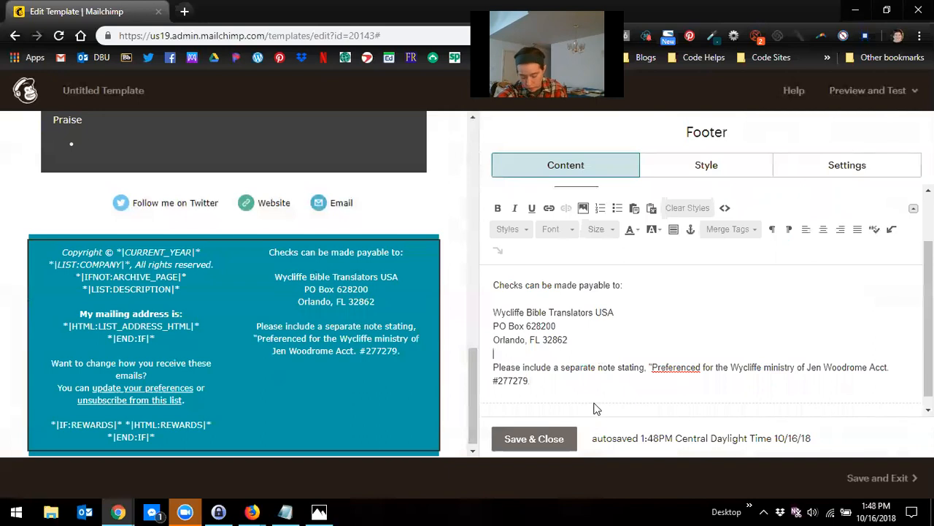
{"action": "key", "text": "Return"}
{"action": "key", "text": "Return"}
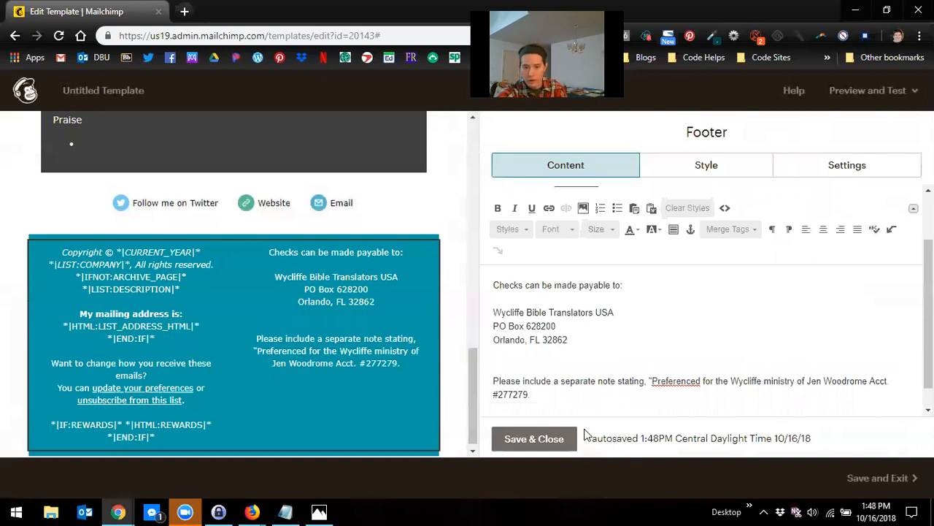
Step: Insert the Wycliffe_mark_h_wht.png logo into the blank line of the footer's second column at 200 pixels wide
{"action": "left_click", "coordinate": [511, 369]}
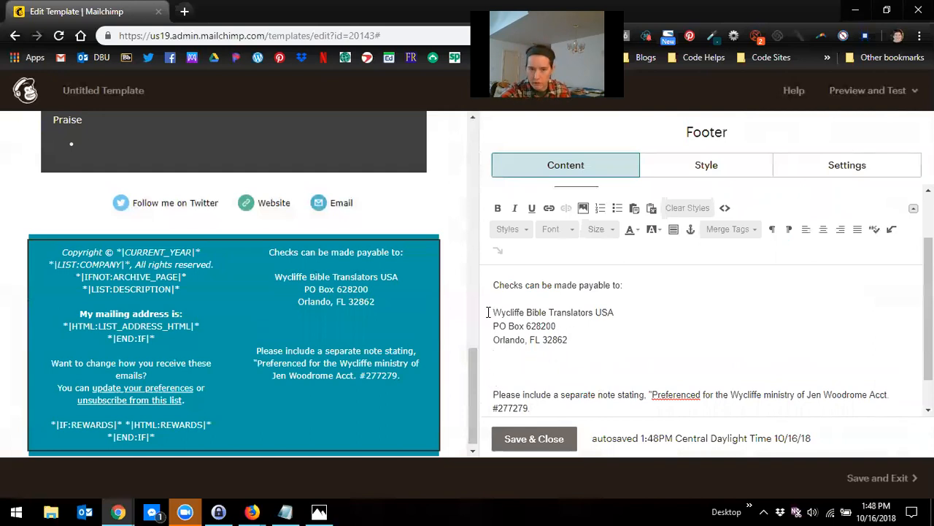
{"action": "scroll", "coordinate": [292, 256], "scroll_direction": "up", "scroll_amount": 3}
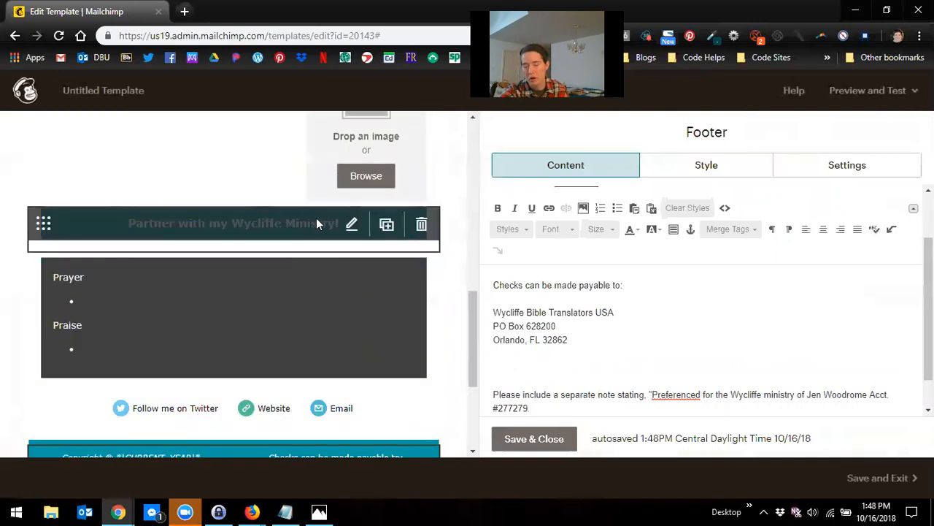
{"action": "scroll", "coordinate": [316, 219], "scroll_direction": "down", "scroll_amount": 3}
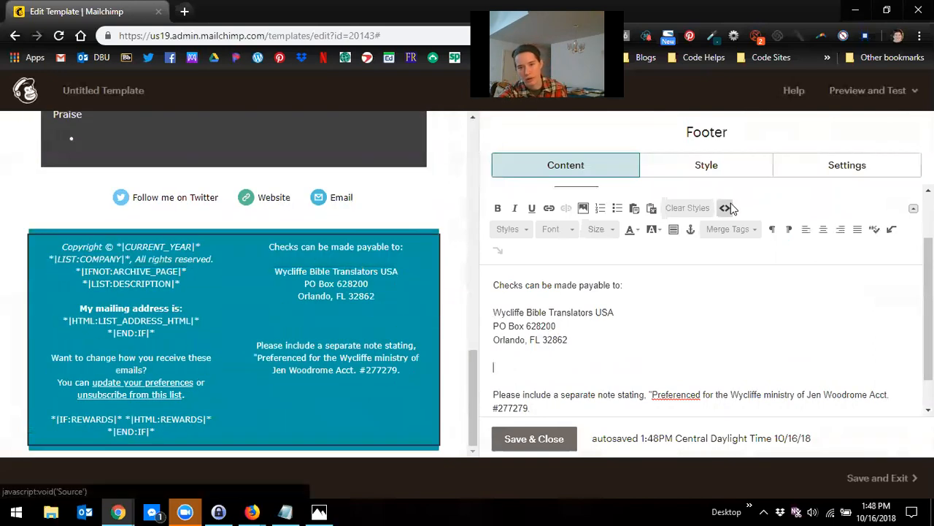
{"action": "scroll", "coordinate": [213, 232], "scroll_direction": "up", "scroll_amount": 1}
{"action": "scroll", "coordinate": [213, 237], "scroll_direction": "up", "scroll_amount": 1}
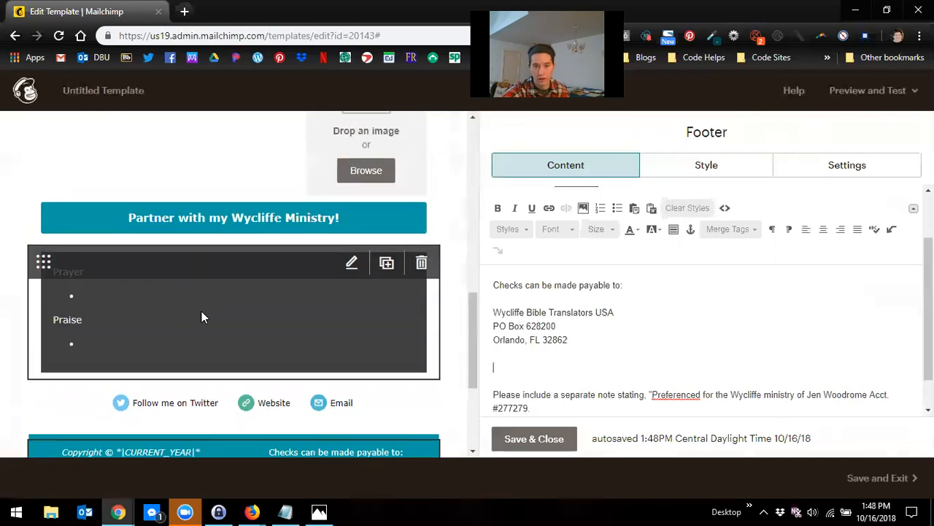
{"action": "scroll", "coordinate": [205, 313], "scroll_direction": "down", "scroll_amount": 2}
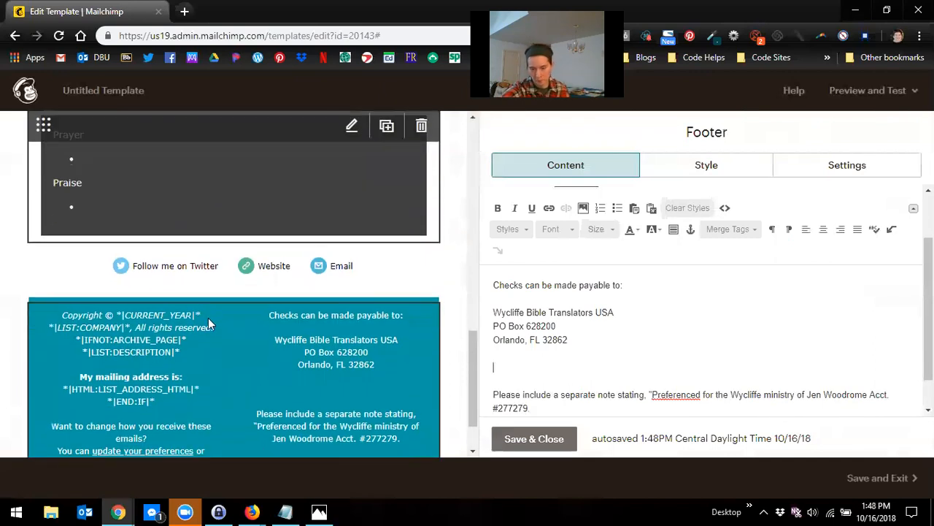
{"action": "scroll", "coordinate": [397, 397], "scroll_direction": "down", "scroll_amount": 1}
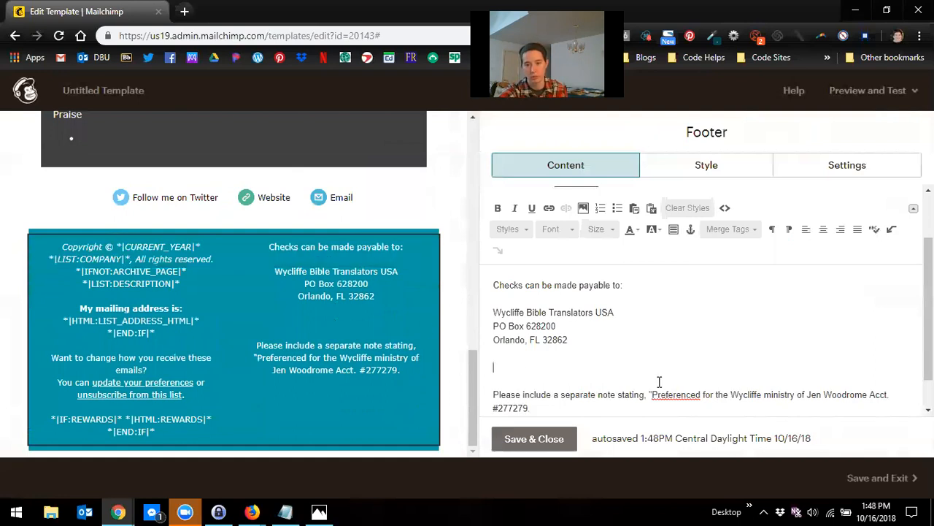
{"action": "left_click", "coordinate": [584, 210]}
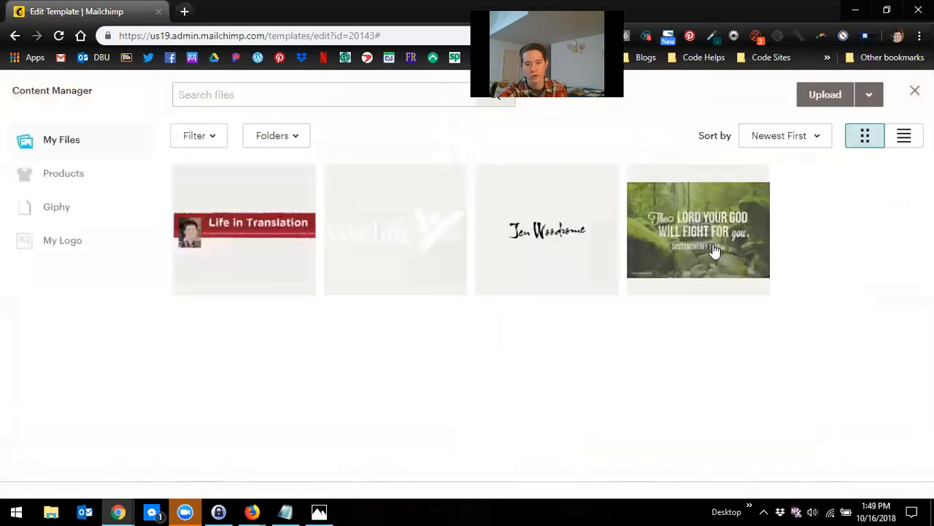
{"action": "left_click", "coordinate": [378, 244]}
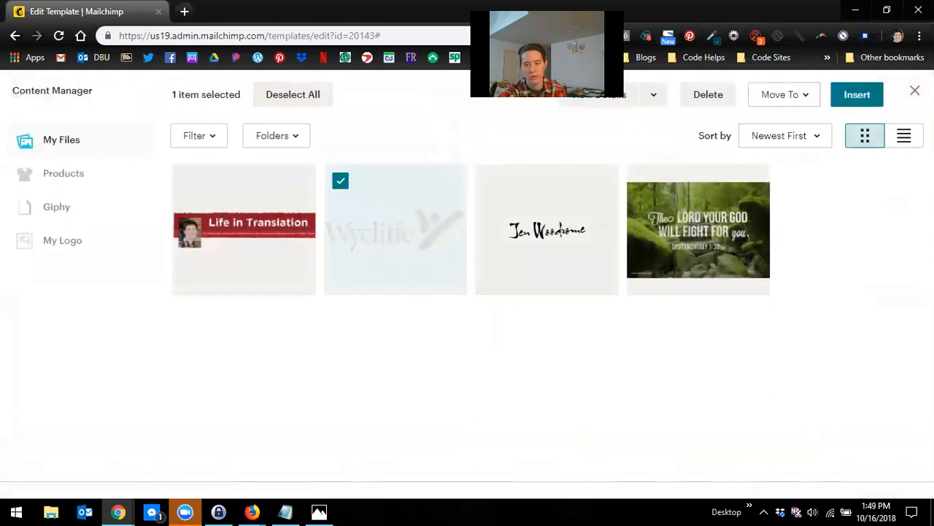
{"action": "left_click", "coordinate": [858, 96]}
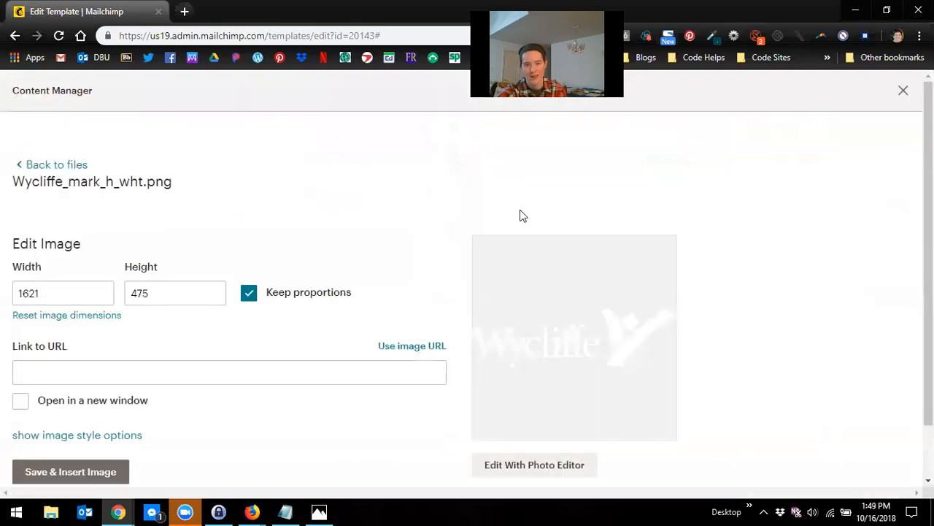
{"action": "double_click", "coordinate": [46, 291]}
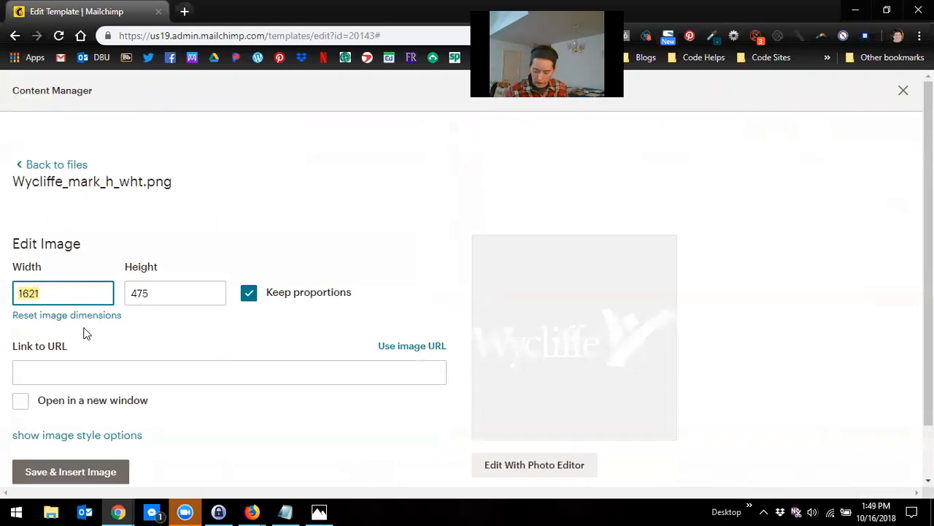
{"action": "type", "text": "150"}
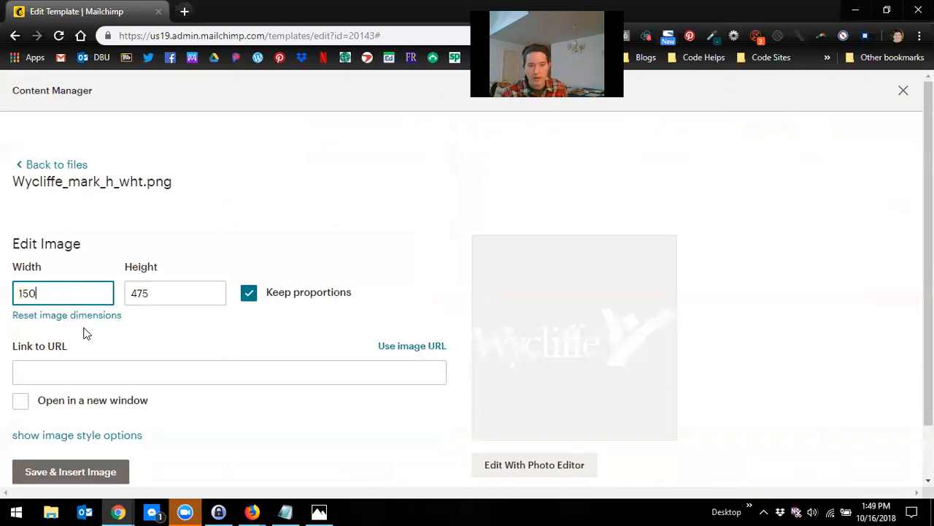
{"action": "left_click", "coordinate": [393, 321]}
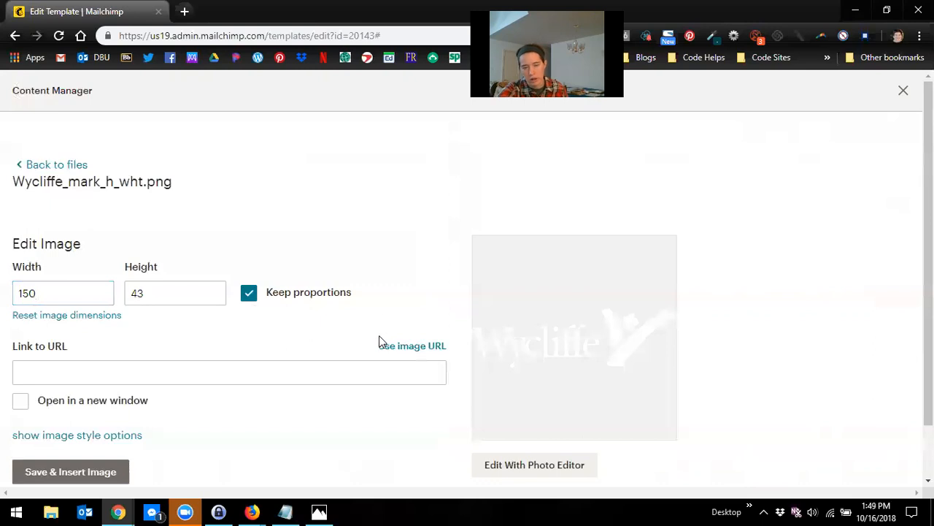
{"action": "scroll", "coordinate": [188, 442], "scroll_direction": "down", "scroll_amount": 1}
{"action": "left_click_drag", "start_coordinate": [52, 228], "coordinate": [2, 234]}
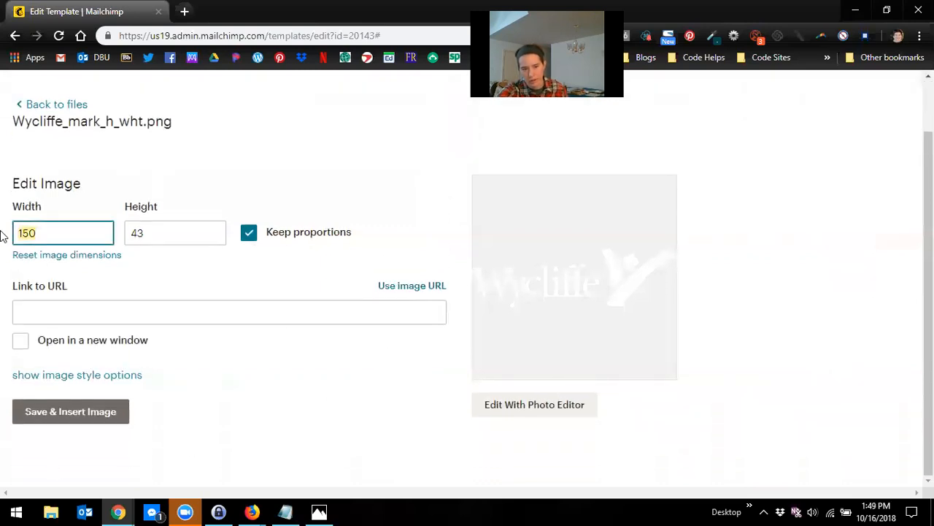
{"action": "type", "text": "200"}
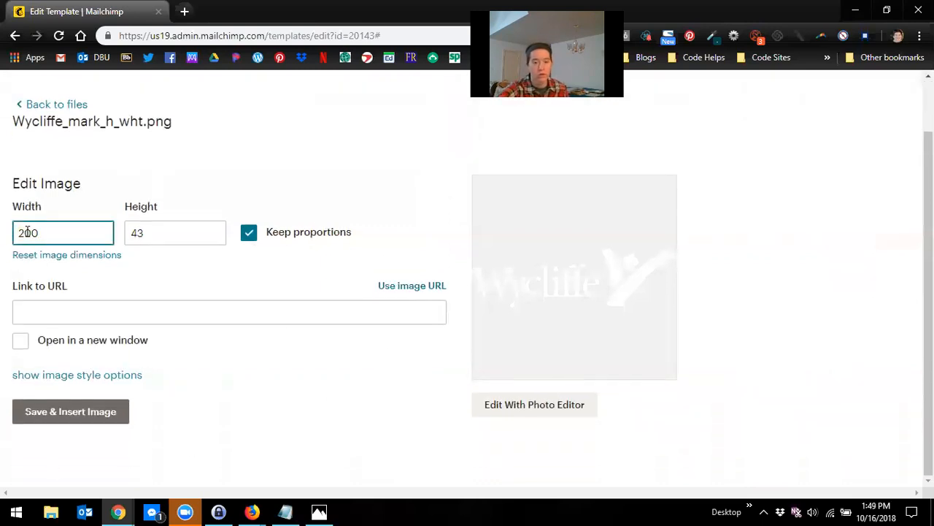
{"action": "left_click", "coordinate": [70, 412]}
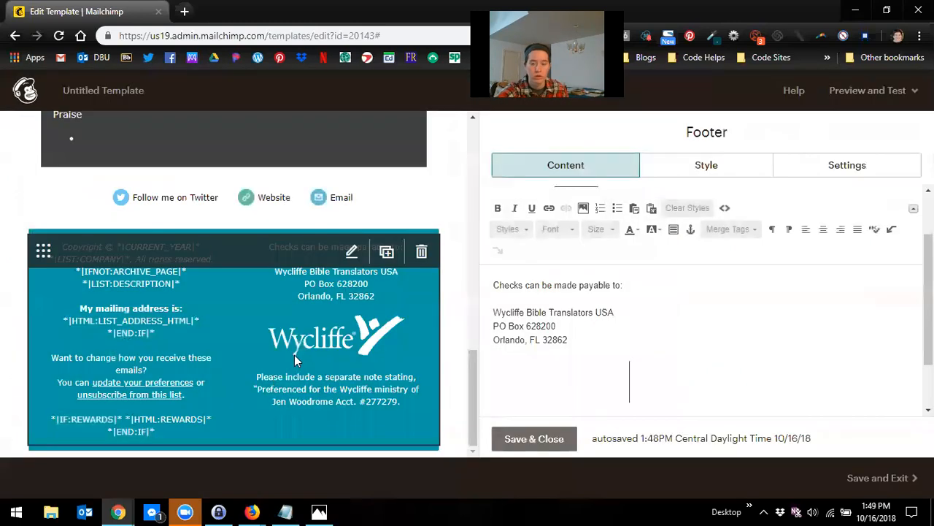
Step: Review the footer with the inserted logo and scroll through the template
{"action": "scroll", "coordinate": [606, 380], "scroll_direction": "down", "scroll_amount": 1}
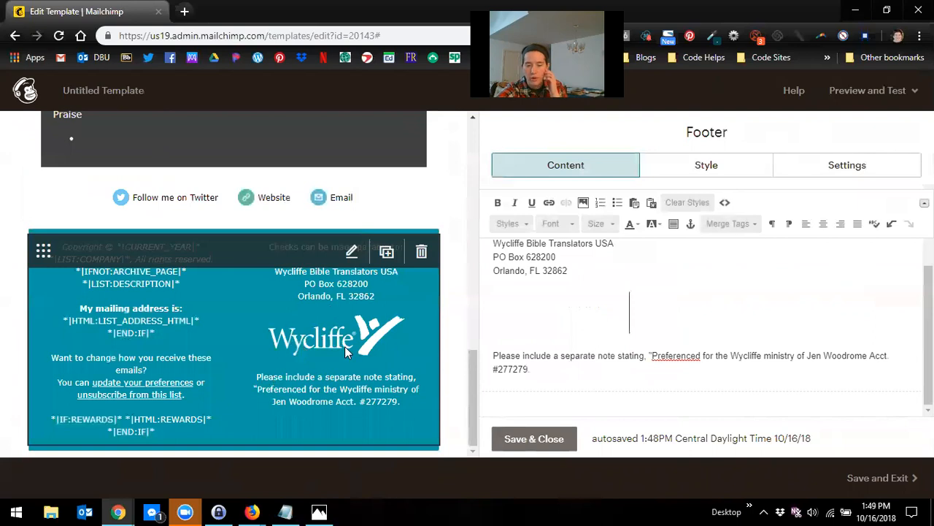
{"action": "scroll", "coordinate": [345, 346], "scroll_direction": "up", "scroll_amount": 1}
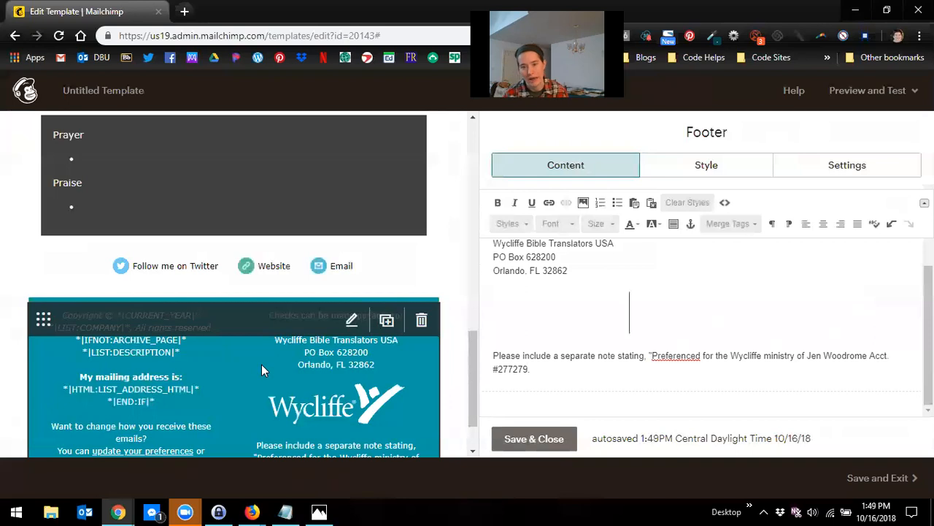
{"action": "left_click_drag", "start_coordinate": [629, 331], "coordinate": [479, 307]}
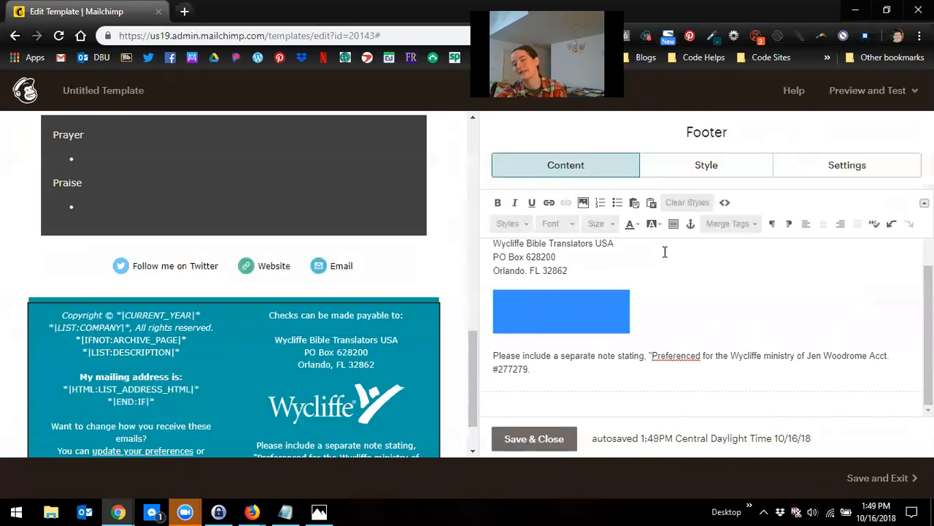
{"action": "left_click", "coordinate": [718, 304]}
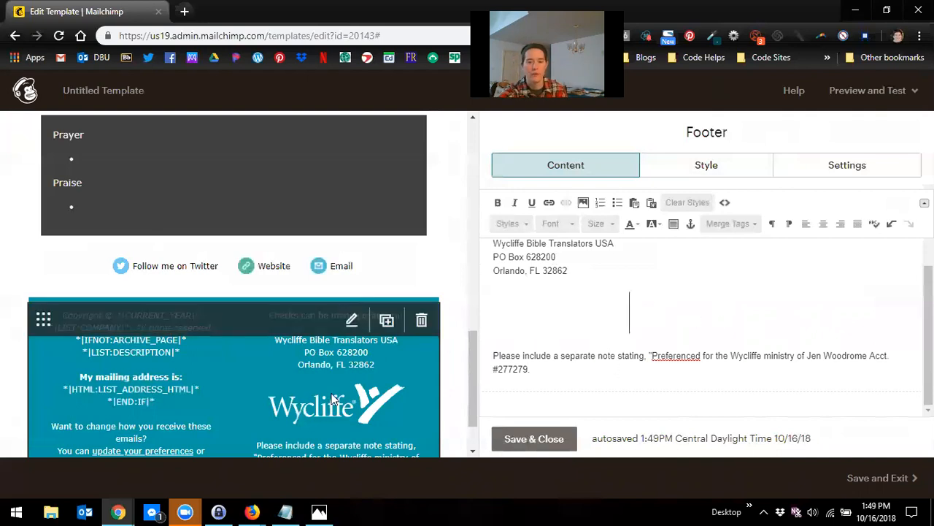
{"action": "scroll", "coordinate": [339, 388], "scroll_direction": "down", "scroll_amount": 1}
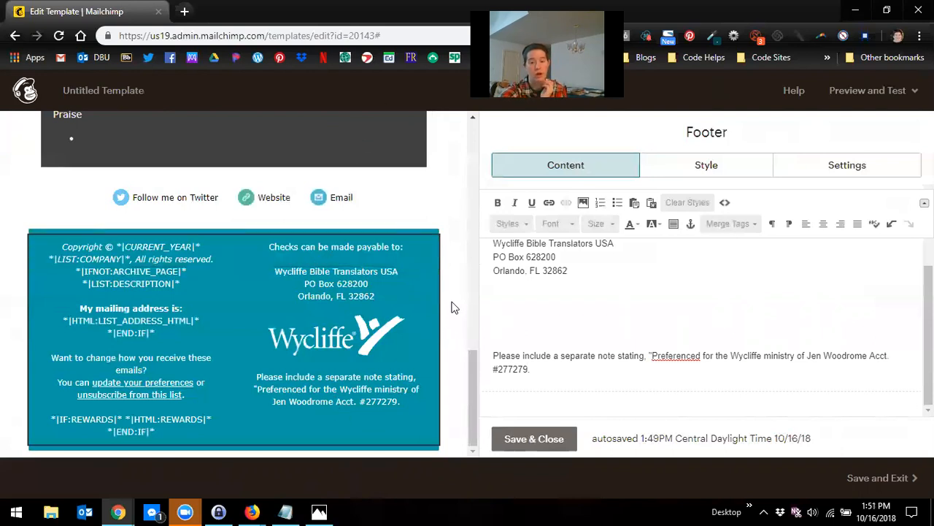
{"action": "scroll", "coordinate": [447, 325], "scroll_direction": "up", "scroll_amount": 4}
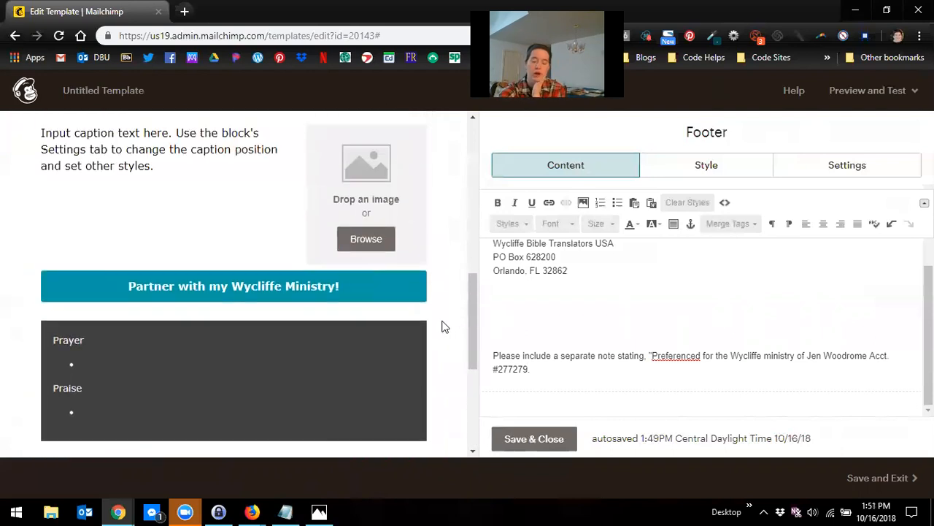
{"action": "scroll", "coordinate": [438, 327], "scroll_direction": "up", "scroll_amount": 6}
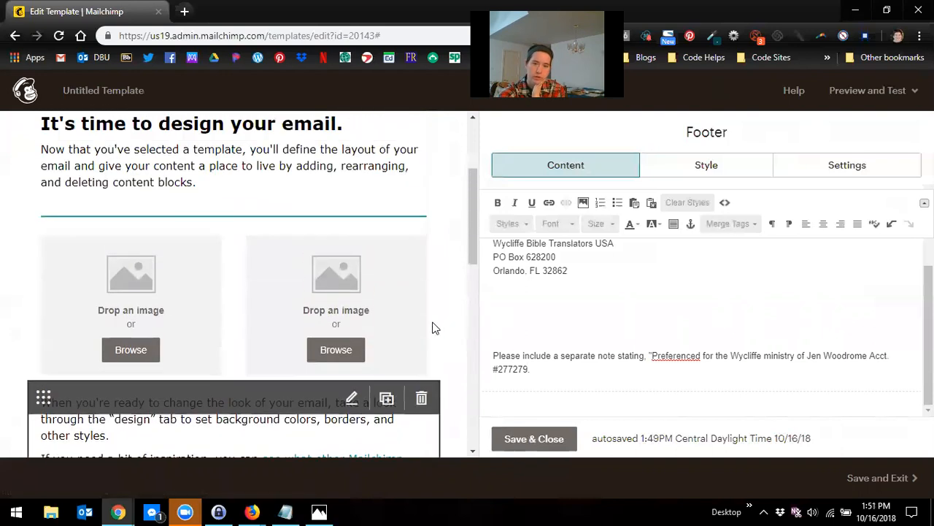
{"action": "scroll", "coordinate": [434, 327], "scroll_direction": "up", "scroll_amount": 1}
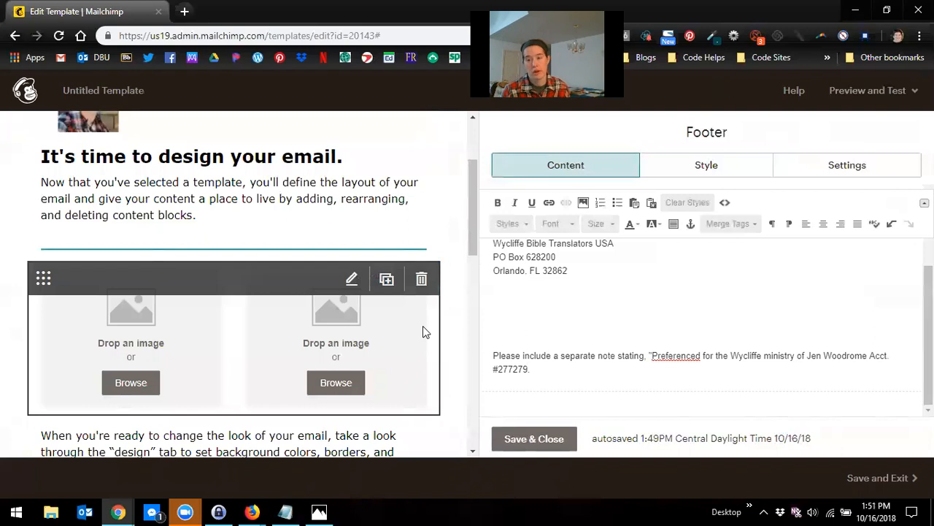
{"action": "scroll", "coordinate": [403, 329], "scroll_direction": "down", "scroll_amount": 9}
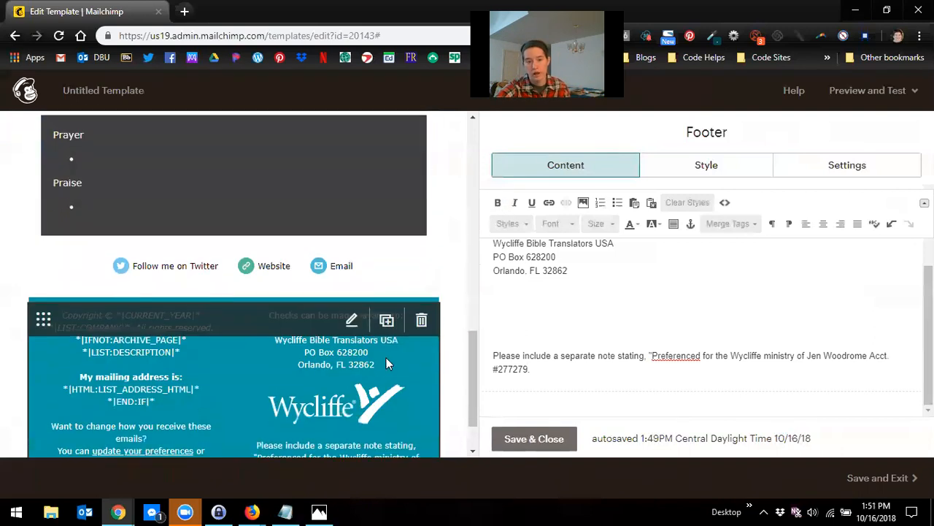
{"action": "scroll", "coordinate": [391, 363], "scroll_direction": "down", "scroll_amount": 1}
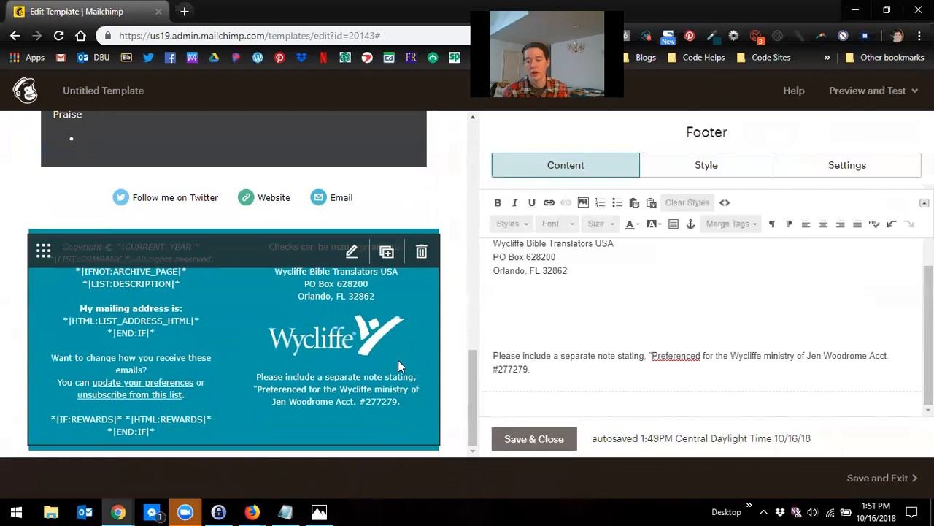
{"action": "scroll", "coordinate": [402, 292], "scroll_direction": "up", "scroll_amount": 7}
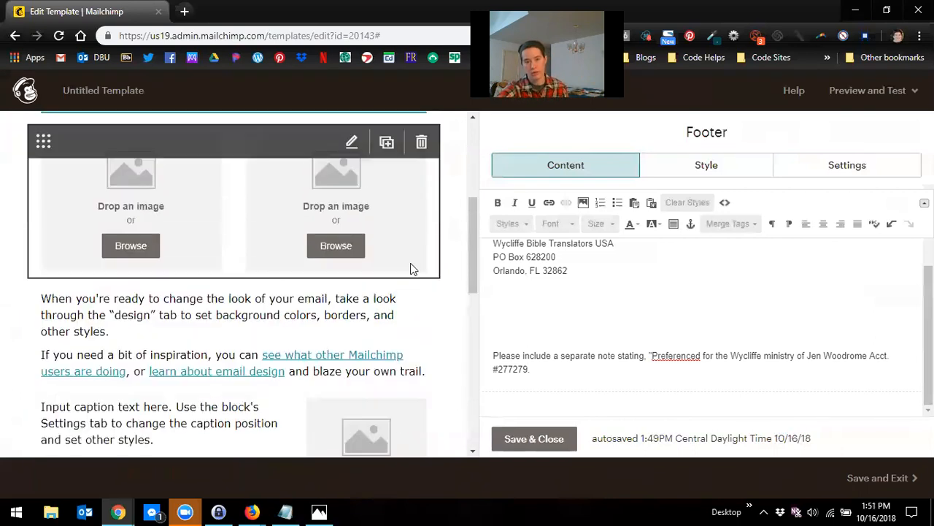
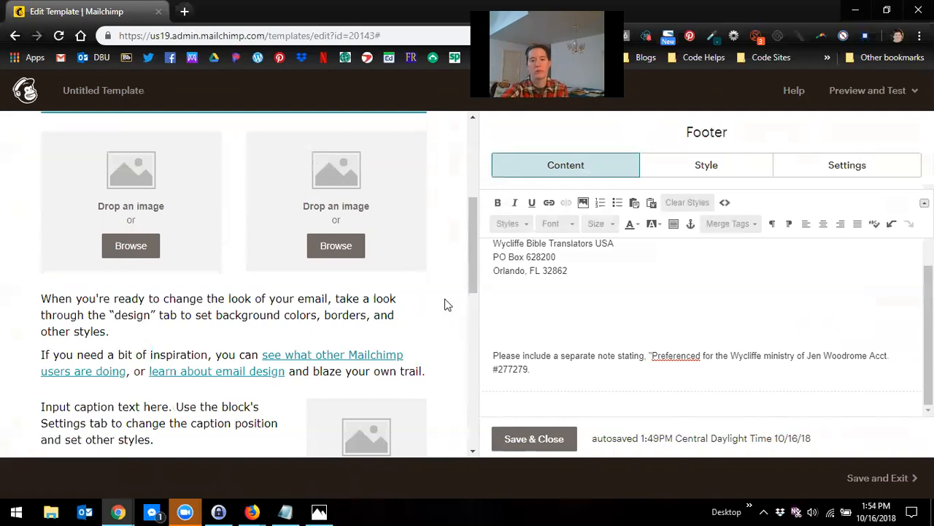
Step: Scroll through the template to review its blocks from the header down to the footer
{"action": "scroll", "coordinate": [292, 290], "scroll_direction": "up", "scroll_amount": 4}
{"action": "scroll", "coordinate": [279, 307], "scroll_direction": "down", "scroll_amount": 6}
{"action": "scroll", "coordinate": [286, 299], "scroll_direction": "up", "scroll_amount": 1}
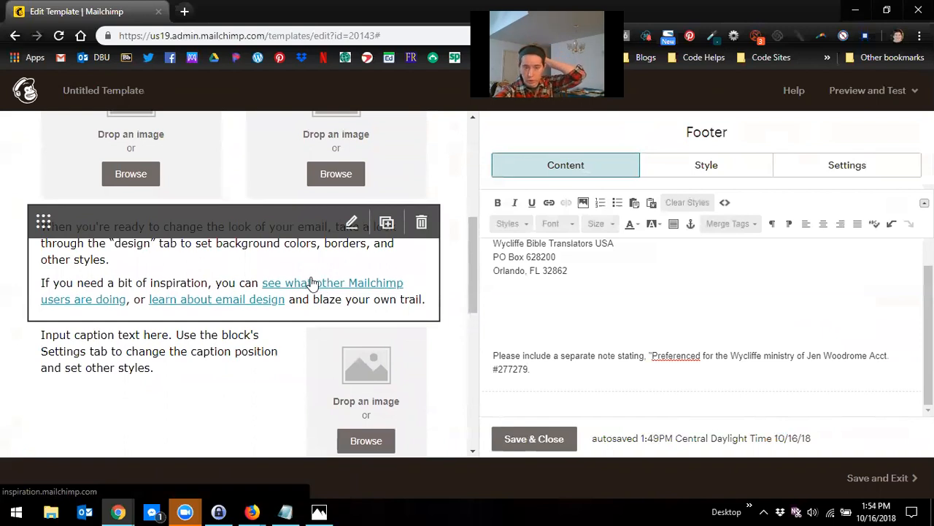
{"action": "scroll", "coordinate": [310, 276], "scroll_direction": "up", "scroll_amount": 4}
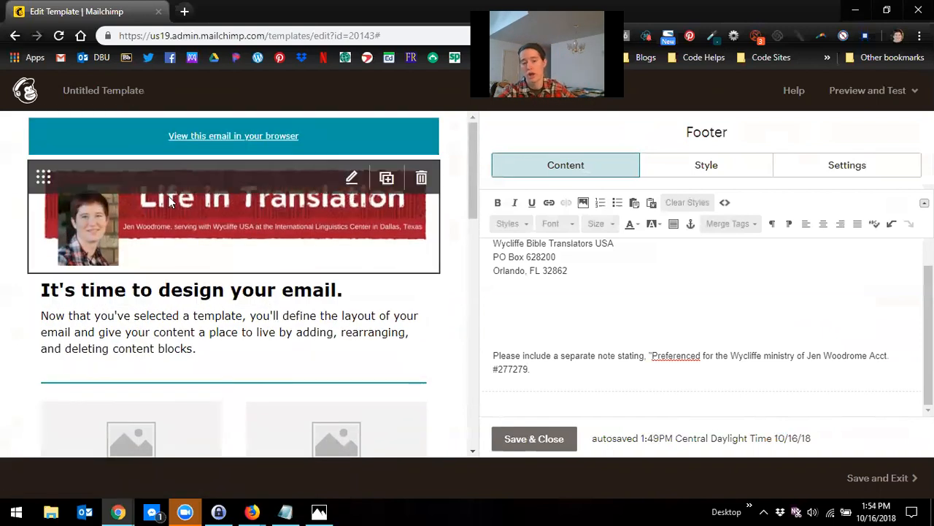
{"action": "scroll", "coordinate": [326, 267], "scroll_direction": "down", "scroll_amount": 1}
{"action": "scroll", "coordinate": [325, 271], "scroll_direction": "down", "scroll_amount": 15}
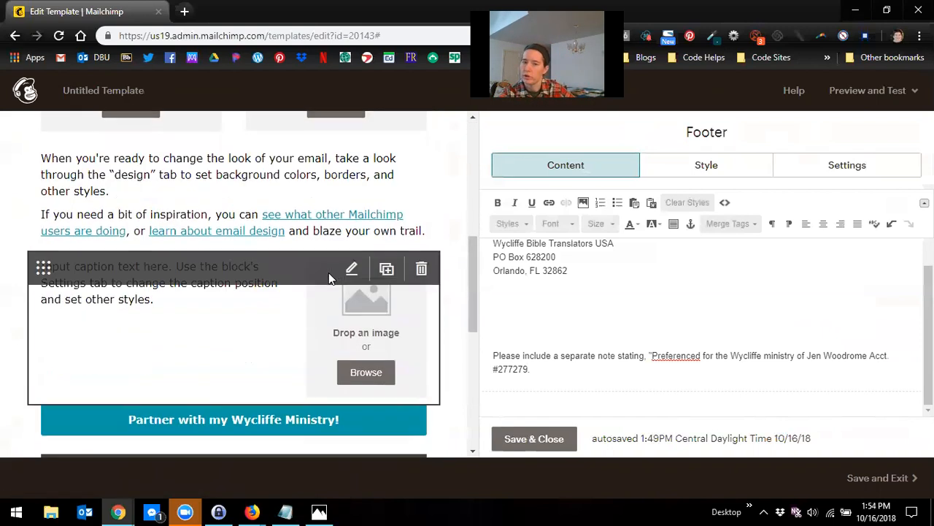
{"action": "scroll", "coordinate": [315, 289], "scroll_direction": "up", "scroll_amount": 15}
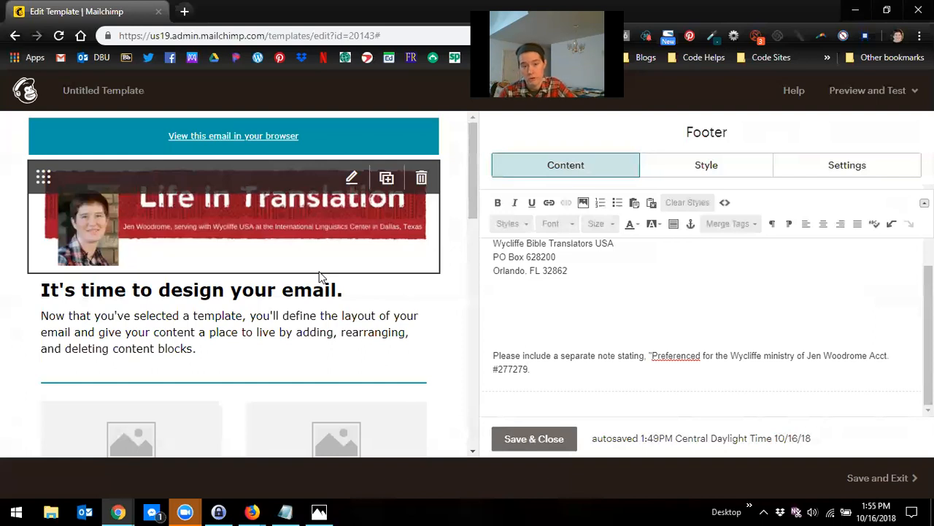
{"action": "scroll", "coordinate": [598, 230], "scroll_direction": "up", "scroll_amount": 3}
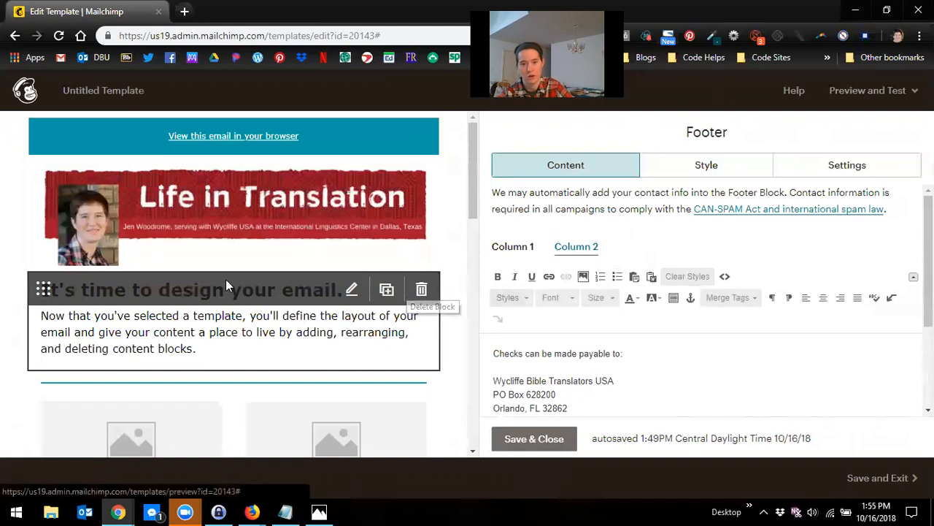
{"action": "scroll", "coordinate": [252, 317], "scroll_direction": "down", "scroll_amount": 10}
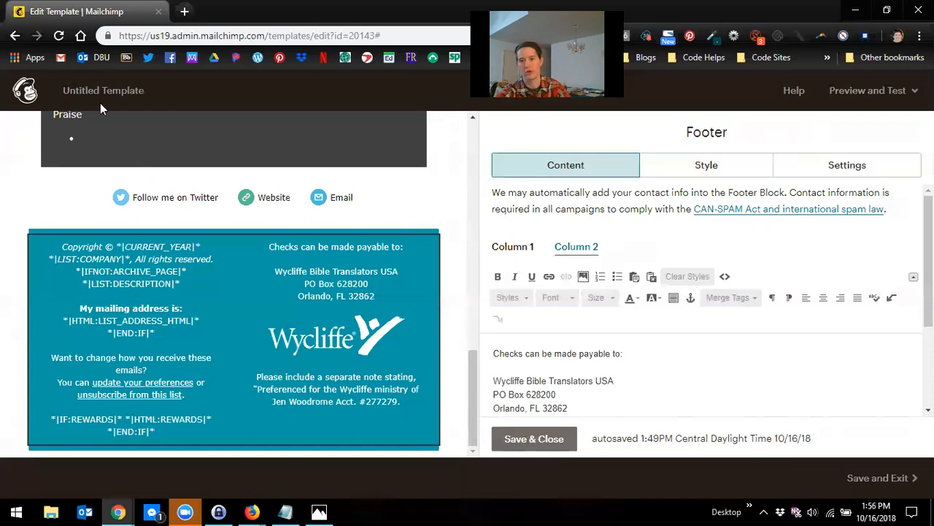
Step: Save and close the footer block's editor
{"action": "left_click", "coordinate": [540, 440]}
{"action": "scroll", "coordinate": [405, 227], "scroll_direction": "up", "scroll_amount": 5}
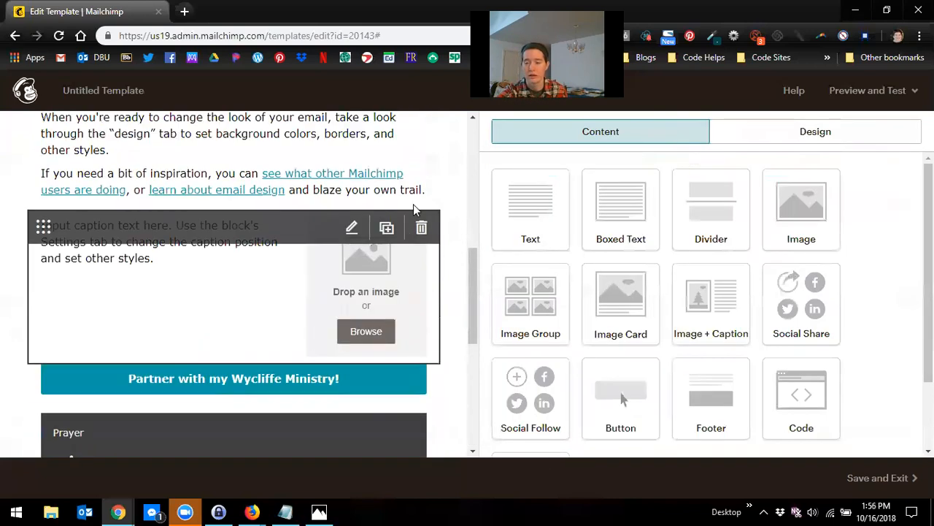
{"action": "scroll", "coordinate": [413, 203], "scroll_direction": "up", "scroll_amount": 1}
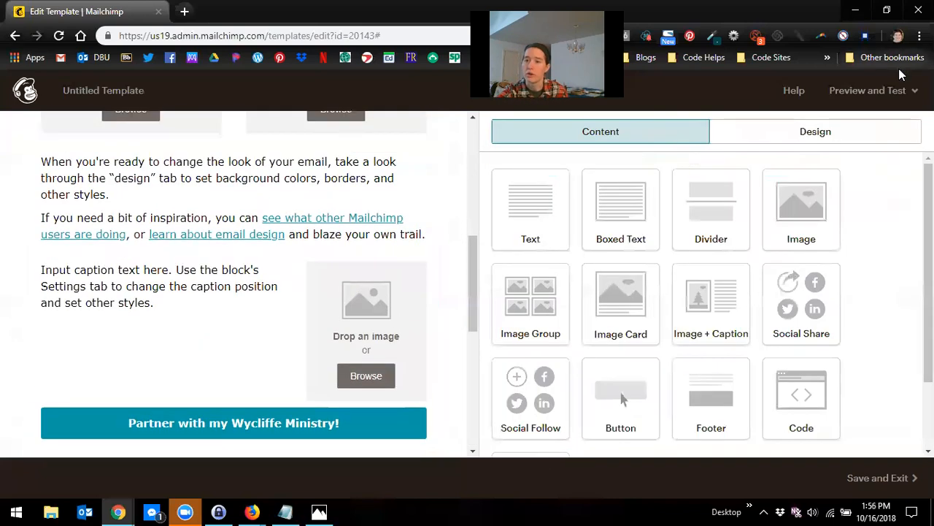
Step: Enter preview mode and scroll through the desktop preview of the email
{"action": "left_click", "coordinate": [872, 95]}
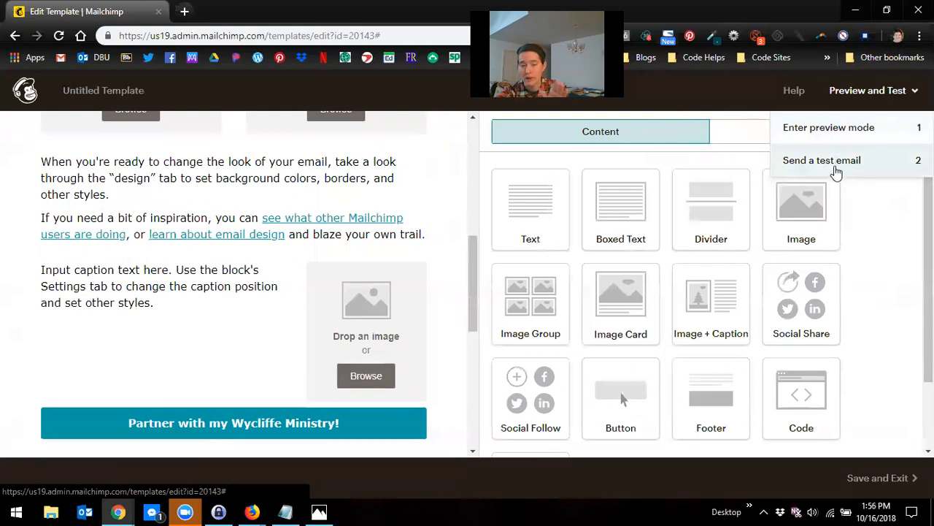
{"action": "scroll", "coordinate": [183, 408], "scroll_direction": "down", "scroll_amount": 10}
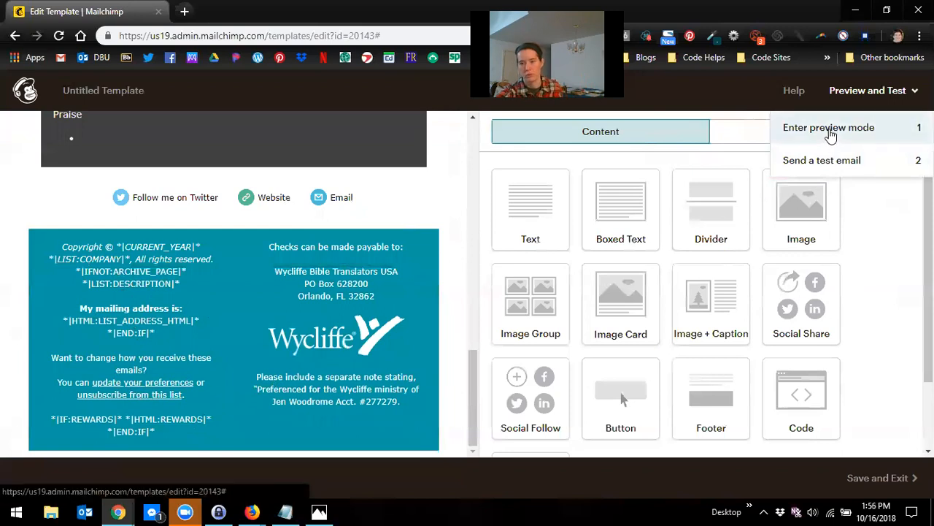
{"action": "left_click", "coordinate": [805, 132]}
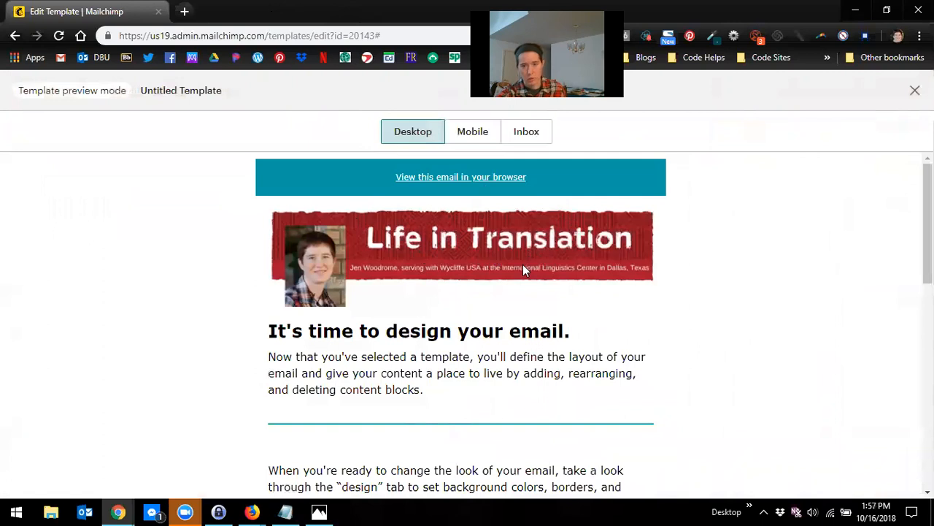
{"action": "scroll", "coordinate": [522, 264], "scroll_direction": "down", "scroll_amount": 3}
{"action": "scroll", "coordinate": [525, 284], "scroll_direction": "down", "scroll_amount": 3}
{"action": "scroll", "coordinate": [526, 285], "scroll_direction": "up", "scroll_amount": 6}
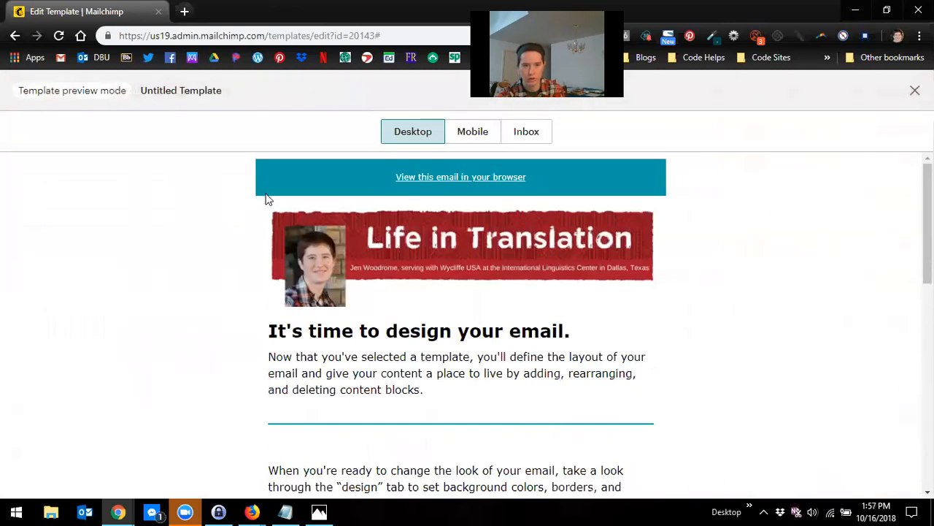
Step: Switch to the mobile preview and scroll through the whole email
{"action": "left_click", "coordinate": [470, 132]}
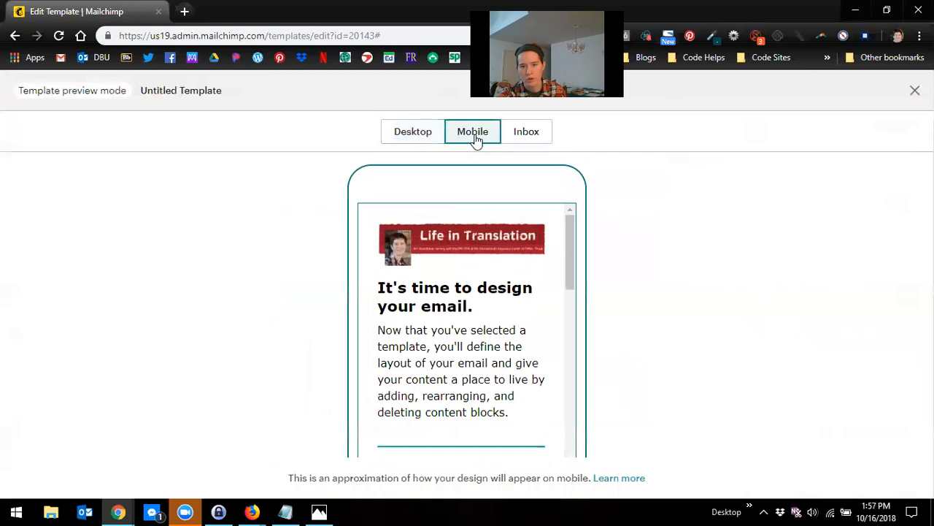
{"action": "left_click_drag", "start_coordinate": [566, 233], "coordinate": [552, 437]}
{"action": "scroll", "coordinate": [527, 395], "scroll_direction": "down", "scroll_amount": 2}
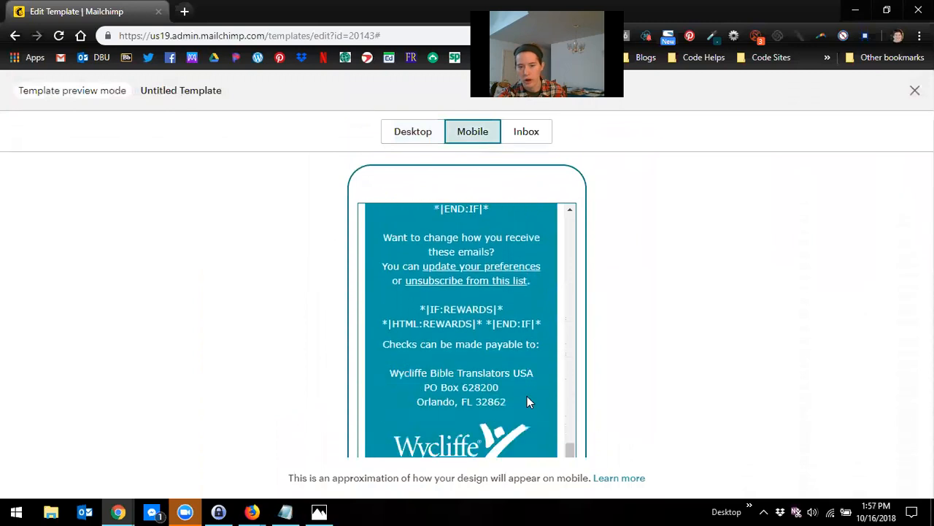
{"action": "scroll", "coordinate": [527, 394], "scroll_direction": "up", "scroll_amount": 15}
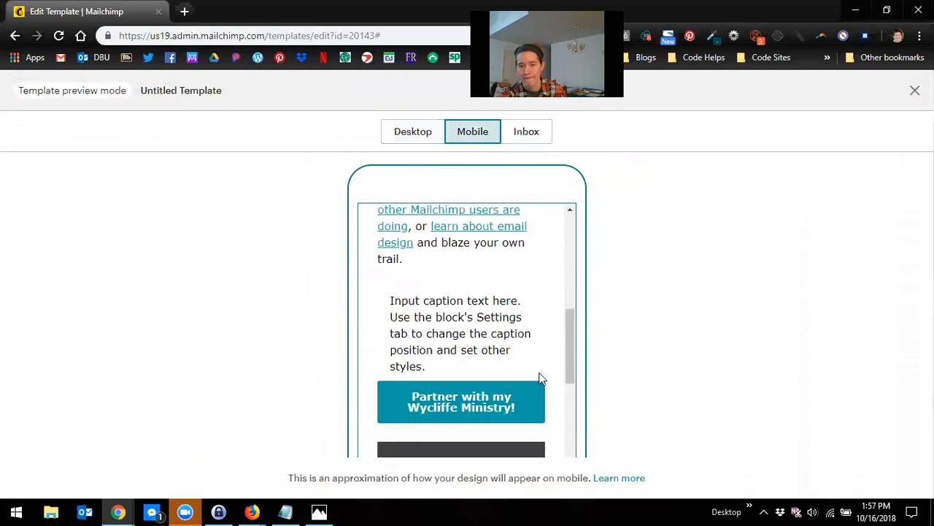
{"action": "scroll", "coordinate": [540, 381], "scroll_direction": "down", "scroll_amount": 12}
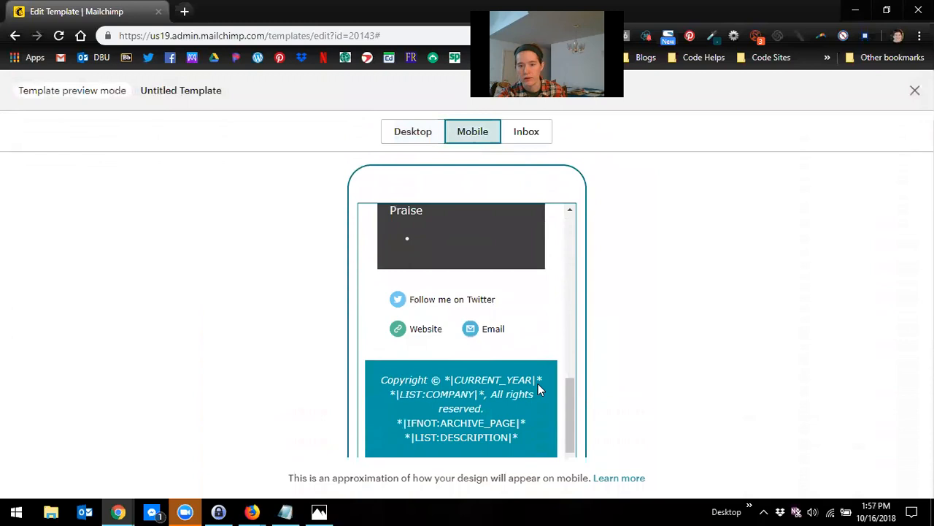
{"action": "scroll", "coordinate": [532, 390], "scroll_direction": "up", "scroll_amount": 3}
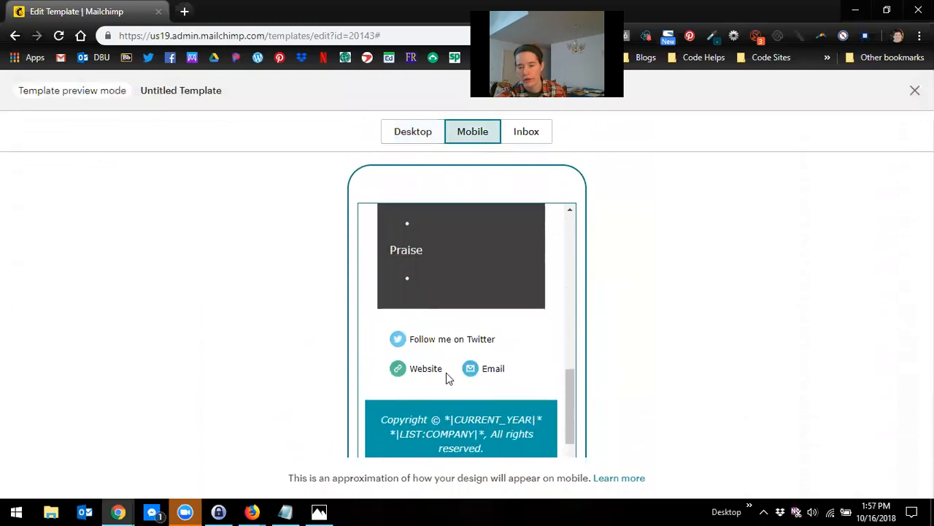
{"action": "scroll", "coordinate": [488, 347], "scroll_direction": "up", "scroll_amount": 5}
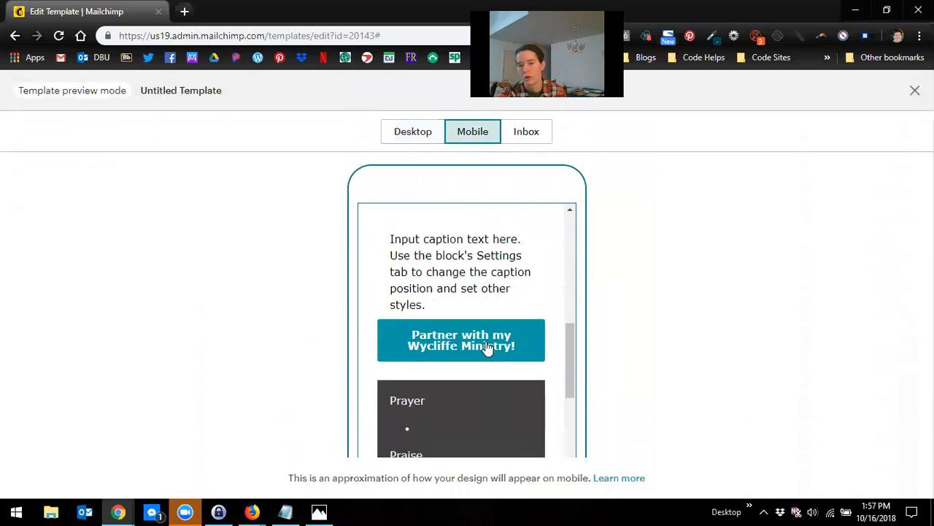
{"action": "scroll", "coordinate": [502, 332], "scroll_direction": "up", "scroll_amount": 5}
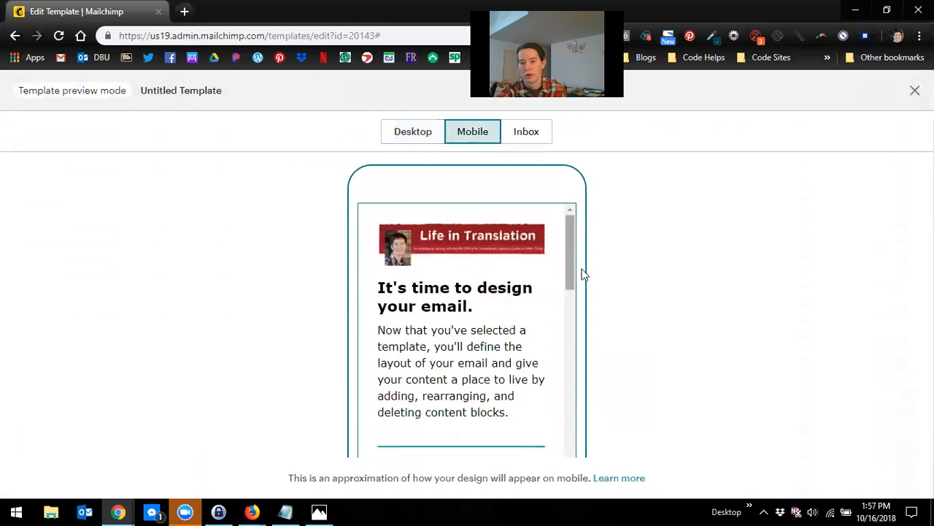
Step: Check the Inbox preview, return to the desktop view, and close preview mode
{"action": "left_click", "coordinate": [527, 139]}
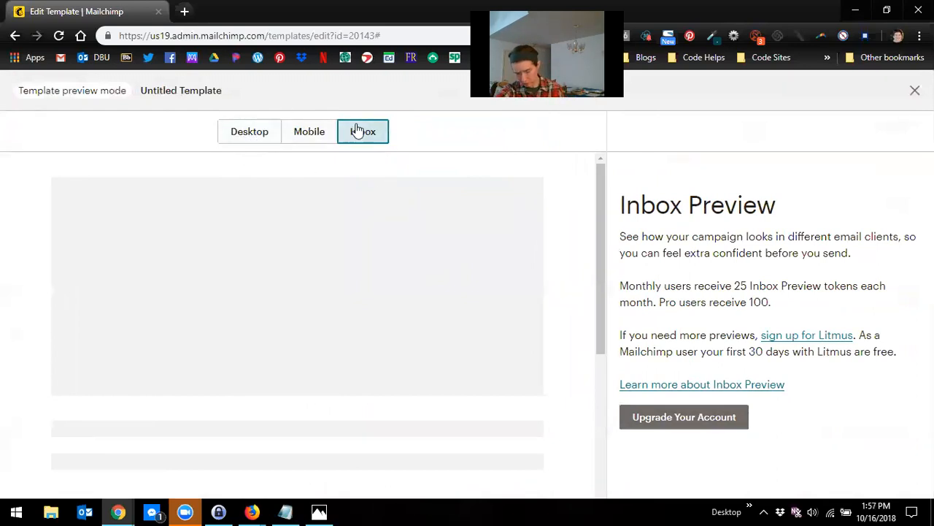
{"action": "left_click", "coordinate": [265, 141]}
{"action": "left_click", "coordinate": [914, 89]}
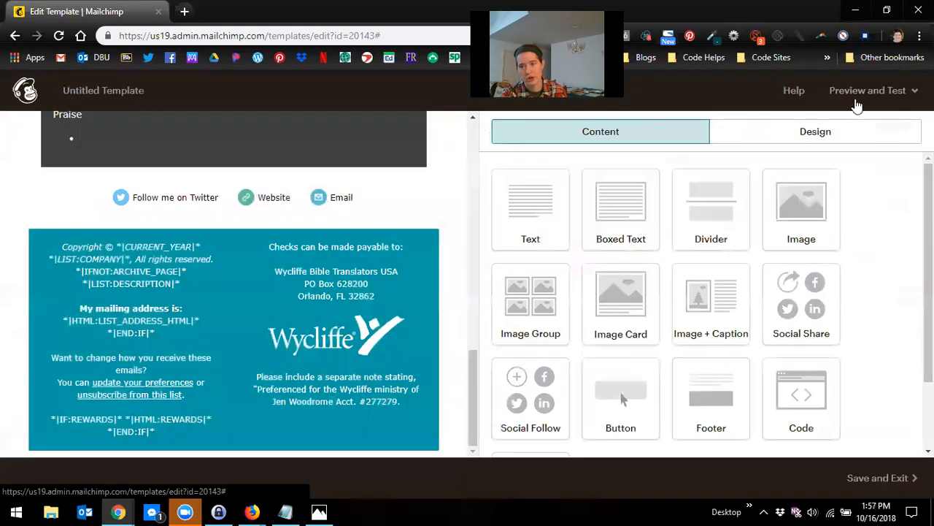
Step: Save and exit the template, naming it Newsletter Template
{"action": "left_click", "coordinate": [861, 94]}
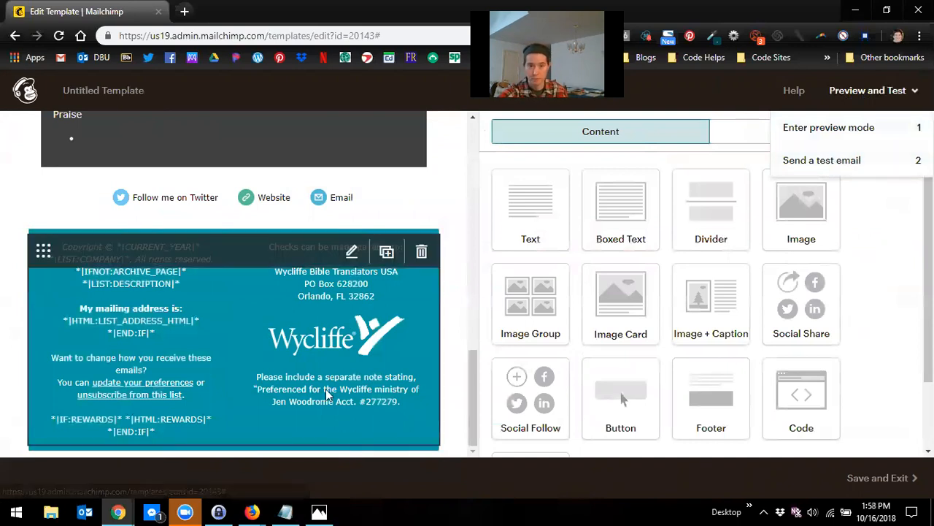
{"action": "scroll", "coordinate": [191, 333], "scroll_direction": "up", "scroll_amount": 10}
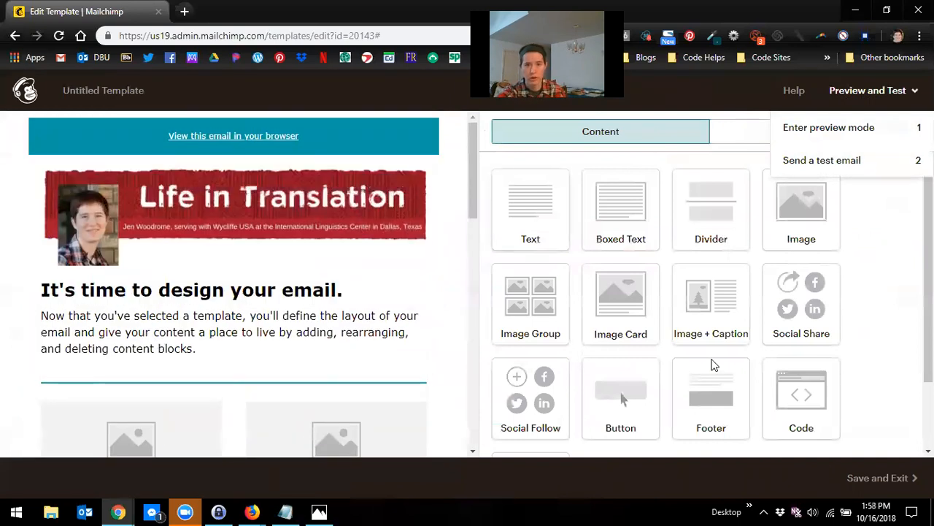
{"action": "left_click", "coordinate": [874, 479]}
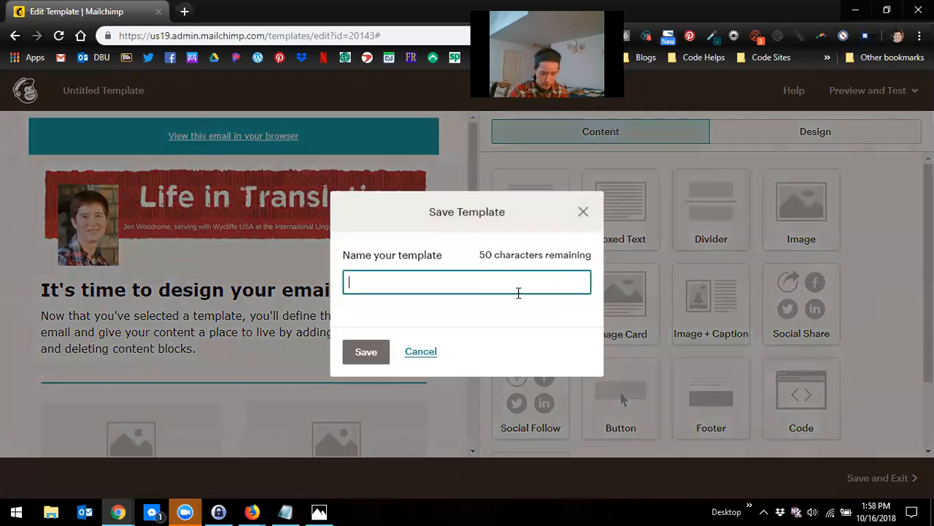
{"action": "type", "text": "Newslet"}
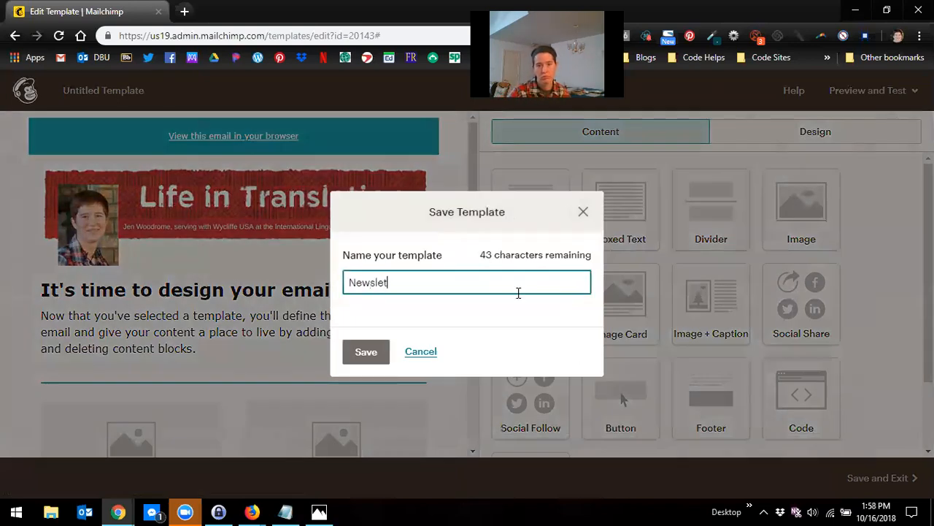
{"action": "type", "text": "ter Template"}
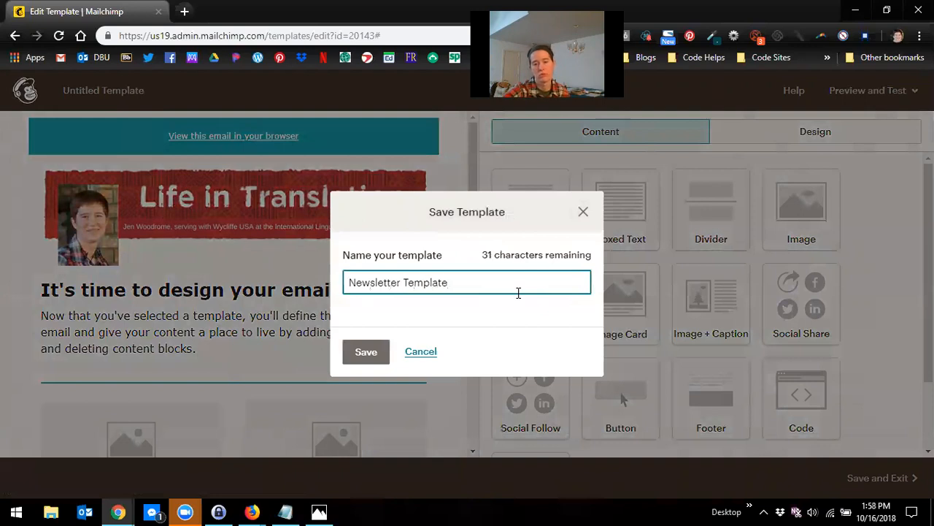
{"action": "left_click", "coordinate": [365, 352]}
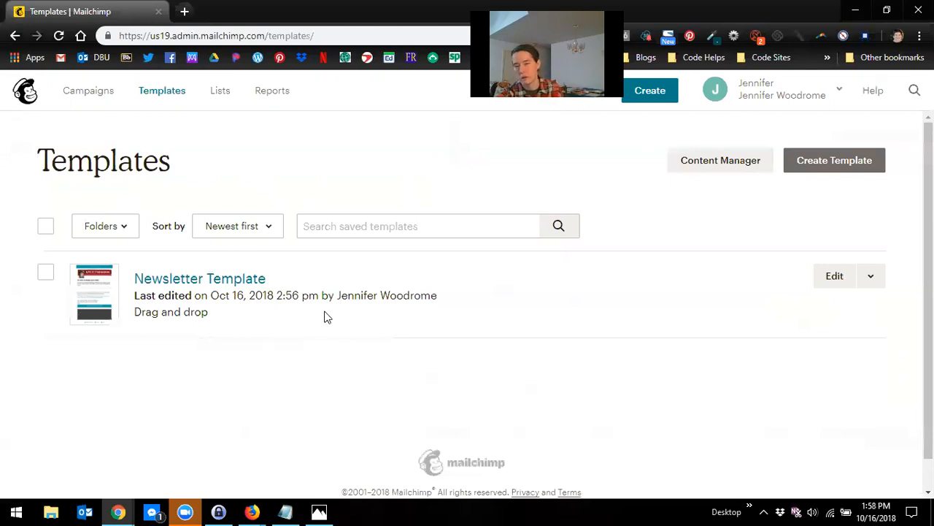
Step: Replicate the Newsletter Template and save and exit the copy
{"action": "left_click", "coordinate": [876, 284]}
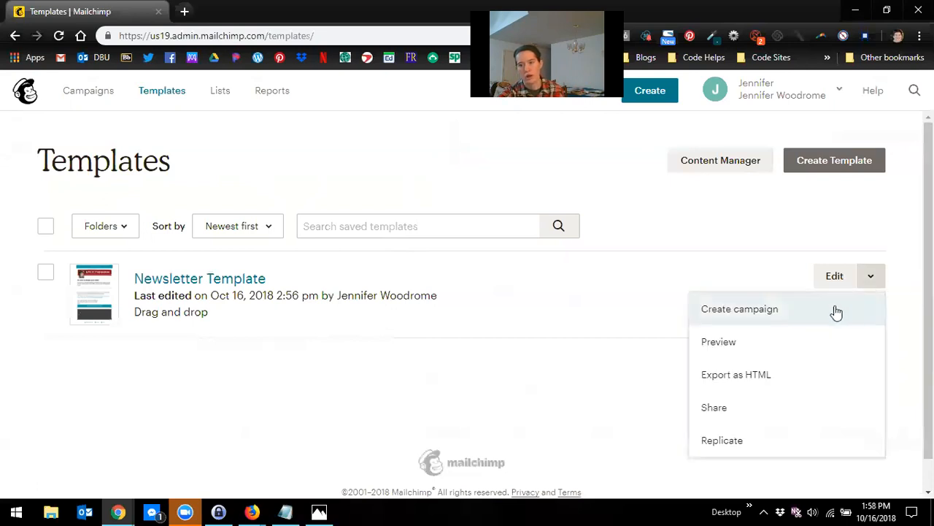
{"action": "left_click", "coordinate": [721, 441]}
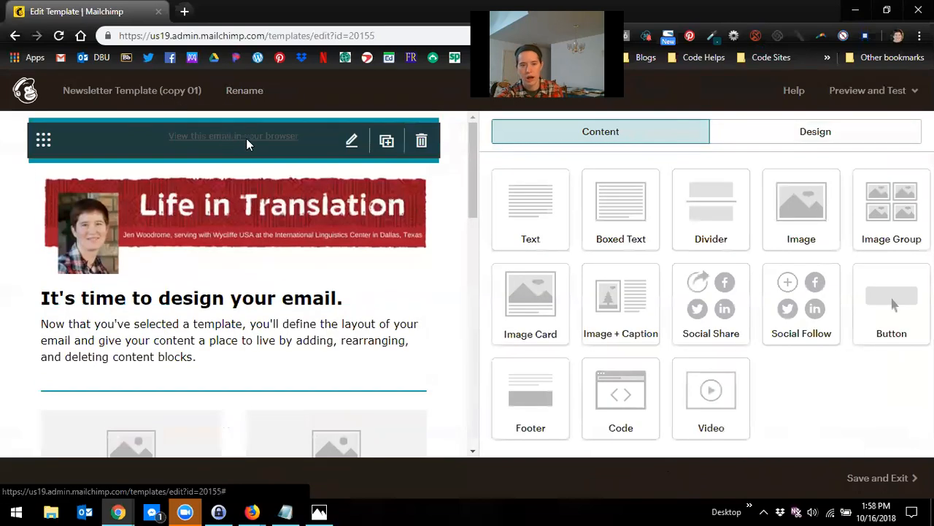
{"action": "left_click", "coordinate": [891, 479]}
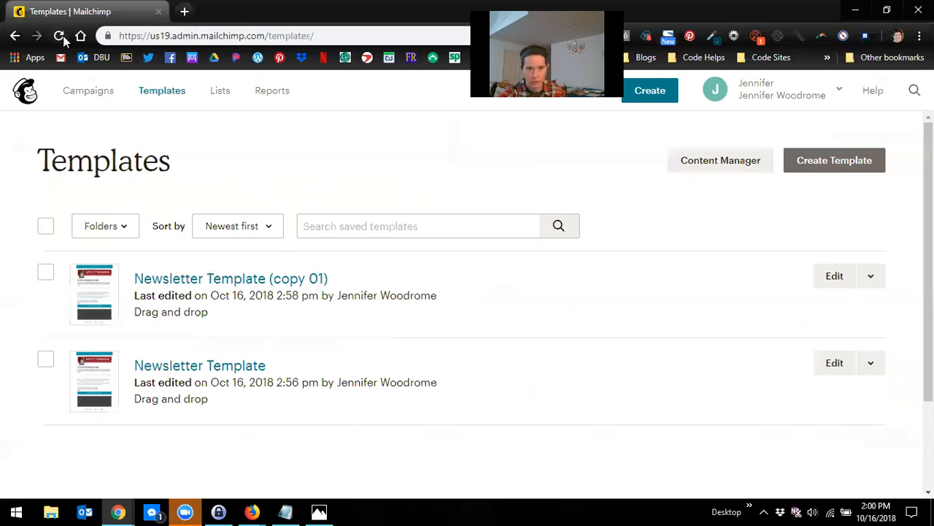
Step: Start creating a new regular email campaign from the Campaigns page
{"action": "left_click", "coordinate": [90, 93]}
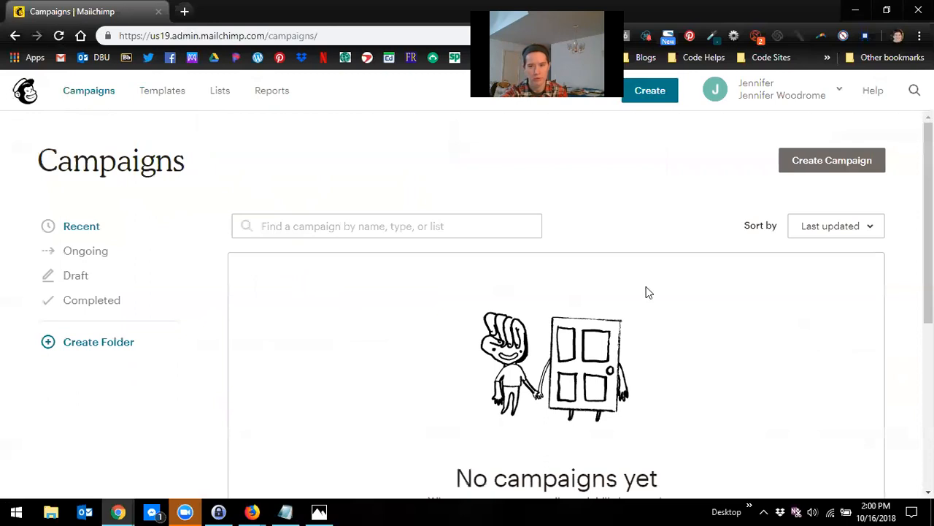
{"action": "left_click", "coordinate": [815, 171]}
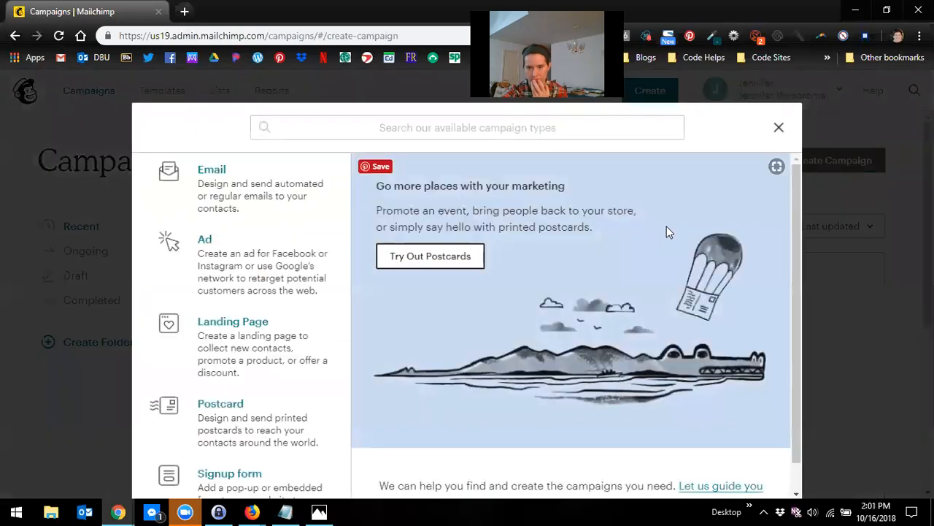
{"action": "left_click", "coordinate": [213, 180]}
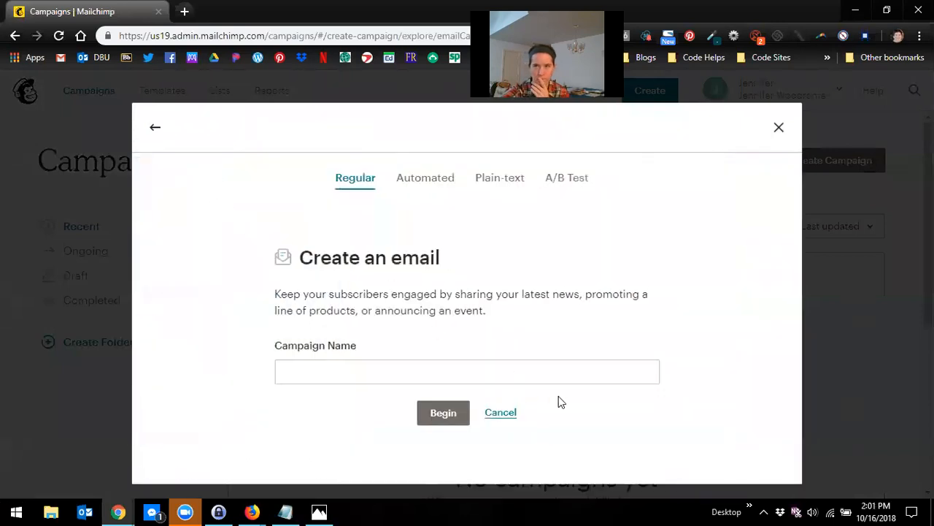
{"action": "left_click", "coordinate": [445, 378]}
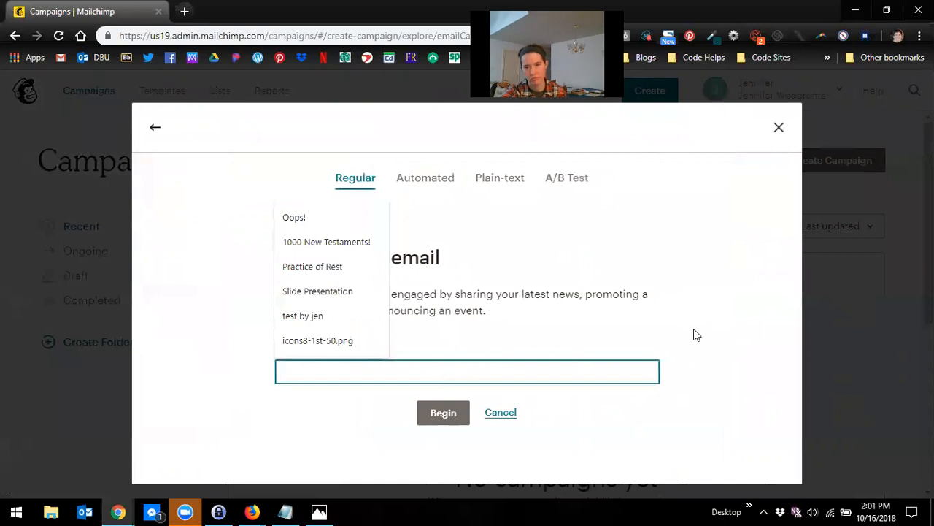
{"action": "left_click", "coordinate": [694, 336]}
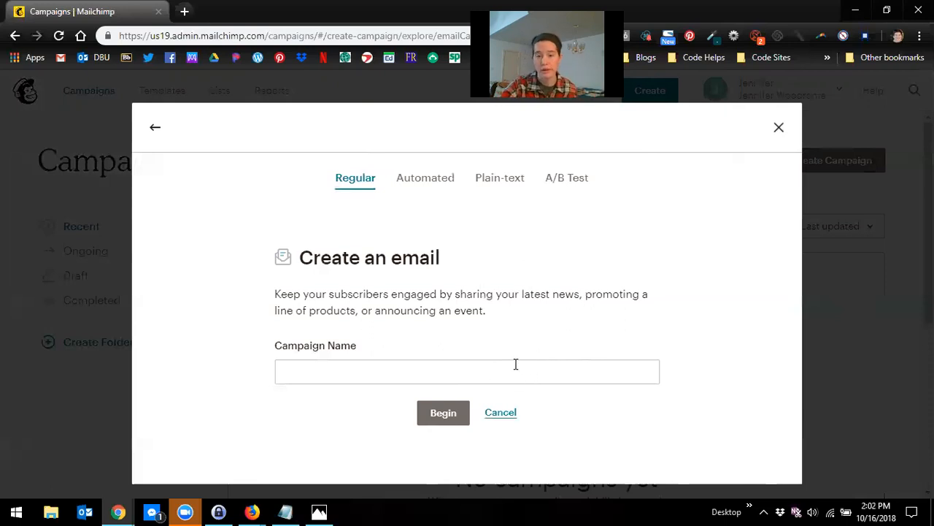
Step: Name the campaign October 2018 Update and begin building it
{"action": "left_click", "coordinate": [426, 374]}
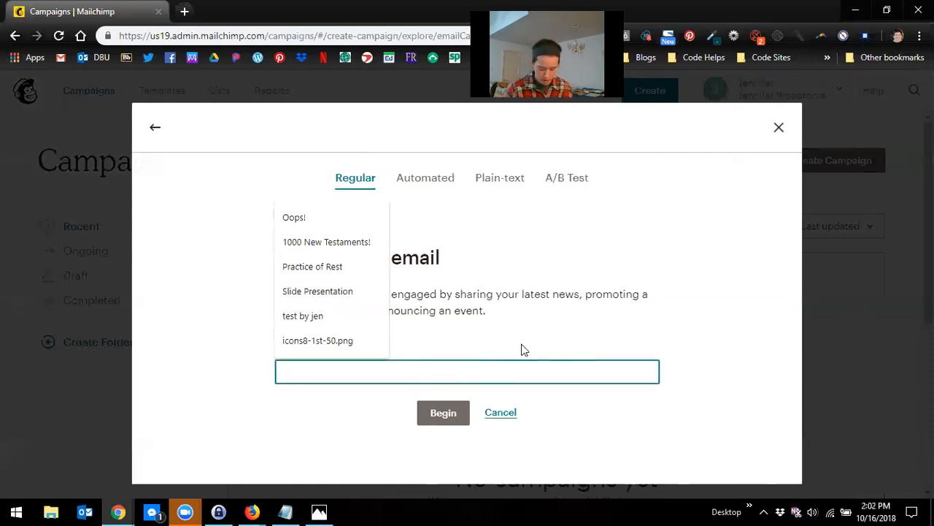
{"action": "type", "text": "My"}
{"action": "key", "text": "BackSpace"}
{"action": "key", "text": "BackSpace"}
{"action": "key", "text": "BackSpace"}
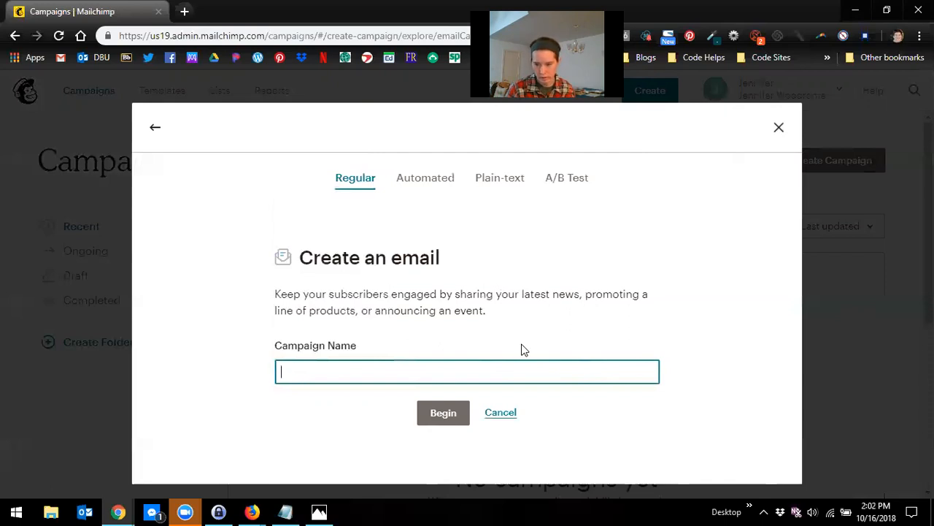
{"action": "type", "text": "October 2018 Update"}
{"action": "left_click", "coordinate": [443, 413]}
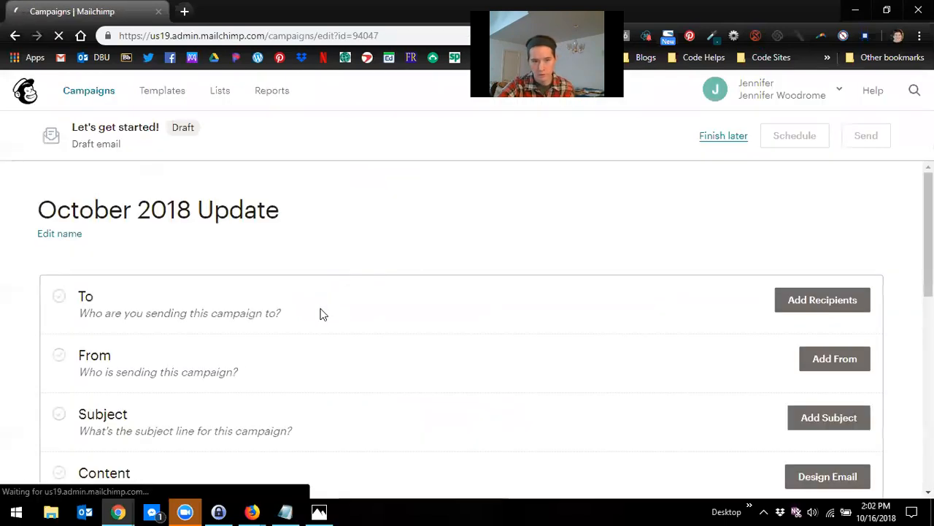
Step: Add recipients by choosing the Wycliffe Partners list
{"action": "scroll", "coordinate": [290, 305], "scroll_direction": "down", "scroll_amount": 1}
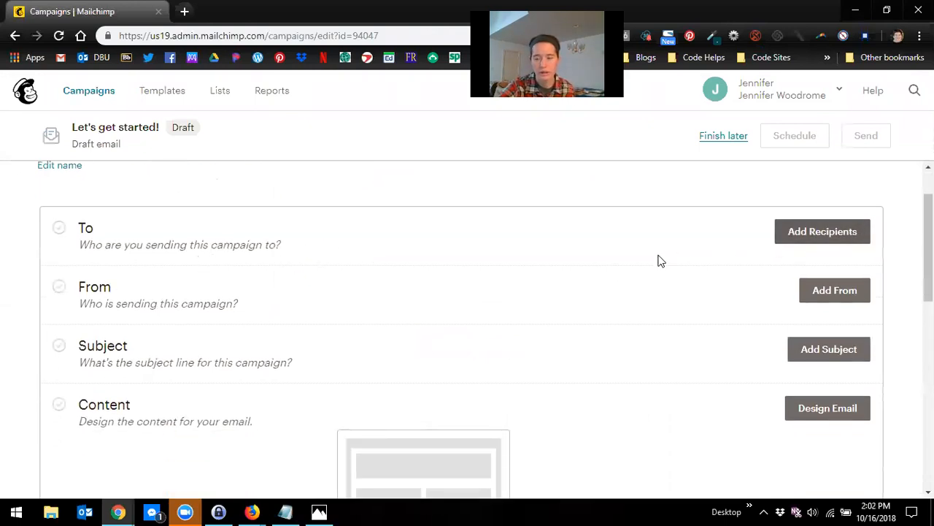
{"action": "left_click", "coordinate": [796, 247]}
{"action": "left_click", "coordinate": [370, 305]}
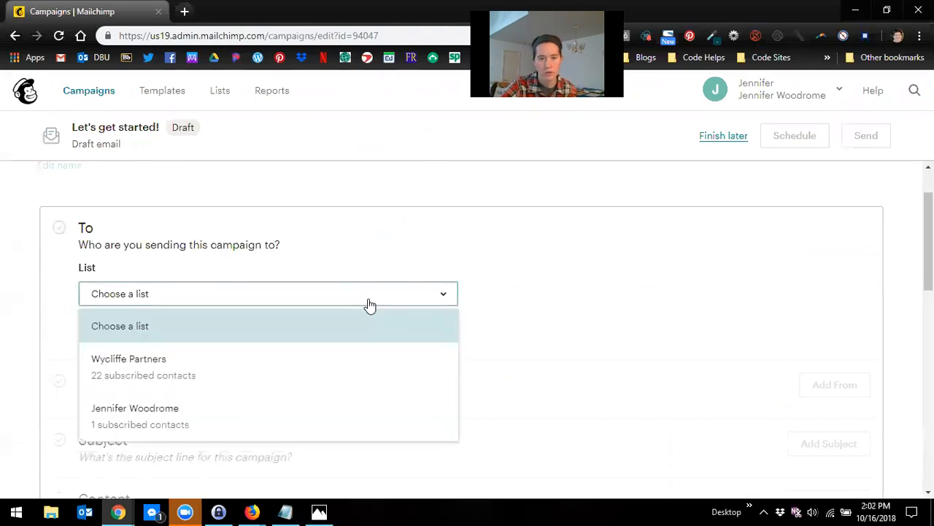
{"action": "left_click", "coordinate": [236, 367]}
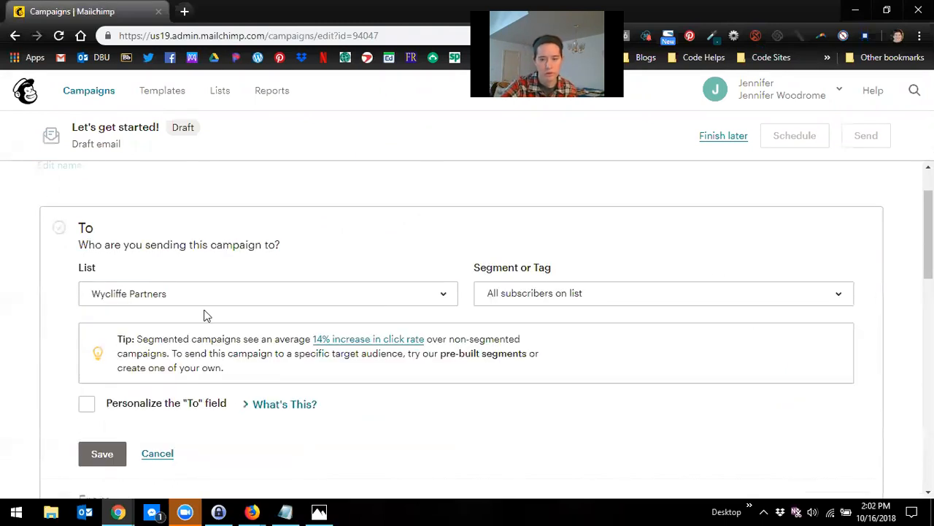
Step: Keep all subscribers on the list as the segment, tick Personalize the To field, and save the recipients
{"action": "scroll", "coordinate": [219, 316], "scroll_direction": "down", "scroll_amount": 1}
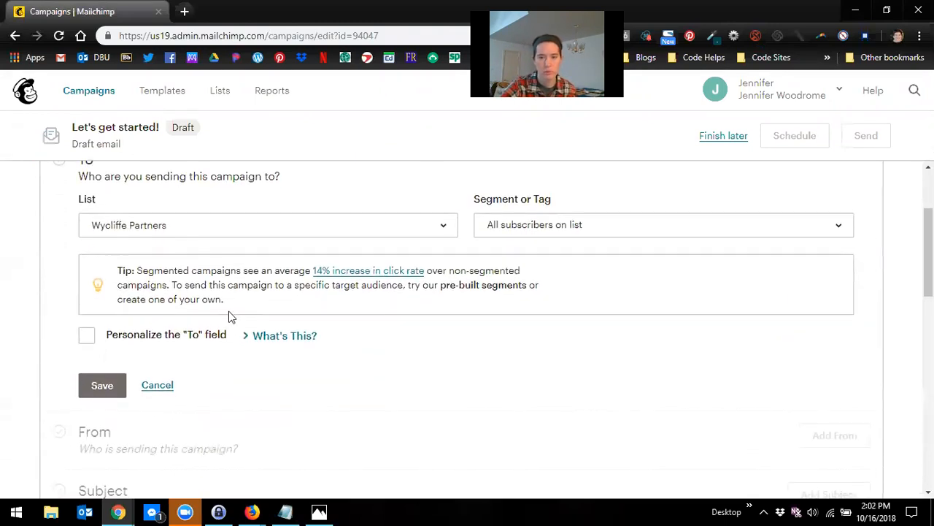
{"action": "left_click", "coordinate": [519, 241]}
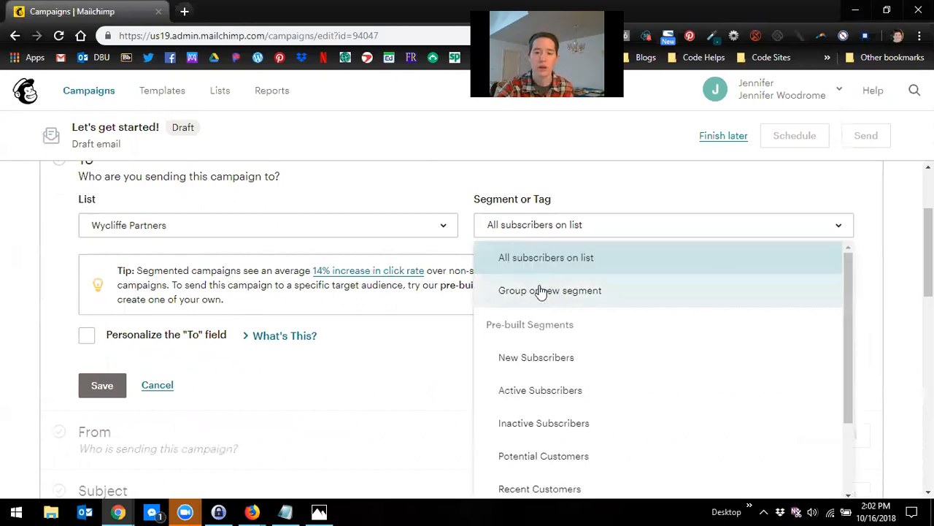
{"action": "left_click", "coordinate": [44, 288]}
{"action": "scroll", "coordinate": [65, 315], "scroll_direction": "down", "scroll_amount": 1}
{"action": "scroll", "coordinate": [70, 322], "scroll_direction": "up", "scroll_amount": 1}
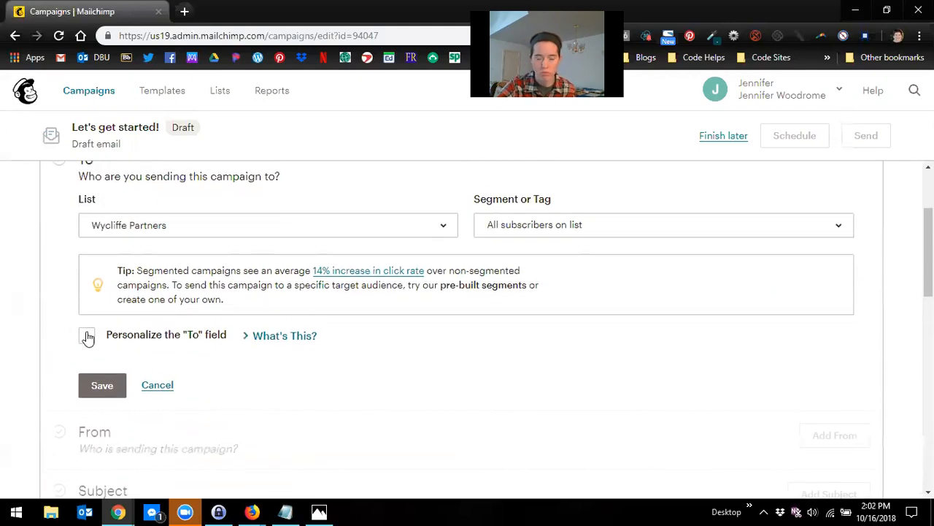
{"action": "left_click", "coordinate": [87, 334]}
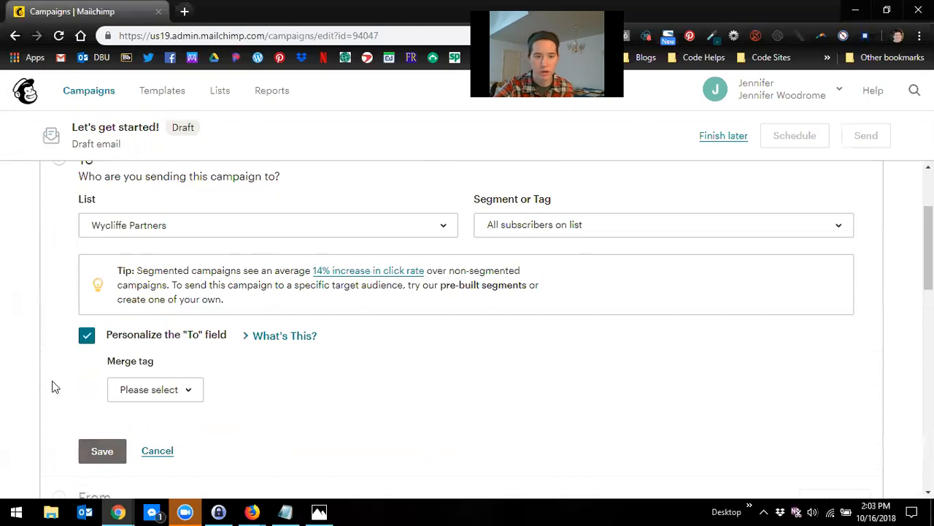
{"action": "scroll", "coordinate": [66, 381], "scroll_direction": "down", "scroll_amount": 1}
{"action": "left_click", "coordinate": [117, 384]}
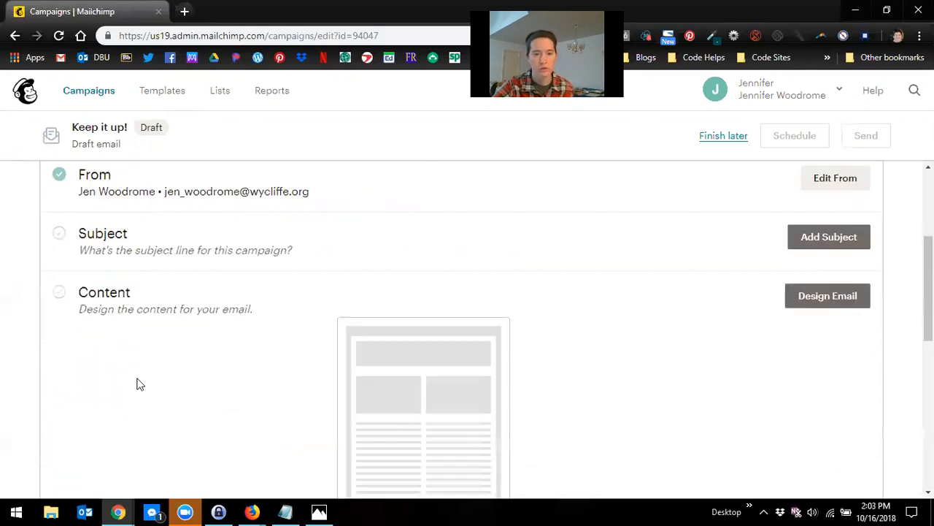
Step: Review the sender name and email address in the From section and save them
{"action": "scroll", "coordinate": [441, 364], "scroll_direction": "up", "scroll_amount": 1}
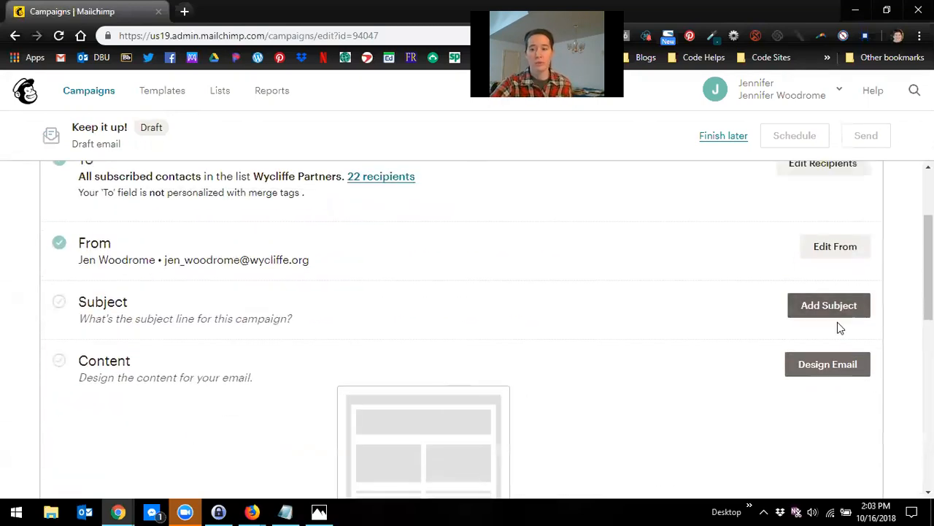
{"action": "scroll", "coordinate": [839, 328], "scroll_direction": "up", "scroll_amount": 1}
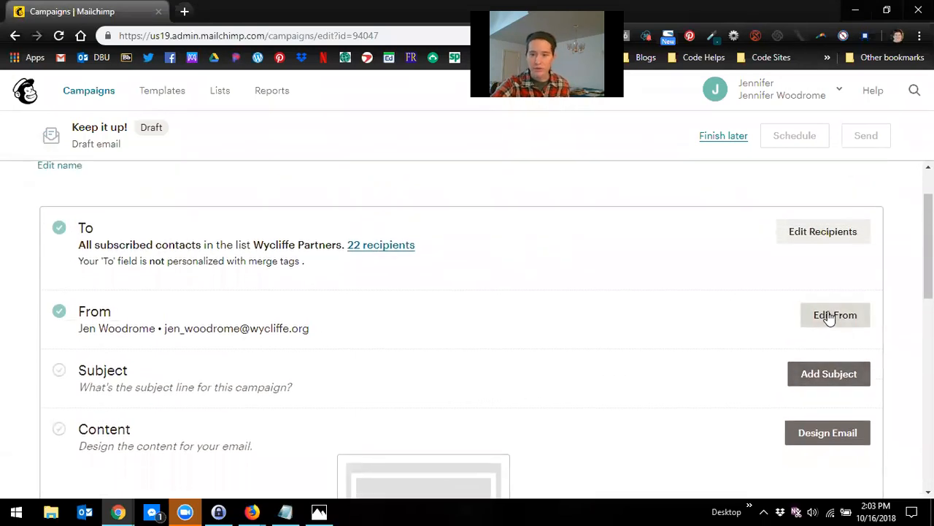
{"action": "left_click", "coordinate": [830, 317]}
{"action": "scroll", "coordinate": [146, 416], "scroll_direction": "down", "scroll_amount": 1}
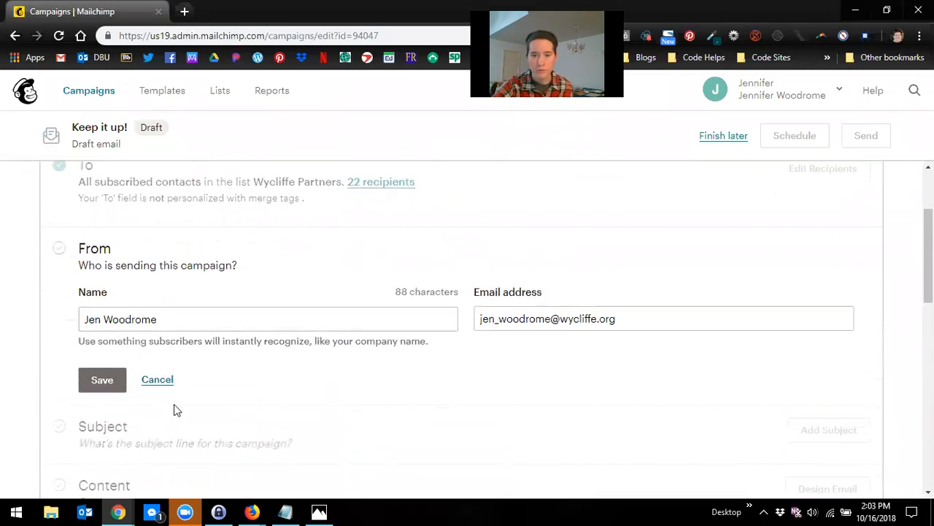
{"action": "left_click", "coordinate": [125, 313]}
{"action": "left_click", "coordinate": [618, 316]}
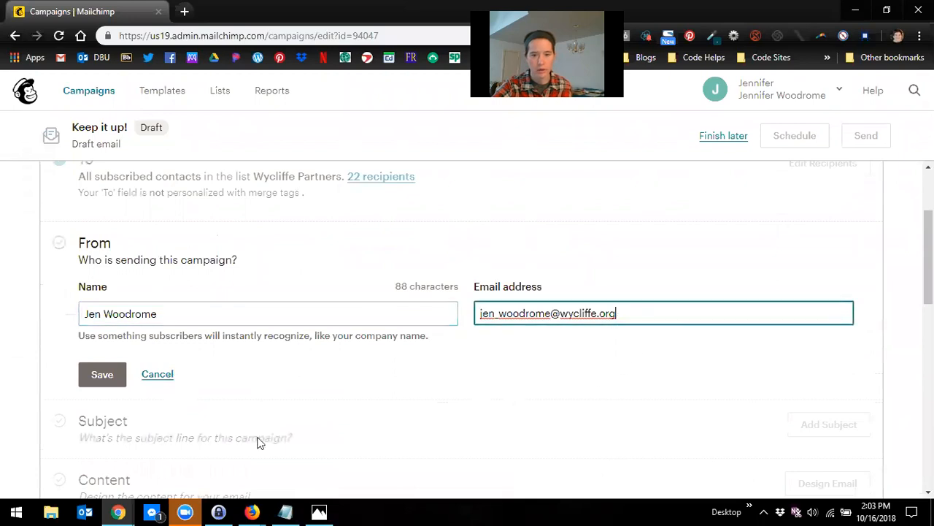
{"action": "left_click", "coordinate": [98, 381]}
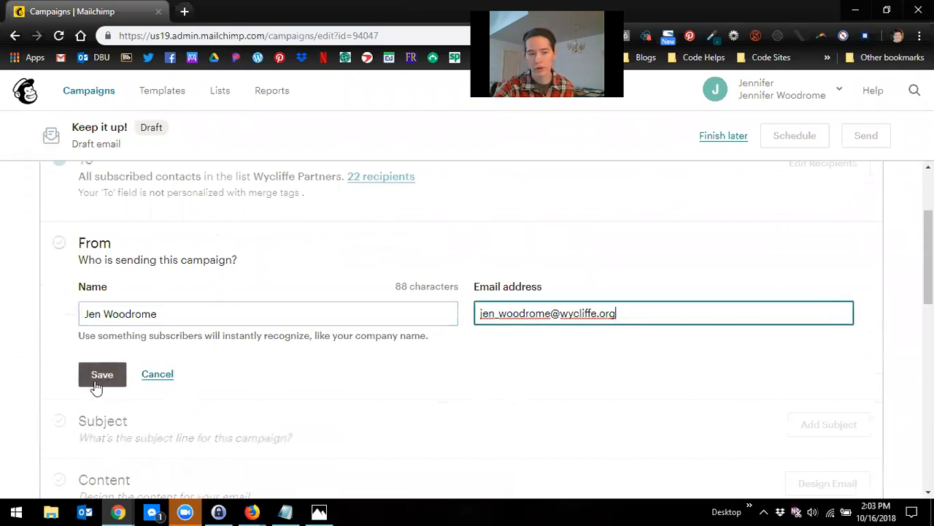
{"action": "left_click", "coordinate": [95, 385]}
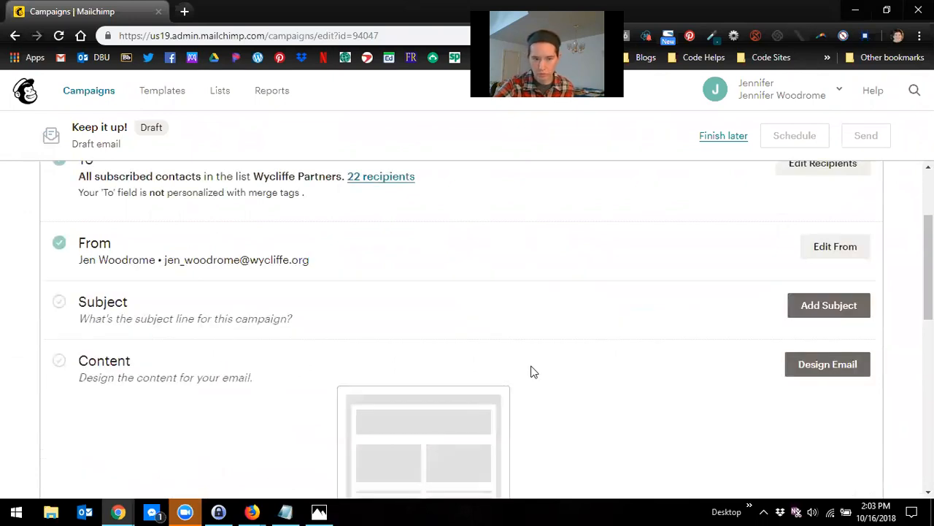
Step: Set the campaign subject line to October Update 2018
{"action": "scroll", "coordinate": [697, 336], "scroll_direction": "down", "scroll_amount": 1}
{"action": "left_click", "coordinate": [832, 241]}
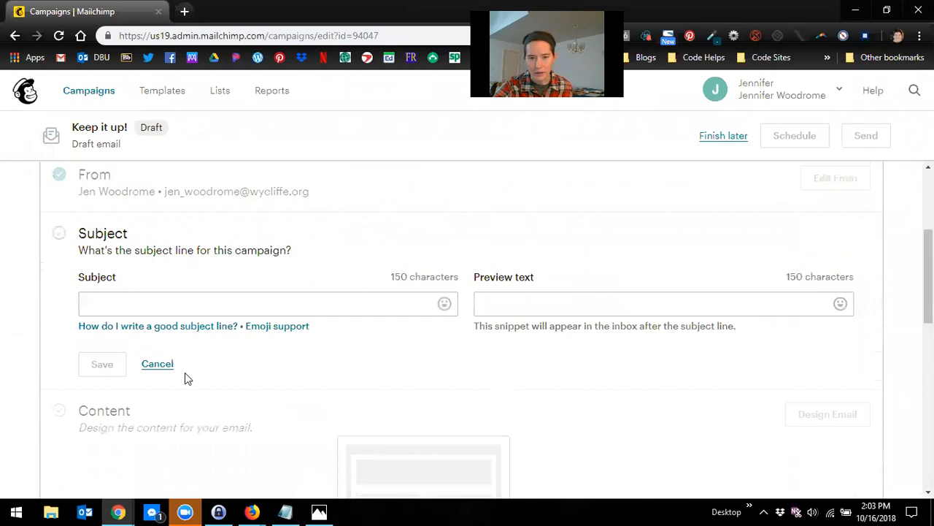
{"action": "left_click", "coordinate": [191, 305]}
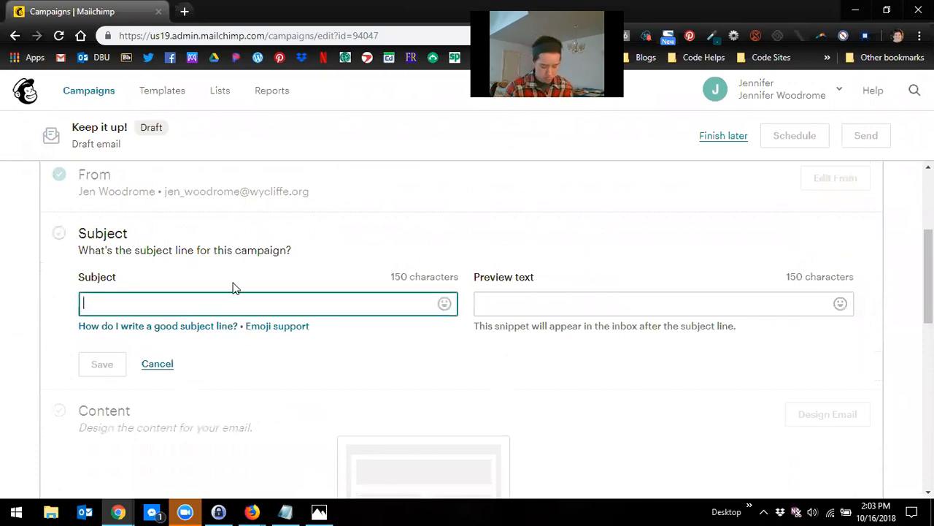
{"action": "type", "text": "October Update 2018"}
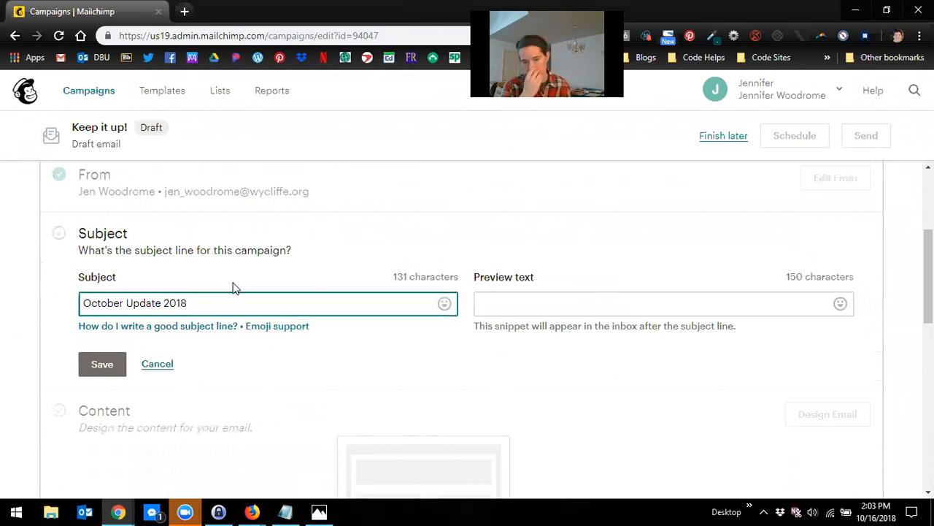
Step: Browse the subject-line emoji picker without inserting one, leave the preview text empty, and save the subject
{"action": "left_click", "coordinate": [444, 303]}
{"action": "scroll", "coordinate": [425, 411], "scroll_direction": "down", "scroll_amount": 2}
{"action": "scroll", "coordinate": [422, 416], "scroll_direction": "down", "scroll_amount": 6}
{"action": "scroll", "coordinate": [412, 422], "scroll_direction": "down", "scroll_amount": 2}
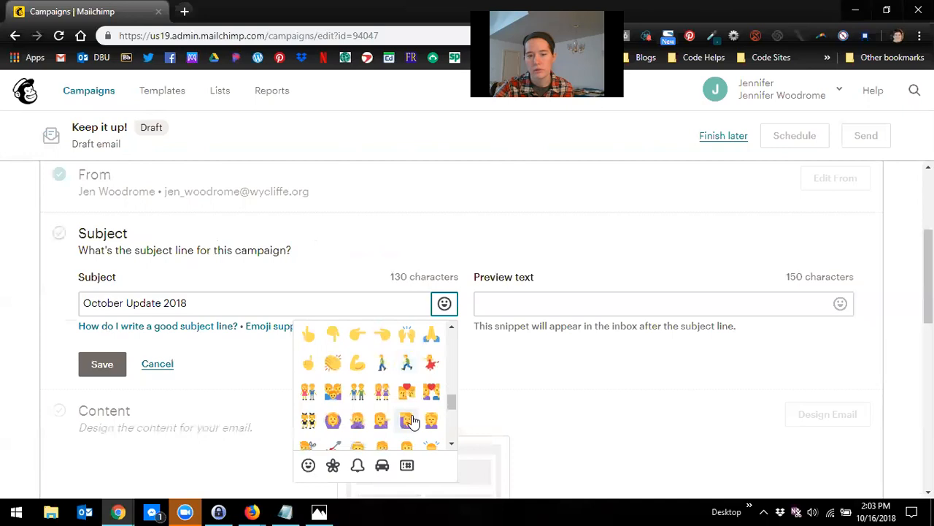
{"action": "left_click", "coordinate": [336, 273]}
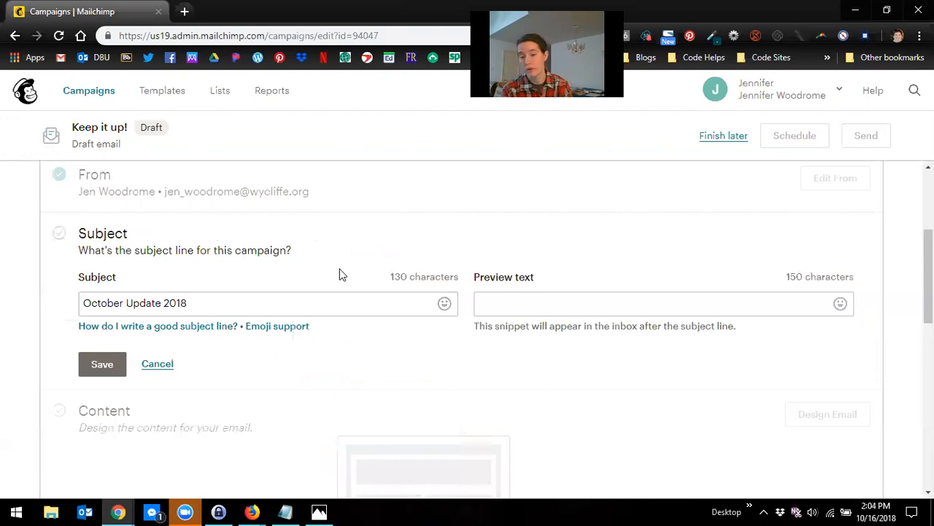
{"action": "left_click", "coordinate": [690, 310]}
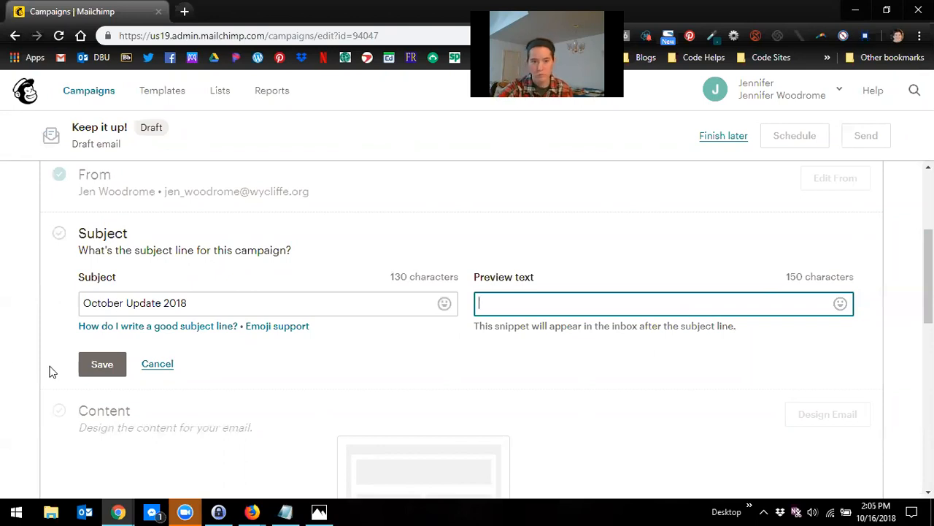
{"action": "left_click", "coordinate": [103, 373]}
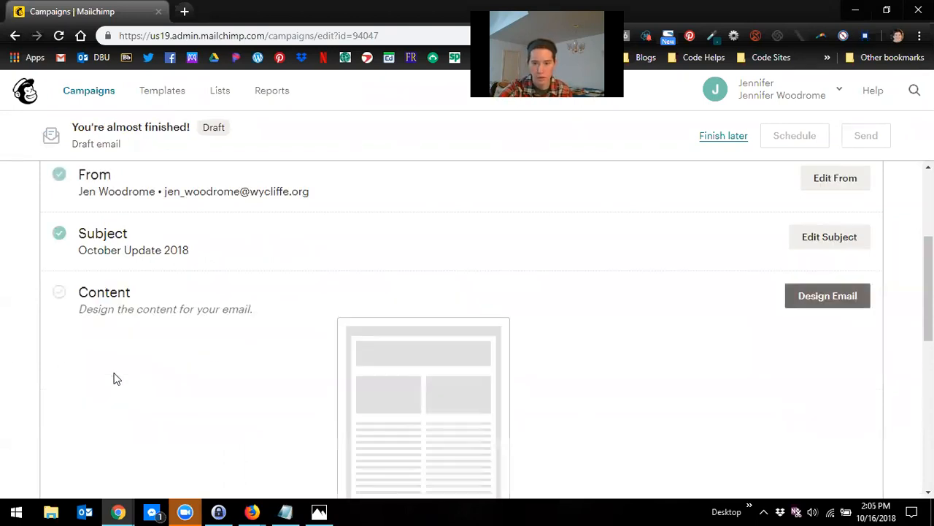
Step: Design the email content by choosing the saved Newsletter Template
{"action": "left_click", "coordinate": [848, 305]}
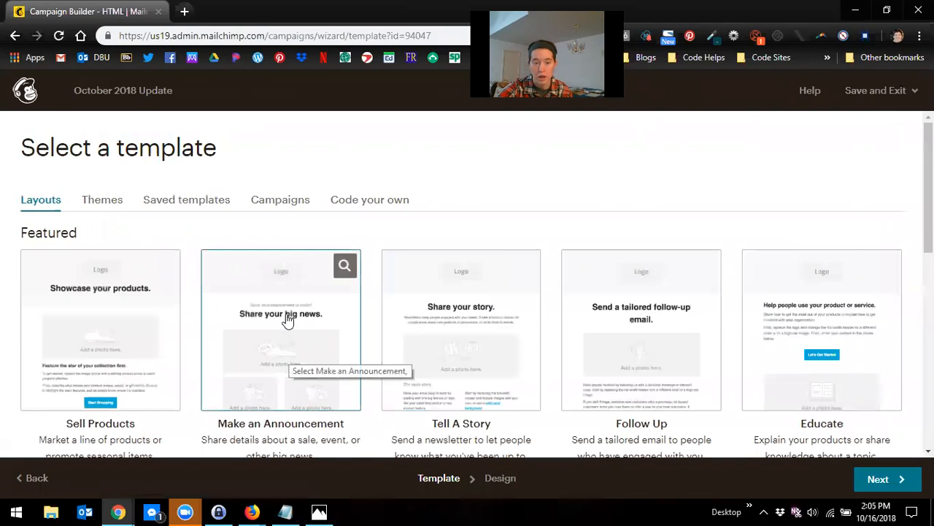
{"action": "left_click", "coordinate": [170, 208]}
{"action": "scroll", "coordinate": [173, 215], "scroll_direction": "down", "scroll_amount": 1}
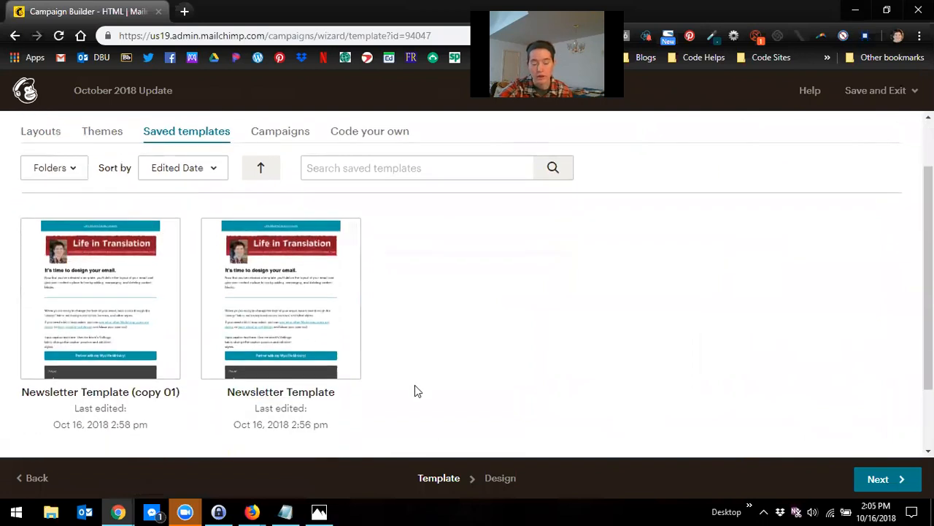
{"action": "left_click", "coordinate": [309, 293]}
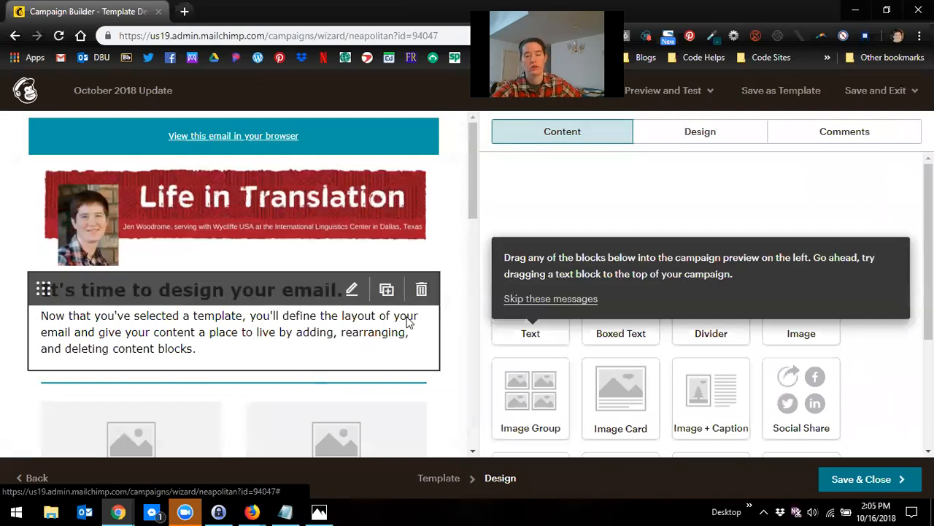
Step: Insert the forest "The Lord Your God" image from My Files into the second slot of the image group
{"action": "scroll", "coordinate": [267, 355], "scroll_direction": "down", "scroll_amount": 3}
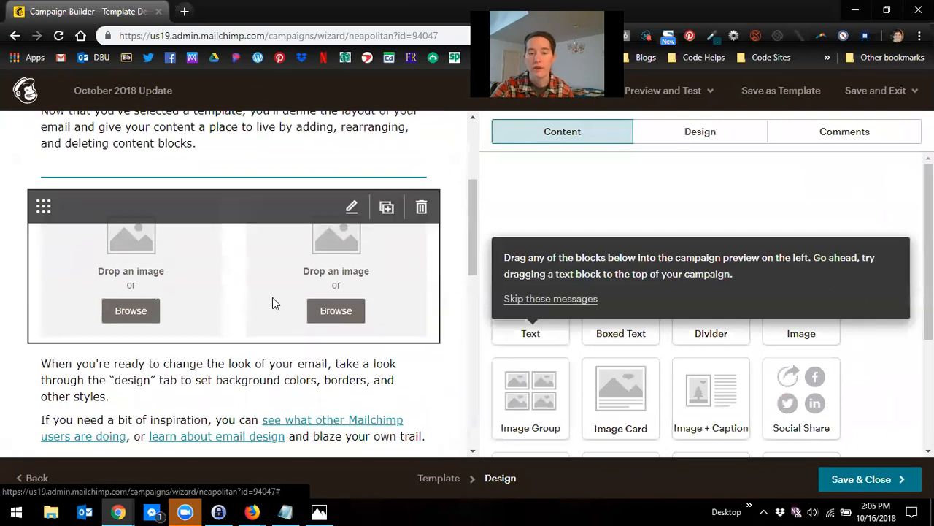
{"action": "left_click", "coordinate": [321, 313]}
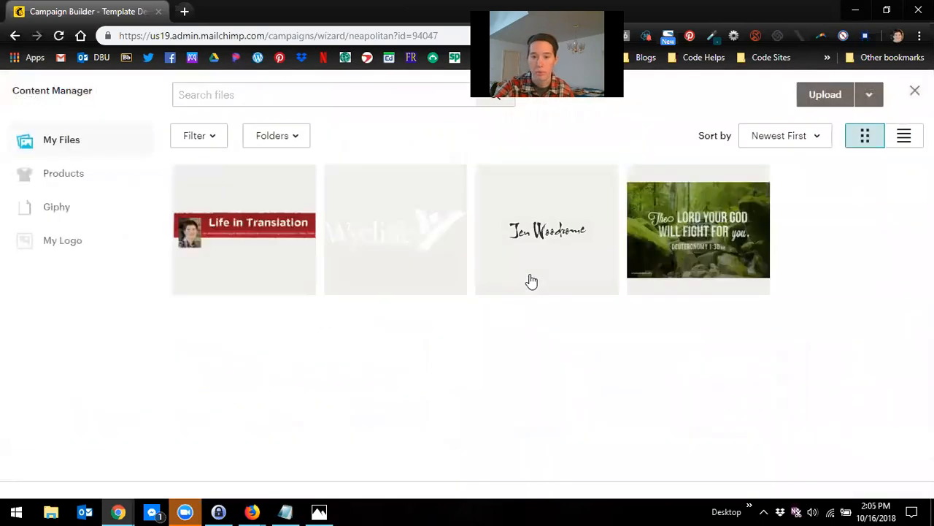
{"action": "left_click", "coordinate": [664, 259]}
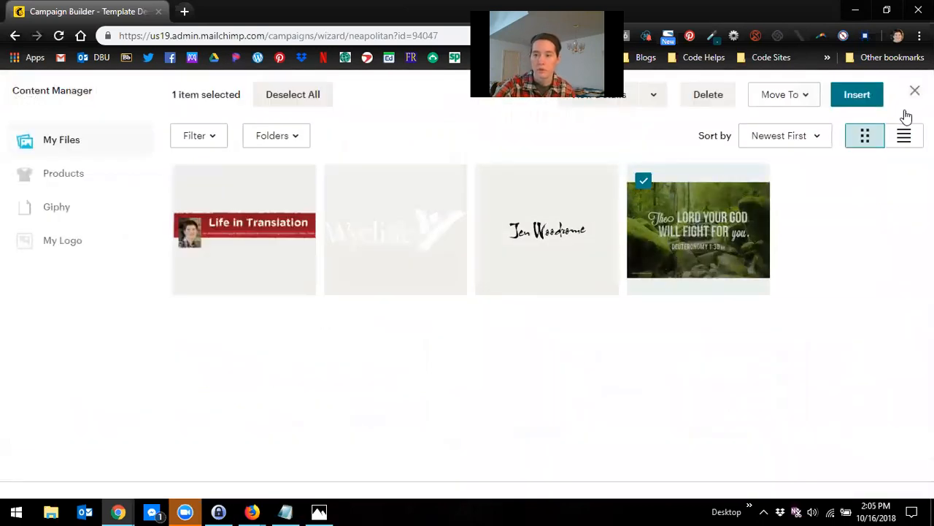
{"action": "left_click", "coordinate": [875, 102]}
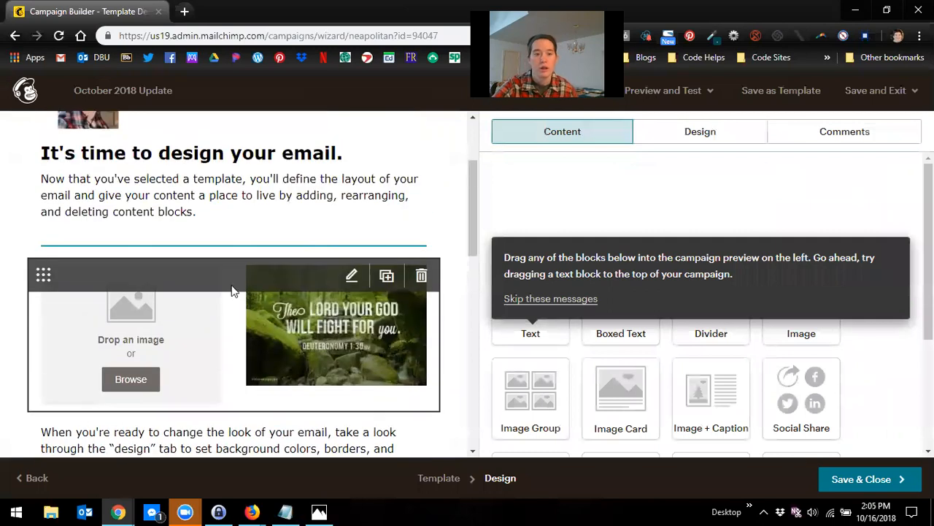
Step: Edit the first text block and replace its heading with "Heading One"
{"action": "scroll", "coordinate": [231, 290], "scroll_direction": "up", "scroll_amount": 2}
{"action": "left_click", "coordinate": [144, 310]}
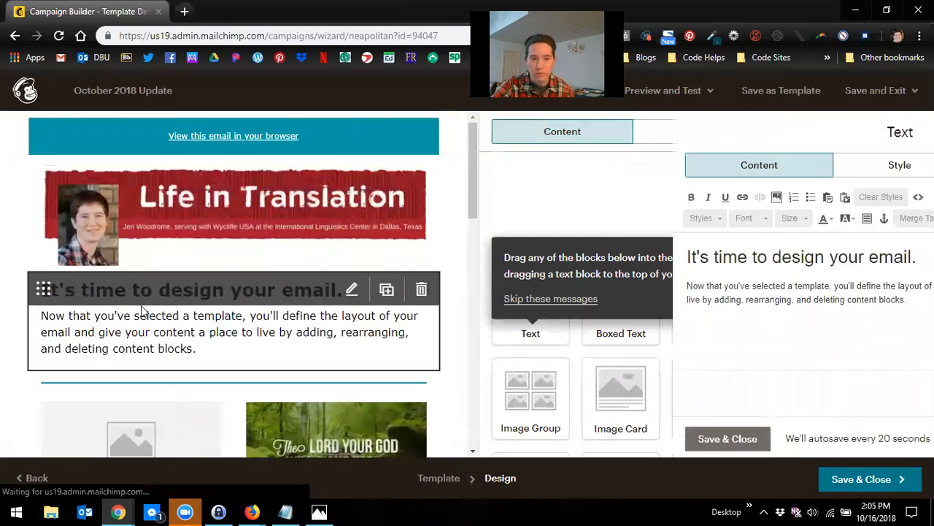
{"action": "left_click_drag", "start_coordinate": [725, 257], "coordinate": [366, 259]}
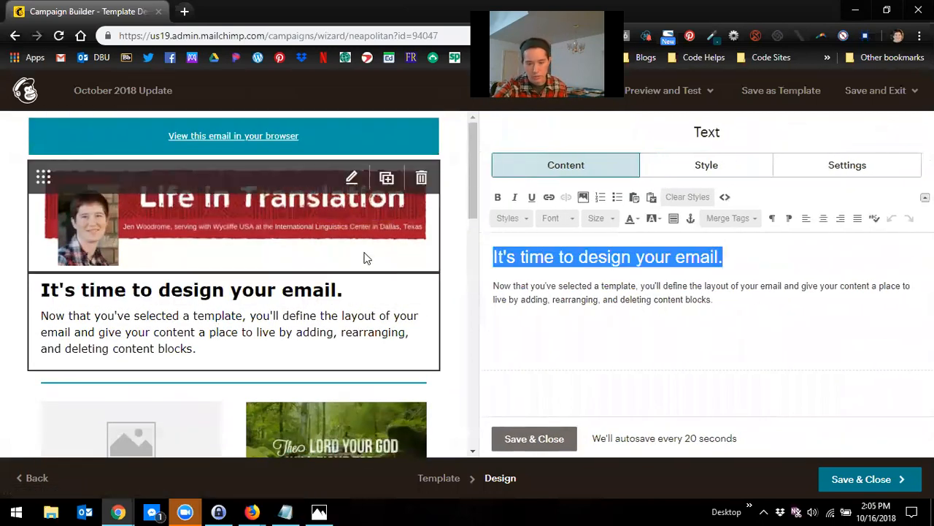
{"action": "type", "text": "Heading "}
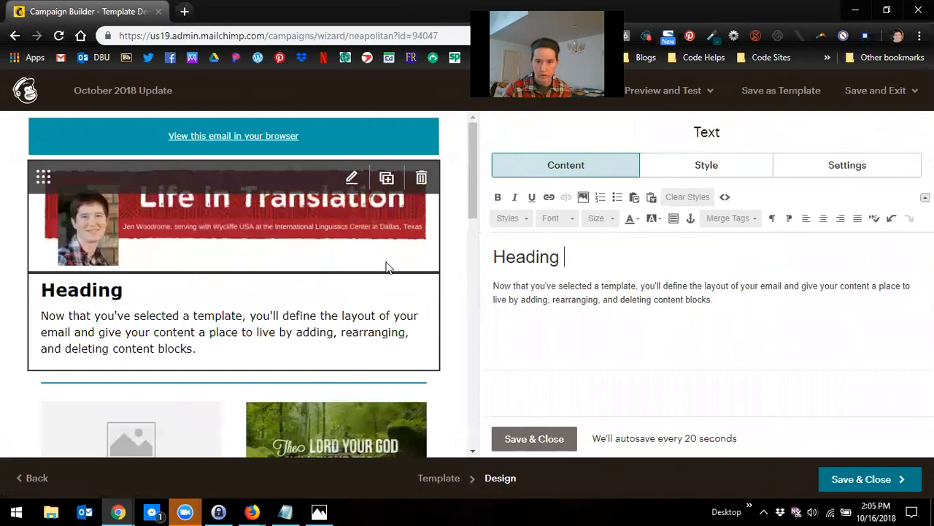
{"action": "type", "text": "One"}
Step: Replace the first text block's paragraph with "Random example text"
{"action": "left_click", "coordinate": [729, 305]}
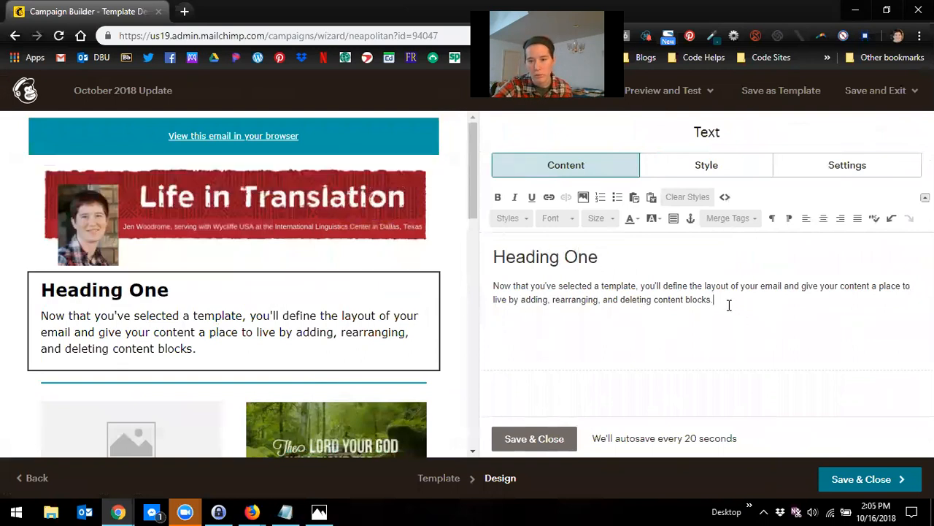
{"action": "left_click_drag", "start_coordinate": [728, 305], "coordinate": [491, 274]}
{"action": "type", "text": "Random example e"}
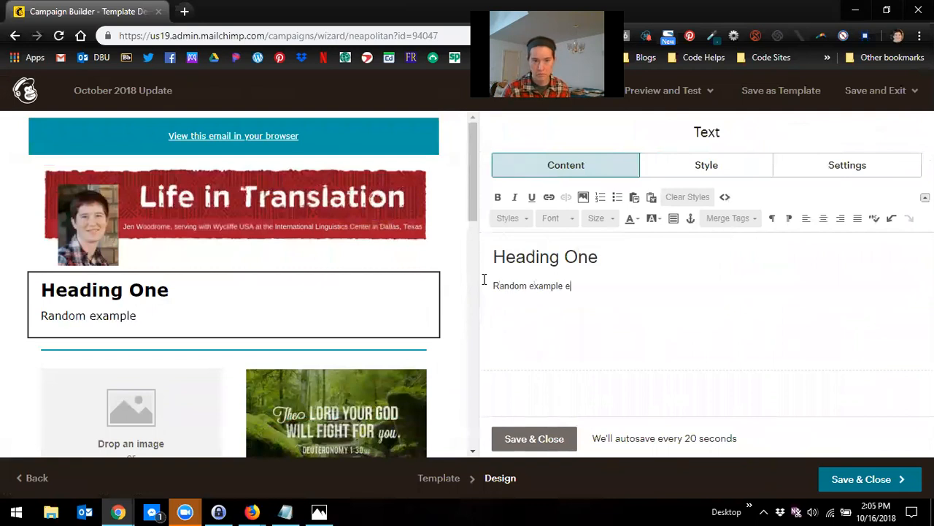
{"action": "key", "text": "BackSpace"}
{"action": "type", "text": "text"}
Step: Replace all the text in the block below the image group with placeholder gibberish text
{"action": "left_click", "coordinate": [352, 261]}
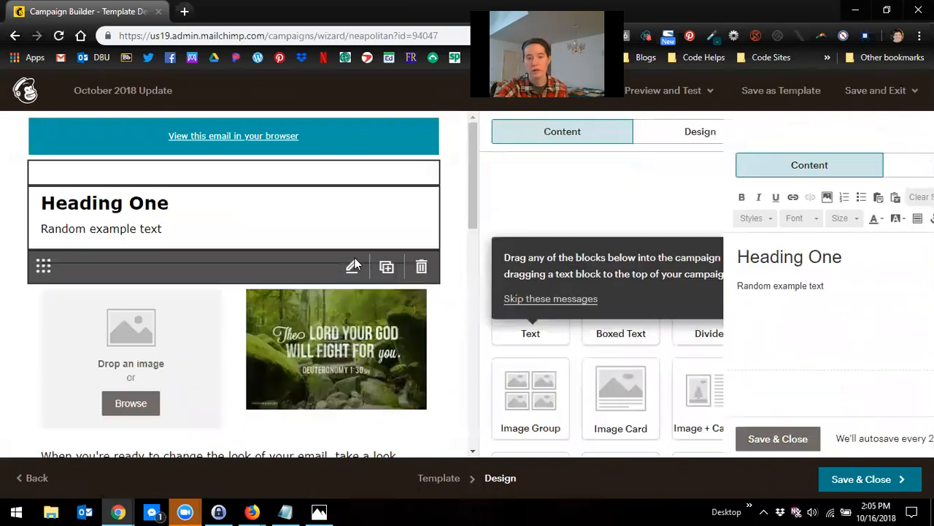
{"action": "scroll", "coordinate": [330, 303], "scroll_direction": "down", "scroll_amount": 2}
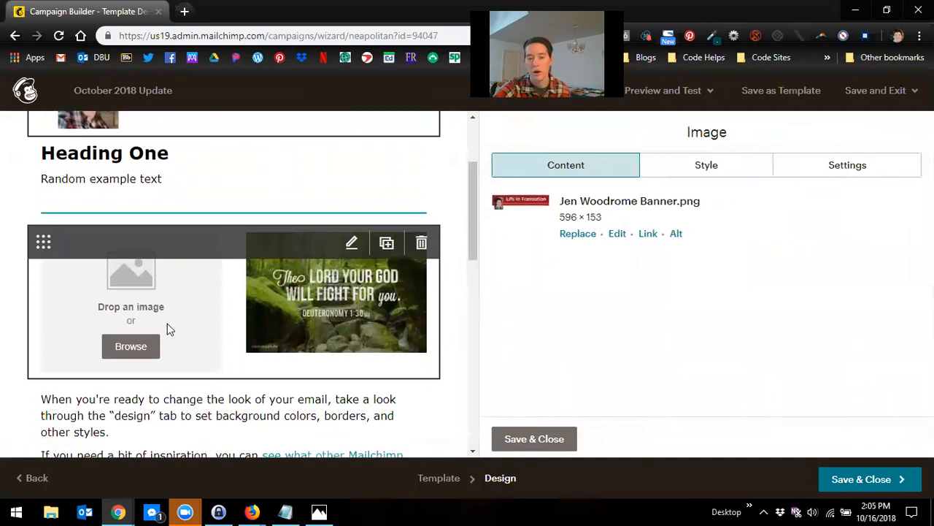
{"action": "scroll", "coordinate": [132, 314], "scroll_direction": "down", "scroll_amount": 2}
{"action": "left_click", "coordinate": [160, 311]}
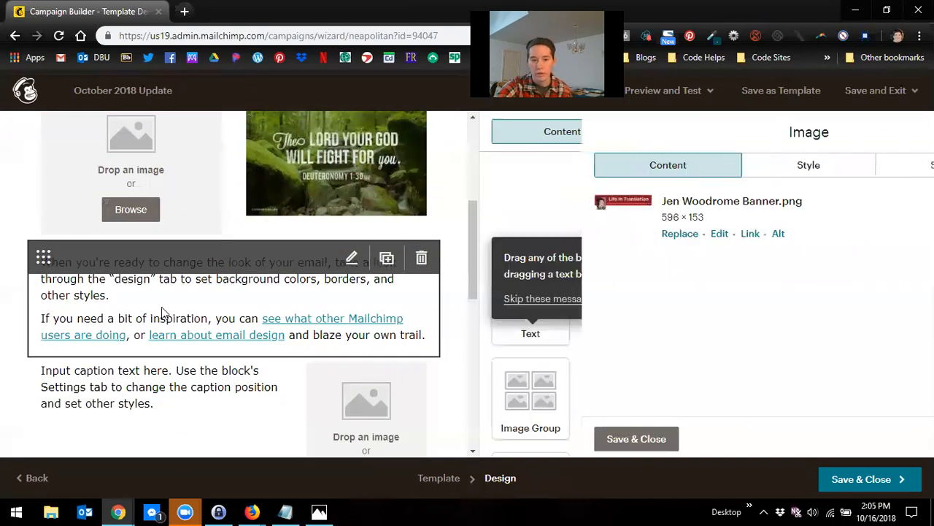
{"action": "key", "text": "ctrl+a"}
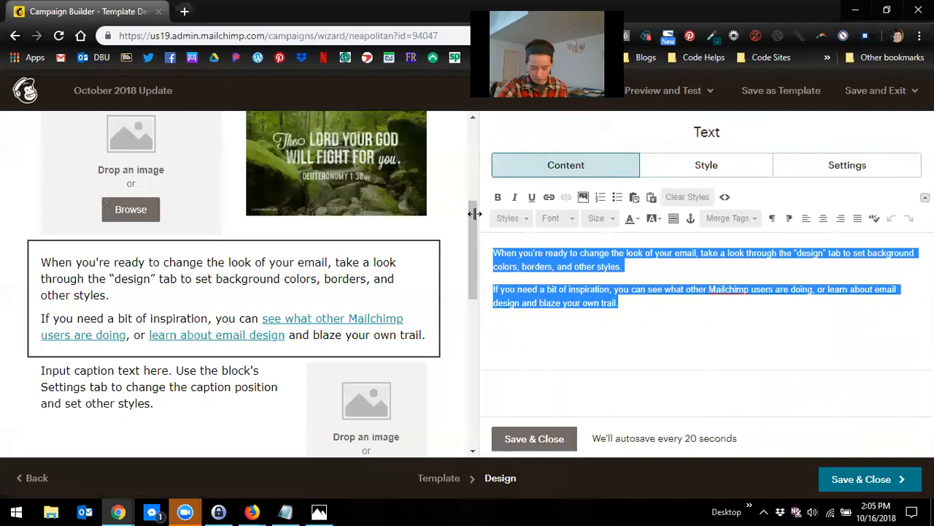
{"action": "type", "text": "a;ledjkfakelw jvaek;rjf klaewjf ka"}
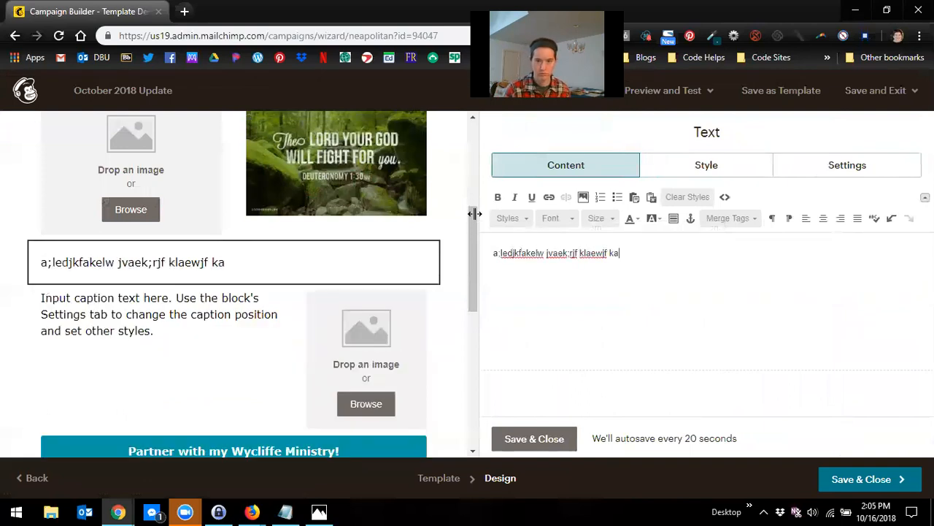
{"action": "type", "text": "el;jfk a;jeklfj kelajrklej;aklje"}
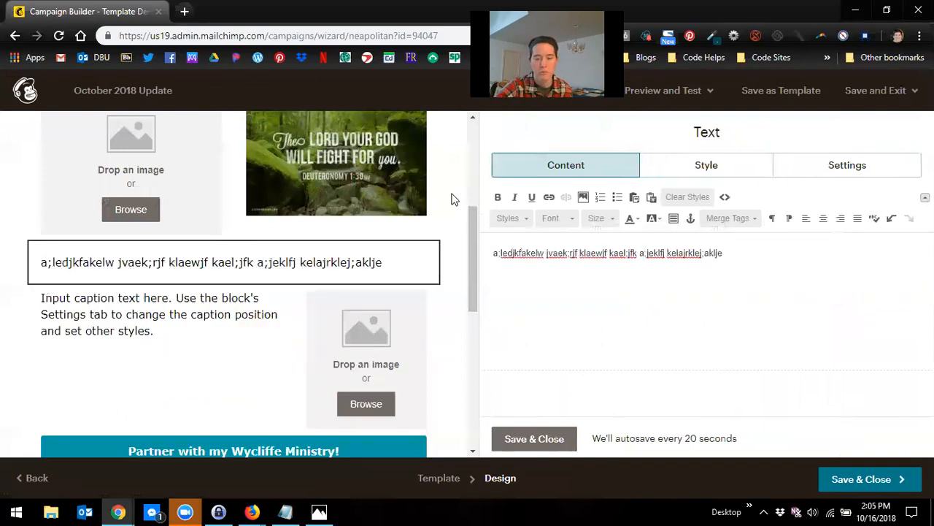
Step: Replace the Image + Caption block's caption with placeholder gibberish text and save the block
{"action": "left_click", "coordinate": [209, 374]}
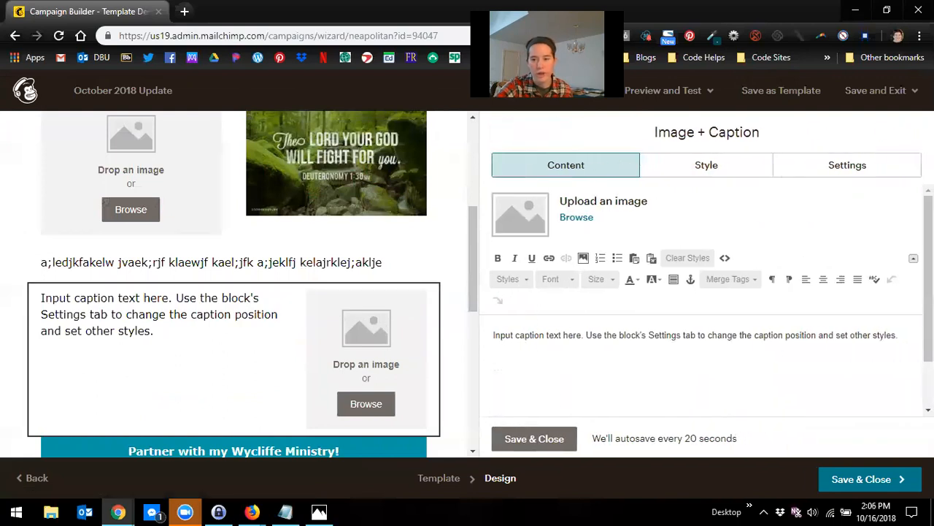
{"action": "left_click_drag", "start_coordinate": [898, 334], "coordinate": [389, 337]}
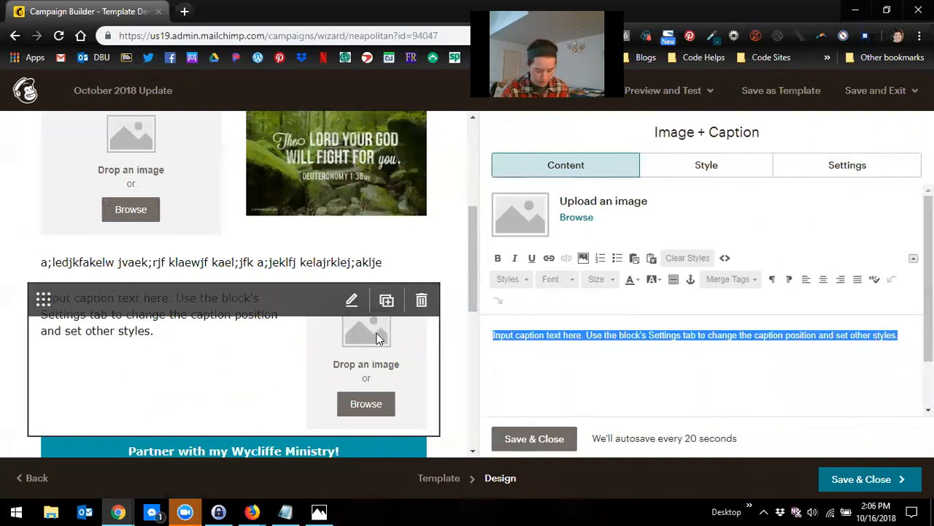
{"action": "type", "text": "asdkfjal;ekjreka jjoa"}
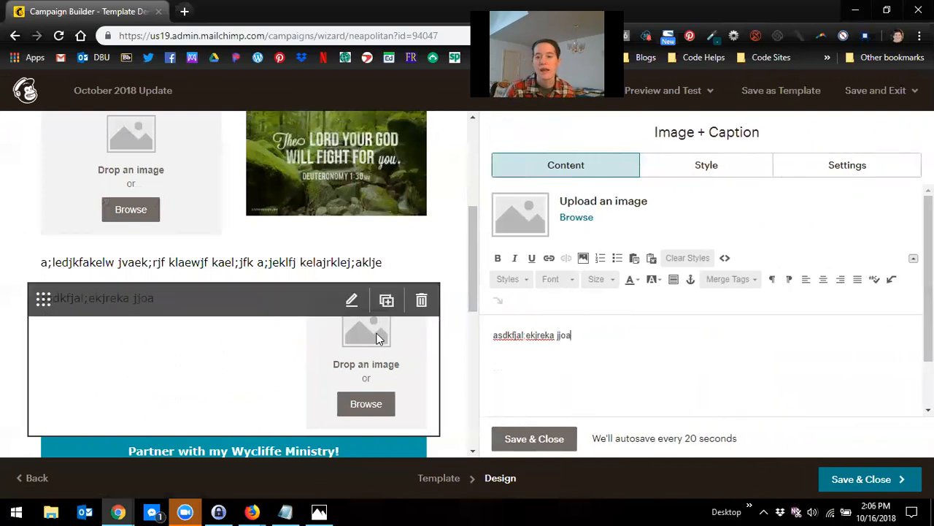
{"action": "type", "text": "pidpfju a;kjfaioej "}
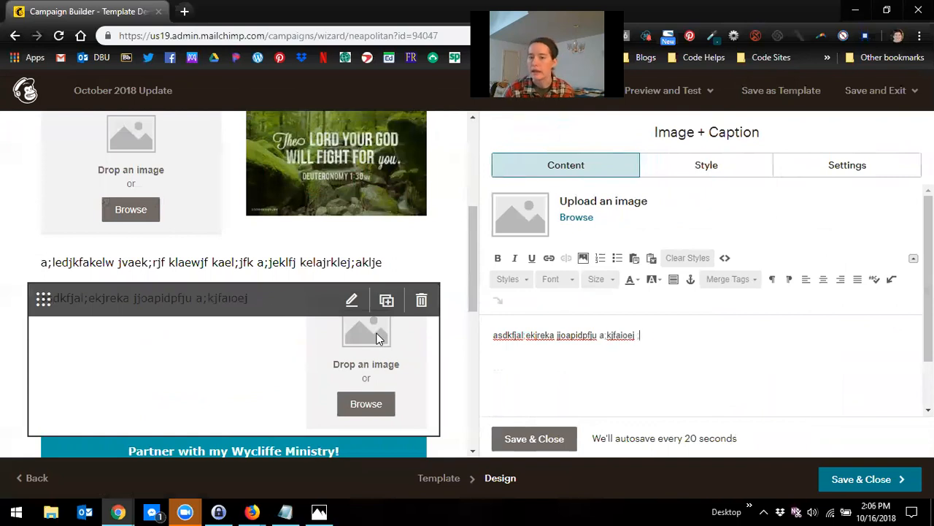
{"action": "type", "text": ";lkdjf kajd"}
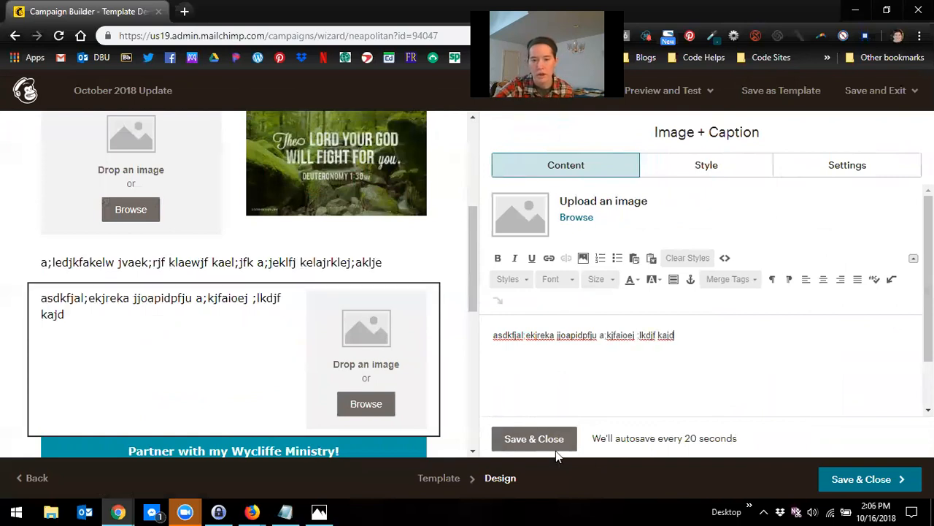
{"action": "left_click", "coordinate": [536, 439]}
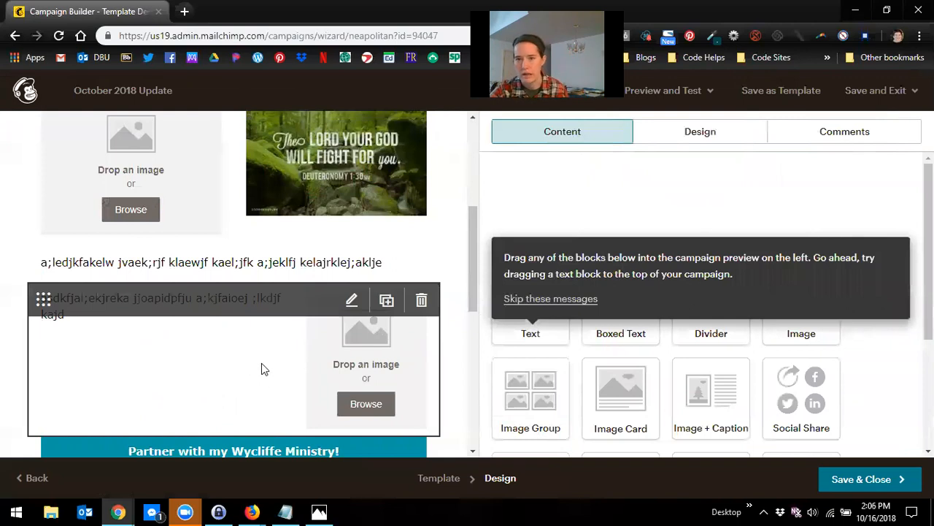
Step: Open the Prayer and Praise boxed text block and look over it and the footer below
{"action": "scroll", "coordinate": [285, 357], "scroll_direction": "down", "scroll_amount": 1}
{"action": "scroll", "coordinate": [285, 357], "scroll_direction": "down", "scroll_amount": 2}
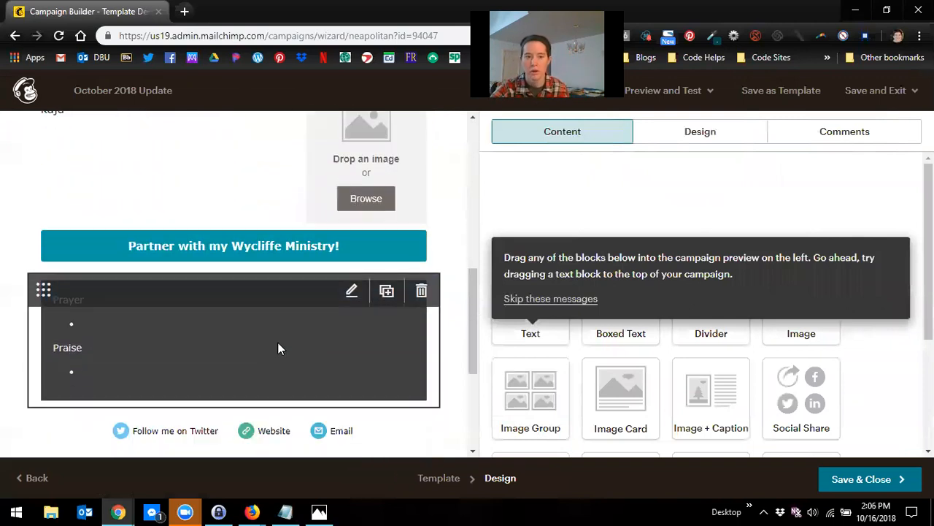
{"action": "left_click", "coordinate": [165, 342]}
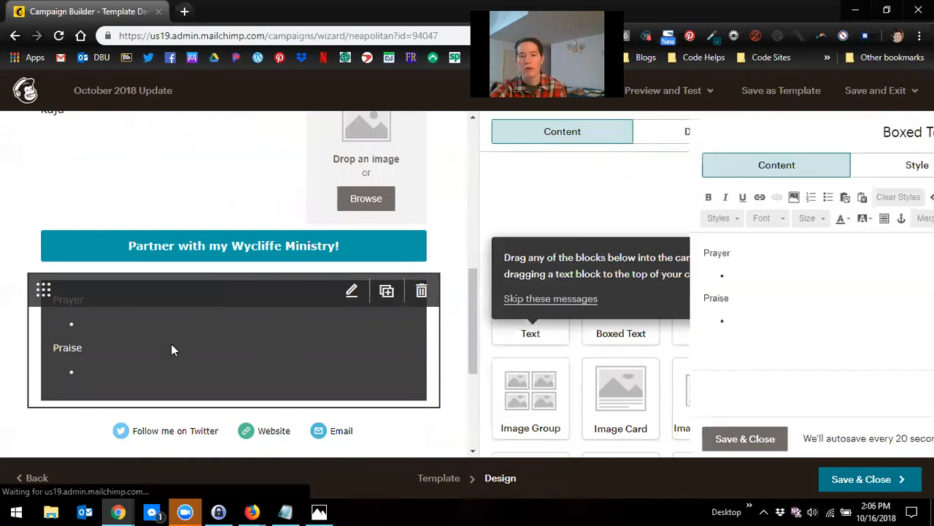
{"action": "scroll", "coordinate": [327, 363], "scroll_direction": "down", "scroll_amount": 3}
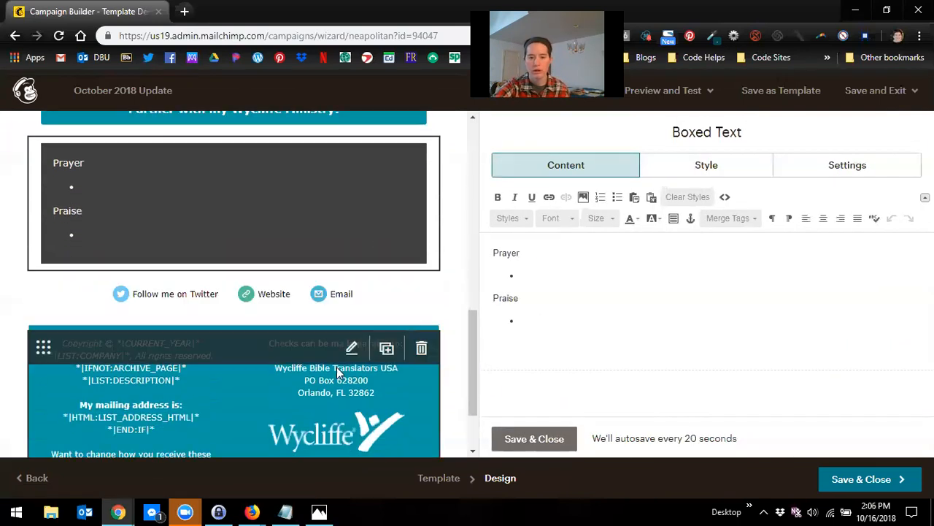
{"action": "scroll", "coordinate": [383, 334], "scroll_direction": "up", "scroll_amount": 15}
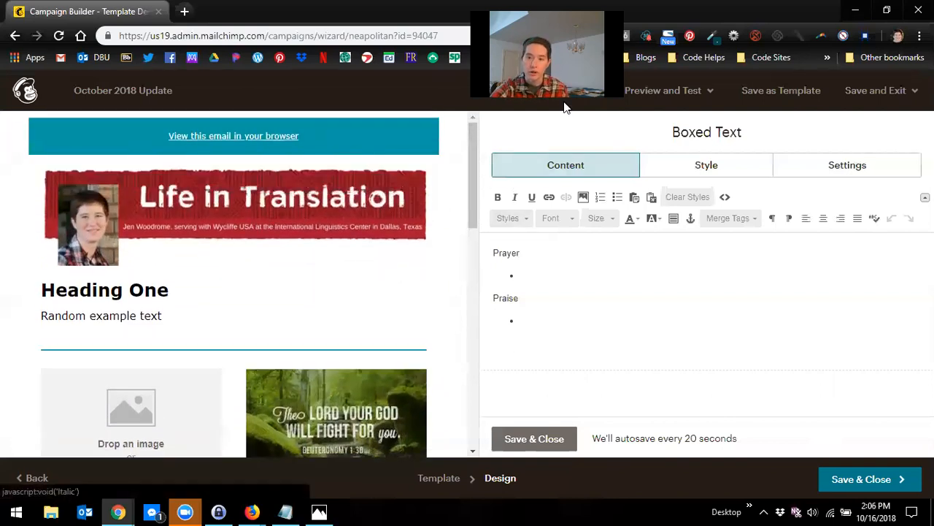
Step: Open the send-a-test-email dialog and close it without sending a test
{"action": "left_click", "coordinate": [695, 102]}
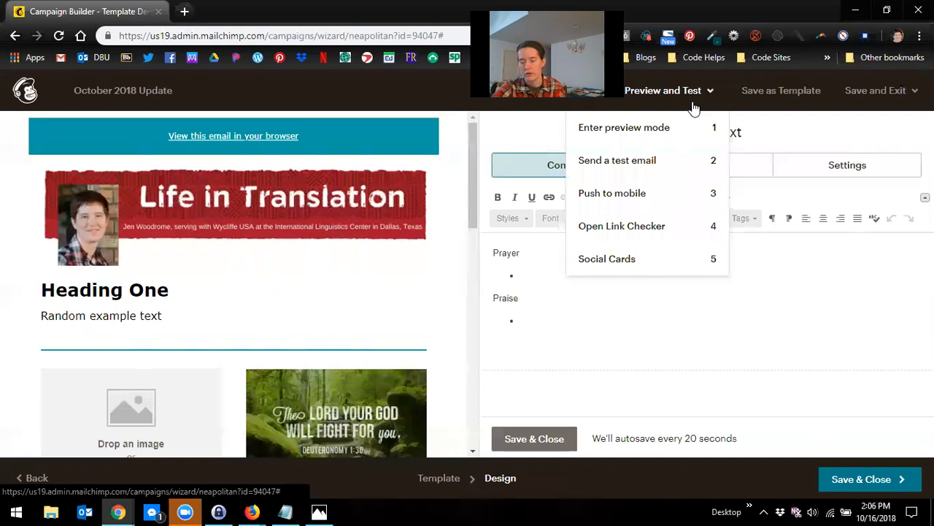
{"action": "left_click", "coordinate": [656, 165]}
{"action": "left_click", "coordinate": [332, 254]}
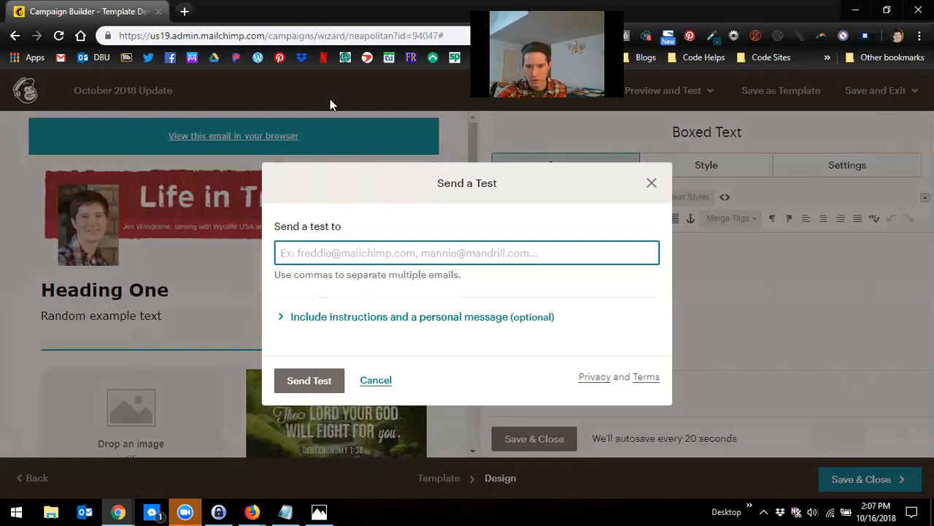
{"action": "left_click", "coordinate": [652, 183]}
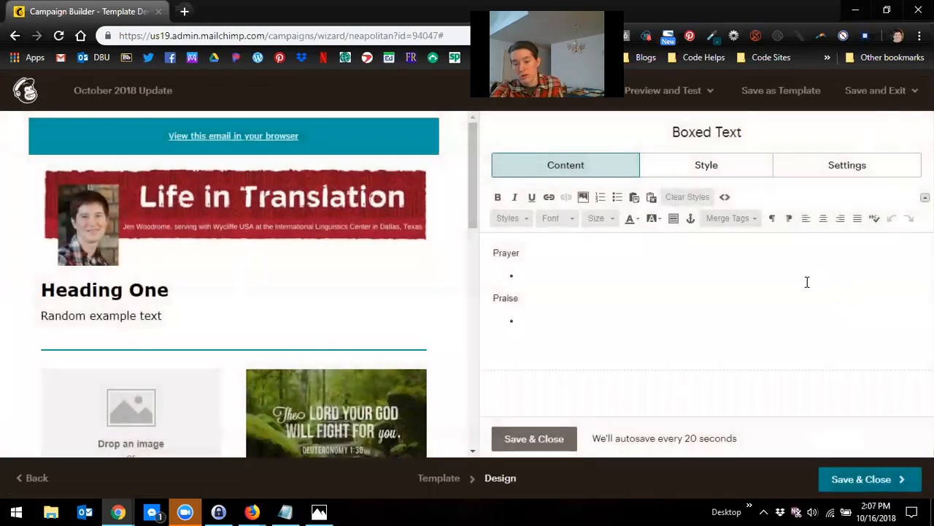
Step: Save and close the email design
{"action": "scroll", "coordinate": [309, 271], "scroll_direction": "down", "scroll_amount": 2}
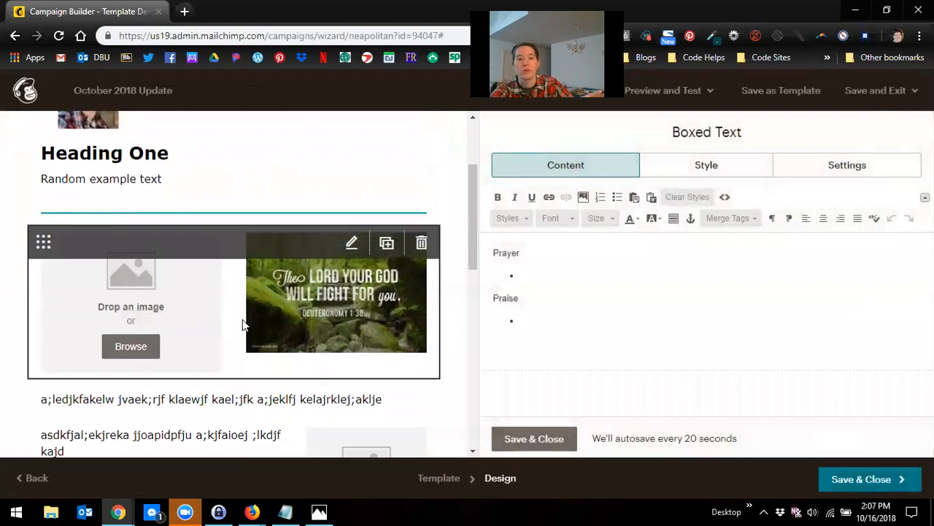
{"action": "scroll", "coordinate": [317, 270], "scroll_direction": "up", "scroll_amount": 2}
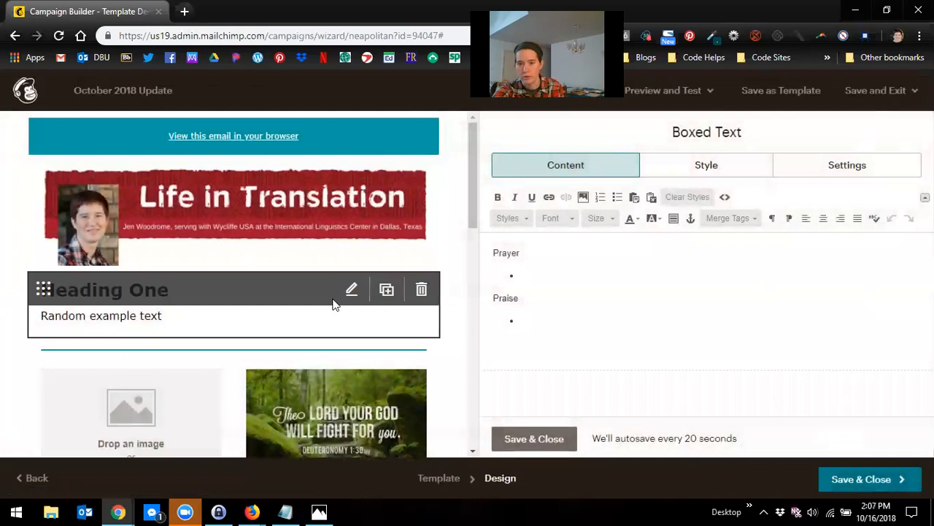
{"action": "scroll", "coordinate": [340, 299], "scroll_direction": "down", "scroll_amount": 1}
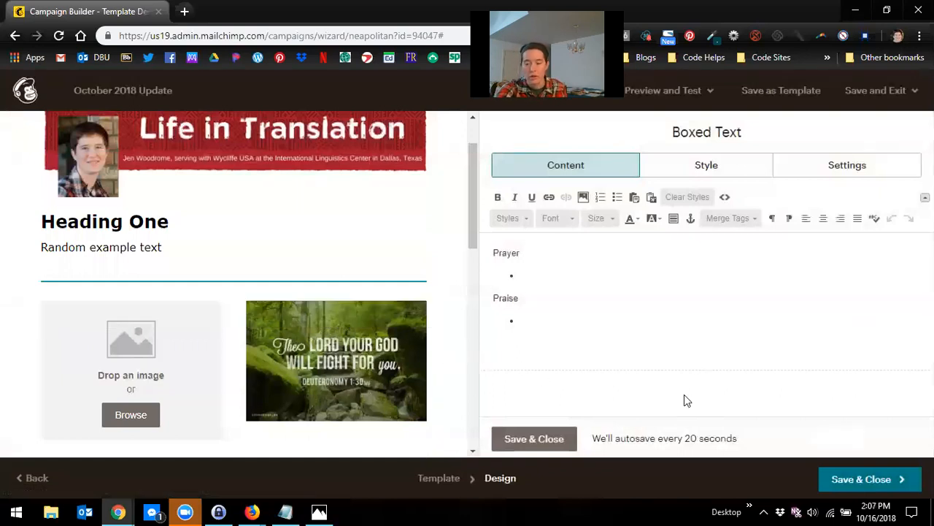
{"action": "left_click", "coordinate": [885, 479]}
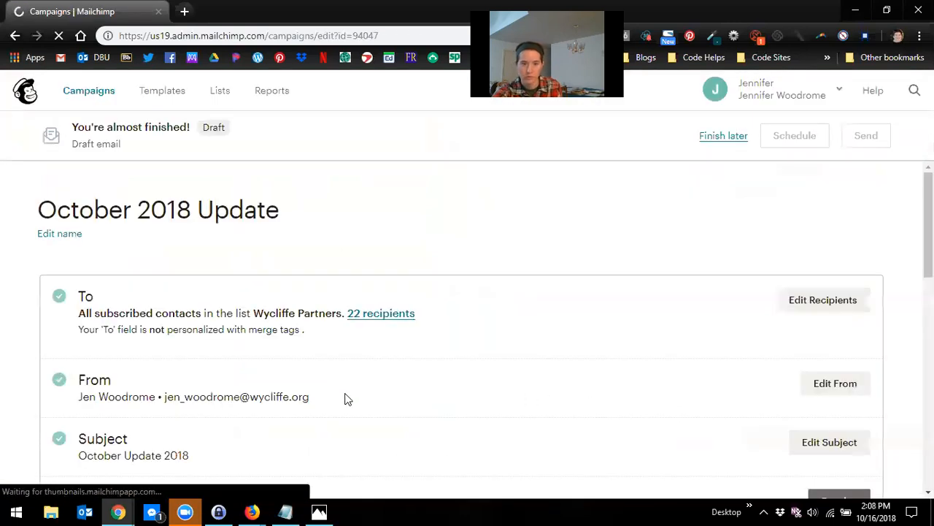
Step: Resolve the campaign's Content item to reopen the email design editor
{"action": "scroll", "coordinate": [350, 398], "scroll_direction": "down", "scroll_amount": 3}
{"action": "scroll", "coordinate": [358, 397], "scroll_direction": "down", "scroll_amount": 1}
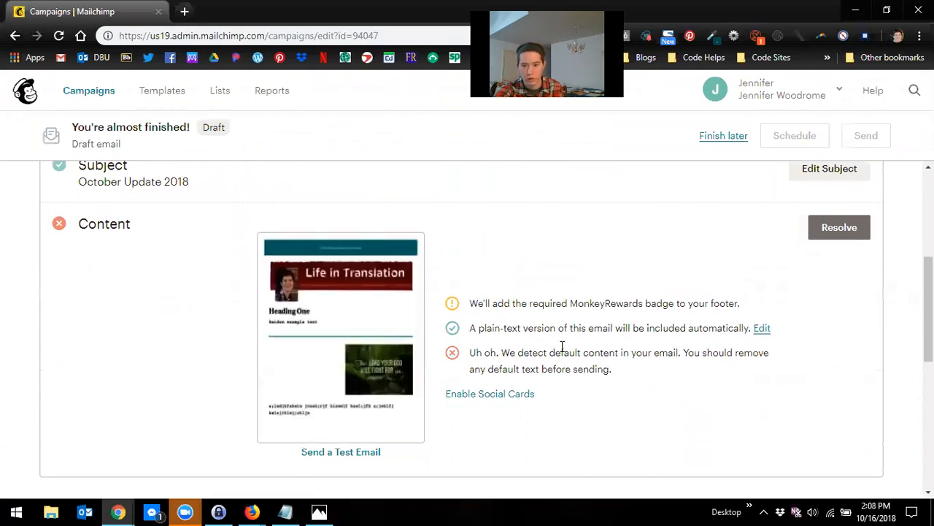
{"action": "left_click", "coordinate": [851, 240]}
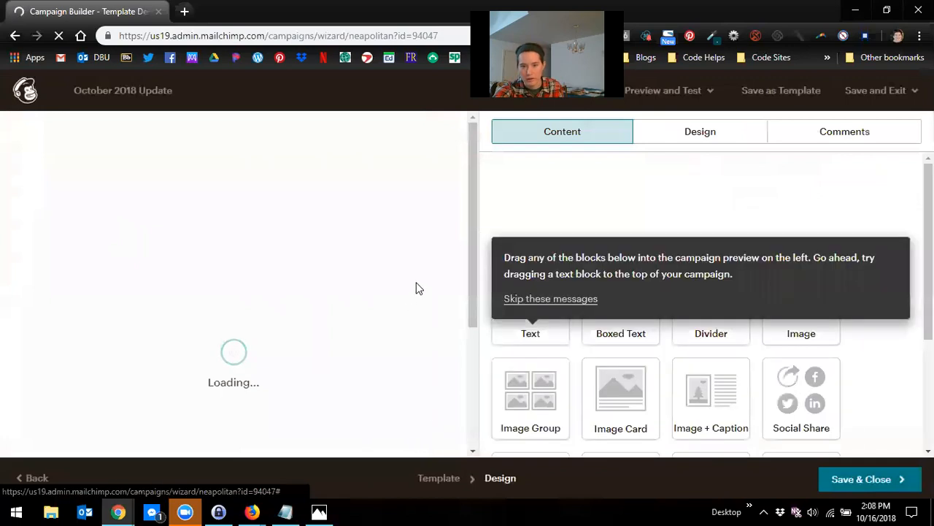
{"action": "scroll", "coordinate": [313, 269], "scroll_direction": "down", "scroll_amount": 1}
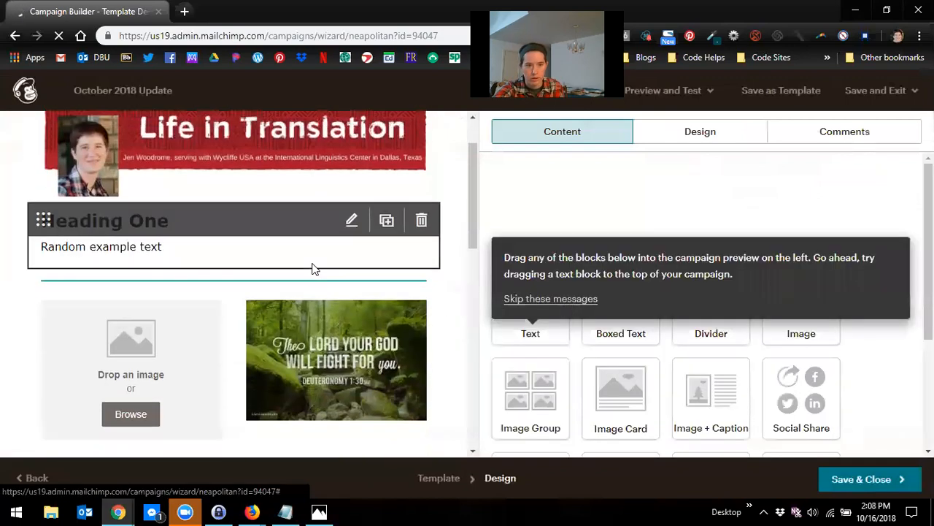
Step: Insert the Wycliffe logo image into the empty image slot of the first image group
{"action": "scroll", "coordinate": [313, 268], "scroll_direction": "down", "scroll_amount": 2}
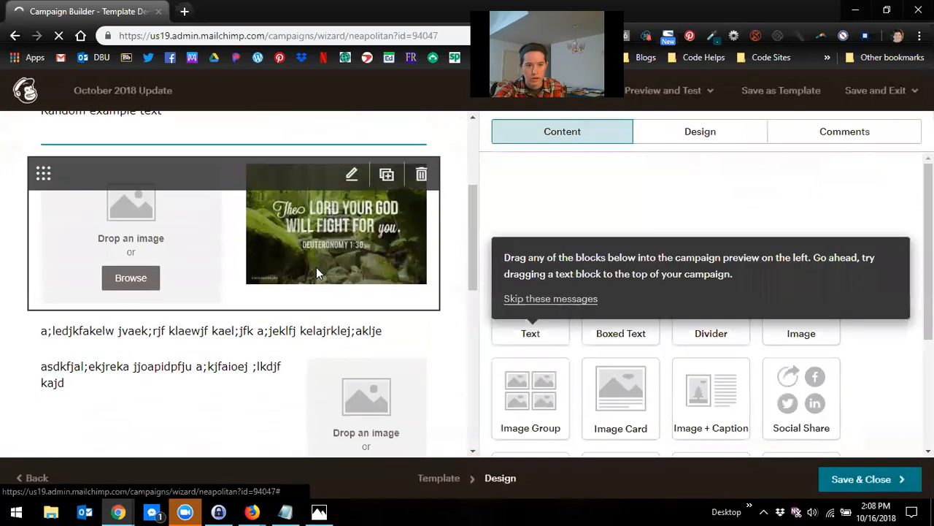
{"action": "left_click", "coordinate": [131, 278]}
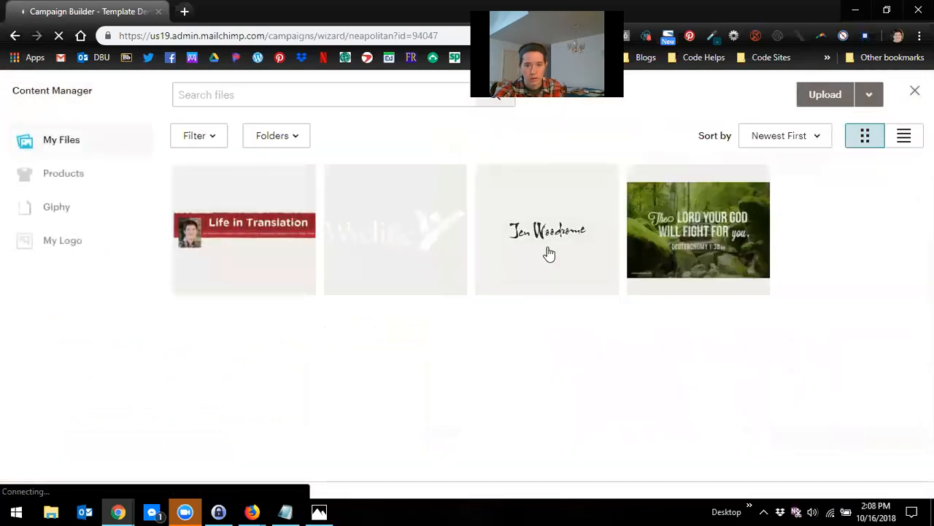
{"action": "left_click", "coordinate": [385, 260]}
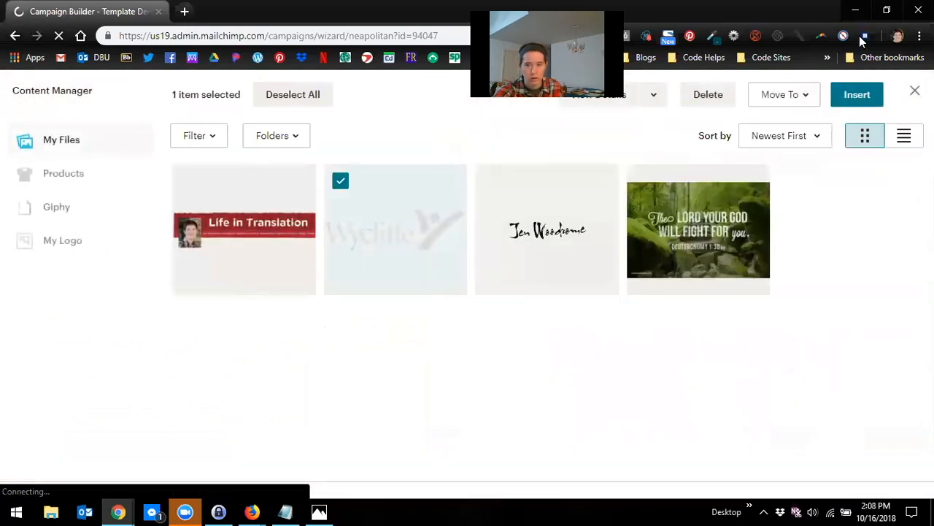
{"action": "left_click", "coordinate": [857, 94]}
Step: Insert the forest 'The Lord your God will fight for you' image into the image slot beside the second paragraph
{"action": "scroll", "coordinate": [245, 328], "scroll_direction": "down", "scroll_amount": 3}
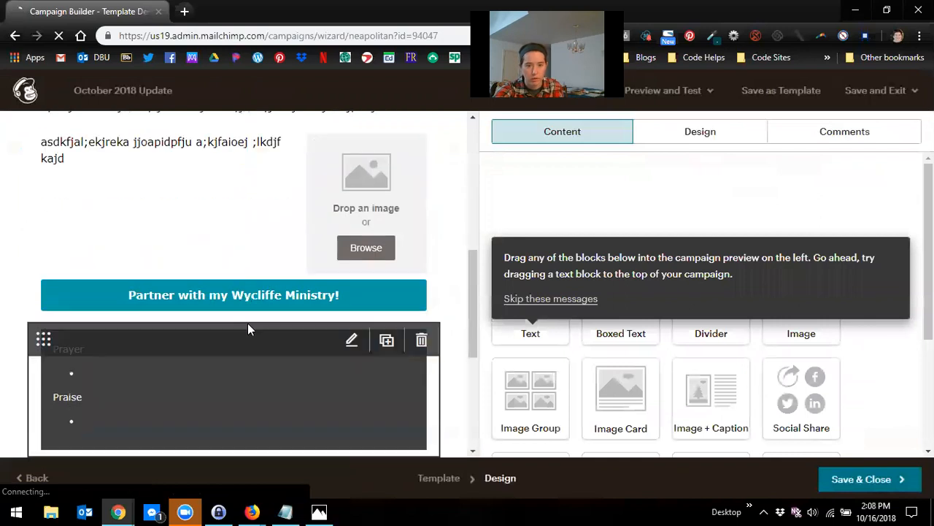
{"action": "left_click", "coordinate": [344, 247]}
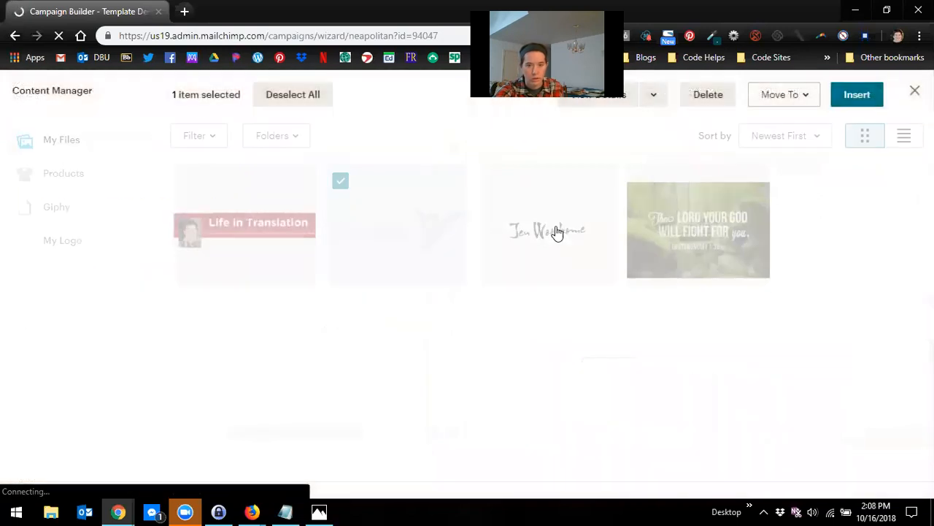
{"action": "left_click", "coordinate": [697, 230]}
{"action": "left_click", "coordinate": [854, 95]}
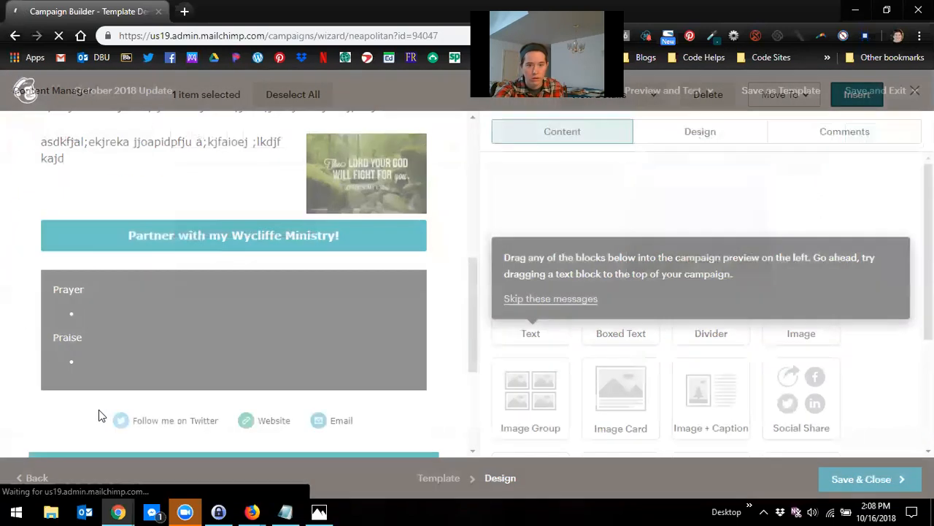
Step: Resolve the campaign's Content item again to reopen the email design editor
{"action": "scroll", "coordinate": [204, 330], "scroll_direction": "down", "scroll_amount": 3}
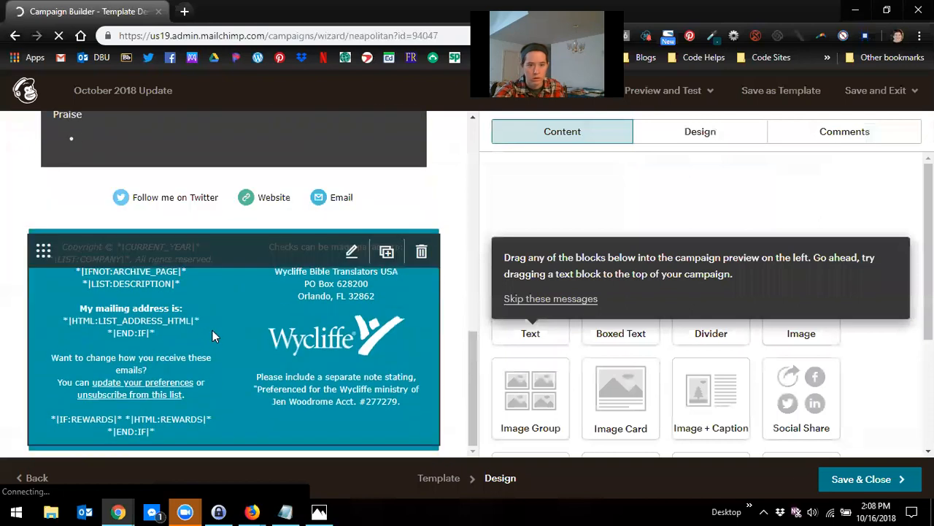
{"action": "scroll", "coordinate": [214, 337], "scroll_direction": "up", "scroll_amount": 4}
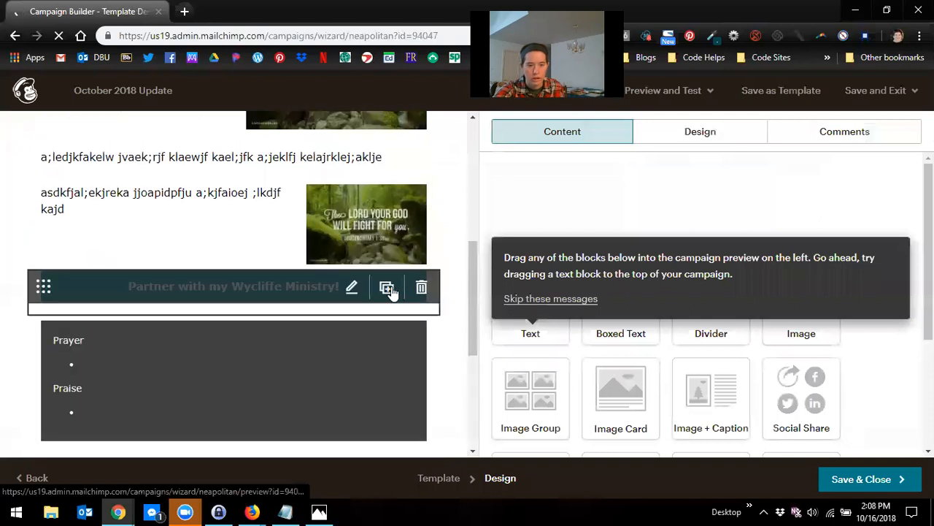
{"action": "scroll", "coordinate": [387, 300], "scroll_direction": "up", "scroll_amount": 5}
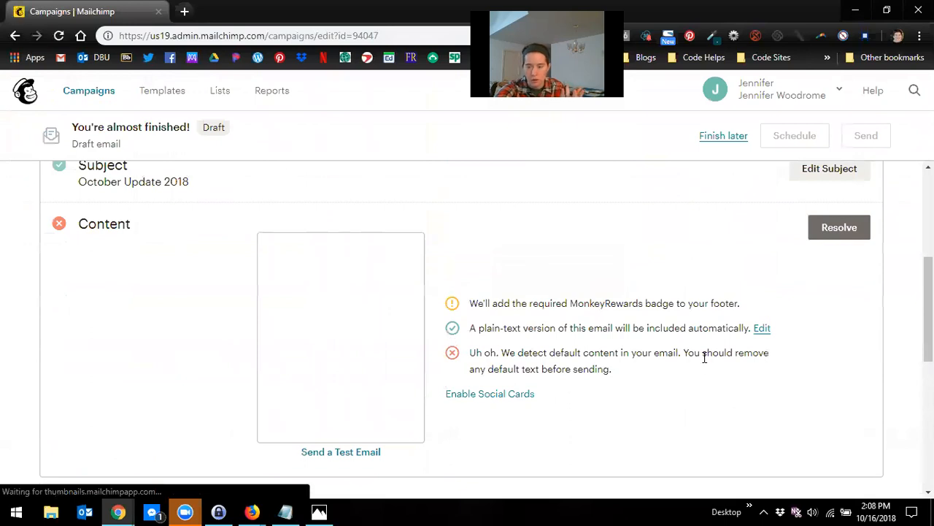
{"action": "left_click", "coordinate": [828, 228]}
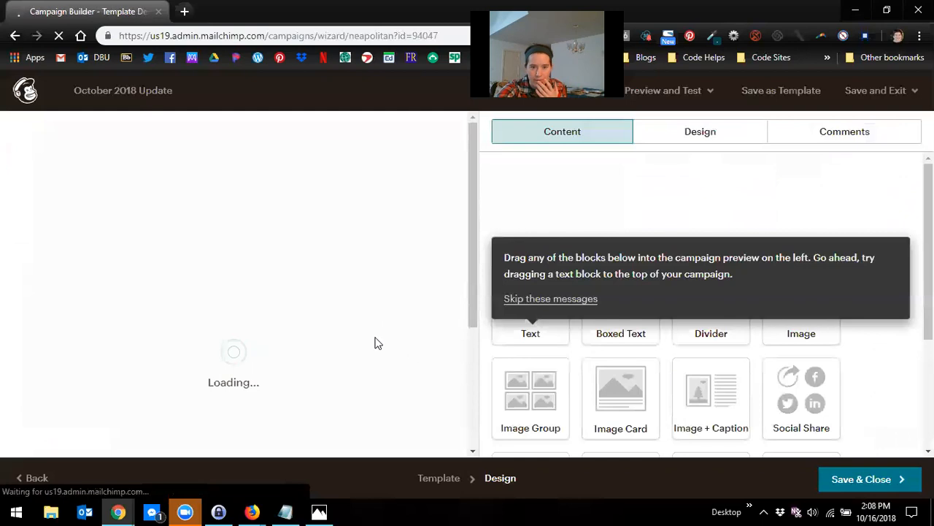
Step: Remove the Twitter and Website services from the Social Follow block and save the block
{"action": "scroll", "coordinate": [385, 324], "scroll_direction": "down", "scroll_amount": 1}
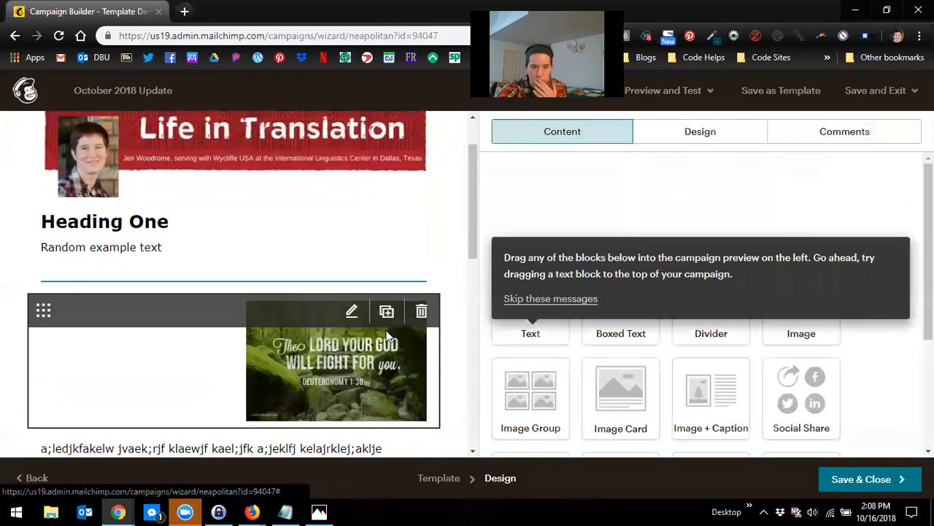
{"action": "scroll", "coordinate": [391, 340], "scroll_direction": "down", "scroll_amount": 2}
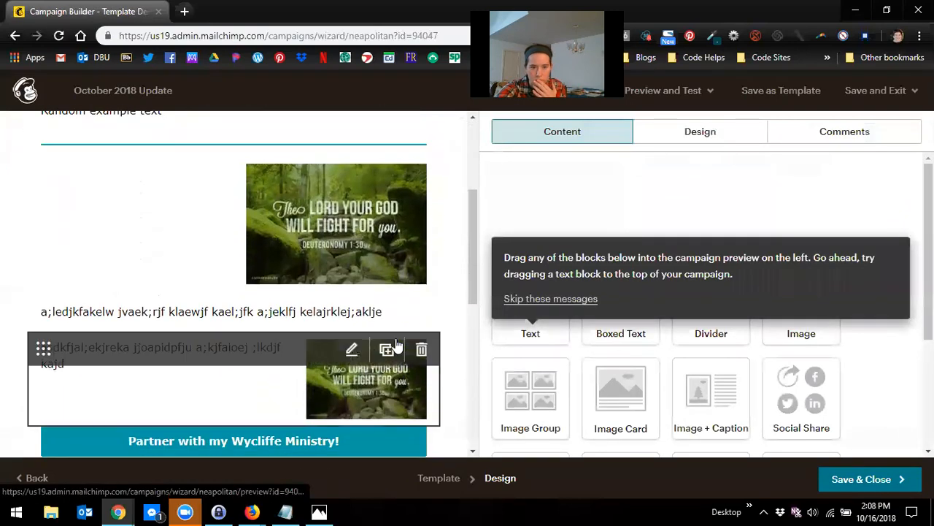
{"action": "scroll", "coordinate": [392, 351], "scroll_direction": "down", "scroll_amount": 2}
{"action": "scroll", "coordinate": [392, 356], "scroll_direction": "down", "scroll_amount": 2}
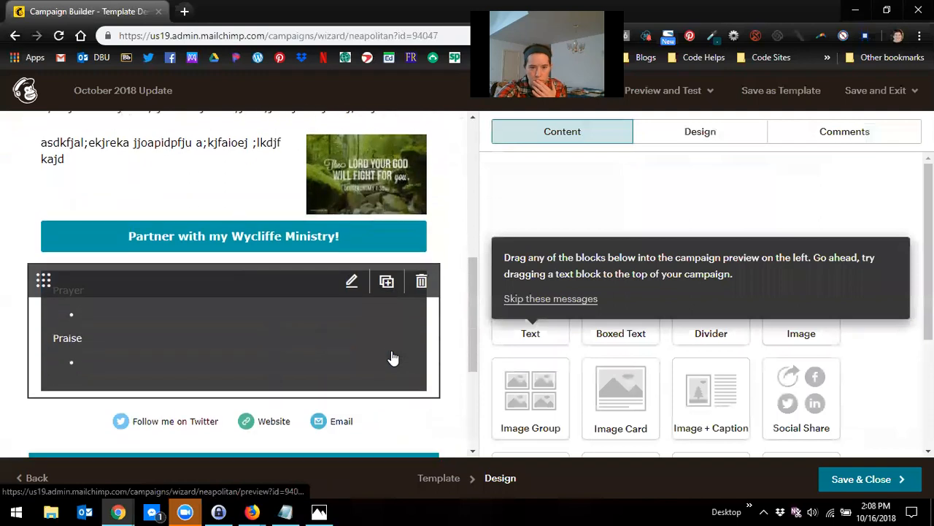
{"action": "scroll", "coordinate": [386, 343], "scroll_direction": "up", "scroll_amount": 1}
{"action": "scroll", "coordinate": [386, 350], "scroll_direction": "down", "scroll_amount": 3}
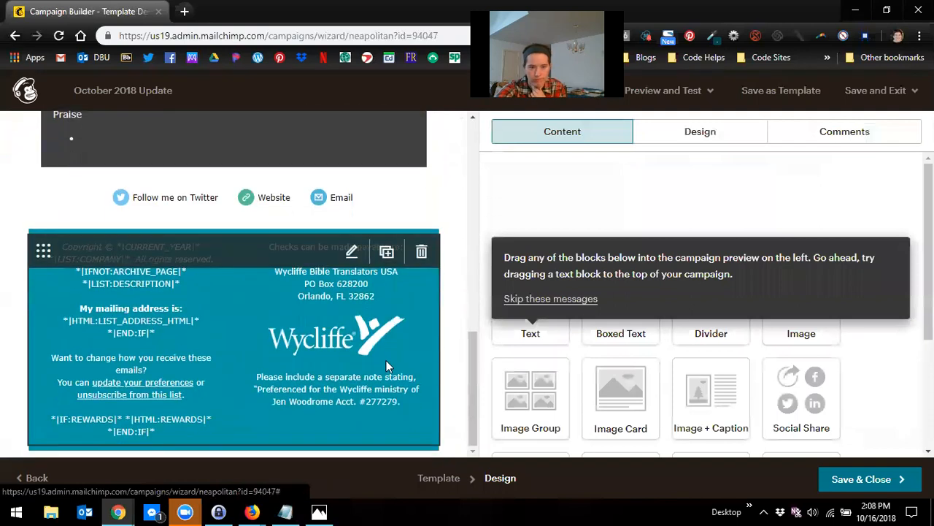
{"action": "scroll", "coordinate": [369, 300], "scroll_direction": "up", "scroll_amount": 2}
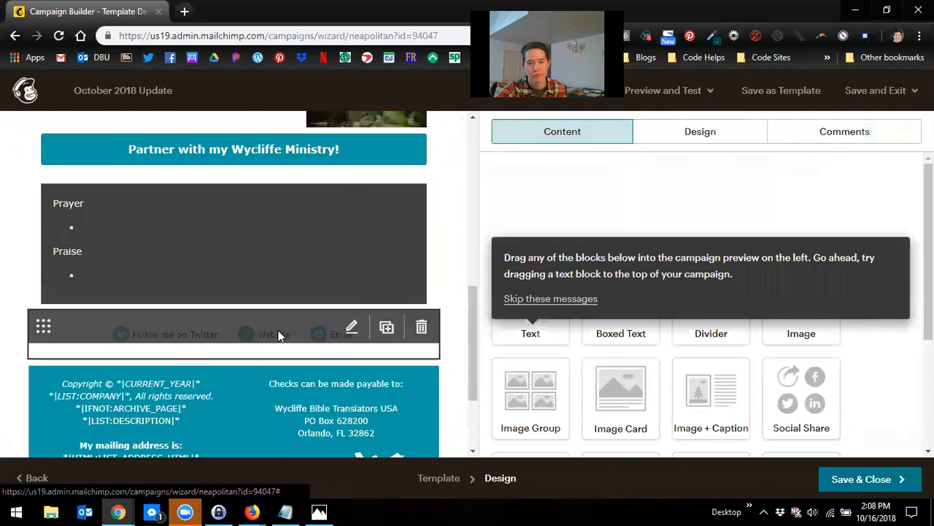
{"action": "left_click", "coordinate": [306, 336]}
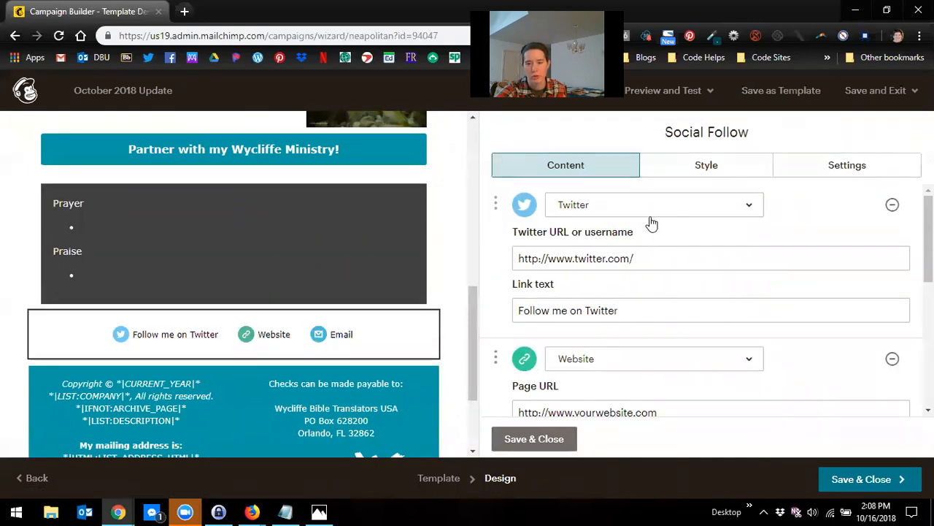
{"action": "left_click_drag", "start_coordinate": [648, 262], "coordinate": [454, 262]}
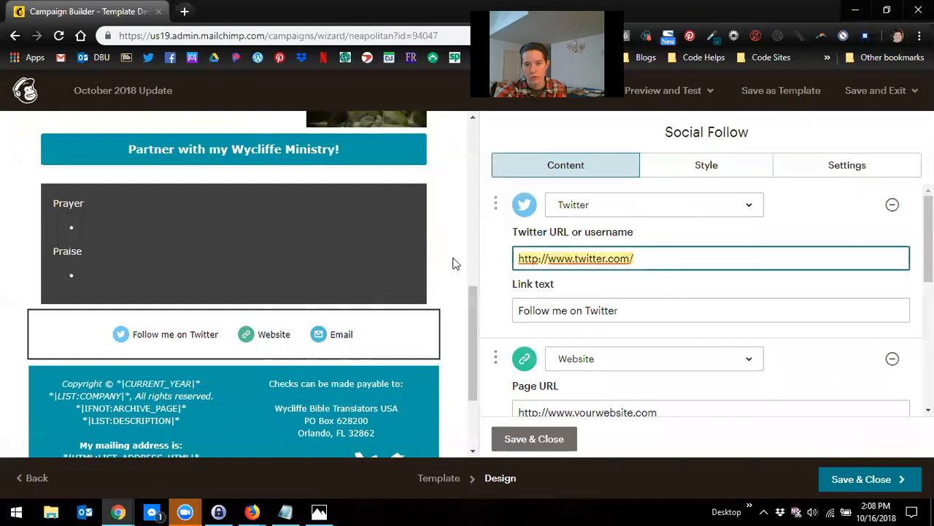
{"action": "left_click", "coordinate": [892, 204]}
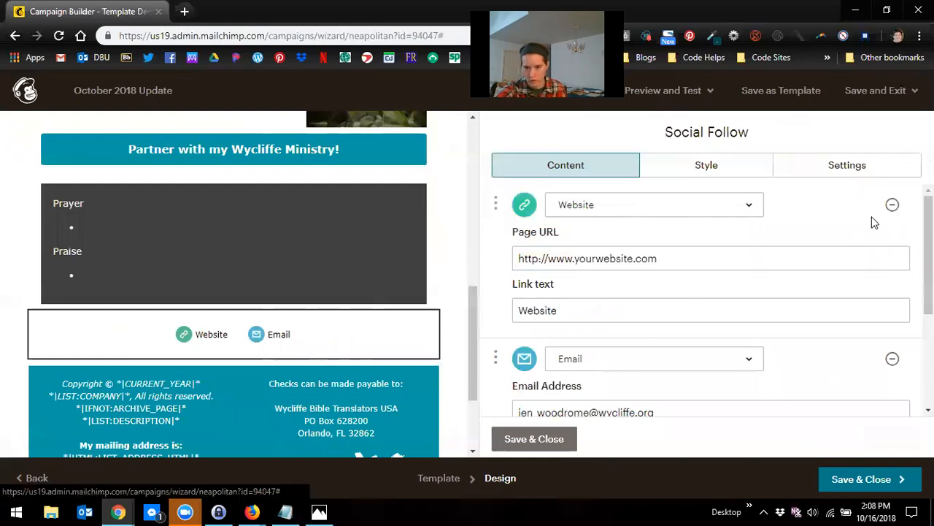
{"action": "left_click", "coordinate": [892, 206]}
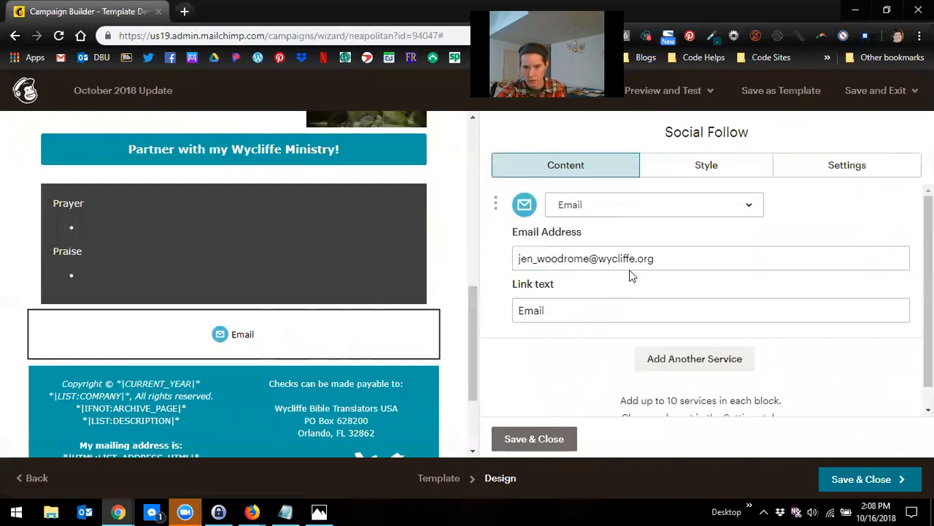
{"action": "left_click", "coordinate": [538, 439]}
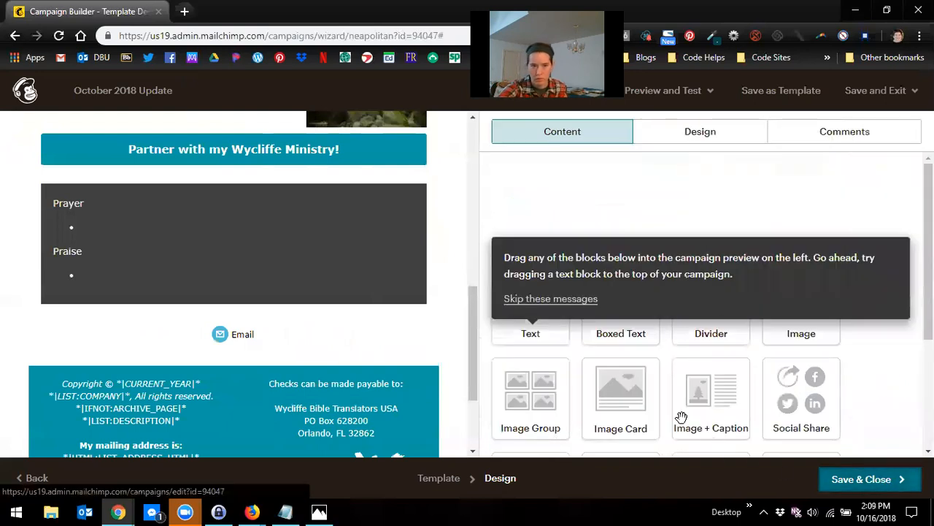
Step: Save and close the email design and review the campaign checklist
{"action": "left_click", "coordinate": [886, 479]}
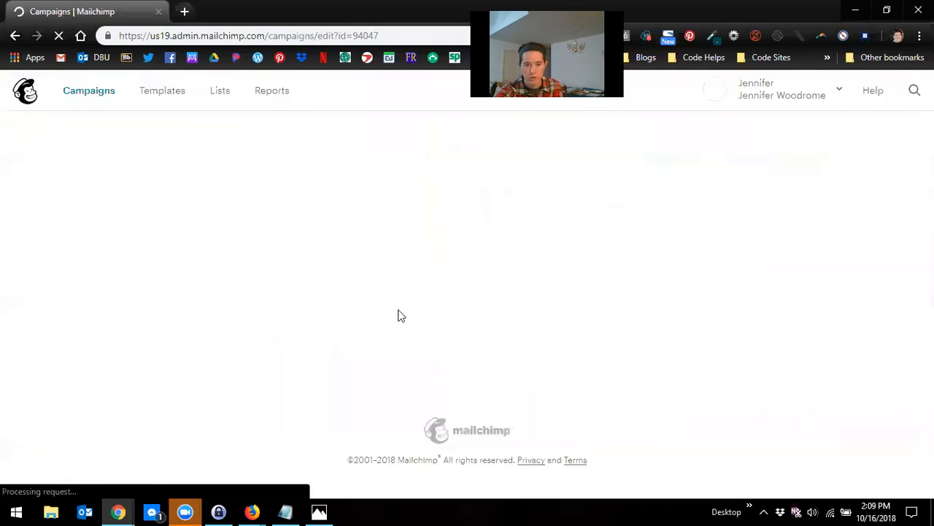
{"action": "scroll", "coordinate": [569, 351], "scroll_direction": "down", "scroll_amount": 3}
{"action": "scroll", "coordinate": [574, 357], "scroll_direction": "down", "scroll_amount": 1}
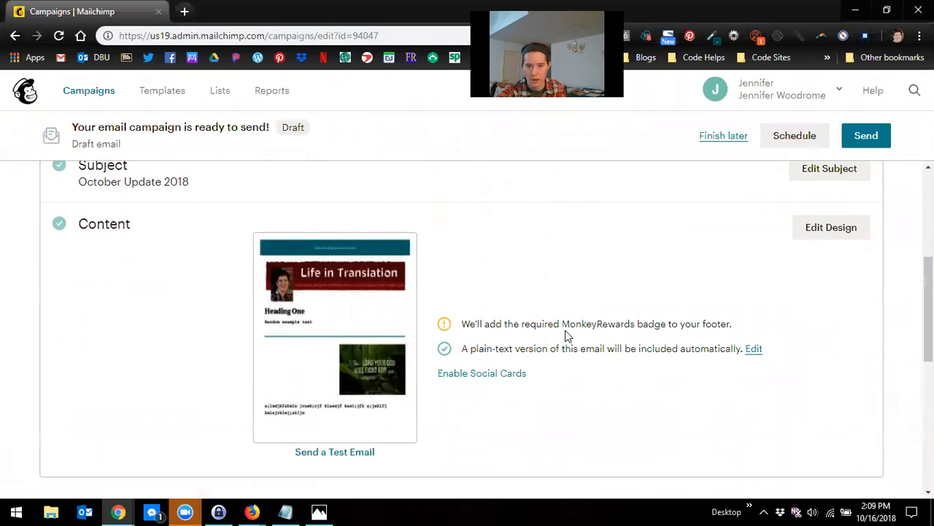
{"action": "scroll", "coordinate": [482, 279], "scroll_direction": "down", "scroll_amount": 2}
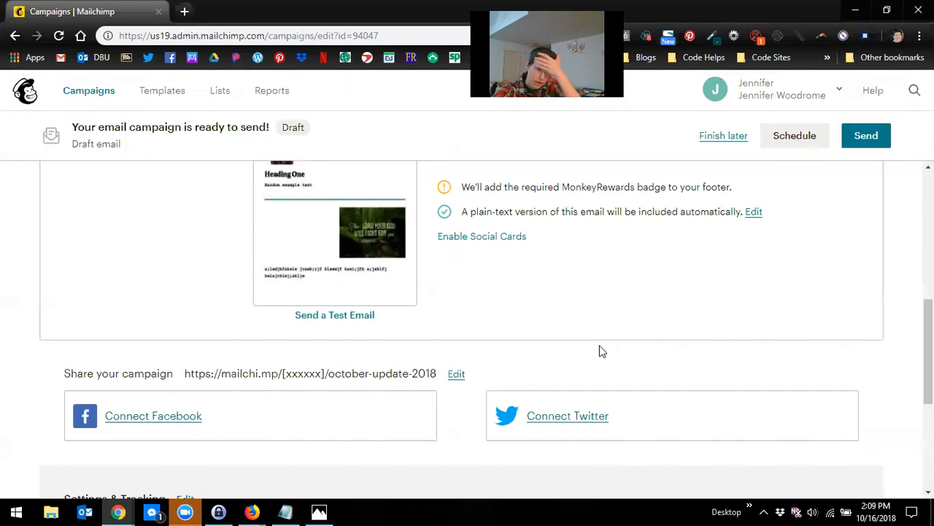
{"action": "scroll", "coordinate": [201, 278], "scroll_direction": "down", "scroll_amount": 1}
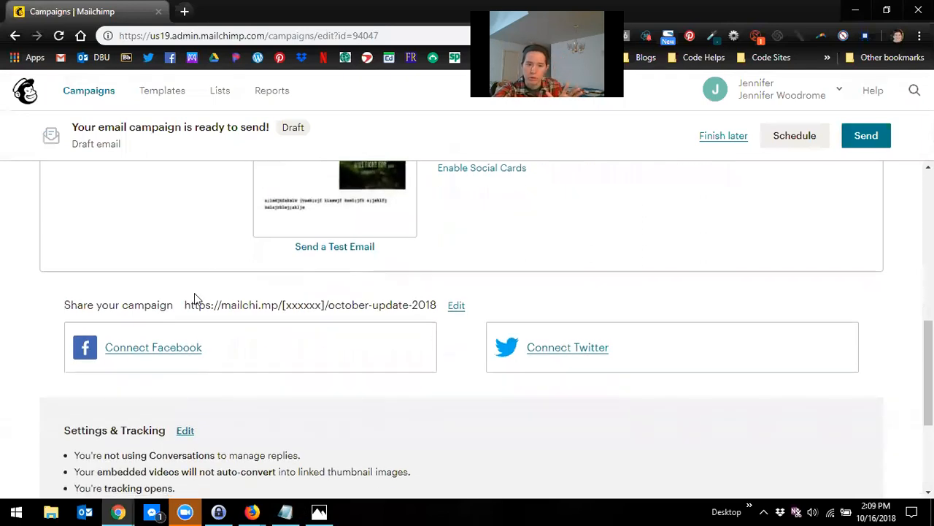
{"action": "scroll", "coordinate": [217, 286], "scroll_direction": "up", "scroll_amount": 10}
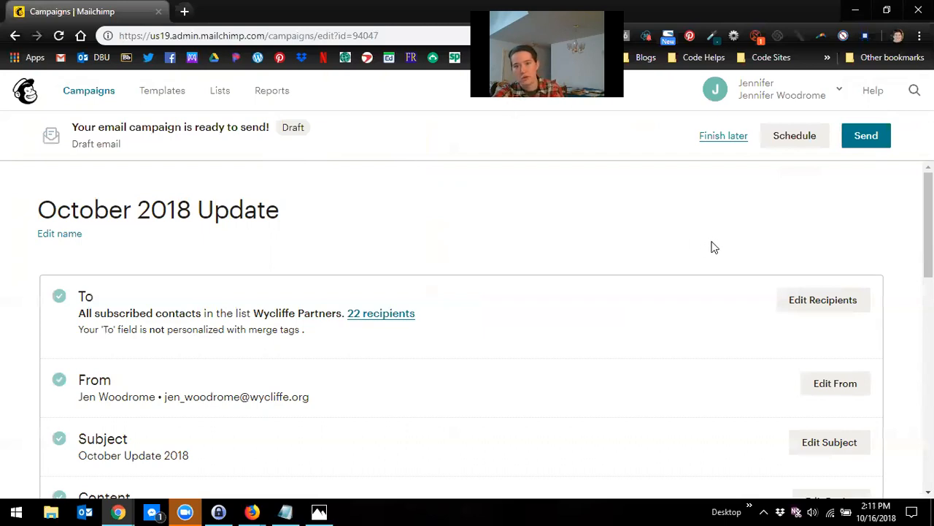
Step: Open the campaign scheduler and set the delivery date to November 10 2018
{"action": "left_click", "coordinate": [780, 143]}
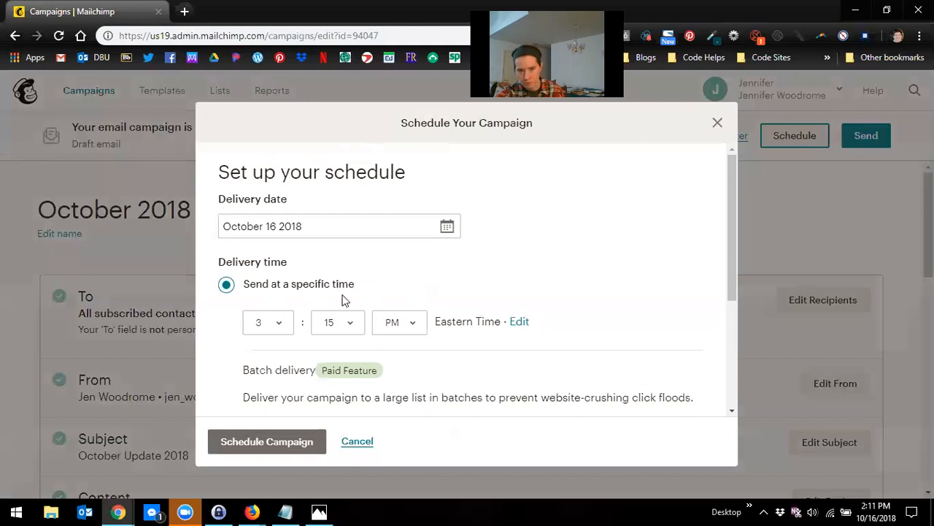
{"action": "left_click", "coordinate": [416, 228]}
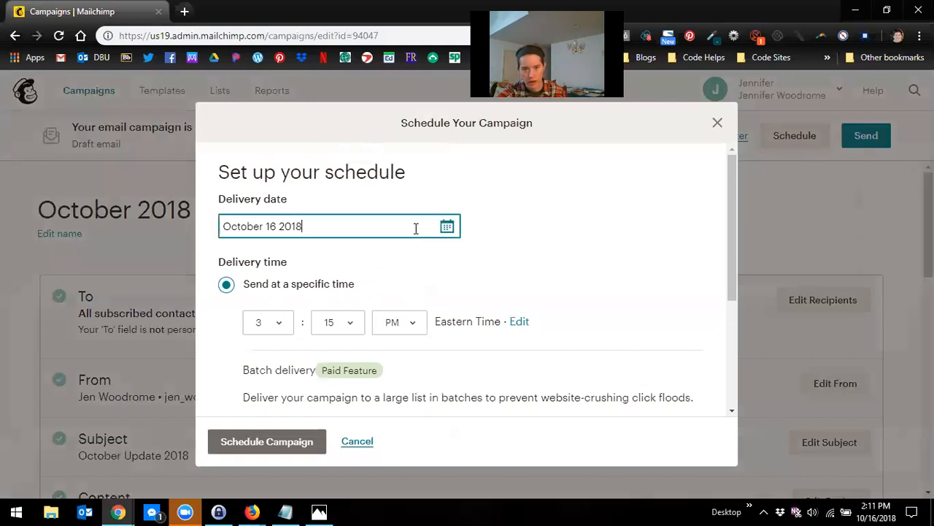
{"action": "left_click", "coordinate": [447, 227]}
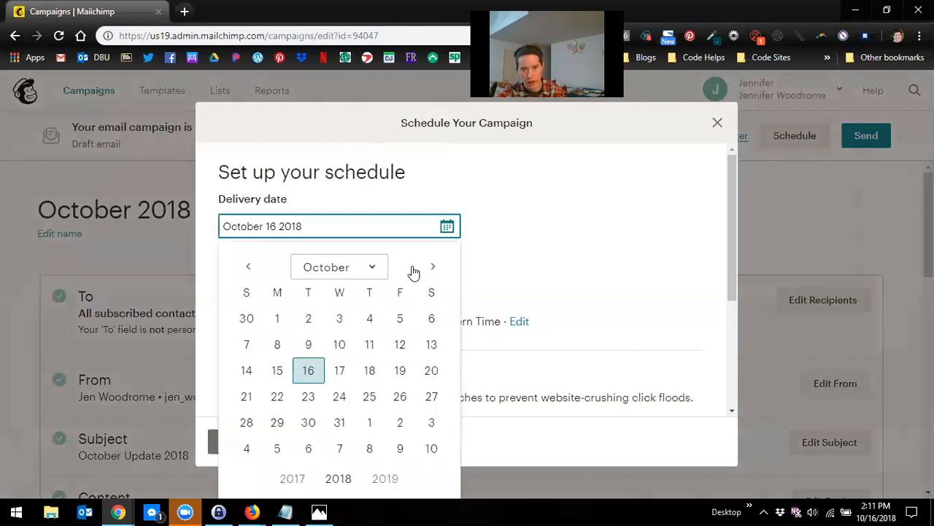
{"action": "right_click", "coordinate": [371, 380]}
{"action": "left_click", "coordinate": [348, 406]}
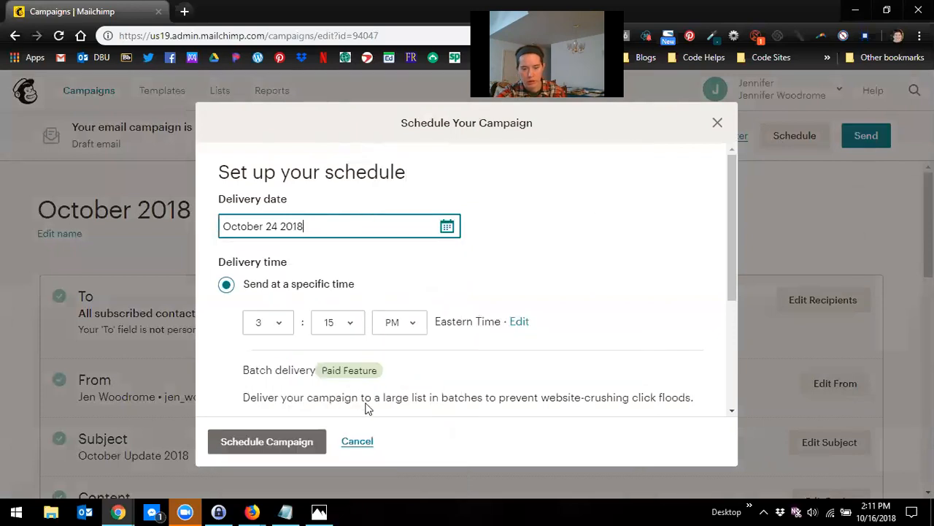
{"action": "left_click", "coordinate": [447, 229]}
{"action": "left_click", "coordinate": [431, 449]}
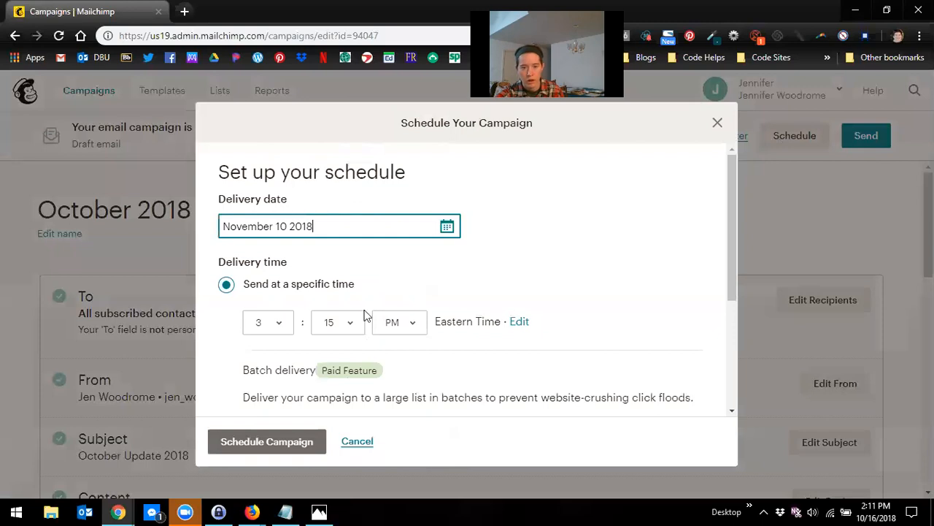
Step: Set the delivery time to 6:00 AM Eastern Time
{"action": "left_click", "coordinate": [281, 325]}
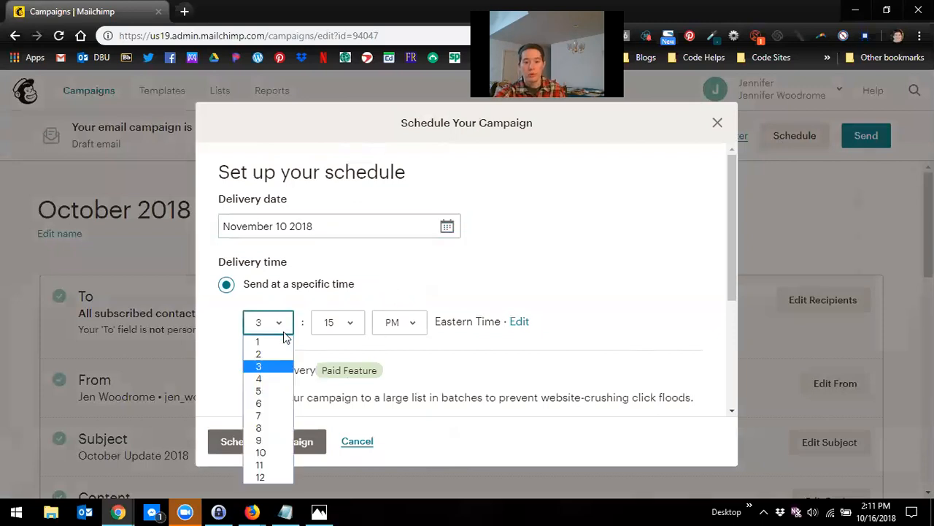
{"action": "left_click", "coordinate": [276, 403]}
{"action": "left_click", "coordinate": [343, 323]}
{"action": "left_click", "coordinate": [330, 341]}
{"action": "left_click", "coordinate": [416, 325]}
{"action": "left_click", "coordinate": [390, 340]}
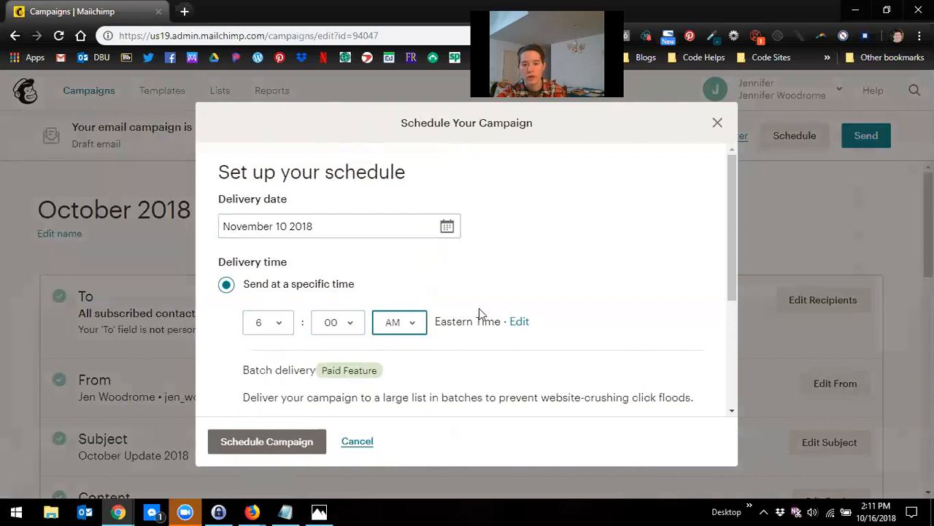
{"action": "left_click_drag", "start_coordinate": [456, 322], "coordinate": [527, 323]}
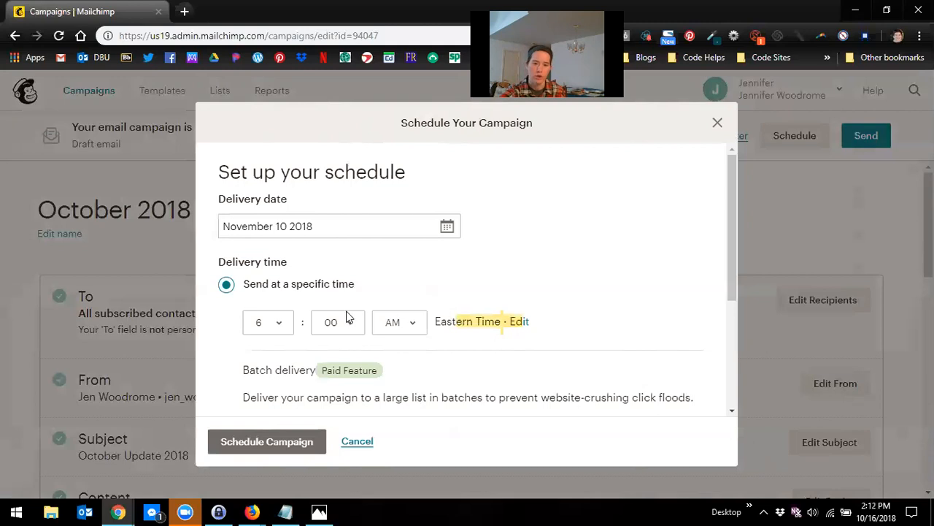
Step: Schedule the campaign and return to the campaigns list
{"action": "left_click", "coordinate": [281, 443]}
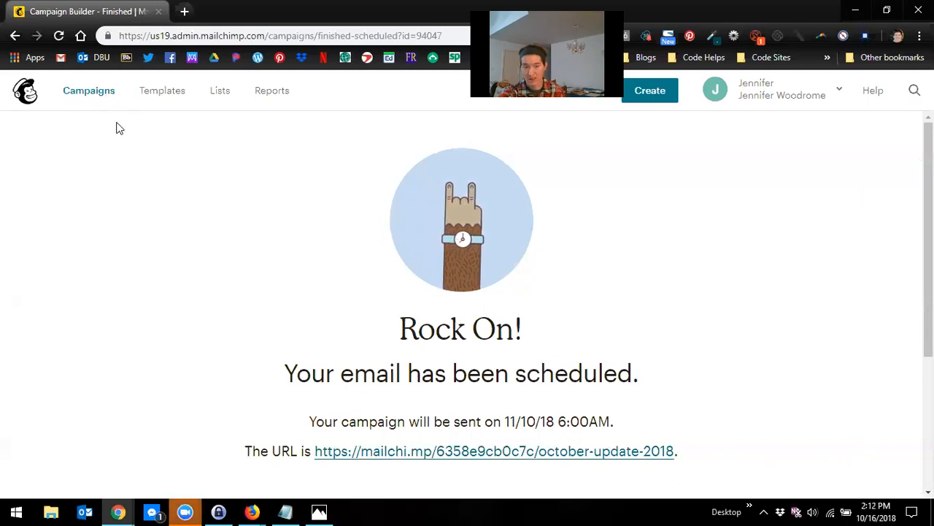
{"action": "left_click", "coordinate": [96, 101]}
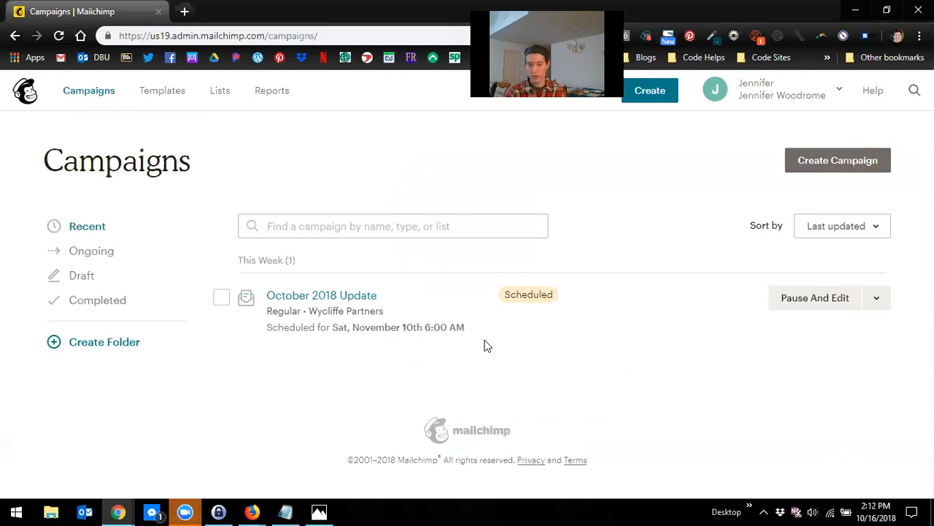
Step: Pause the scheduled October 2018 Update campaign so it can be edited
{"action": "left_click", "coordinate": [834, 303]}
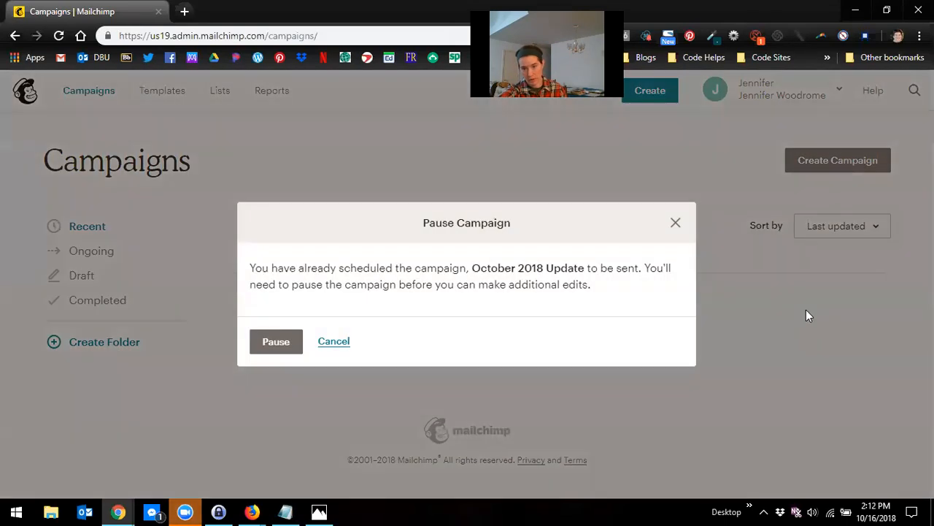
{"action": "left_click", "coordinate": [267, 350]}
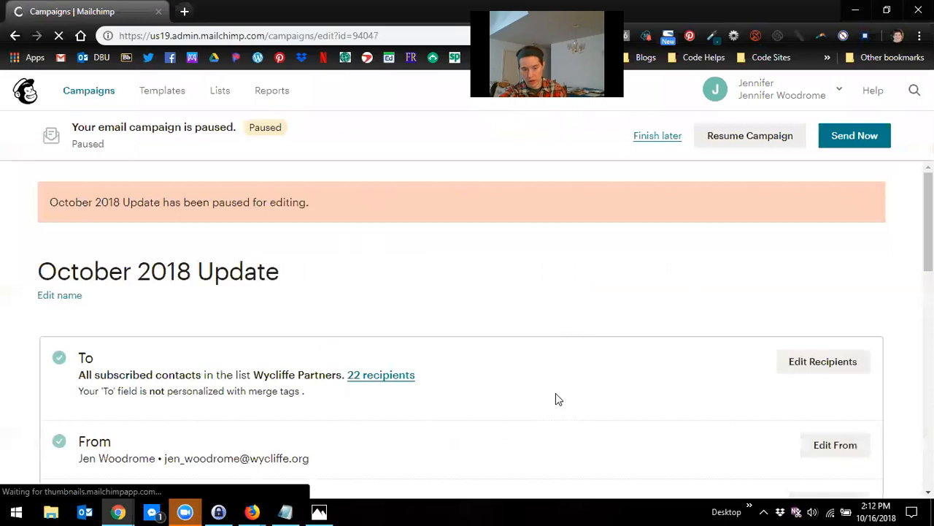
{"action": "scroll", "coordinate": [562, 395], "scroll_direction": "down", "scroll_amount": 3}
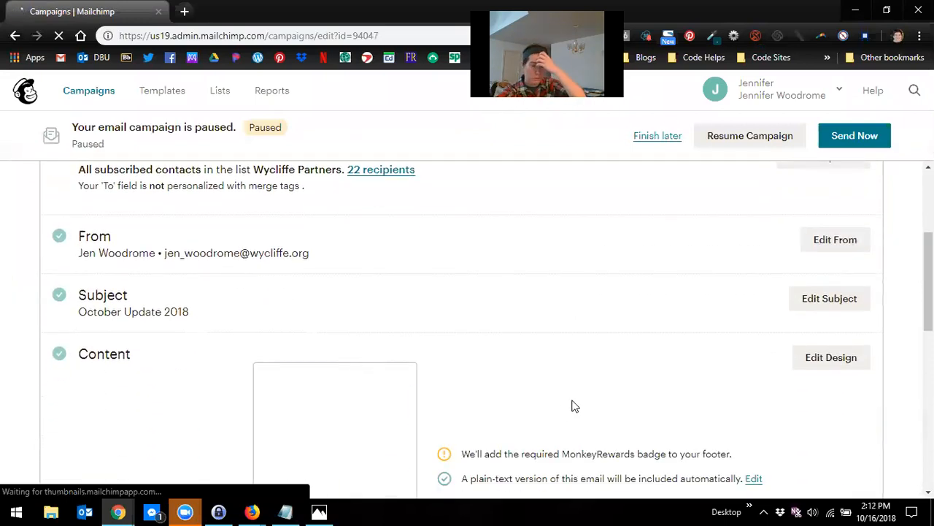
{"action": "scroll", "coordinate": [574, 404], "scroll_direction": "up", "scroll_amount": 1}
{"action": "scroll", "coordinate": [467, 328], "scroll_direction": "up", "scroll_amount": 1}
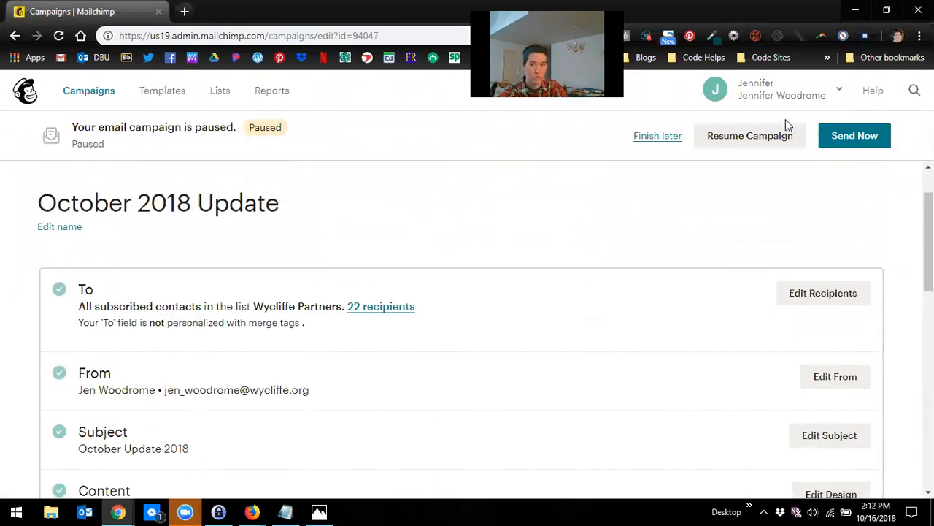
{"action": "left_click", "coordinate": [724, 148]}
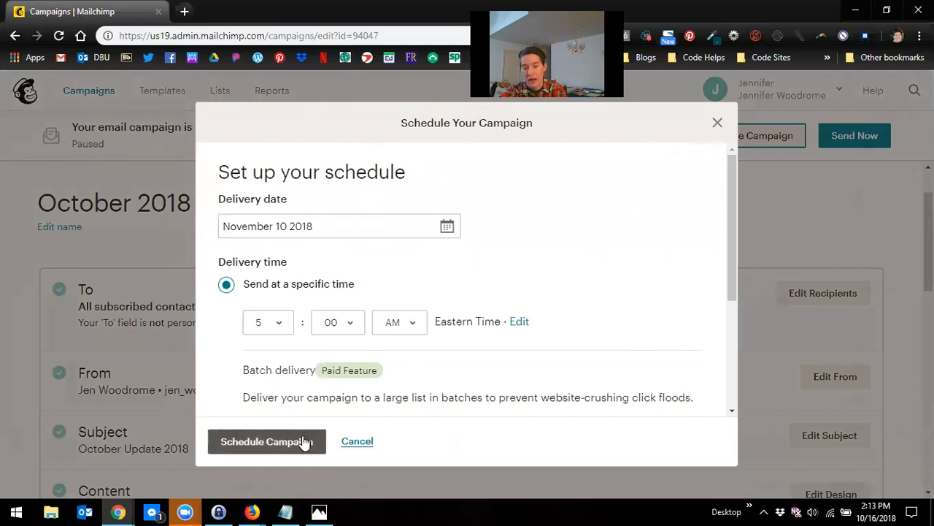
{"action": "left_click", "coordinate": [718, 122]}
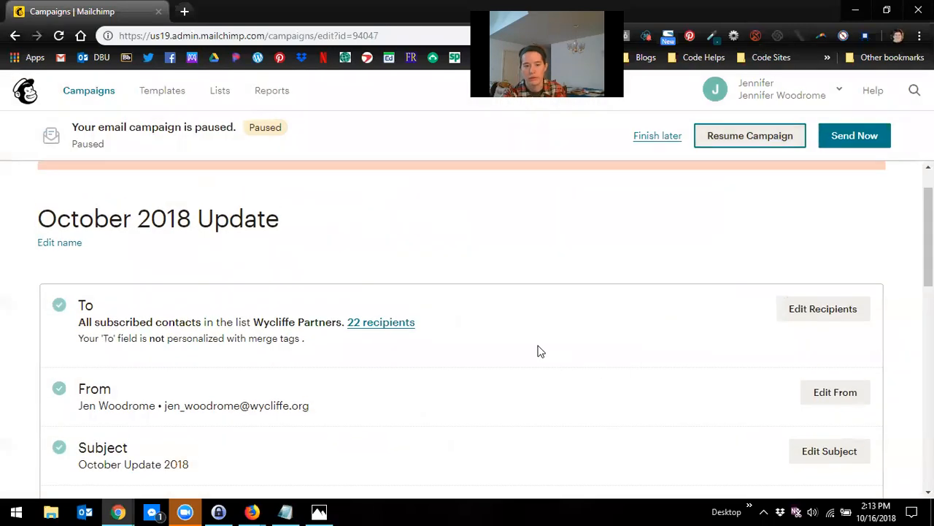